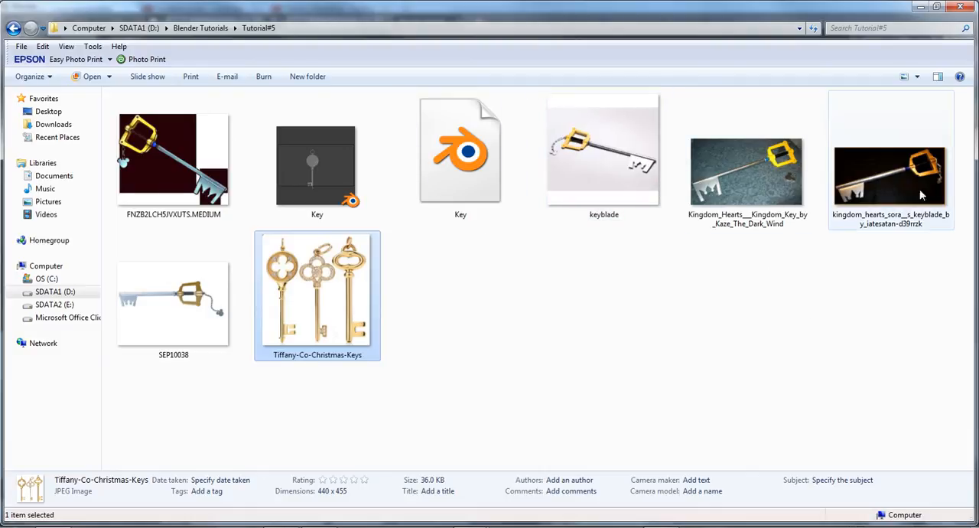
- Look over the key reference pictures in the Tutorial#5 folder and switch to Blender
{"action": "mouse_move", "coordinate": [751, 182]}
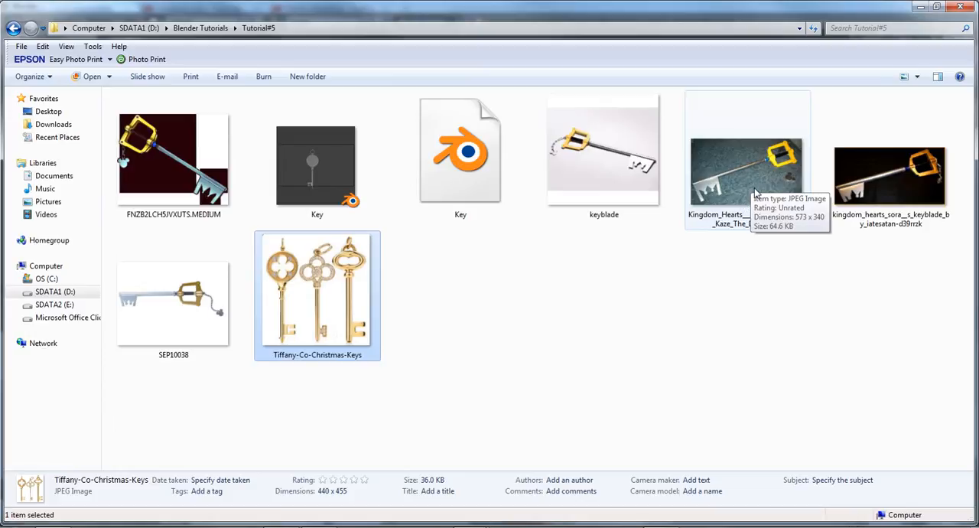
{"action": "mouse_move", "coordinate": [306, 273]}
{"action": "left_mouse_down"}
{"action": "mouse_move", "coordinate": [310, 525]}
{"action": "mouse_move", "coordinate": [308, 332]}
{"action": "mouse_move", "coordinate": [297, 259]}
{"action": "left_mouse_up"}
{"action": "left_click", "coordinate": [269, 285]}
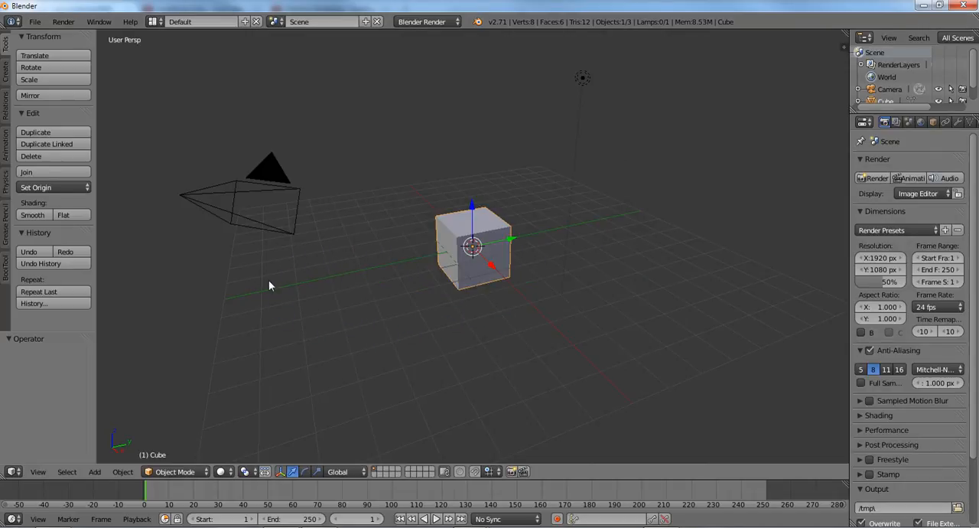
- Delete all default objects from the scene, including the cube, camera and lamp
{"action": "key", "text": "a"}
{"action": "key", "text": "a"}
{"action": "key", "text": "x"}
{"action": "left_click", "coordinate": [345, 284]}
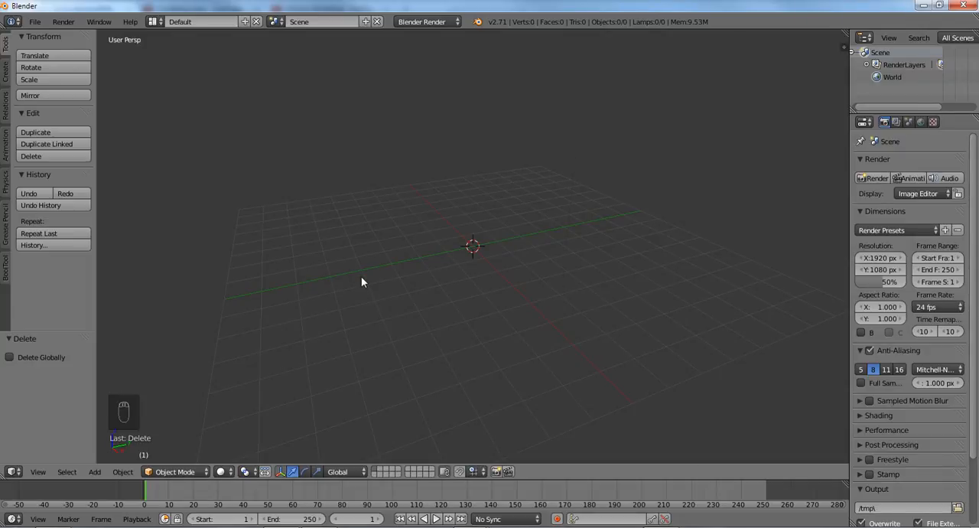
- Switch the viewport to orthographic projection and view the background keys picture from the front and then the right side
{"action": "key", "text": "KP_1"}
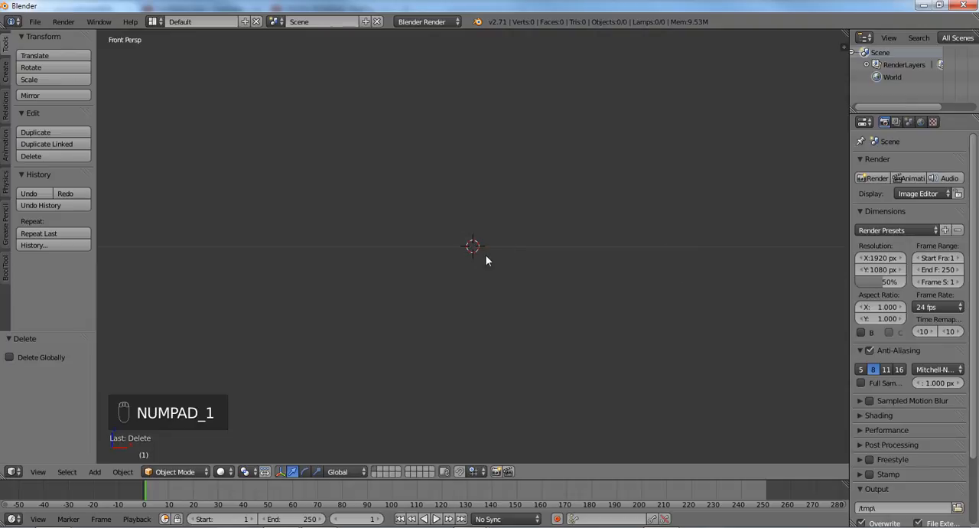
{"action": "key", "text": "KP_5"}
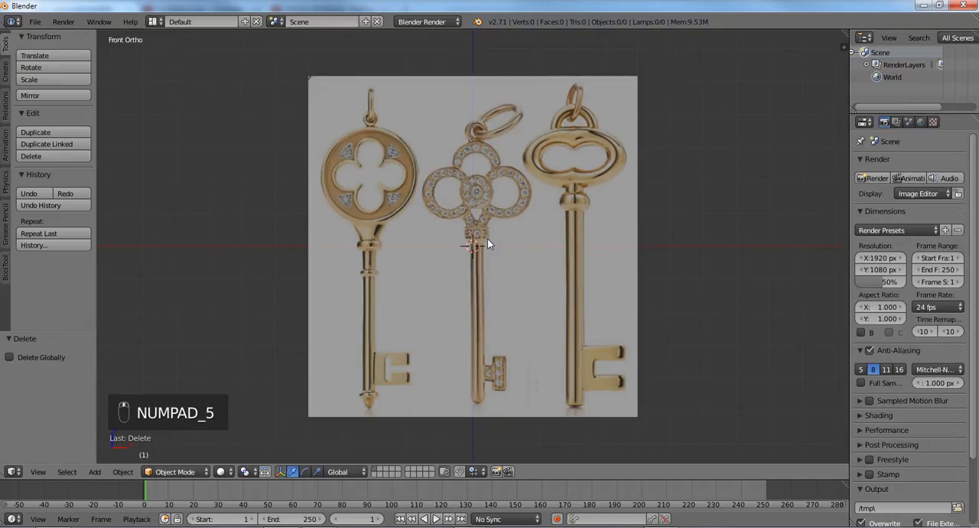
{"action": "scroll", "coordinate": [487, 239], "scroll_direction": "up", "scroll_amount": 1}
{"action": "scroll", "coordinate": [487, 244], "scroll_direction": "down", "scroll_amount": 2}
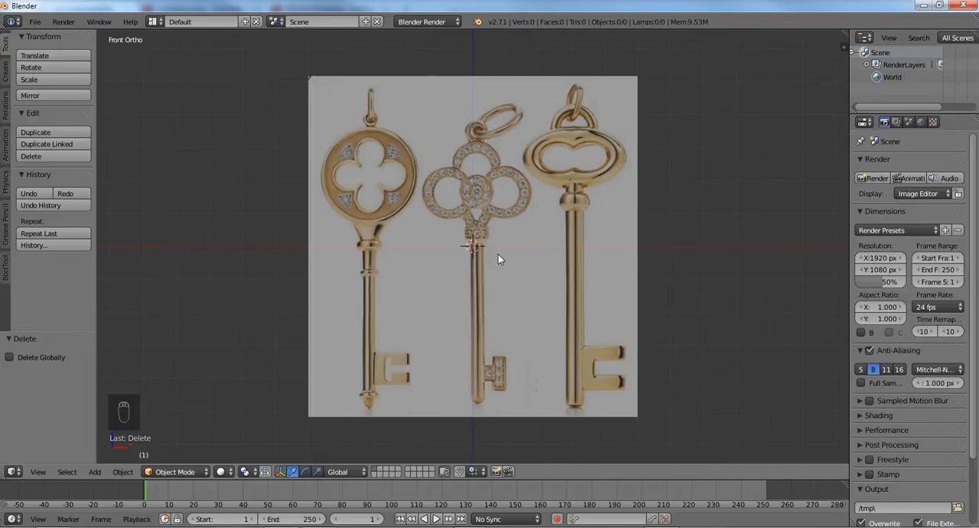
{"action": "key", "text": "KP_3"}
- Expand the background image settings and set the keys picture's X offset to 2.470
{"action": "key", "text": "n"}
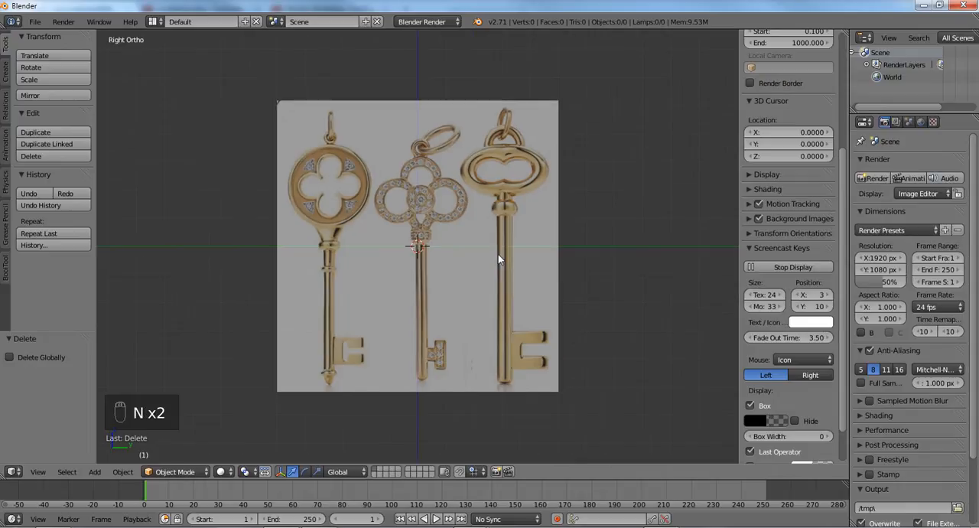
{"action": "scroll", "coordinate": [770, 350], "scroll_direction": "up", "scroll_amount": 5}
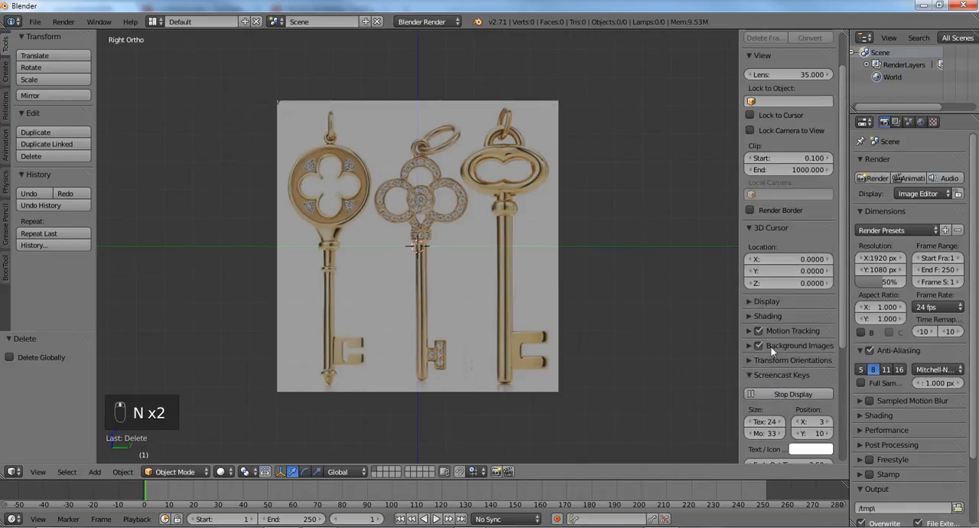
{"action": "scroll", "coordinate": [761, 364], "scroll_direction": "down", "scroll_amount": 2}
{"action": "left_click", "coordinate": [749, 298]}
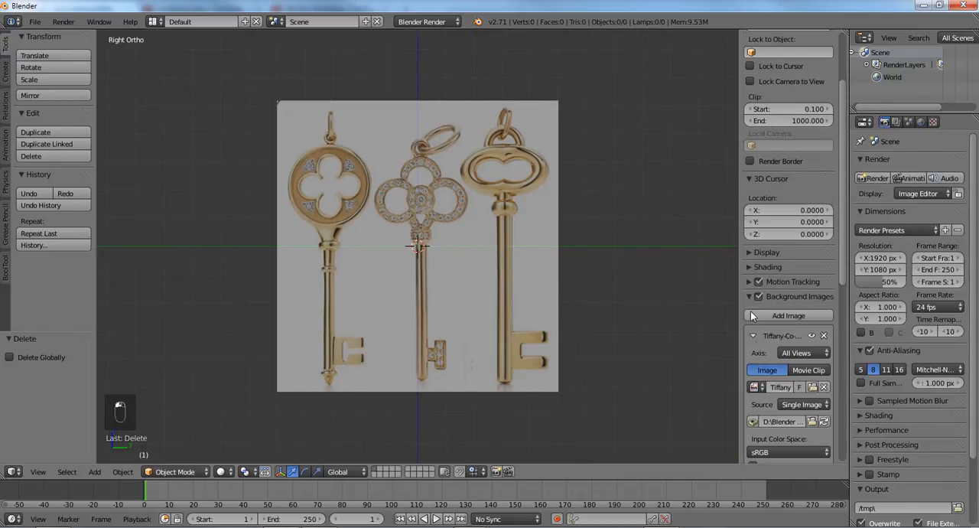
{"action": "scroll", "coordinate": [766, 373], "scroll_direction": "down", "scroll_amount": 3}
{"action": "scroll", "coordinate": [769, 376], "scroll_direction": "down", "scroll_amount": 4}
{"action": "left_click_drag", "start_coordinate": [760, 353], "coordinate": [916, 343]}
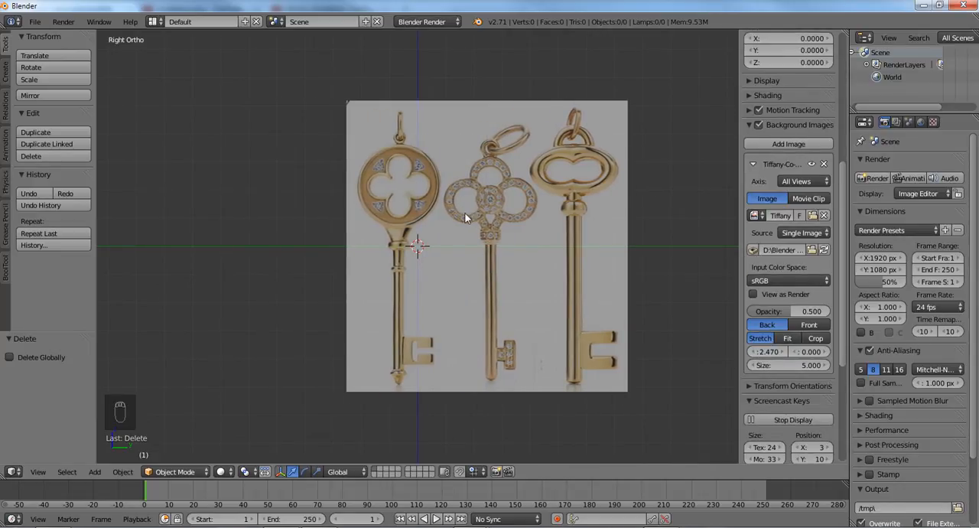
- Fine-tune the background image's X offset to about 3.1 so the quatrefoil key's shaft is centred on the vertical axis
{"action": "scroll", "coordinate": [407, 159], "scroll_direction": "up", "scroll_amount": 1}
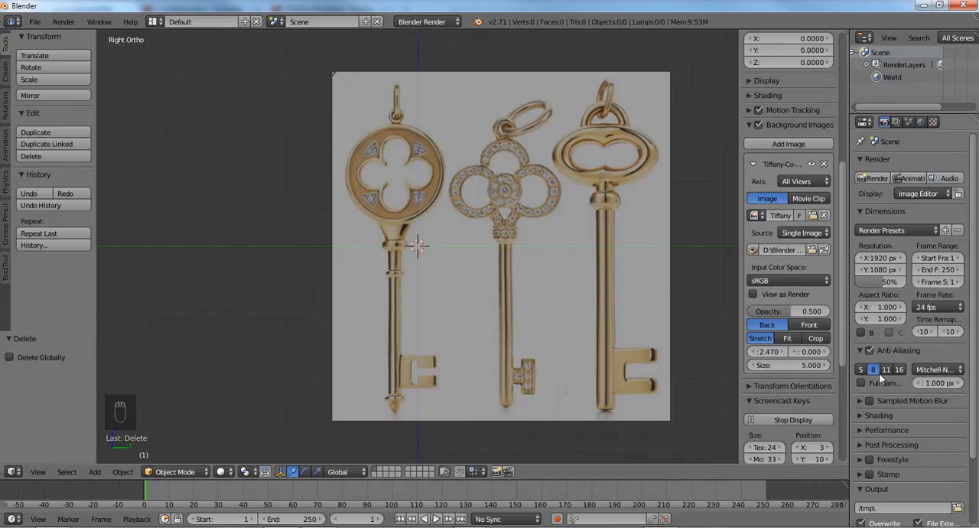
{"action": "scroll", "coordinate": [489, 280], "scroll_direction": "up", "scroll_amount": 1}
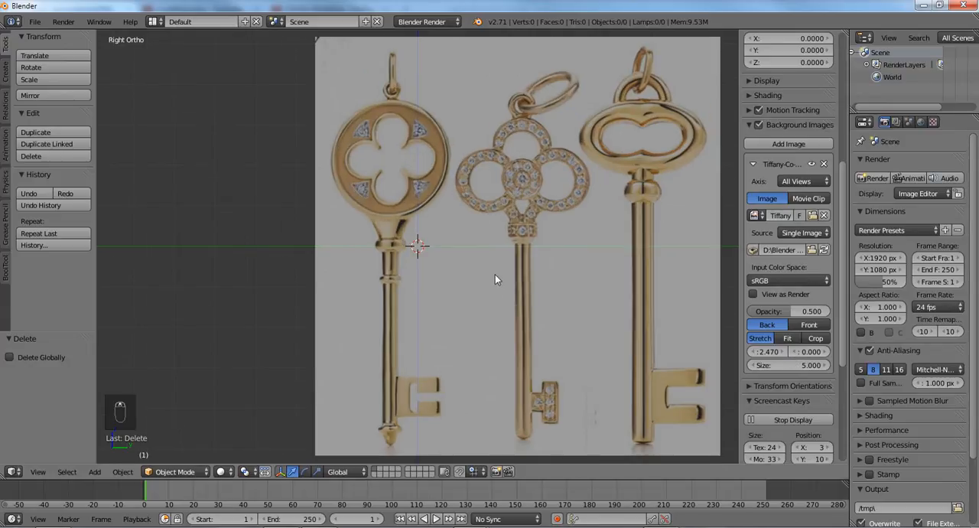
{"action": "key", "text": "t"}
{"action": "left_click_drag", "start_coordinate": [770, 356], "coordinate": [808, 356]}
{"action": "scroll", "coordinate": [476, 313], "scroll_direction": "up", "scroll_amount": 3}
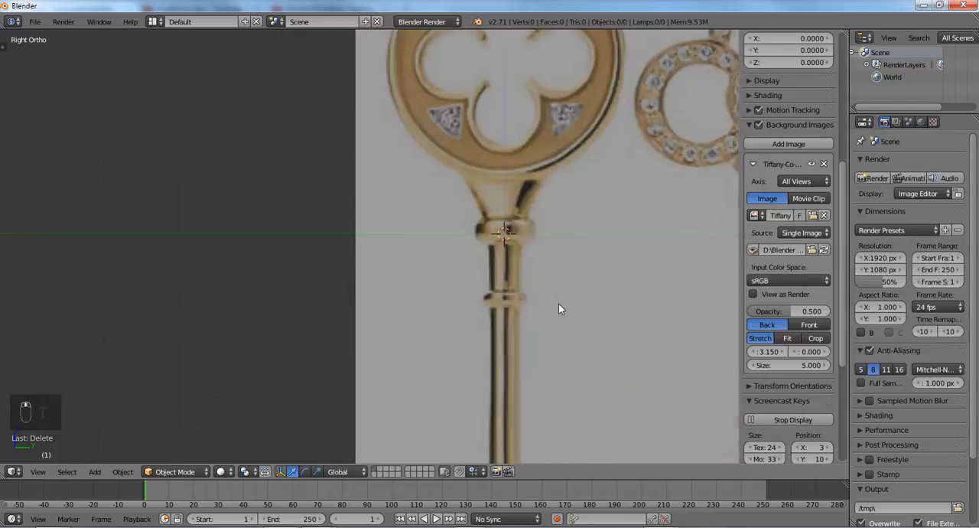
{"action": "scroll", "coordinate": [545, 313], "scroll_direction": "up", "scroll_amount": 1}
{"action": "middle_click_drag", "start_coordinate": [576, 304], "coordinate": [560, 307], "text": "shift"}
{"action": "left_click_drag", "start_coordinate": [777, 351], "coordinate": [771, 356]}
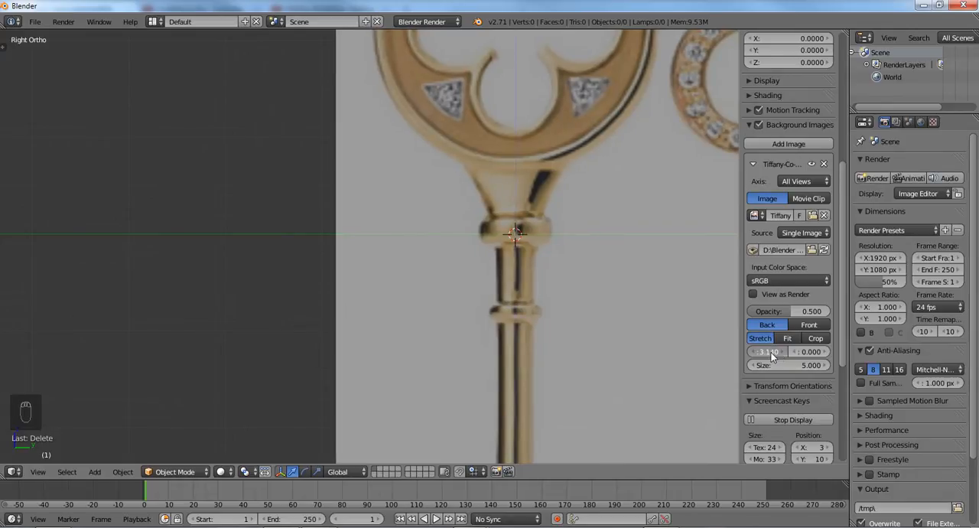
{"action": "scroll", "coordinate": [524, 269], "scroll_direction": "down", "scroll_amount": 4}
{"action": "key", "text": "n"}
{"action": "scroll", "coordinate": [527, 273], "scroll_direction": "down", "scroll_amount": 2}
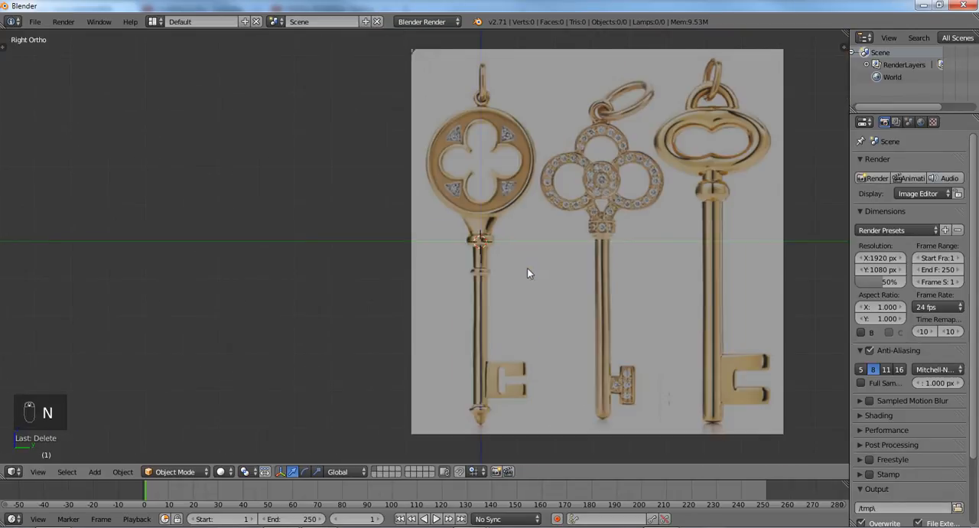
- Add a mesh circle at the origin and set its vertex count to 24
{"action": "middle_click_drag", "start_coordinate": [528, 319], "coordinate": [531, 296], "text": "shift"}
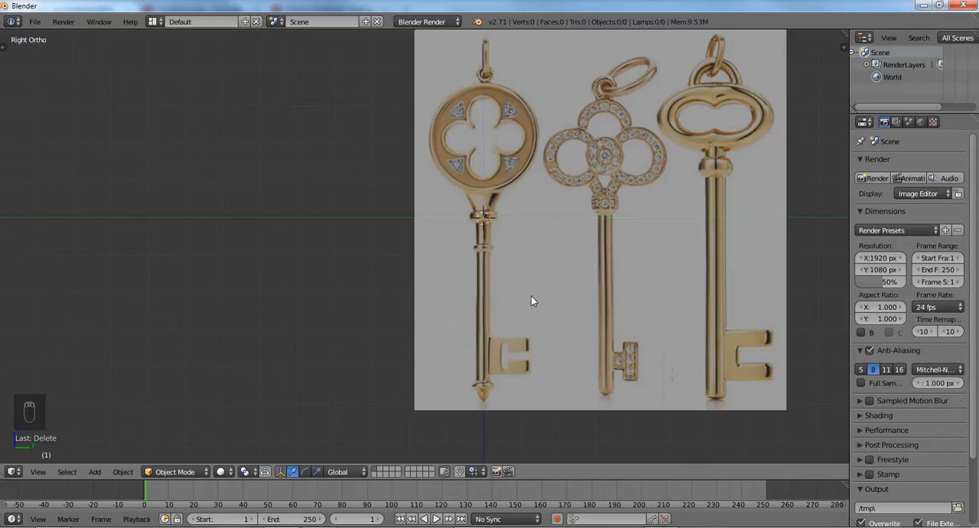
{"action": "scroll", "coordinate": [531, 296], "scroll_direction": "down", "scroll_amount": 1}
{"action": "key", "text": "shift+a"}
{"action": "mouse_move", "coordinate": [500, 278]}
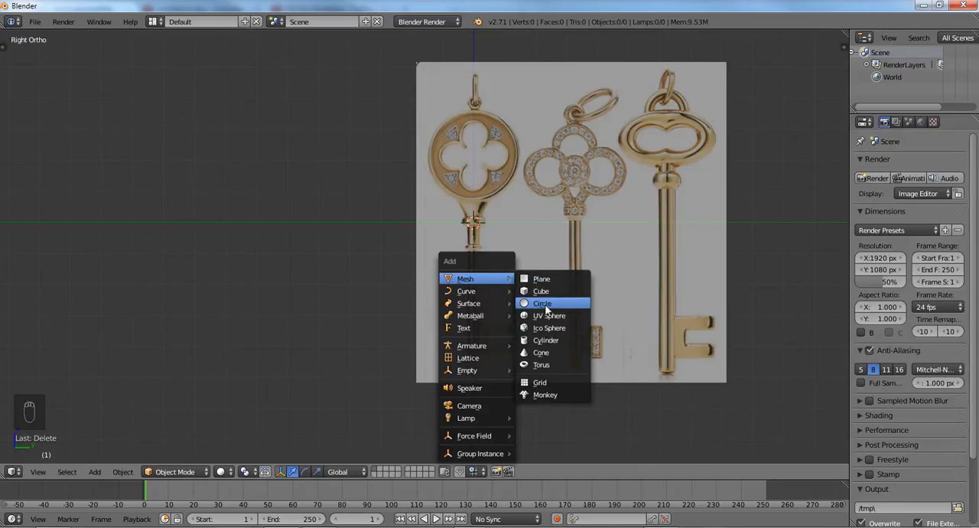
{"action": "left_click", "coordinate": [543, 304]}
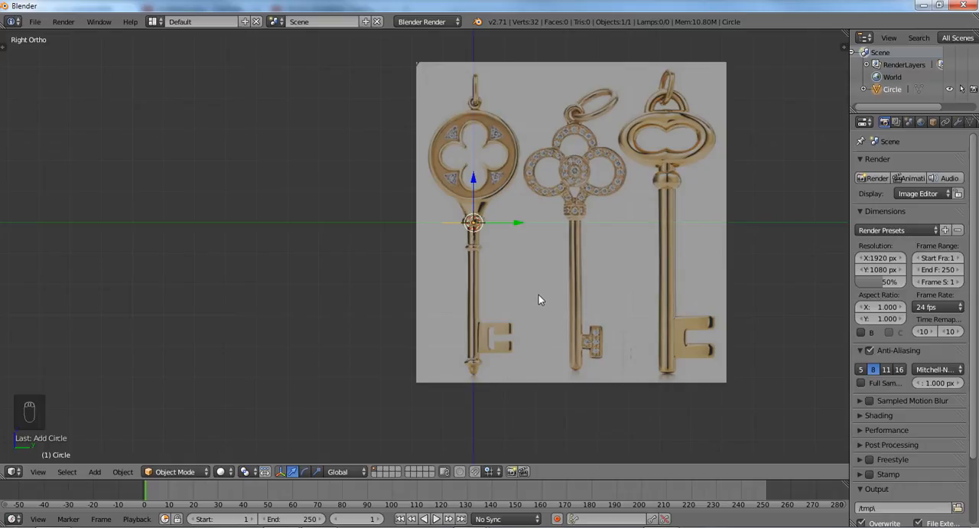
{"action": "key", "text": "F6"}
{"action": "left_click", "coordinate": [658, 316]}
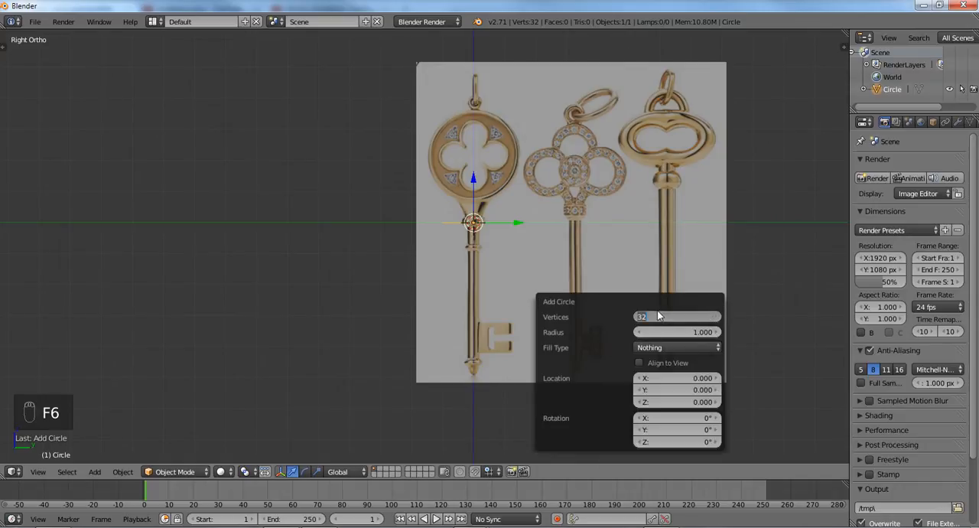
{"action": "type", "text": "24"}
{"action": "key", "text": "Return"}
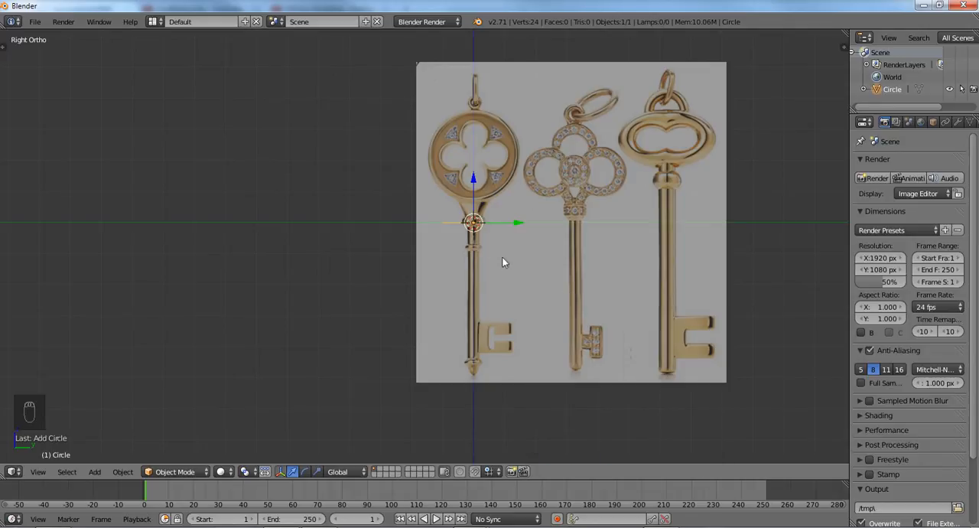
- Align the new circle to the current view in its creation settings
{"action": "key", "text": "F6"}
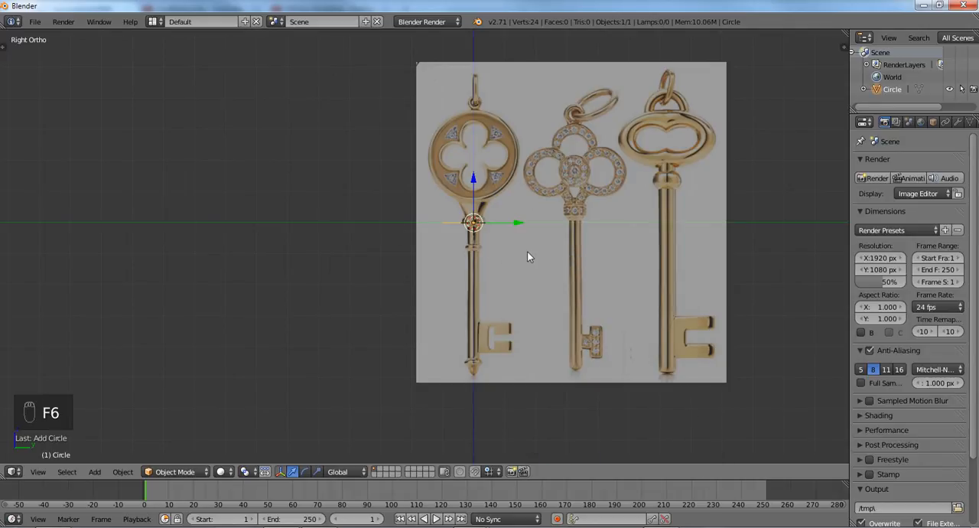
{"action": "key", "text": "F6"}
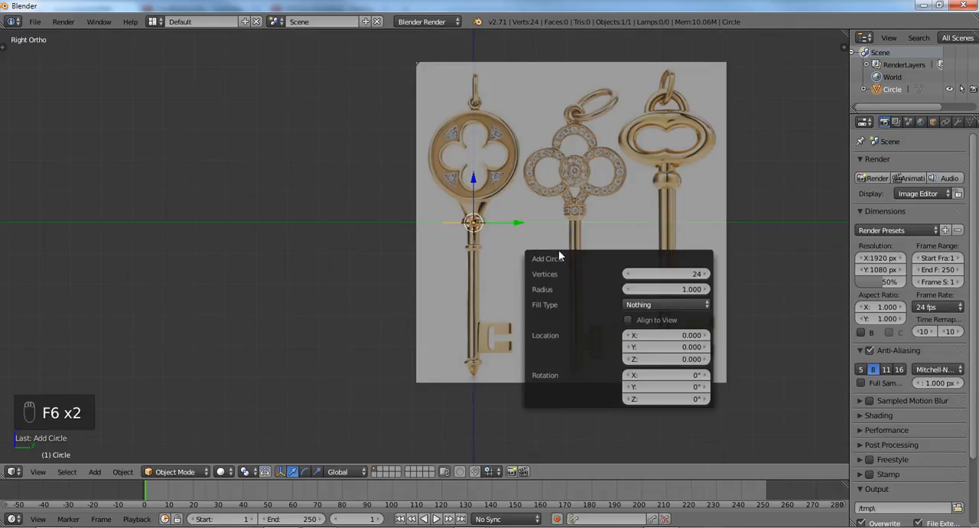
{"action": "left_click", "coordinate": [628, 319]}
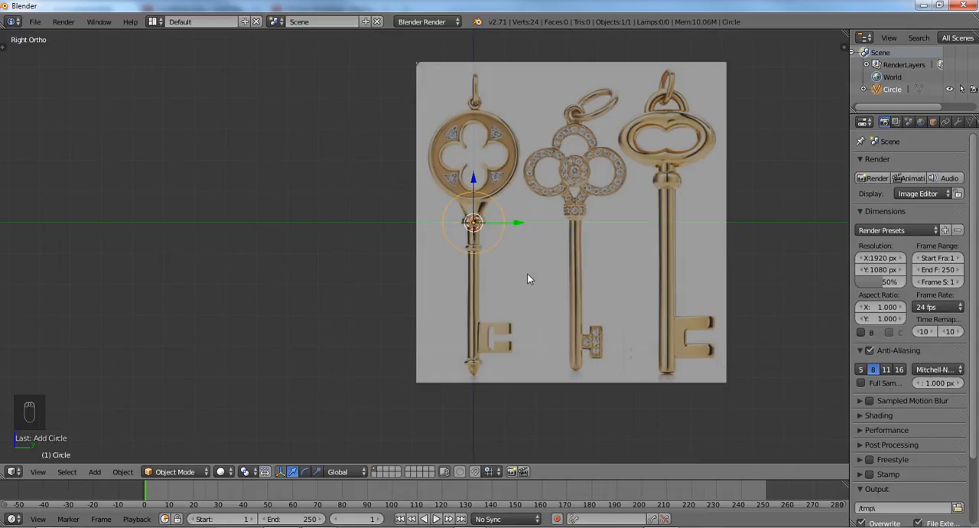
- Check the circle's creation settings in the tool shelf
{"action": "key", "text": "F6"}
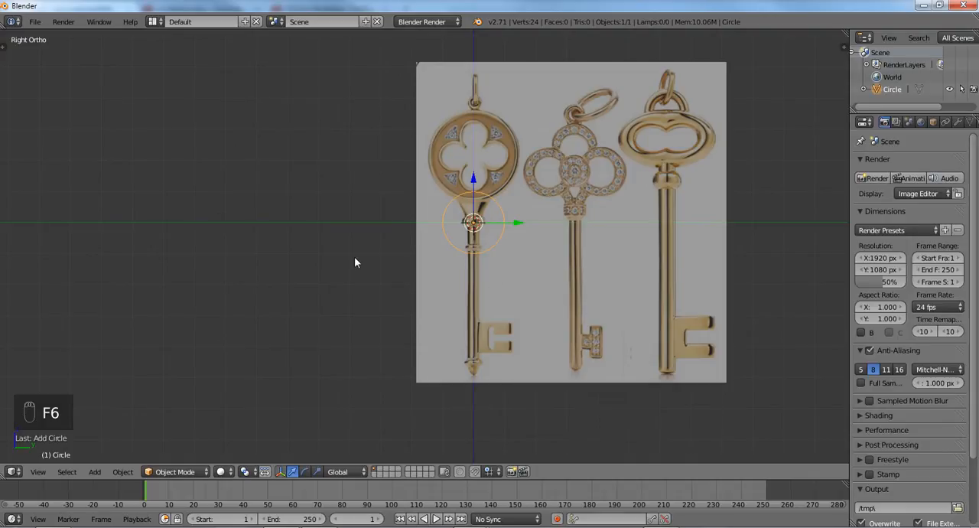
{"action": "key", "text": "t"}
{"action": "scroll", "coordinate": [53, 393], "scroll_direction": "down", "scroll_amount": 4}
{"action": "scroll", "coordinate": [23, 392], "scroll_direction": "up", "scroll_amount": 4}
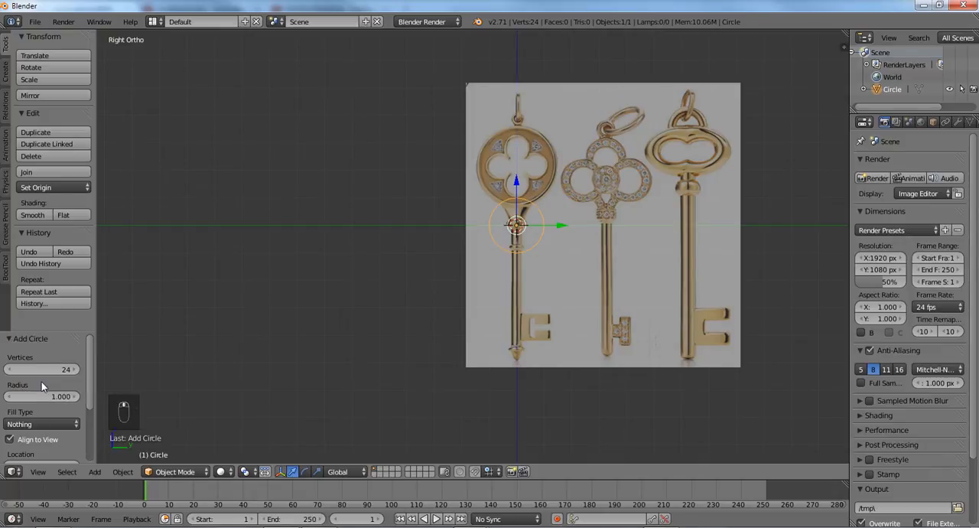
{"action": "key", "text": "t"}
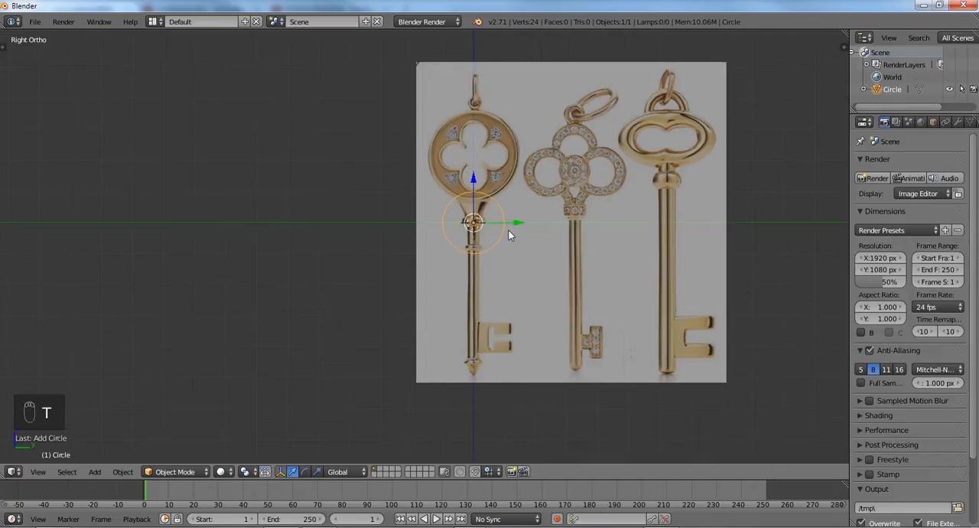
- Move the circle about 2.14 units up along Z to the centre of the quatrefoil key's head
{"action": "scroll", "coordinate": [482, 251], "scroll_direction": "up", "scroll_amount": 5}
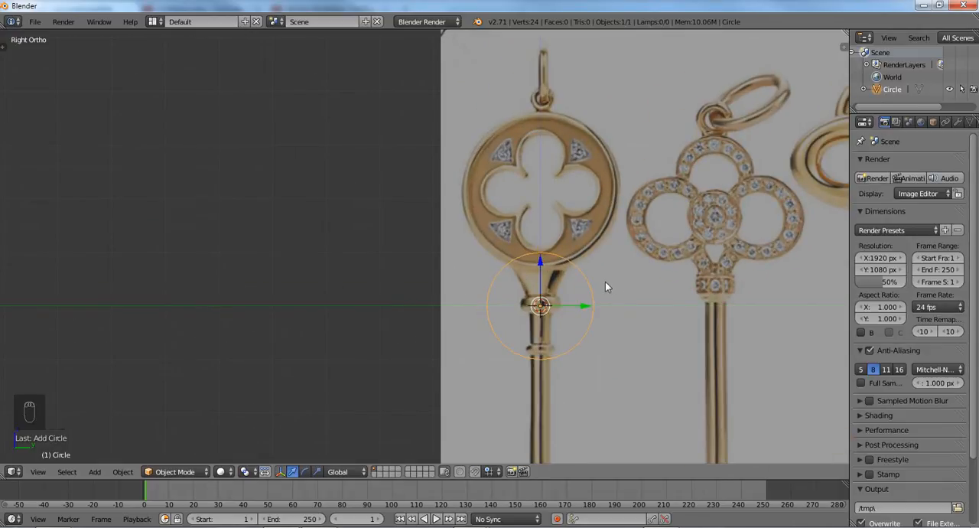
{"action": "key", "text": "g"}
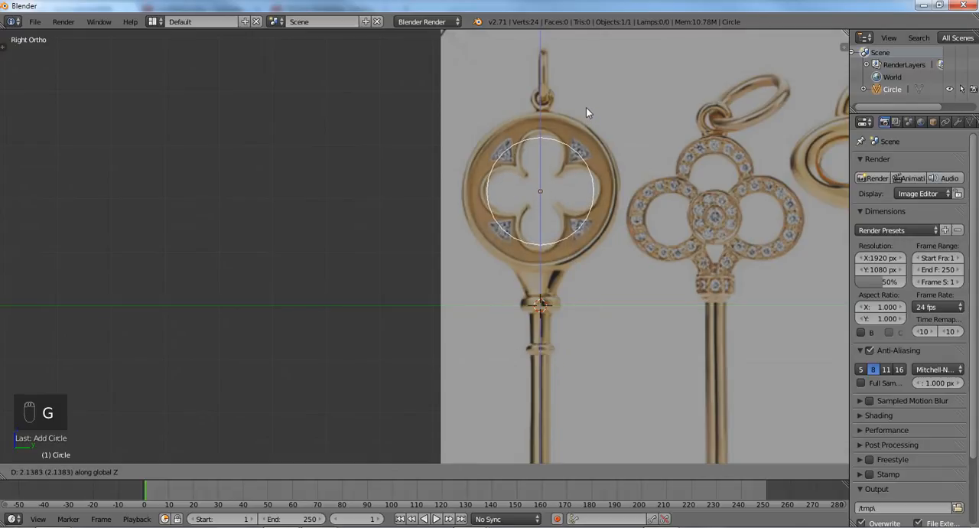
{"action": "left_click", "coordinate": [586, 107]}
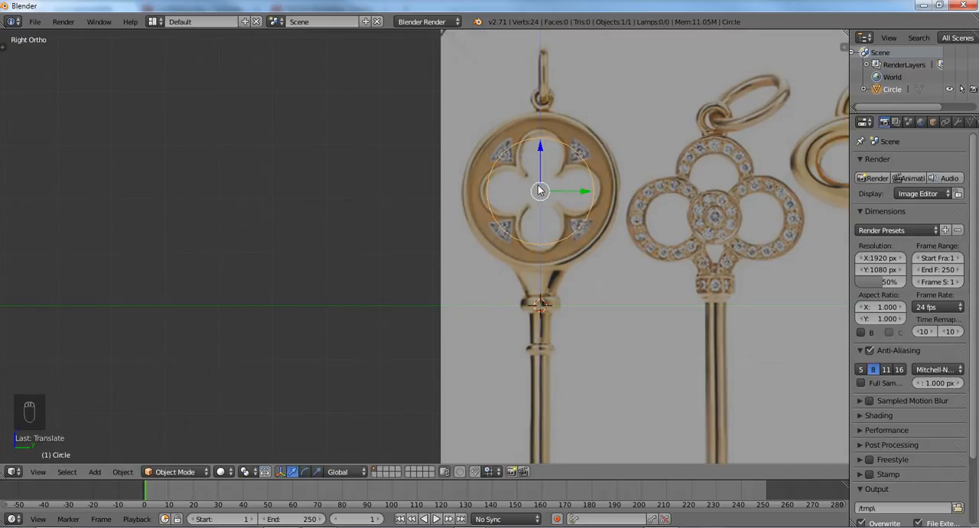
- Enter Edit Mode and select three adjacent vertices at each of the circle's top, right, bottom and left sides, twelve in total
{"action": "scroll", "coordinate": [537, 184], "scroll_direction": "up", "scroll_amount": 1}
{"action": "key", "text": "Tab"}
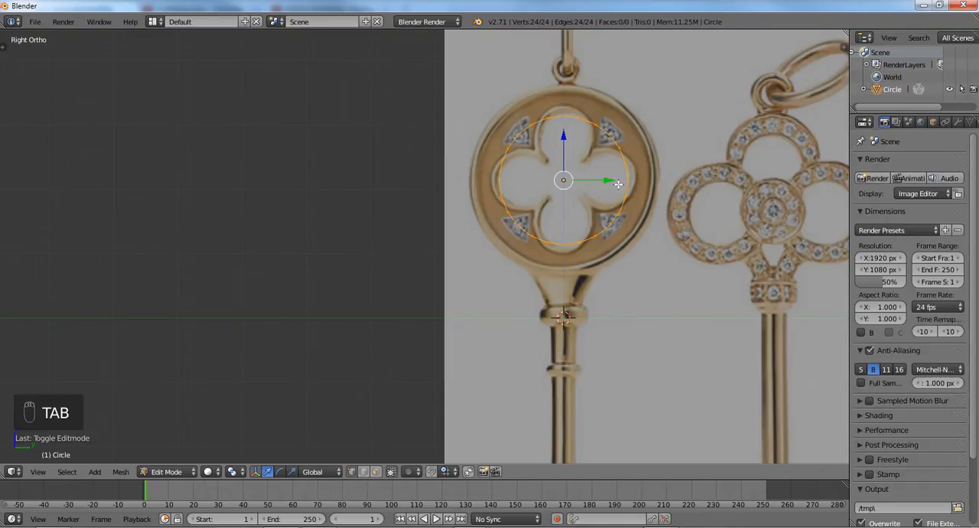
{"action": "right_click", "coordinate": [557, 127]}
{"action": "scroll", "coordinate": [494, 166], "scroll_direction": "up", "scroll_amount": 3}
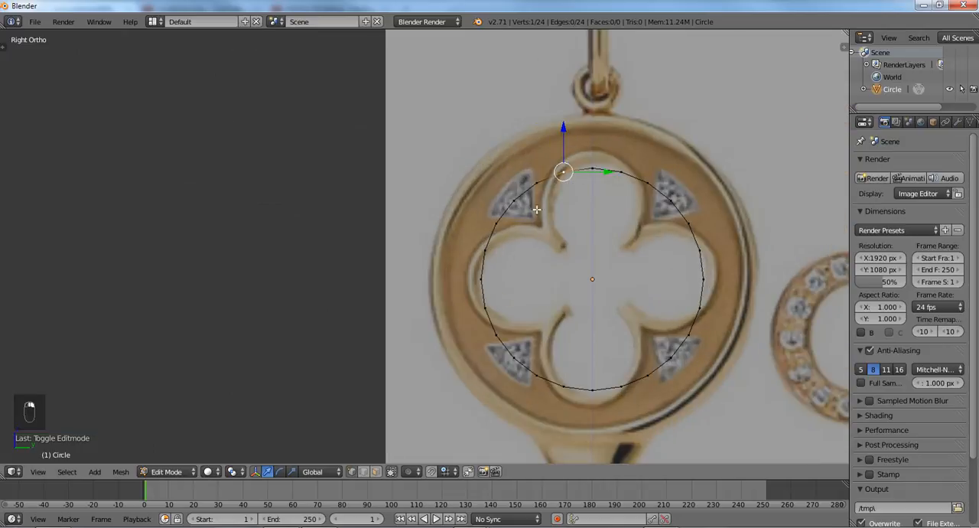
{"action": "right_click", "coordinate": [542, 125], "text": "shift"}
{"action": "right_click", "coordinate": [570, 129], "text": "shift"}
{"action": "right_click", "coordinate": [651, 208], "text": "shift"}
{"action": "right_click", "coordinate": [656, 234], "text": "shift"}
{"action": "right_click", "coordinate": [652, 268], "text": "shift"}
{"action": "right_click", "coordinate": [541, 346], "text": "shift"}
{"action": "right_click", "coordinate": [515, 344], "text": "shift"}
{"action": "right_click", "coordinate": [566, 345], "text": "shift"}
{"action": "right_click", "coordinate": [436, 264], "text": "shift"}
{"action": "right_click", "coordinate": [431, 237], "text": "shift"}
{"action": "right_click", "coordinate": [435, 207], "text": "shift"}
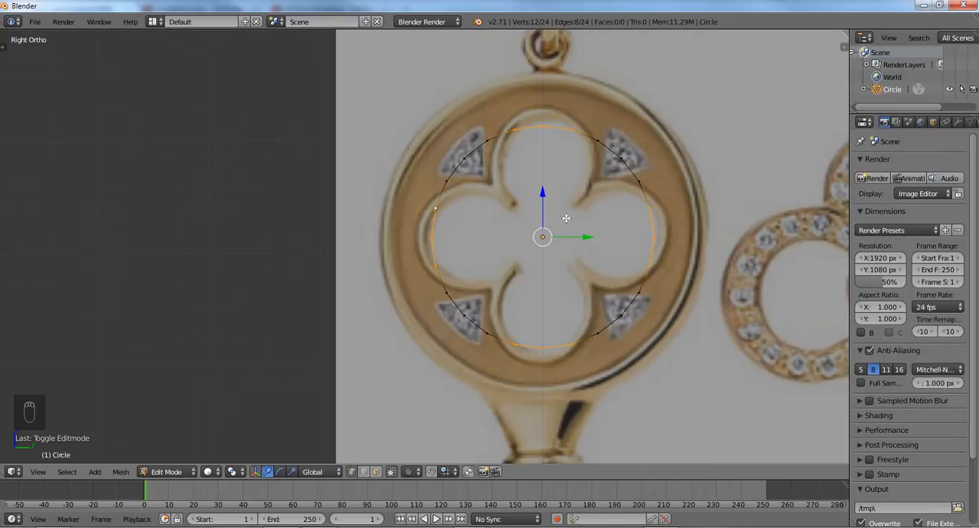
- Turn on proportional editing and scale the twelve selected vertices by about 1.35, with the proportional size reduced to about 0.62
{"action": "key", "text": "o"}
{"action": "key", "text": "s"}
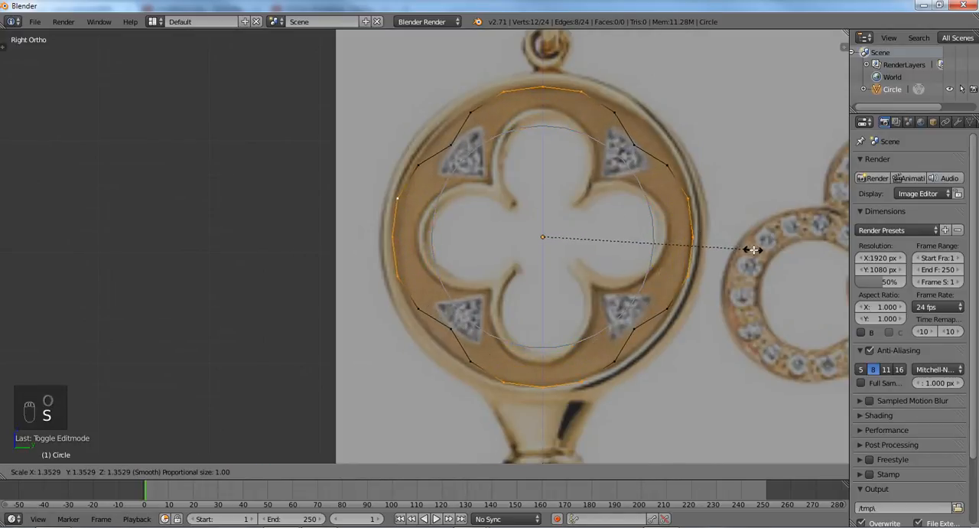
{"action": "scroll", "coordinate": [759, 253], "scroll_direction": "up", "scroll_amount": 3}
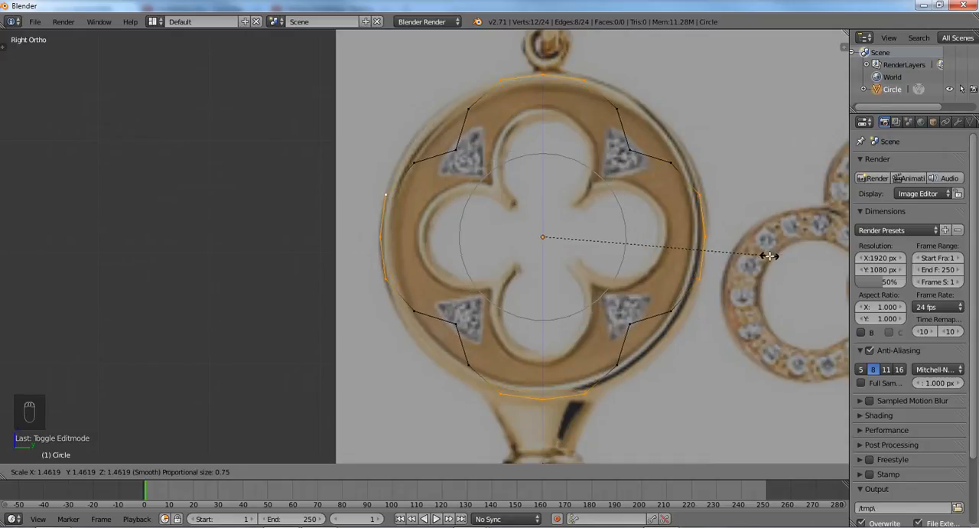
{"action": "scroll", "coordinate": [753, 259], "scroll_direction": "up", "scroll_amount": 2}
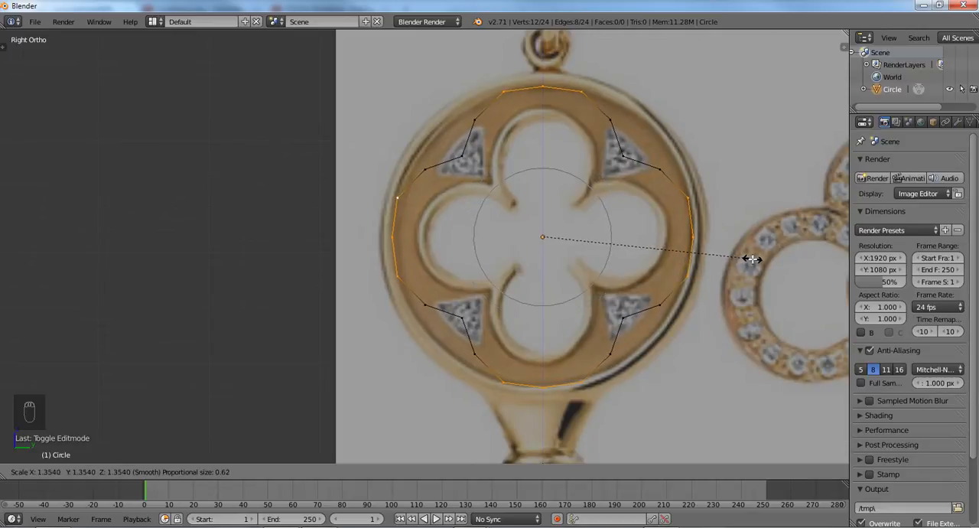
{"action": "left_click", "coordinate": [754, 258]}
- Select the whole outline and scale it by about 0.80 to fit the quatrefoil opening
{"action": "key", "text": "a"}
{"action": "key", "text": "a"}
{"action": "key", "text": "a"}
{"action": "key", "text": "s"}
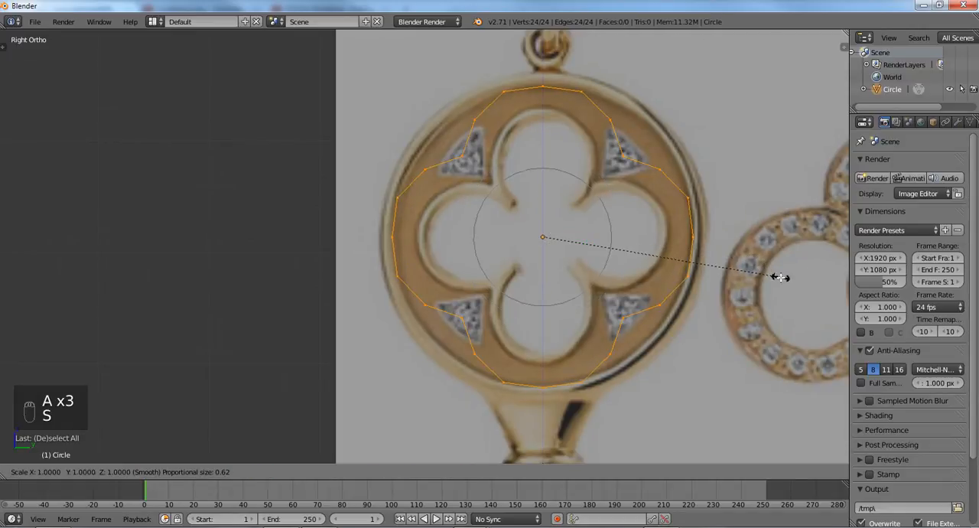
{"action": "left_click", "coordinate": [735, 257]}
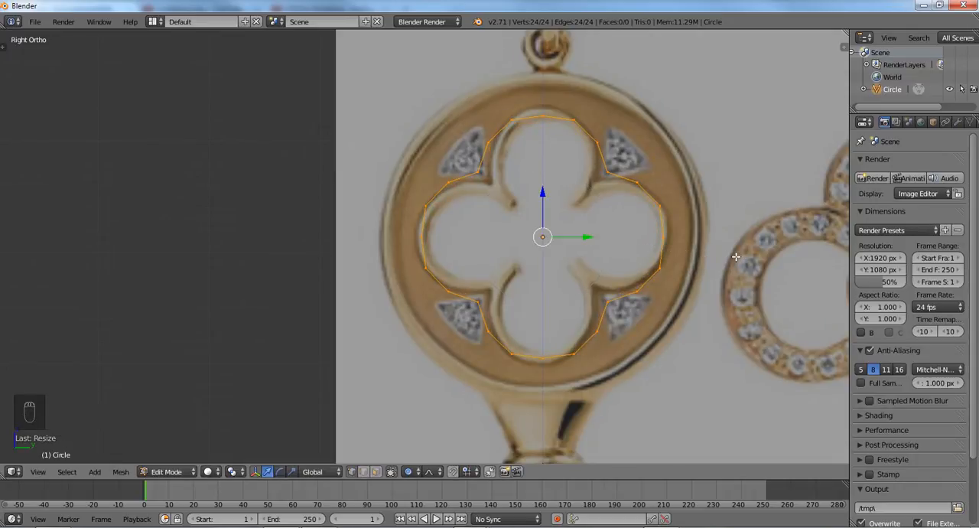
- Select the outermost middle vertex of each of the four lobes and scale them out by about 1.07 with proportional size 0.42
{"action": "right_click", "coordinate": [663, 237]}
{"action": "right_click", "coordinate": [542, 357], "text": "shift"}
{"action": "right_click", "coordinate": [542, 114], "text": "shift"}
{"action": "right_click", "coordinate": [418, 232], "text": "shift"}
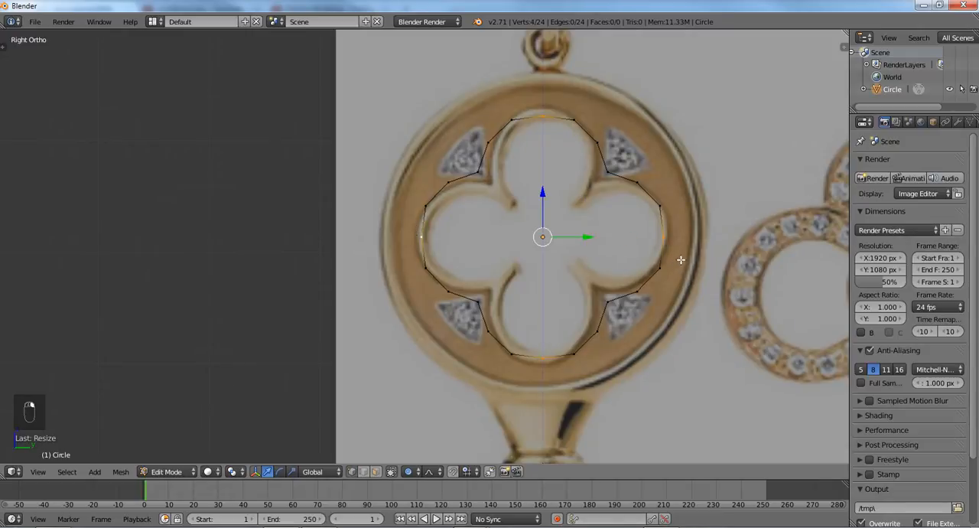
{"action": "key", "text": "s"}
{"action": "scroll", "coordinate": [777, 256], "scroll_direction": "up", "scroll_amount": 3}
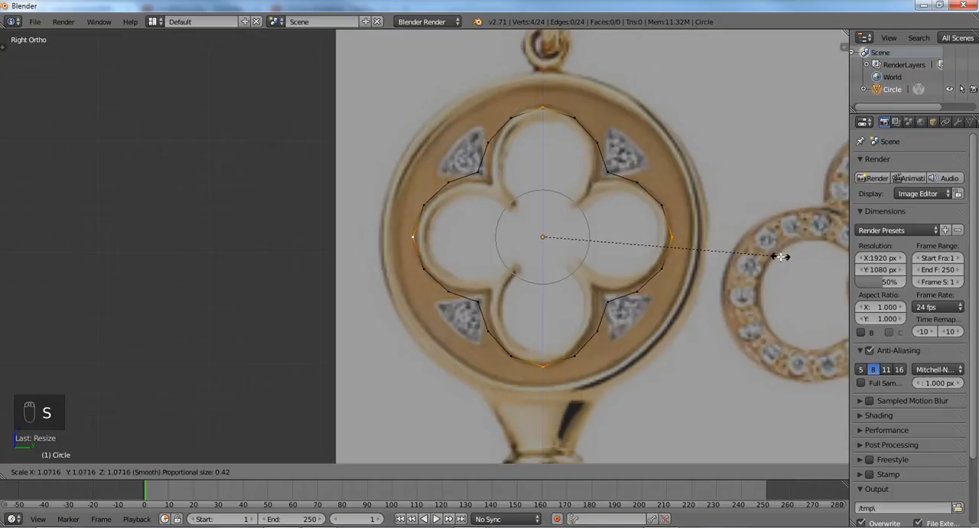
{"action": "left_click", "coordinate": [780, 256]}
- Select the four inner corner vertices between the lobes and scale them inward by about 0.86 onto the quatrefoil's corners
{"action": "right_click", "coordinate": [474, 172]}
{"action": "right_click", "coordinate": [598, 181], "text": "shift"}
{"action": "right_click", "coordinate": [598, 303], "text": "shift"}
{"action": "right_click", "coordinate": [482, 301], "text": "shift"}
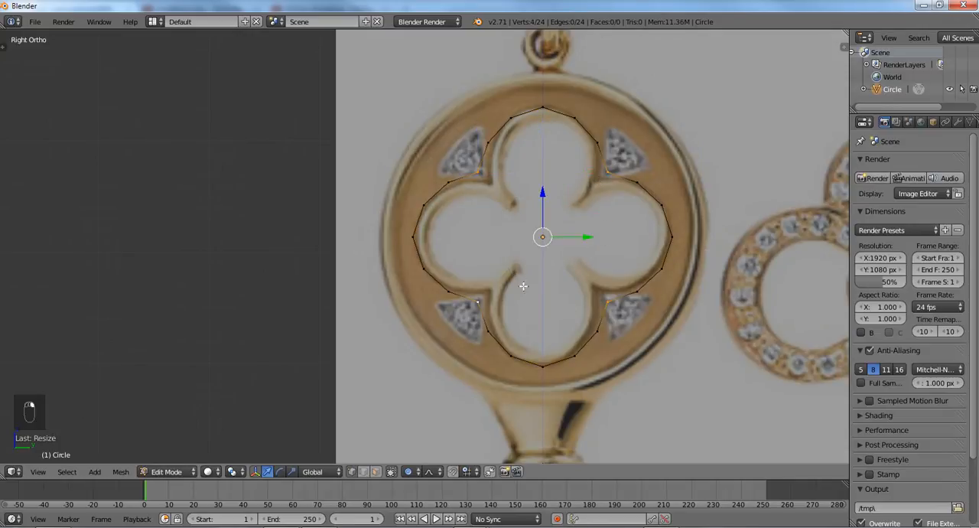
{"action": "key", "text": "s"}
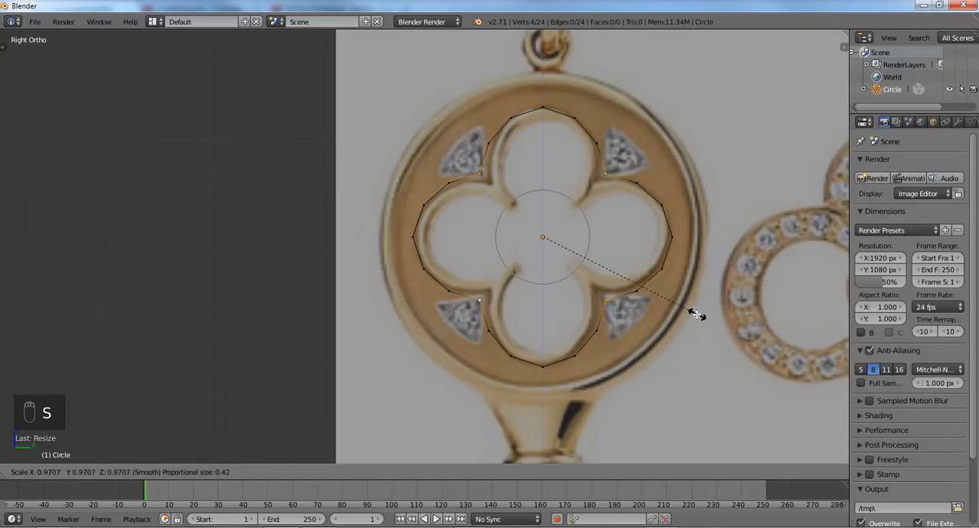
{"action": "scroll", "coordinate": [681, 306], "scroll_direction": "up", "scroll_amount": 2}
{"action": "scroll", "coordinate": [681, 306], "scroll_direction": "down", "scroll_amount": 2}
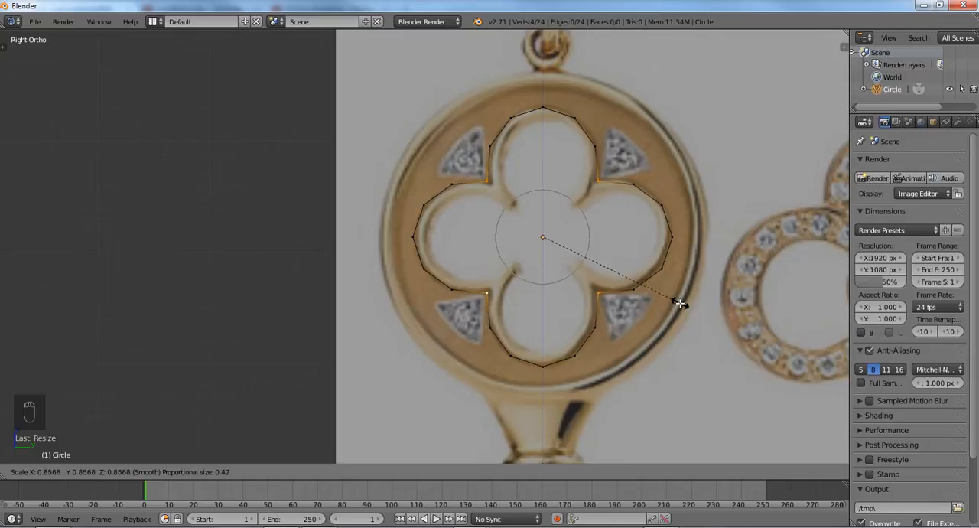
{"action": "left_click", "coordinate": [681, 304]}
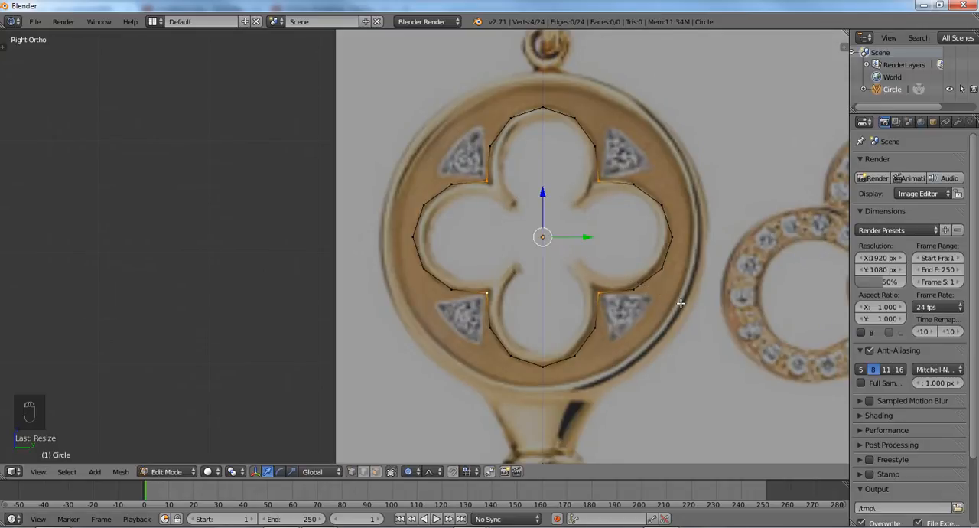
- Select the whole quatrefoil outline, extrude it and scale the new edge outward slightly past the key head's rim
{"action": "key", "text": "a"}
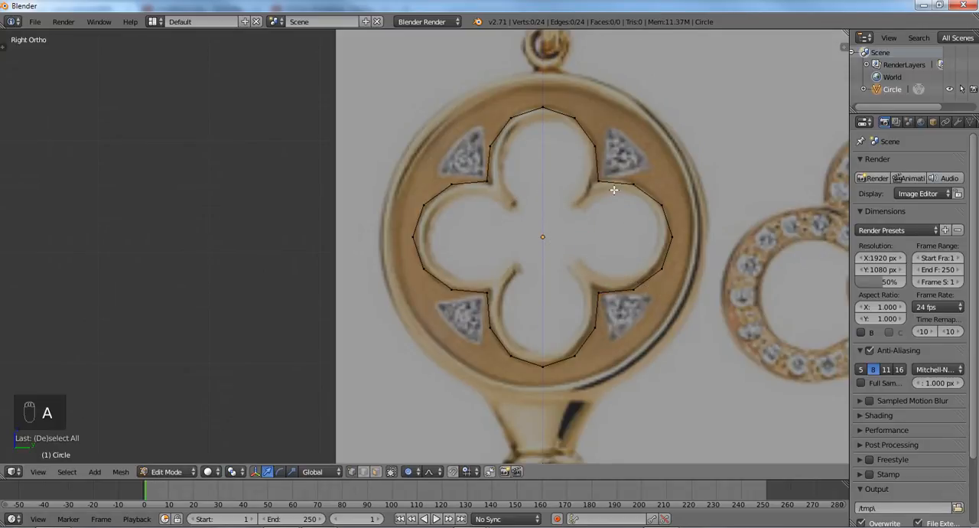
{"action": "key", "text": "a"}
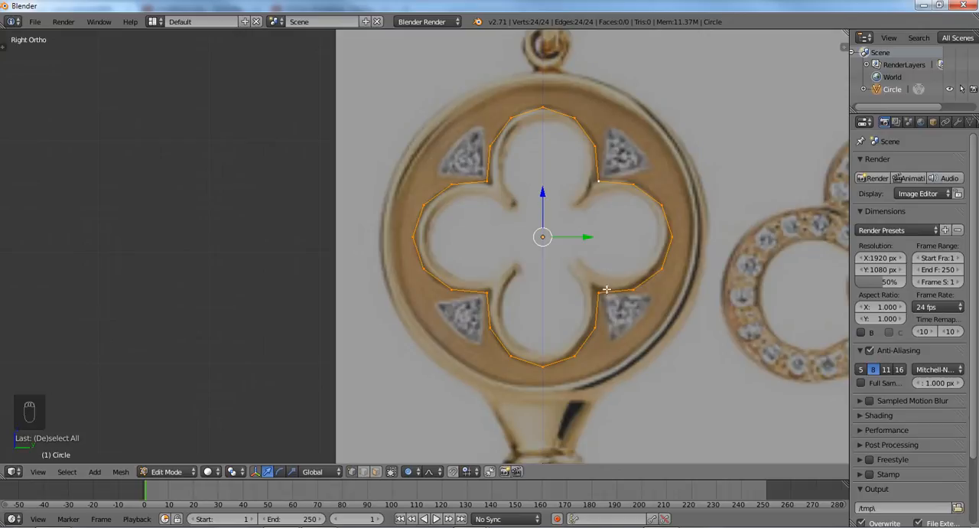
{"action": "scroll", "coordinate": [609, 290], "scroll_direction": "down", "scroll_amount": 5}
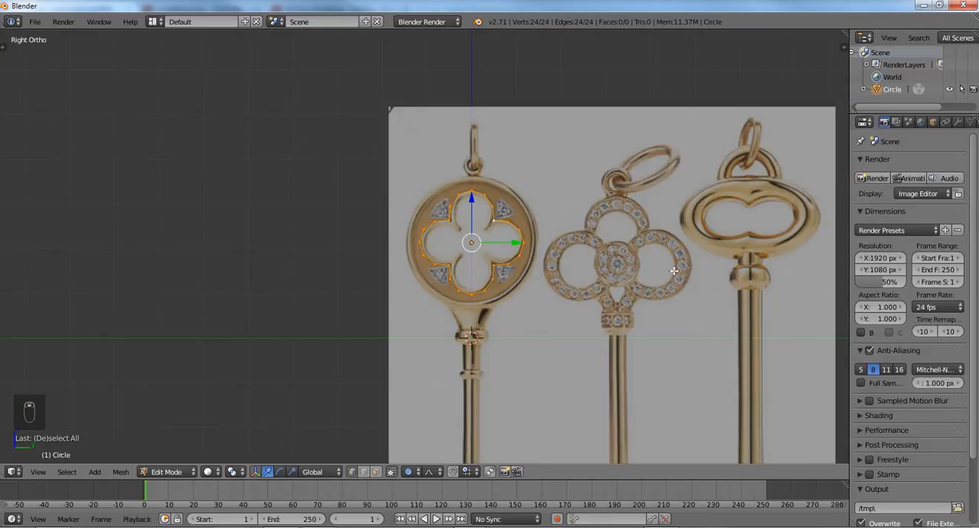
{"action": "scroll", "coordinate": [472, 254], "scroll_direction": "up", "scroll_amount": 5}
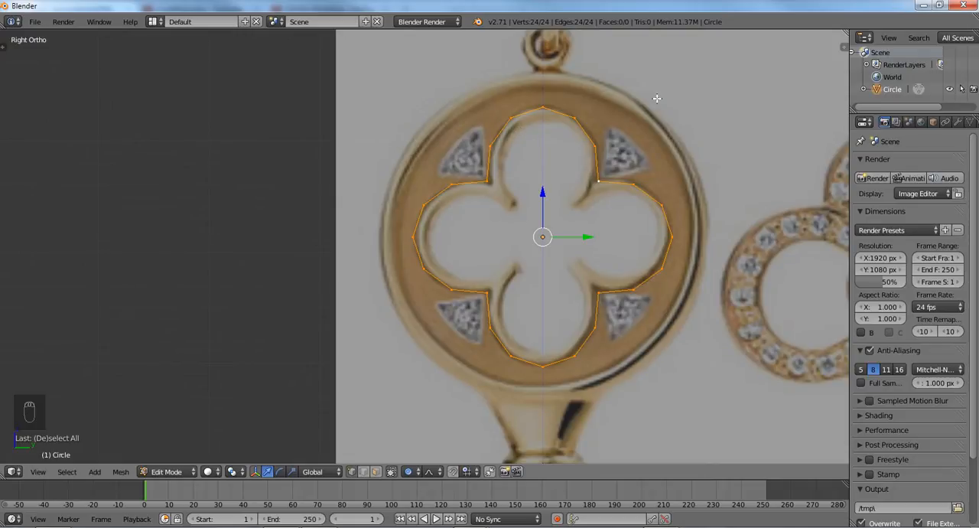
{"action": "key", "text": "e"}
{"action": "key", "text": "s"}
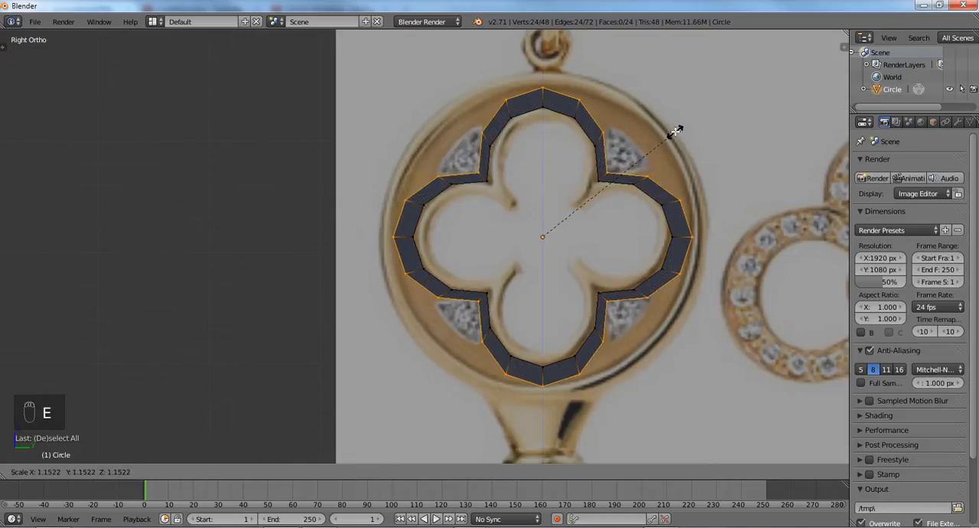
{"action": "left_click", "coordinate": [693, 121]}
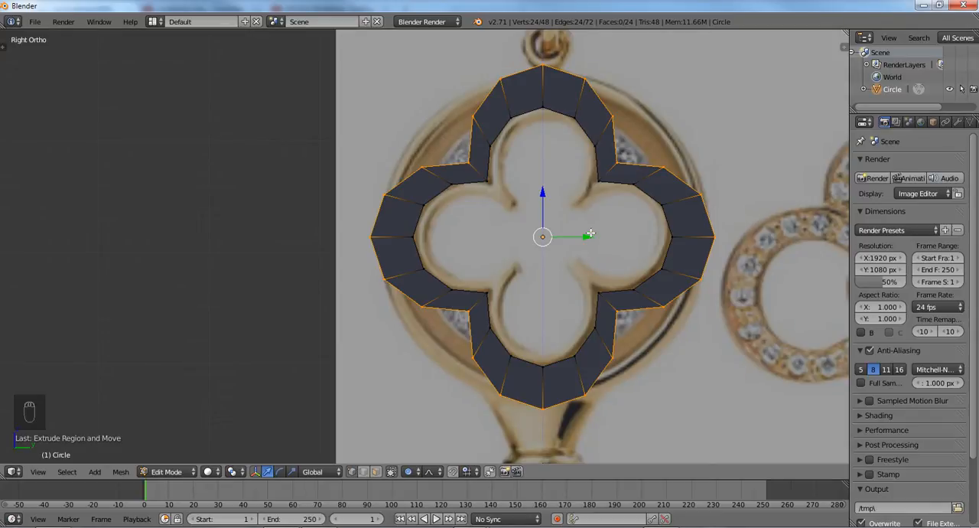
- Select the whole ring mesh and recalculate its normals to face outside
{"action": "key", "text": "a"}
{"action": "key", "text": "a"}
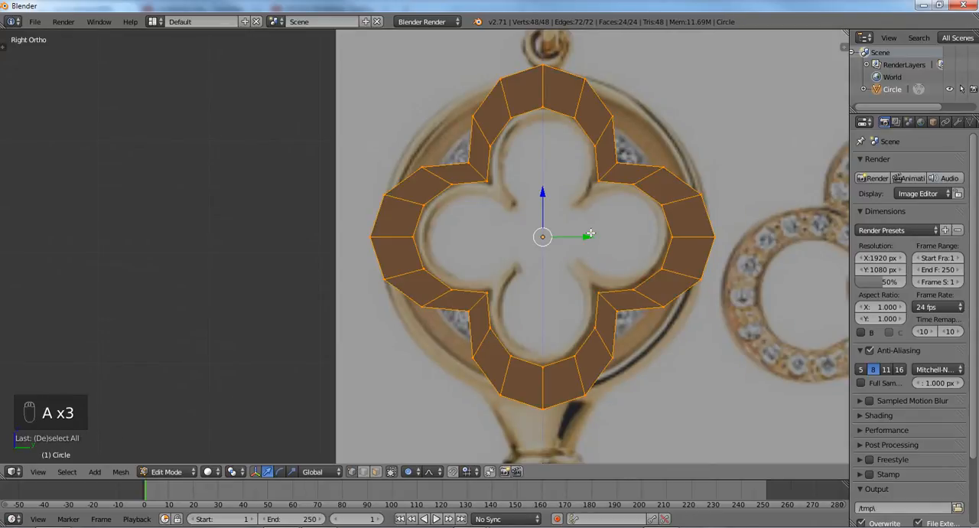
{"action": "key", "text": "ctrl+n"}
{"action": "key", "text": "a"}
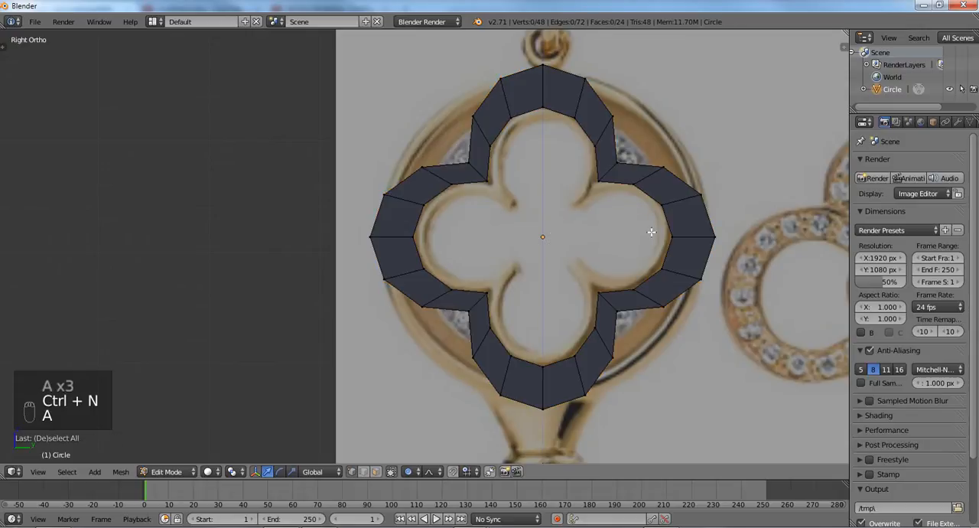
{"action": "key", "text": "Tab"}
{"action": "key", "text": "Tab"}
{"action": "key", "text": "a"}
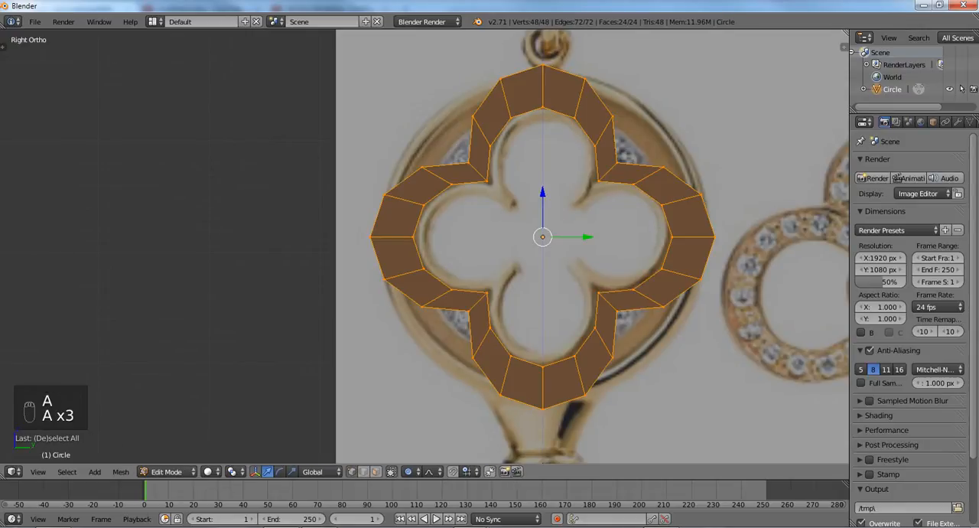
{"action": "key", "text": "ctrl+n"}
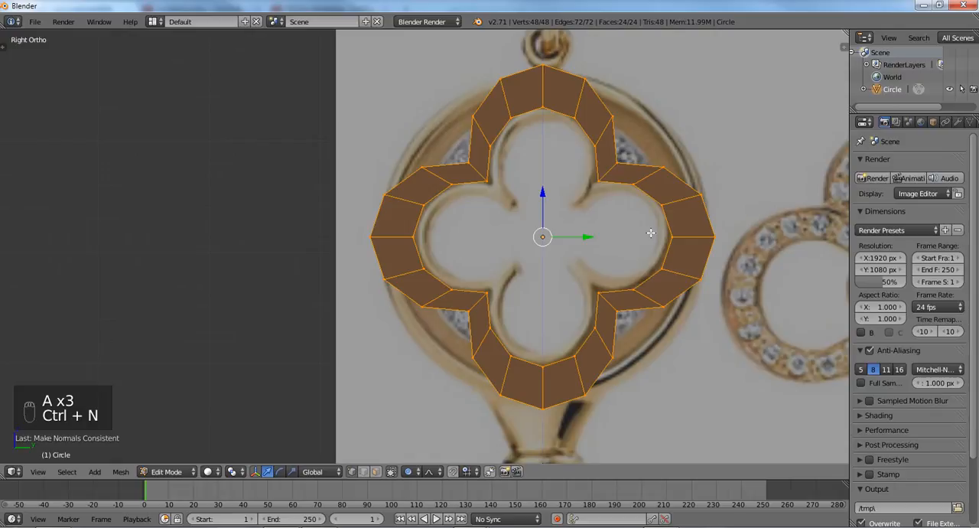
- Examine the shading of the ring's faces from an angle and from the left and right sides to check the normals' direction
{"action": "scroll", "coordinate": [650, 232], "scroll_direction": "down", "scroll_amount": 2}
{"action": "key", "text": "z"}
{"action": "key", "text": "a"}
{"action": "key", "text": "z"}
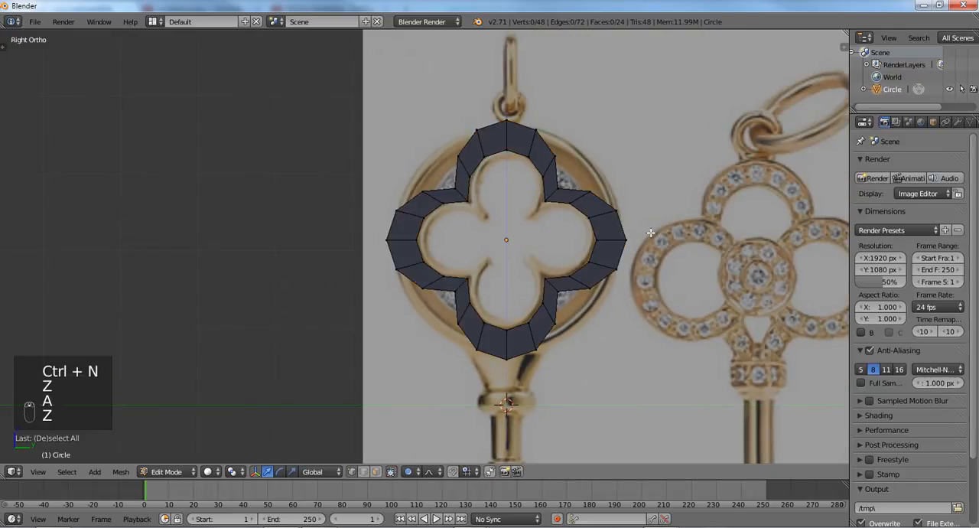
{"action": "middle_click_drag", "start_coordinate": [650, 232], "coordinate": [458, 254]}
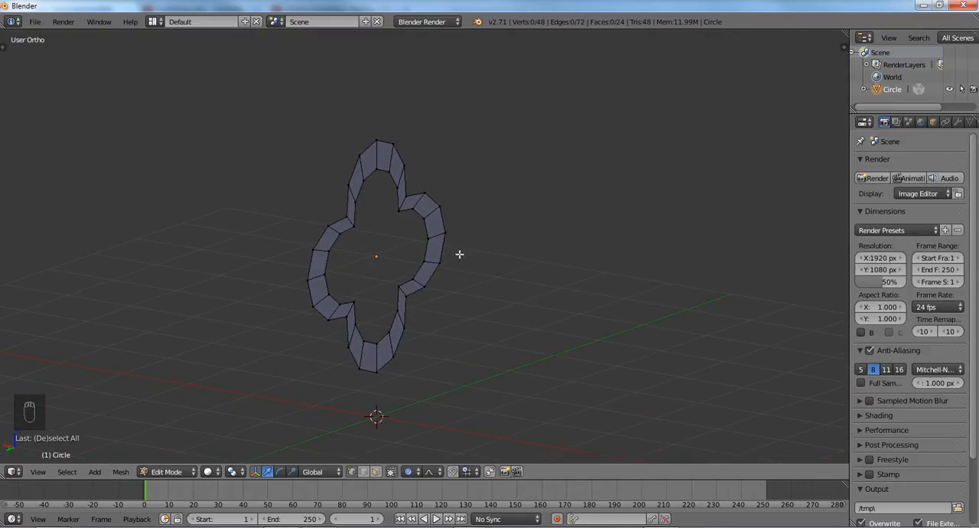
{"action": "key", "text": "KP_3"}
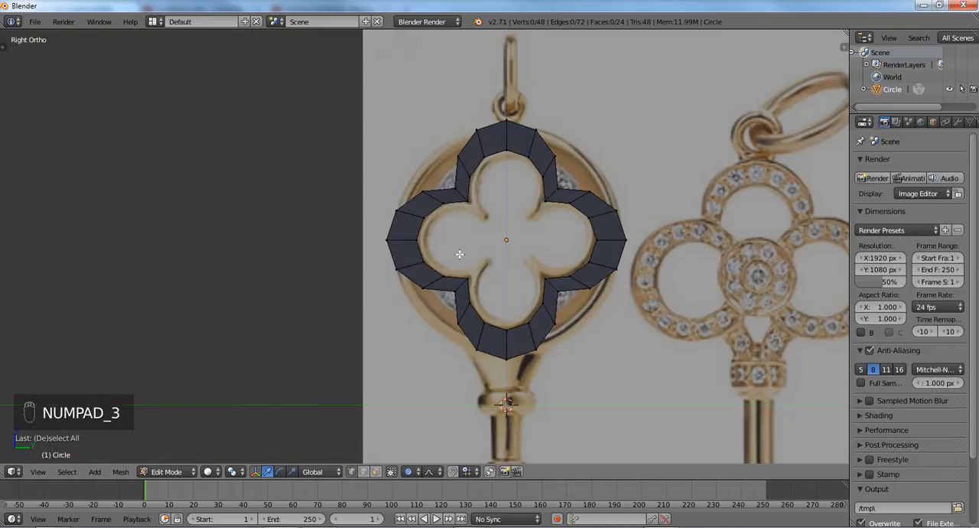
{"action": "key", "text": "ctrl+KP_3"}
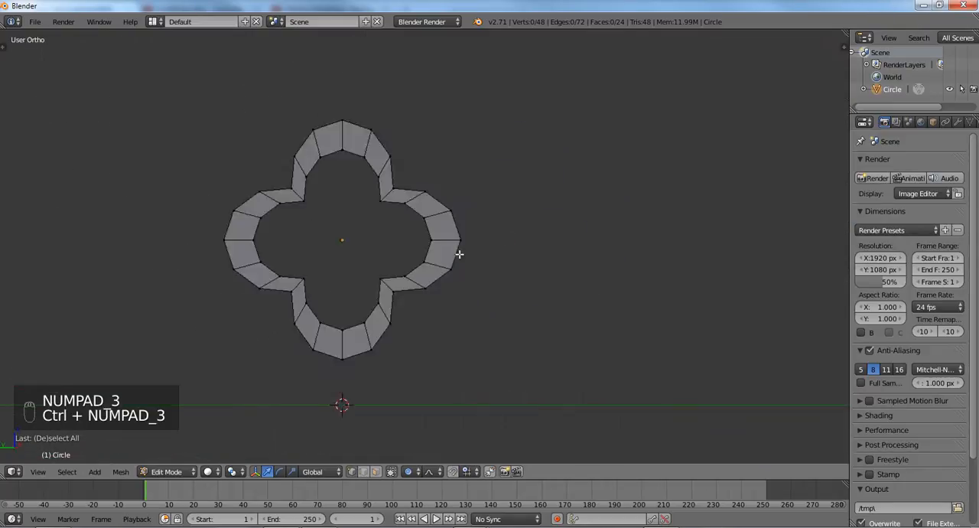
{"action": "key", "text": "ctrl+KP_3"}
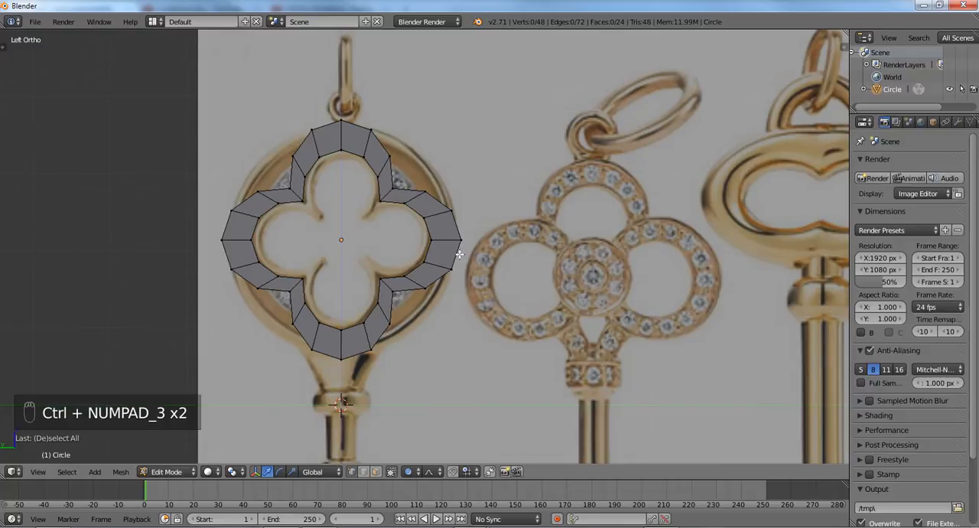
{"action": "key", "text": "KP_3"}
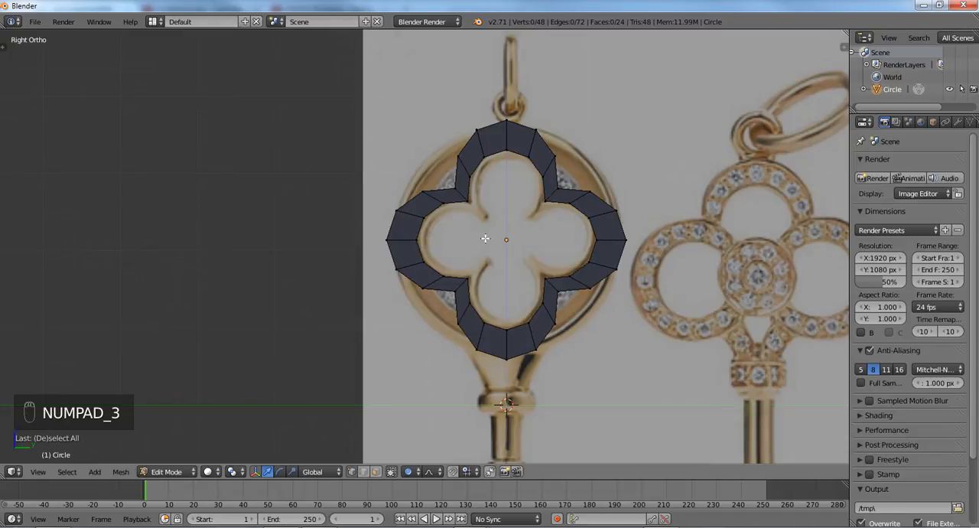
- Select the whole ring mesh, recalculate its normals to face inside, and clear the selection
{"action": "key", "text": "a"}
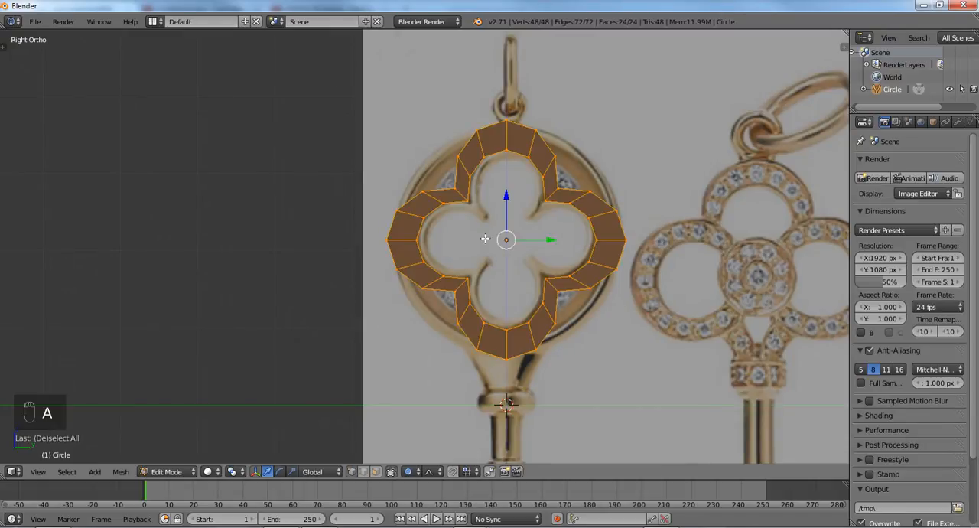
{"action": "key", "text": "ctrl+shift+n"}
{"action": "key", "text": "a"}
- Select the ring's outer edge loop and reshape it into a circle with LoopTools
{"action": "scroll", "coordinate": [484, 238], "scroll_direction": "up", "scroll_amount": 1}
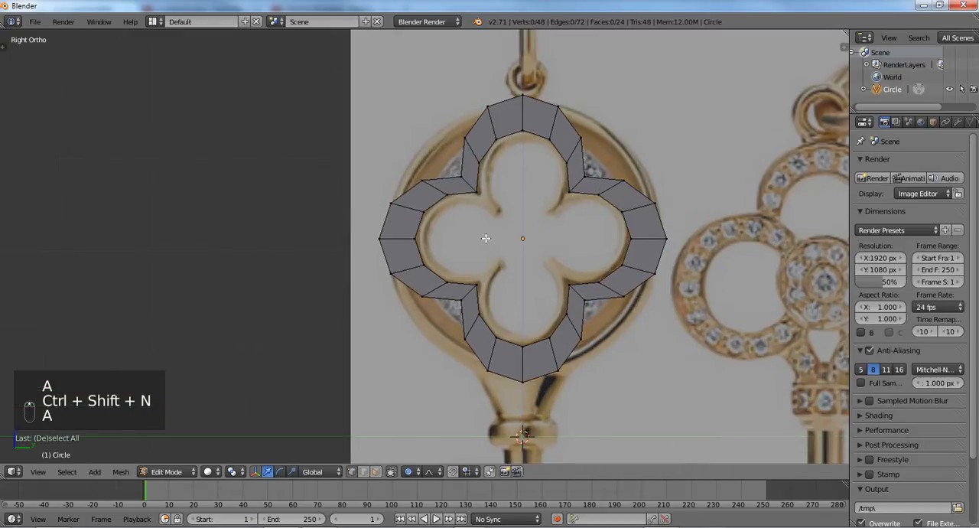
{"action": "right_click", "coordinate": [562, 118], "text": "alt"}
{"action": "key", "text": "w"}
{"action": "mouse_move", "coordinate": [621, 152]}
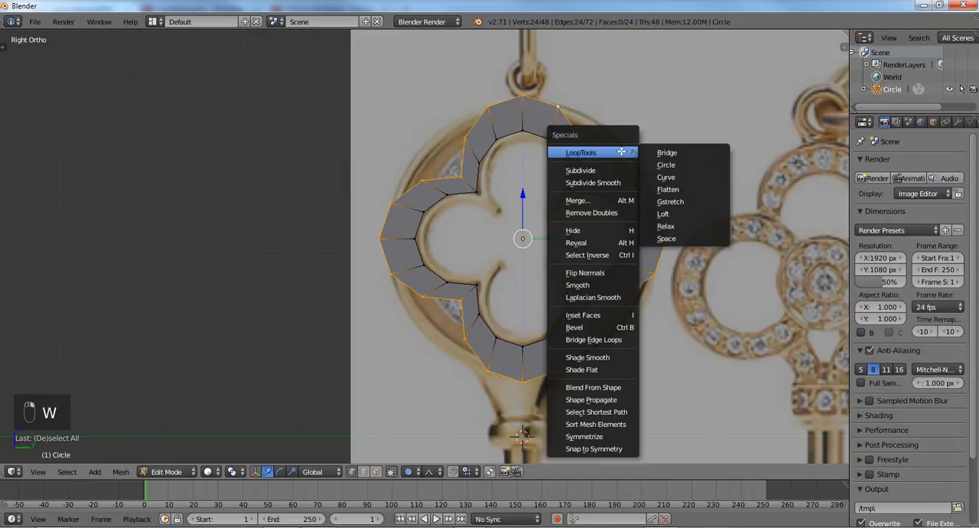
{"action": "left_click", "coordinate": [658, 165]}
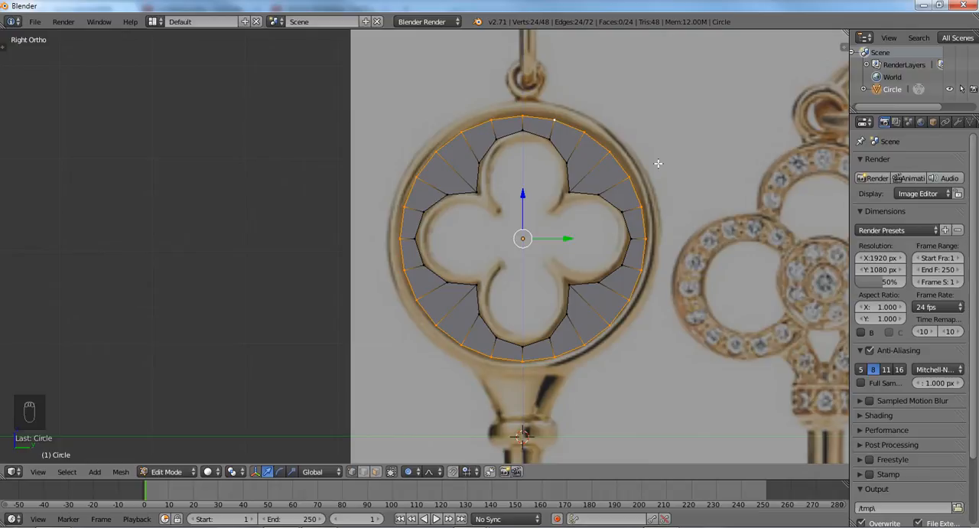
- Scale the outer circular loop up in two passes, first by about 1.07, until it reaches the key head's outer rim
{"action": "key", "text": "s"}
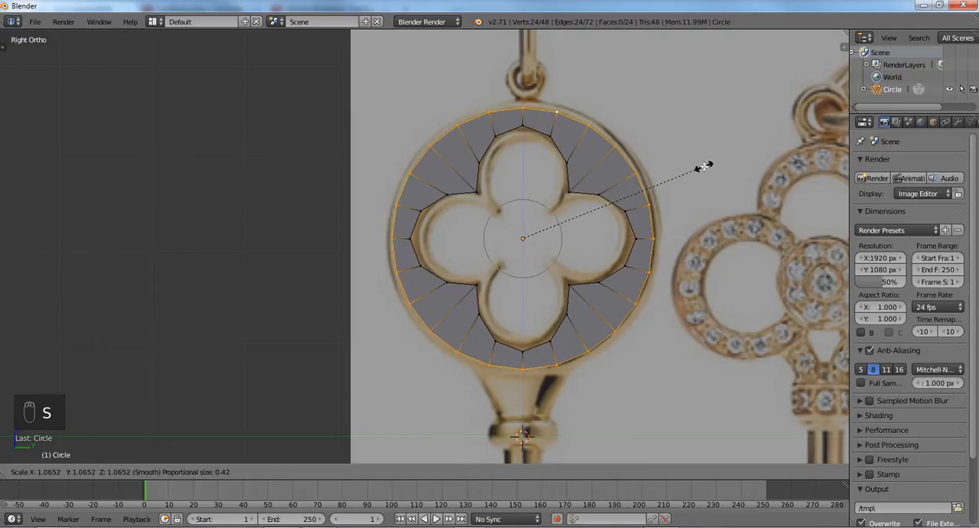
{"action": "left_click", "coordinate": [706, 166]}
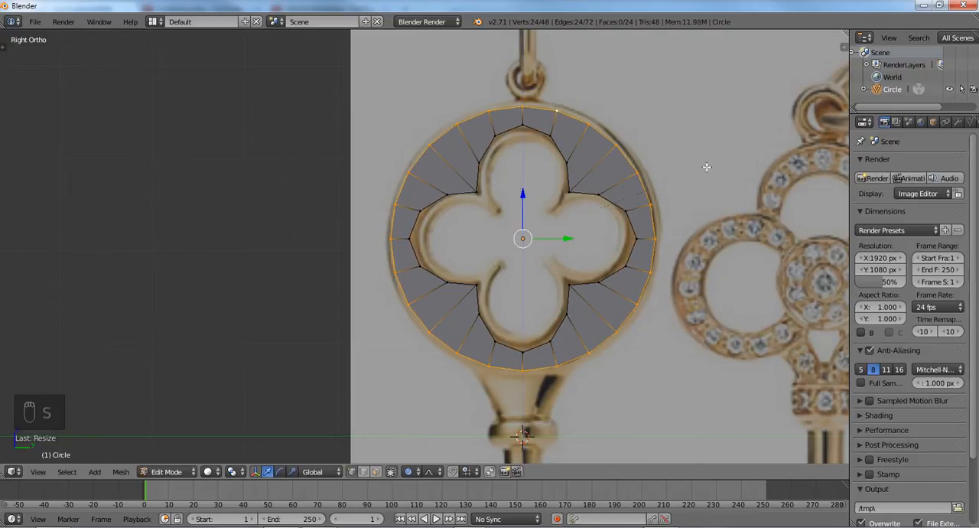
{"action": "key", "text": "s"}
{"action": "left_click", "coordinate": [709, 169]}
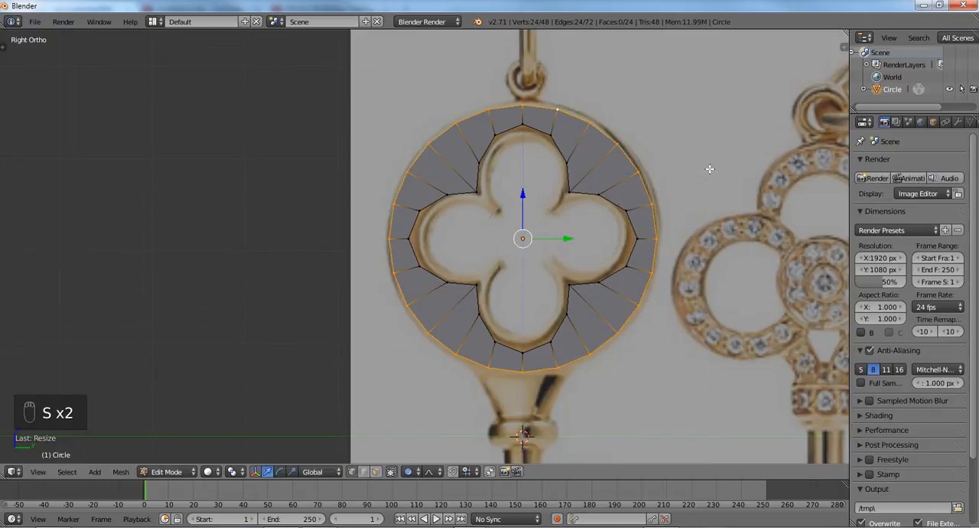
- Switch to wireframe display and scale the outer circular loop down to the inner edge of the key head's raised rim
{"action": "key", "text": "z"}
{"action": "key", "text": "z"}
{"action": "key", "text": "s"}
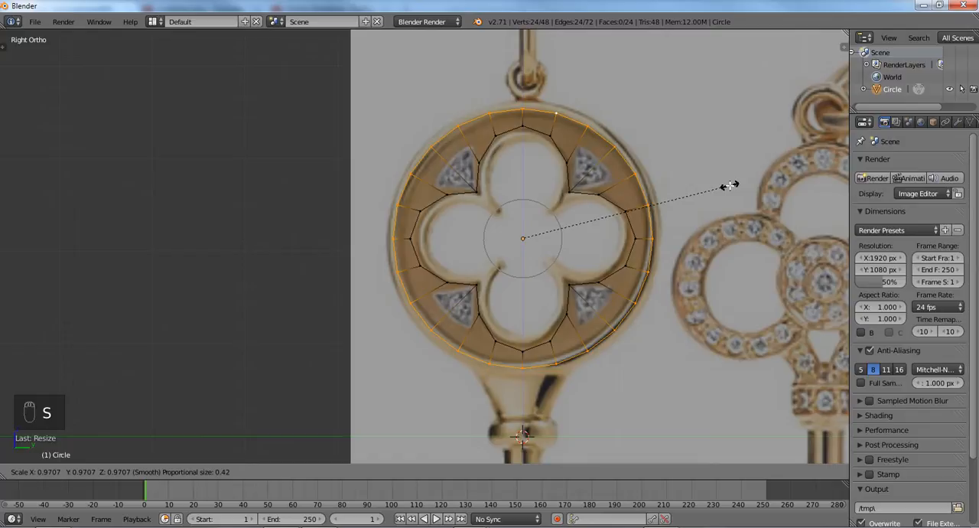
{"action": "left_click", "coordinate": [723, 186]}
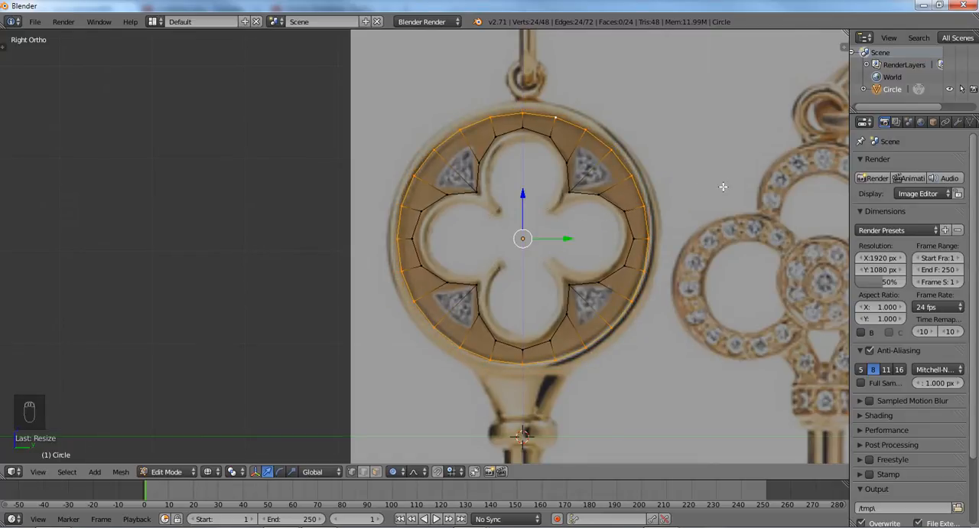
- Extrude the outer loop outward at a scale of about 1.09 to the rim's outer edge, clear the selection and restore solid shading
{"action": "key", "text": "e"}
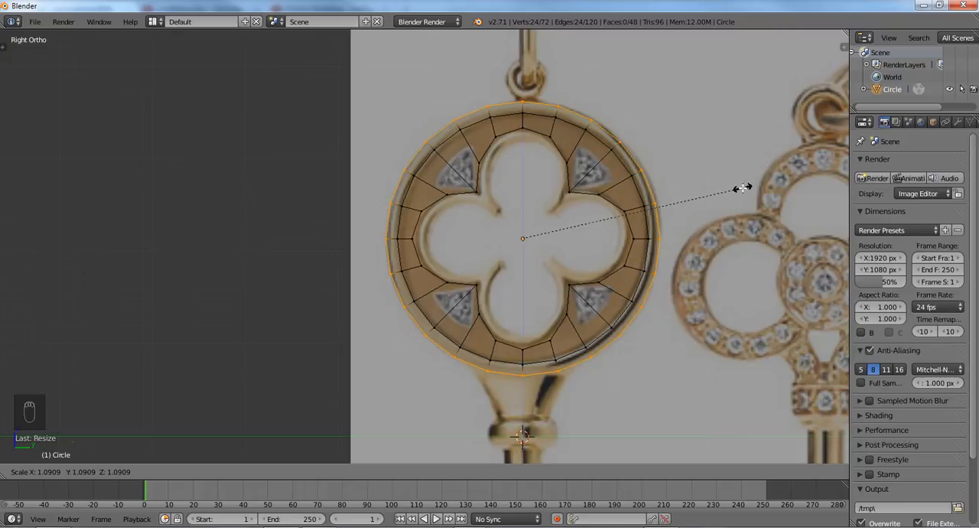
{"action": "left_click", "coordinate": [741, 187]}
{"action": "key", "text": "a"}
{"action": "key", "text": "z"}
- Select the outer rim's face loop in face selection mode and extrude it by about 0.125
{"action": "key", "text": "ctrl+Tab"}
{"action": "left_click", "coordinate": [719, 214]}
{"action": "left_click", "coordinate": [604, 150], "text": "alt"}
{"action": "middle_click_drag", "start_coordinate": [617, 145], "coordinate": [724, 202]}
{"action": "key", "text": "e"}
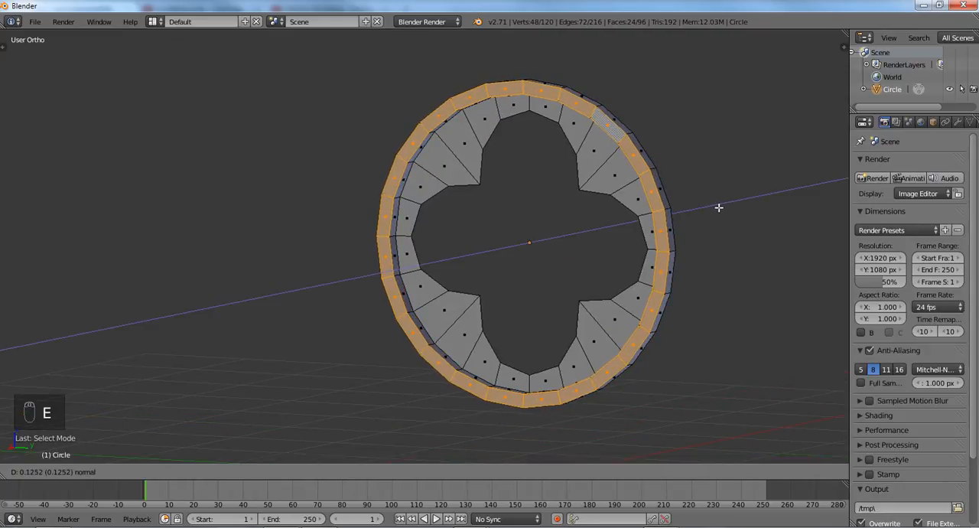
{"action": "left_click", "coordinate": [717, 207]}
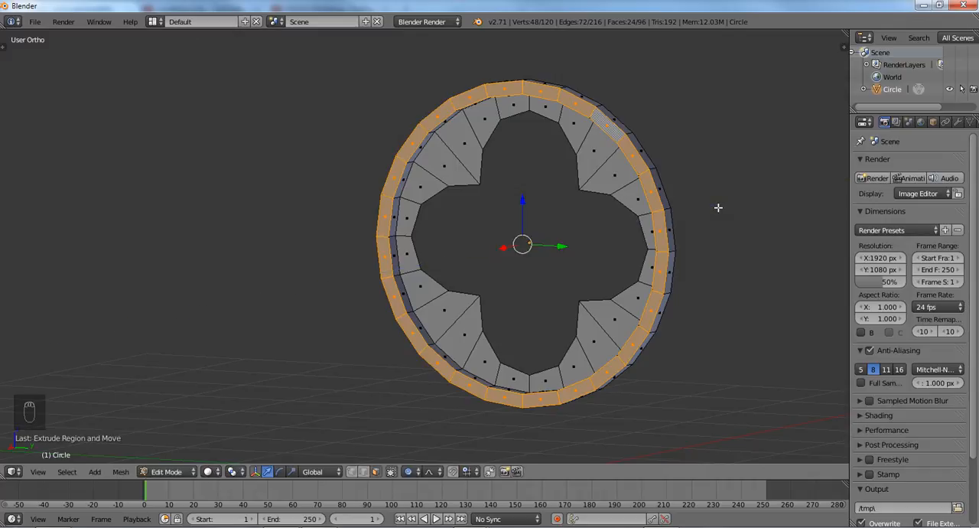
- Check the raised rim in object mode, and resume mesh editing in the right view with vertex selection
{"action": "key", "text": "Tab"}
{"action": "mouse_move", "coordinate": [708, 208]}
{"action": "middle_mouse_down"}
{"action": "mouse_move", "coordinate": [663, 208]}
{"action": "mouse_move", "coordinate": [706, 209]}
{"action": "middle_mouse_up"}
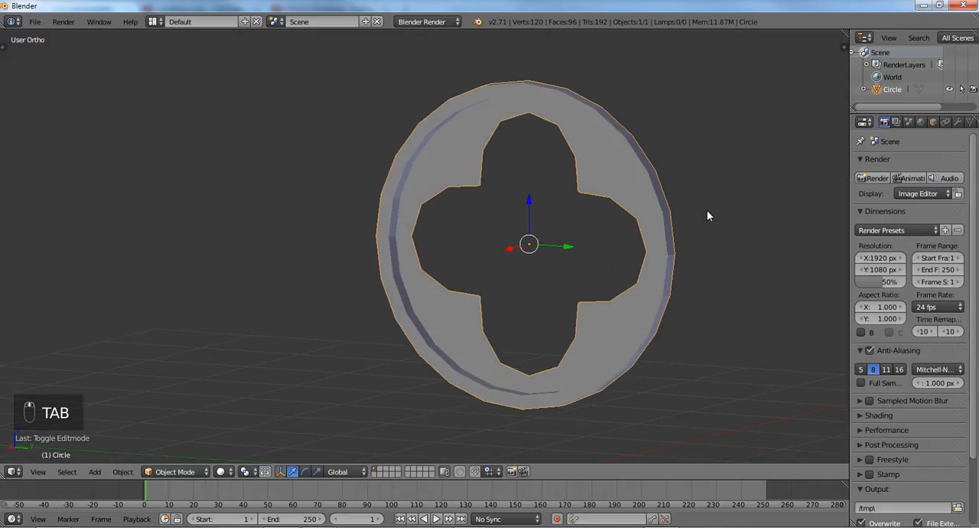
{"action": "key", "text": "KP_3"}
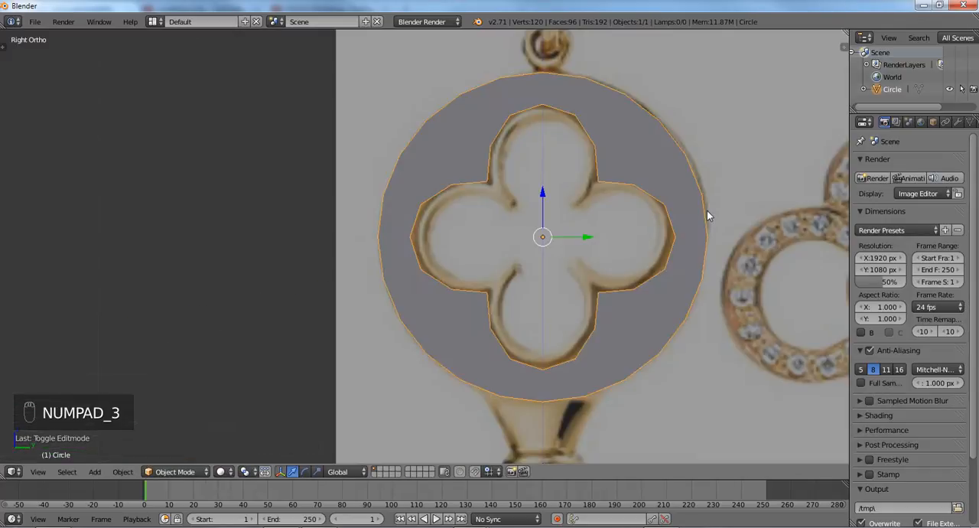
{"action": "key", "text": "Tab"}
{"action": "key", "text": "ctrl+Tab"}
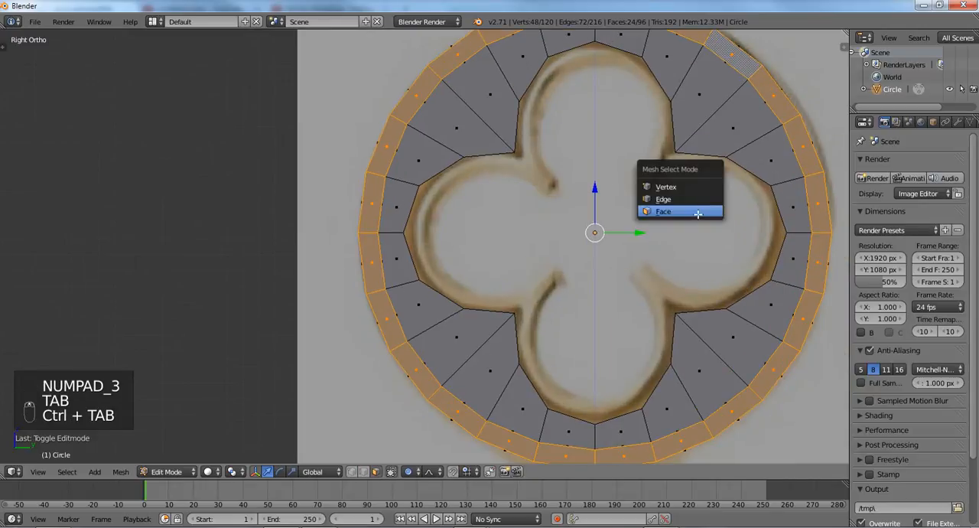
{"action": "left_click", "coordinate": [681, 187]}
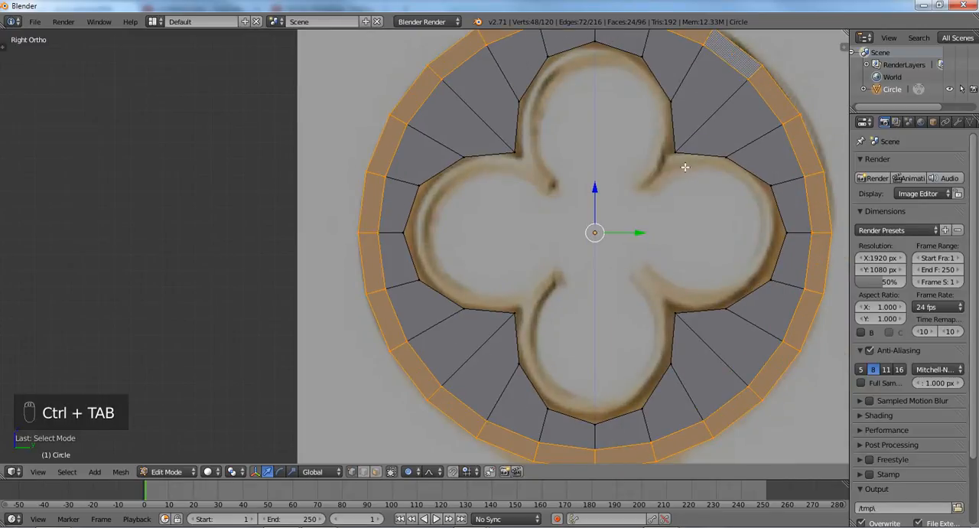
{"action": "scroll", "coordinate": [685, 166], "scroll_direction": "down", "scroll_amount": 1}
- Try a loop cut around the quatrefoil opening between its edge and the outer rim, and undo it
{"action": "key", "text": "ctrl+r"}
{"action": "left_click", "coordinate": [684, 160]}
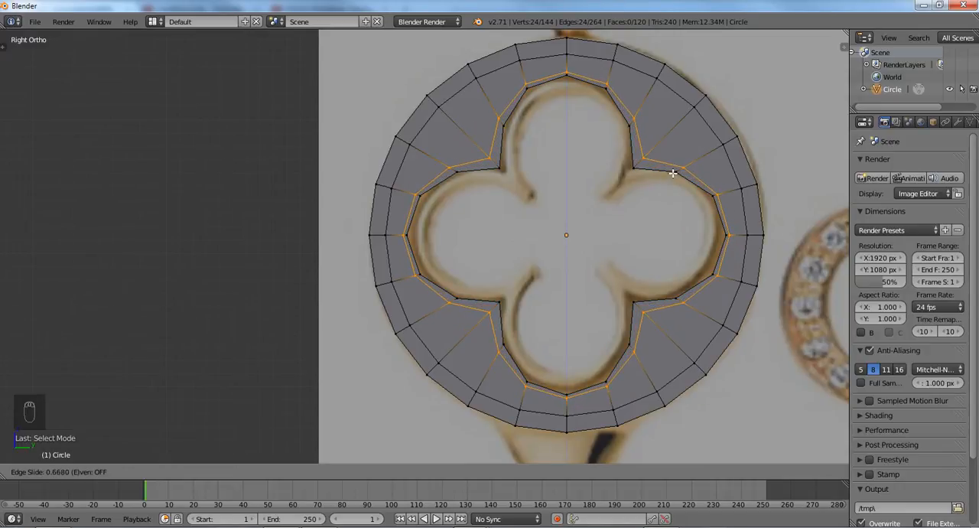
{"action": "left_click", "coordinate": [672, 173]}
{"action": "key", "text": "ctrl+Tab"}
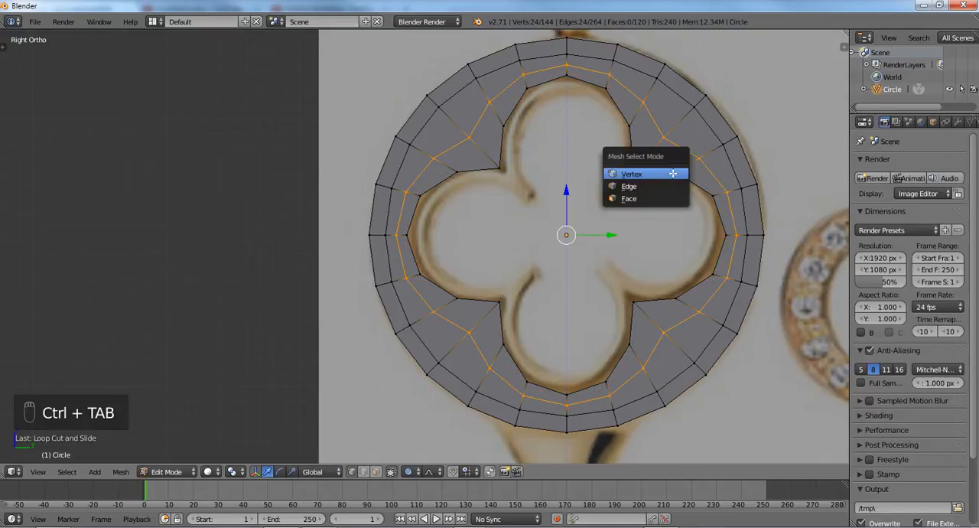
{"action": "key", "text": "ctrl+z"}
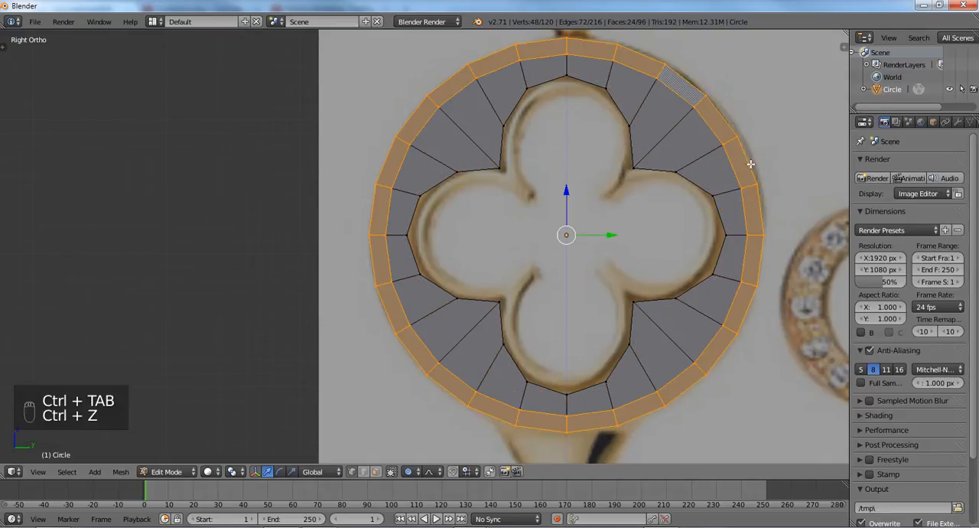
- Select the quatrefoil opening's edge loop and extrude it inward at a scale of about 0.89
{"action": "key", "text": "ctrl+Tab"}
{"action": "right_click", "coordinate": [639, 169], "text": "alt"}
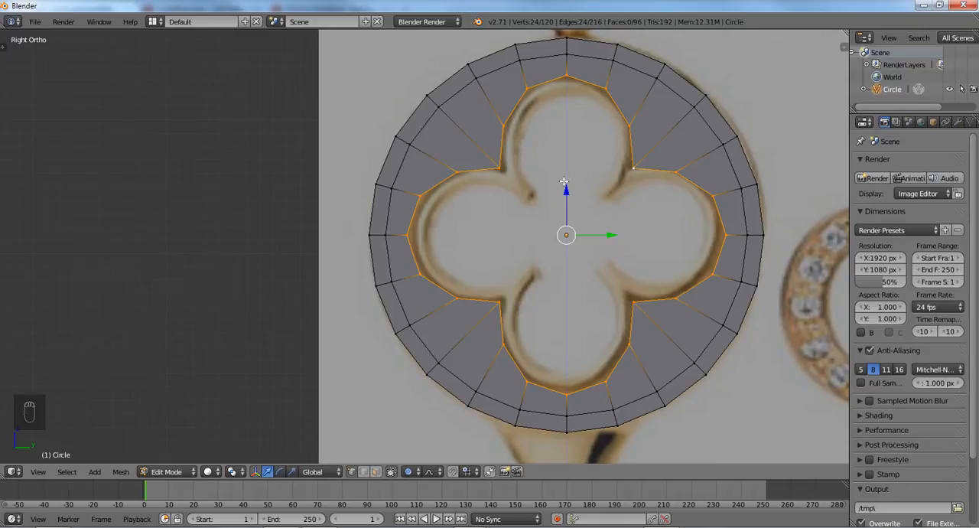
{"action": "key", "text": "e"}
{"action": "key", "text": "s"}
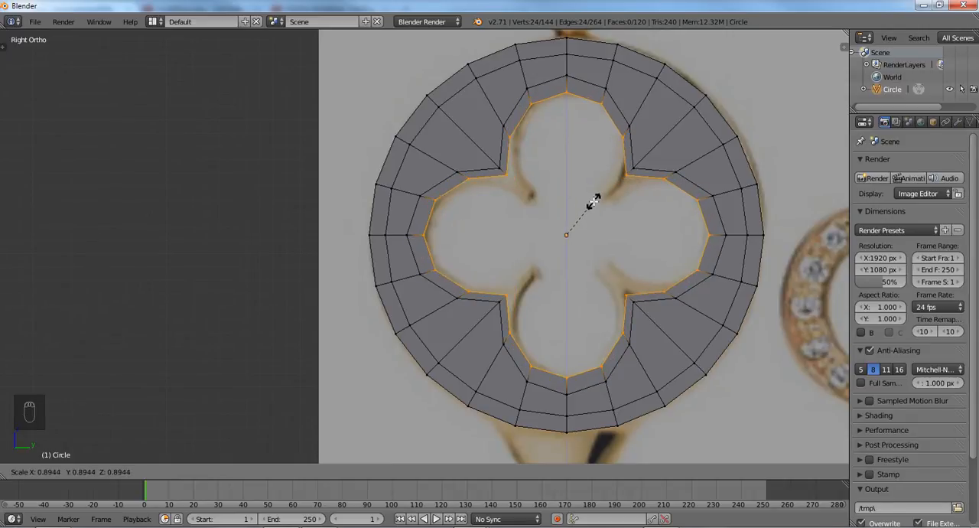
{"action": "left_click", "coordinate": [594, 201]}
- Select the narrow face loop bordering the quatrefoil opening in face selection mode and return to the right view
{"action": "key", "text": "ctrl+Tab"}
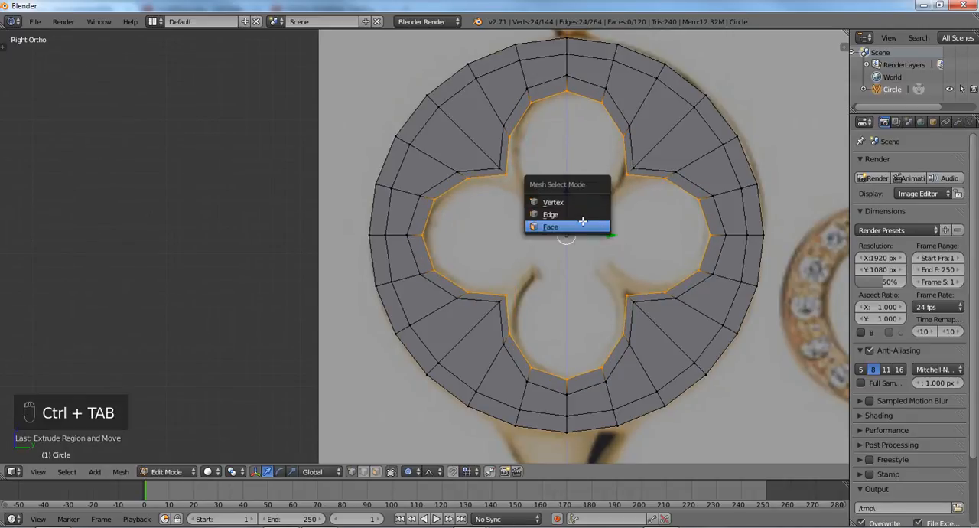
{"action": "left_click", "coordinate": [575, 226]}
{"action": "scroll", "coordinate": [582, 224], "scroll_direction": "down", "scroll_amount": 1}
{"action": "middle_click_drag", "start_coordinate": [584, 225], "coordinate": [531, 230]}
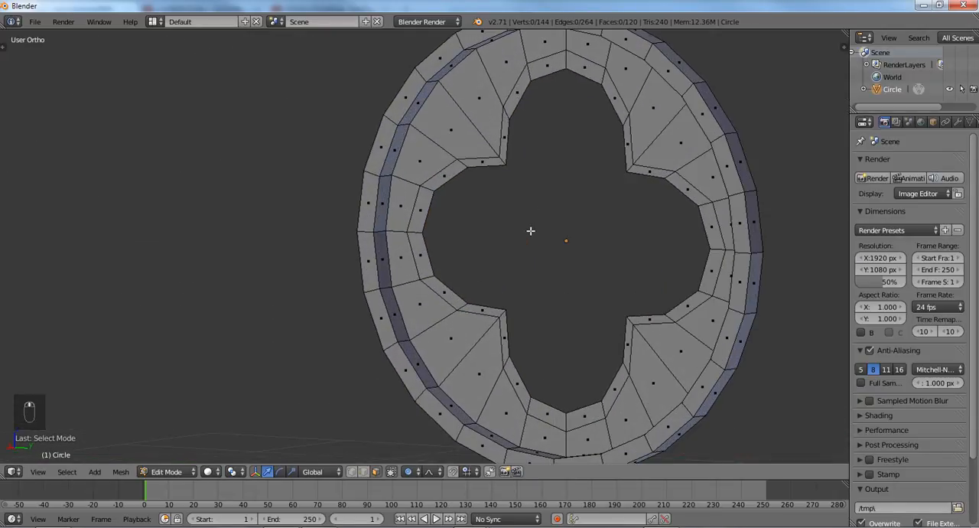
{"action": "right_click", "coordinate": [502, 157], "text": "alt"}
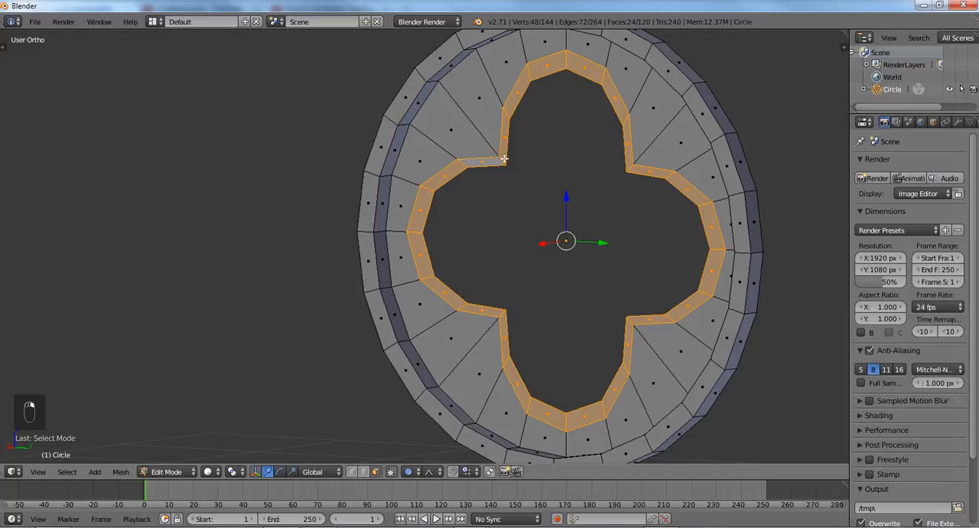
{"action": "key", "text": "KP_1"}
{"action": "key", "text": "KP_3"}
- In vertex selection mode, select the four vertices at the base of the upper lobe and fill them with a face
{"action": "key", "text": "ctrl+Tab"}
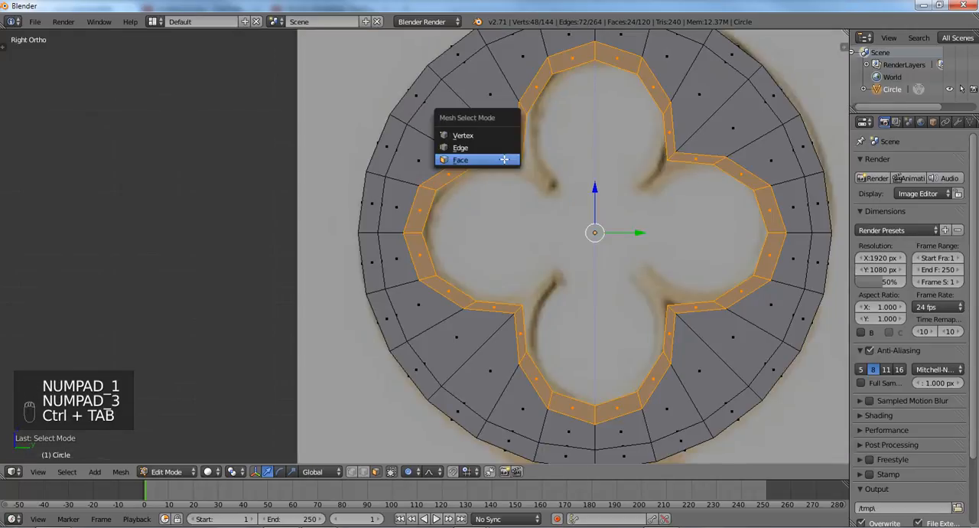
{"action": "left_click", "coordinate": [501, 144]}
{"action": "key", "text": "ctrl+Tab"}
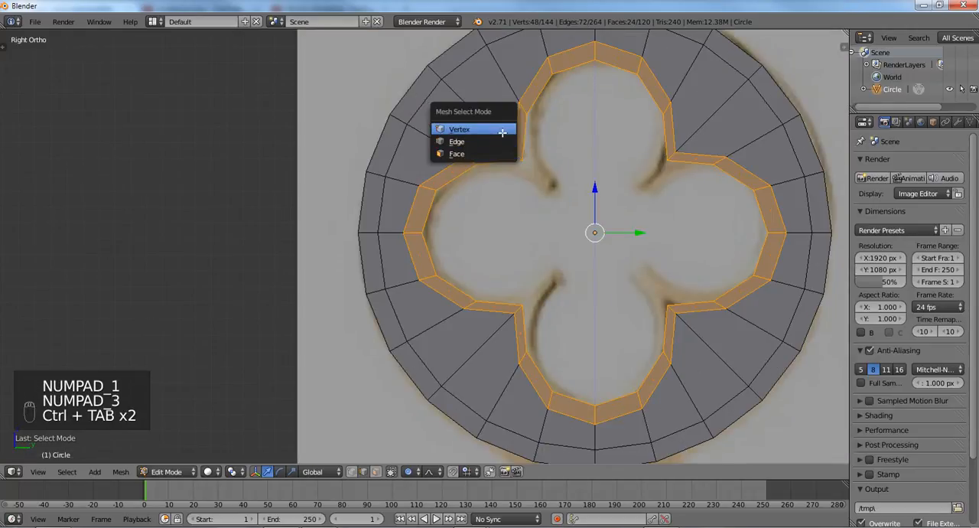
{"action": "left_click", "coordinate": [504, 134]}
{"action": "right_click", "coordinate": [518, 152]}
{"action": "right_click", "coordinate": [527, 116], "text": "shift"}
{"action": "right_click", "coordinate": [661, 163], "text": "shift"}
{"action": "right_click", "coordinate": [666, 101], "text": "shift"}
{"action": "right_click", "coordinate": [667, 100], "text": "shift"}
{"action": "right_click", "coordinate": [658, 116], "text": "shift"}
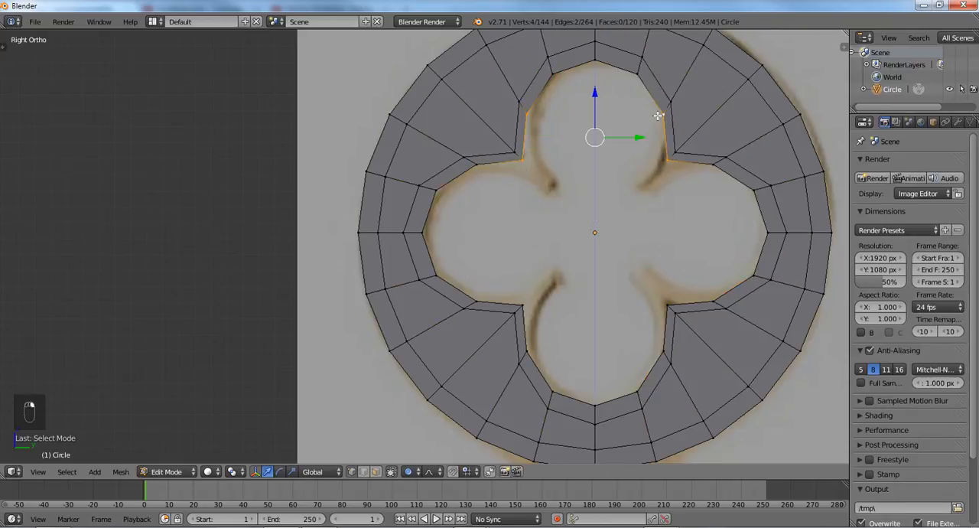
{"action": "key", "text": "f"}
- Fill the remaining gap in the upper lobe and split the face at its base with a centred vertical loop cut
{"action": "right_click", "coordinate": [556, 77], "text": "alt"}
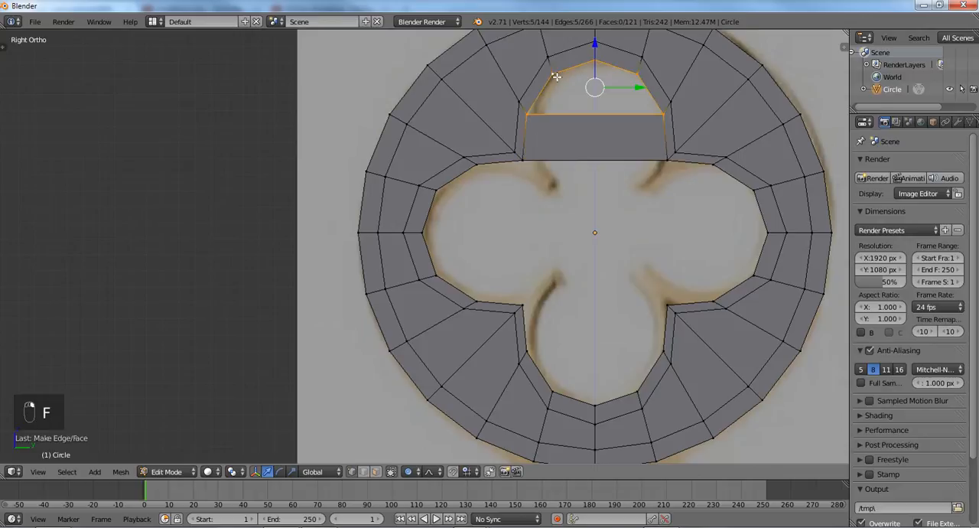
{"action": "key", "text": "f"}
{"action": "key", "text": "ctrl+r"}
{"action": "left_click", "coordinate": [591, 118]}
{"action": "right_click", "coordinate": [590, 119]}
- Select the four vertices at the base of the left lobe and fill them with a face
{"action": "right_click", "coordinate": [523, 161]}
{"action": "right_click", "coordinate": [506, 303], "text": "shift"}
{"action": "right_click", "coordinate": [470, 287], "text": "shift"}
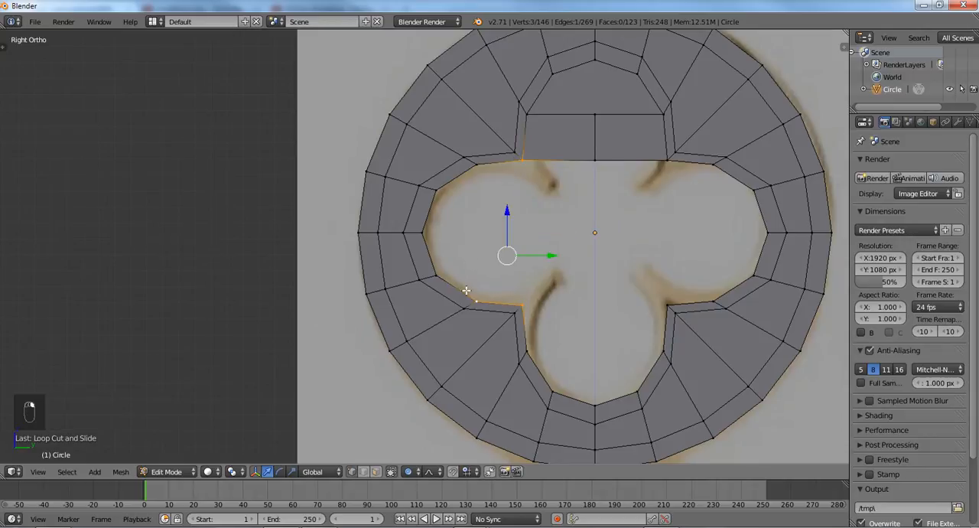
{"action": "right_click", "coordinate": [488, 169], "text": "shift"}
{"action": "key", "text": "f"}
- Fill the rest of the left lobe with faces and split the lobe with a centred horizontal loop cut
{"action": "right_click", "coordinate": [488, 168]}
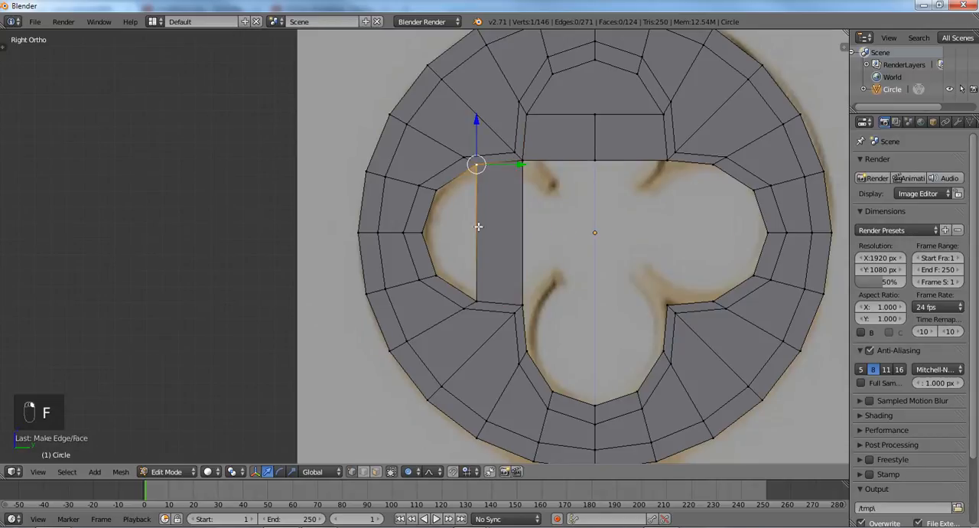
{"action": "right_click", "coordinate": [478, 296], "text": "shift"}
{"action": "key", "text": "f"}
{"action": "key", "text": "f"}
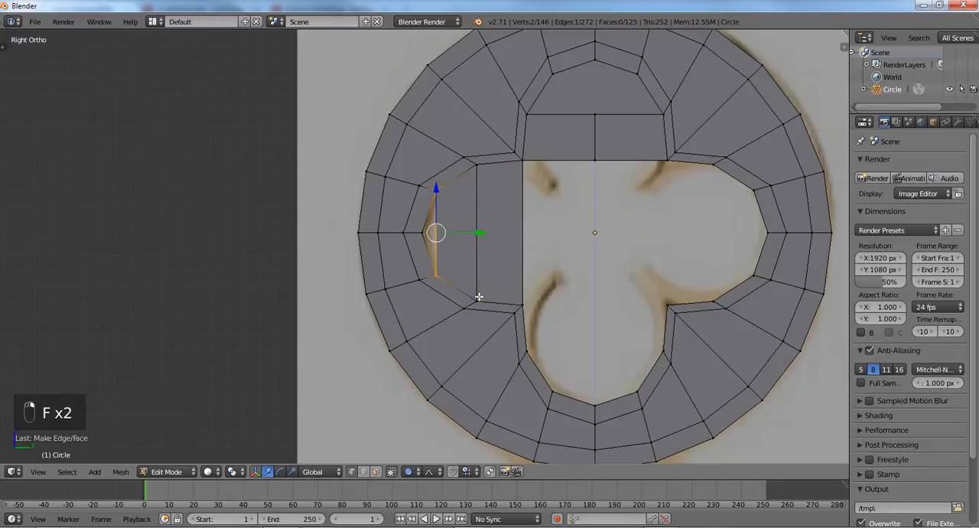
{"action": "key", "text": "a"}
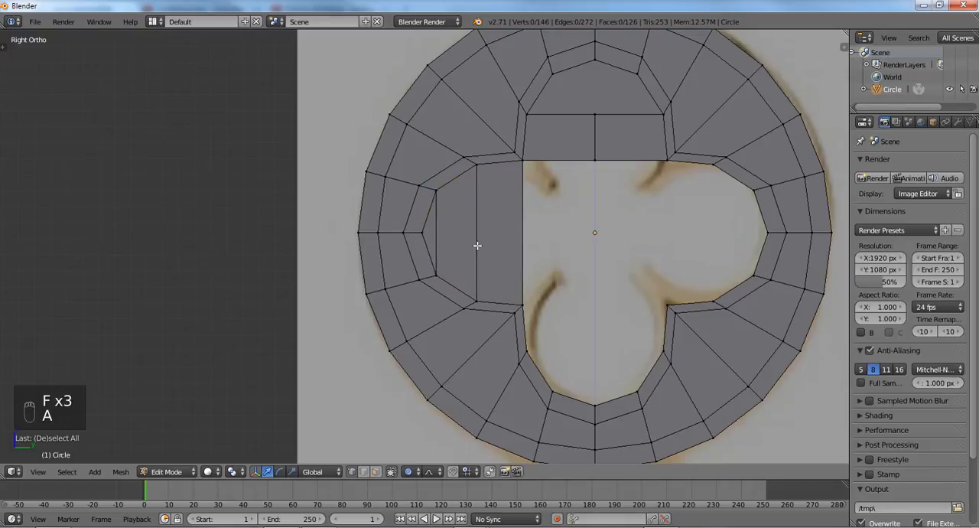
{"action": "key", "text": "ctrl+r"}
{"action": "left_click", "coordinate": [477, 244]}
{"action": "right_click", "coordinate": [477, 245]}
- Select the four vertices at the base of the lower lobe and fill them with a face
{"action": "right_click", "coordinate": [522, 161]}
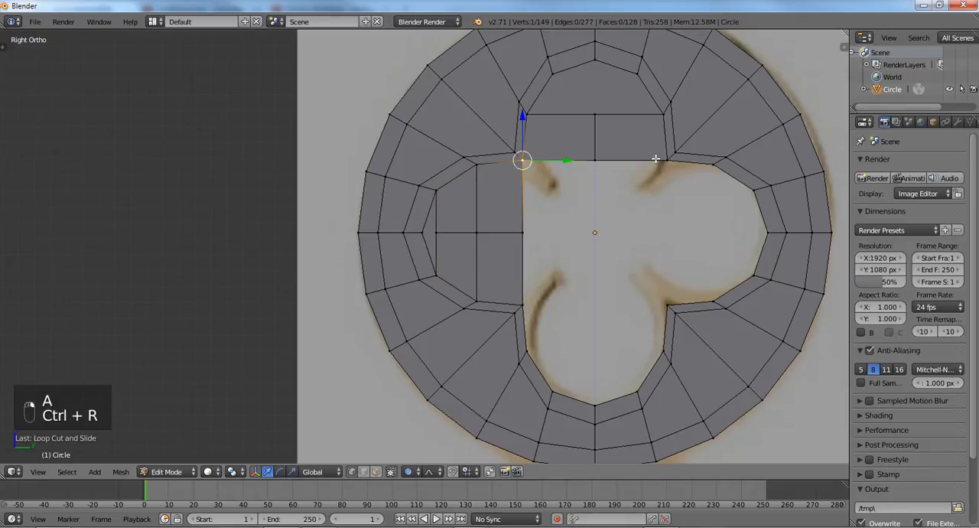
{"action": "right_click", "coordinate": [521, 304]}
{"action": "right_click", "coordinate": [667, 306], "text": "shift"}
{"action": "right_click", "coordinate": [663, 352], "text": "shift"}
{"action": "right_click", "coordinate": [541, 348], "text": "shift"}
{"action": "key", "text": "f"}
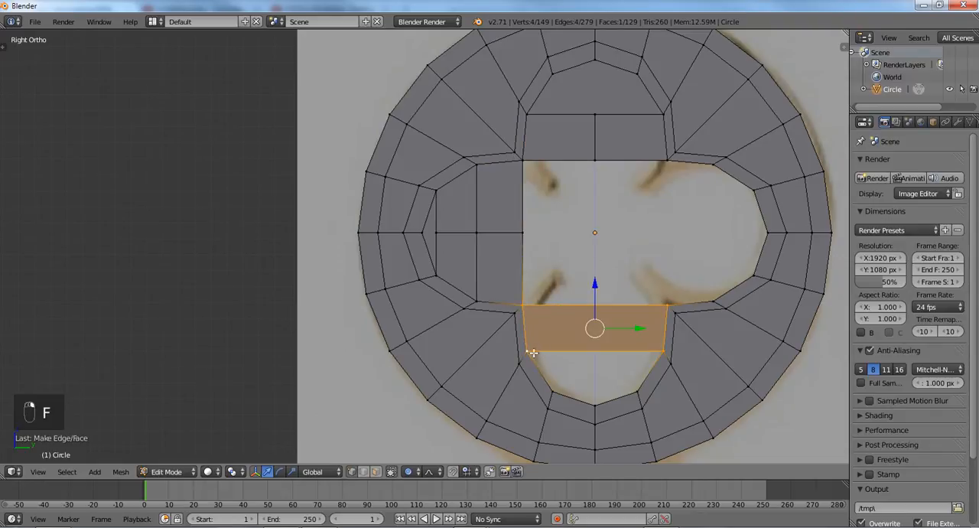
- Fill the remaining gap in the lower lobe with faces and clear the selection
{"action": "right_click", "coordinate": [533, 352]}
{"action": "key", "text": "f"}
{"action": "key", "text": "f"}
{"action": "key", "text": "f"}
{"action": "key", "text": "f"}
{"action": "key", "text": "a"}
- Select the four vertices at the base of the right lobe and fill them with a face
{"action": "right_click", "coordinate": [674, 162]}
{"action": "right_click", "coordinate": [667, 303], "text": "shift"}
{"action": "right_click", "coordinate": [712, 302], "text": "shift"}
{"action": "right_click", "coordinate": [713, 165], "text": "shift"}
{"action": "key", "text": "f"}
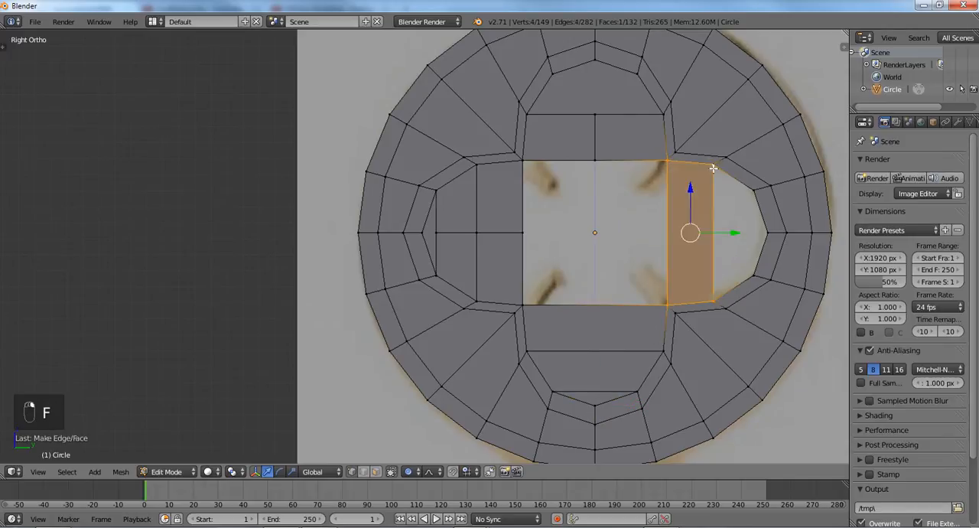
- Fill the rest of the right lobe with faces and split the lobe with a centred horizontal loop cut
{"action": "right_click", "coordinate": [713, 166]}
{"action": "right_click", "coordinate": [711, 300], "text": "shift"}
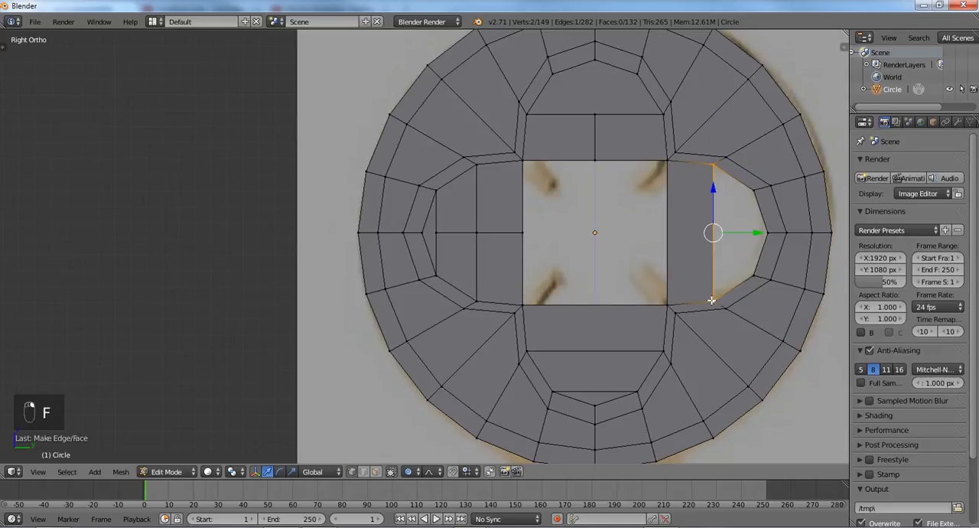
{"action": "key", "text": "f"}
{"action": "key", "text": "f"}
{"action": "key", "text": "f"}
{"action": "key", "text": "ctrl+Tab"}
{"action": "left_click", "coordinate": [711, 298]}
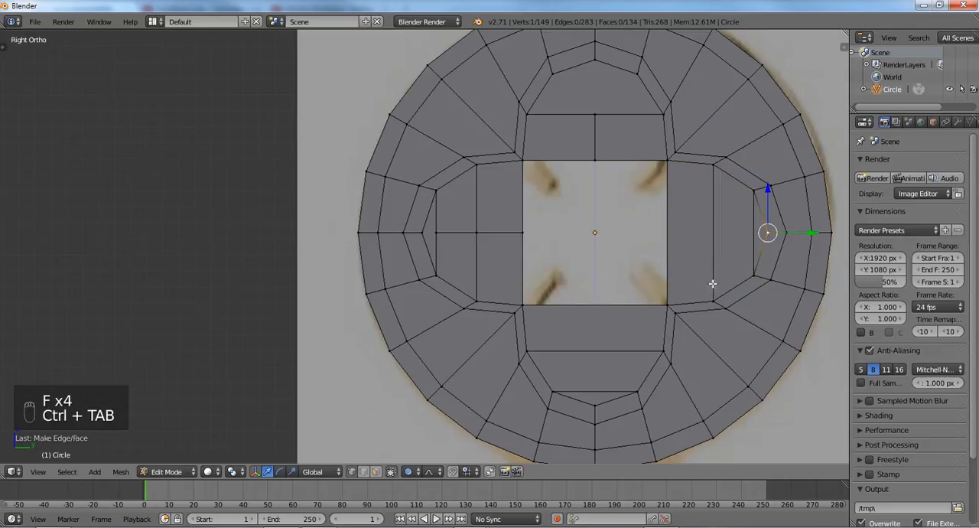
{"action": "key", "text": "ctrl+r"}
{"action": "left_click", "coordinate": [723, 234]}
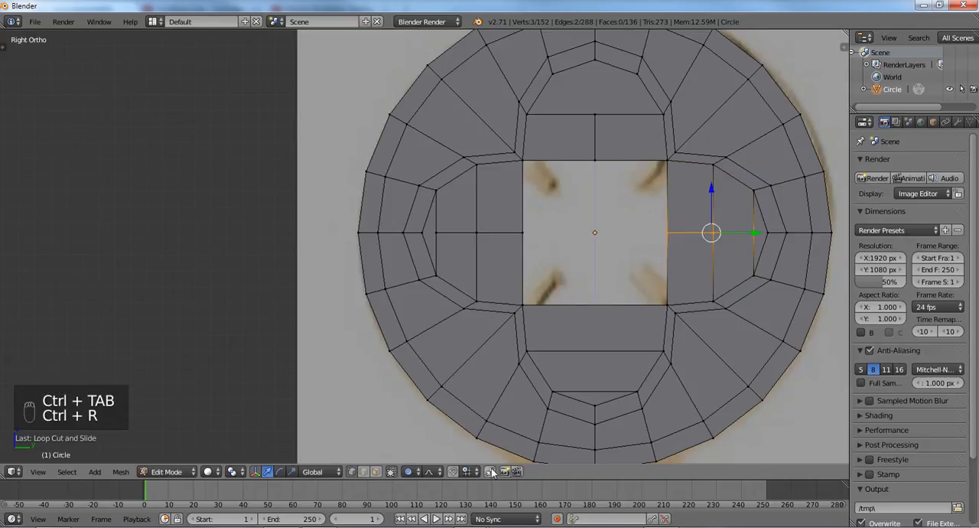
- Select the outer end vertex of the right lobe's horizontal cut, set the snap element to Vertex and enable snapping
{"action": "right_click", "coordinate": [752, 232]}
{"action": "left_click", "coordinate": [466, 472]}
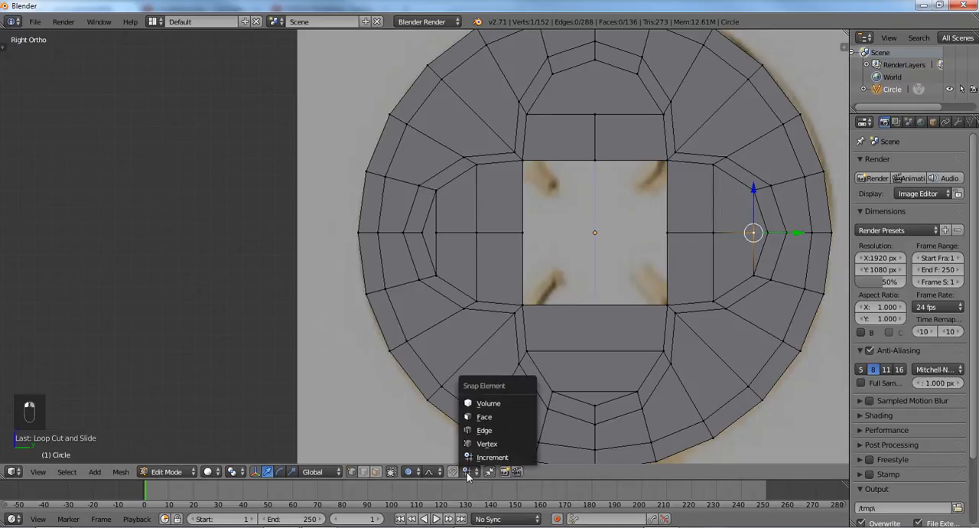
{"action": "left_click", "coordinate": [479, 439]}
{"action": "left_click", "coordinate": [472, 469]}
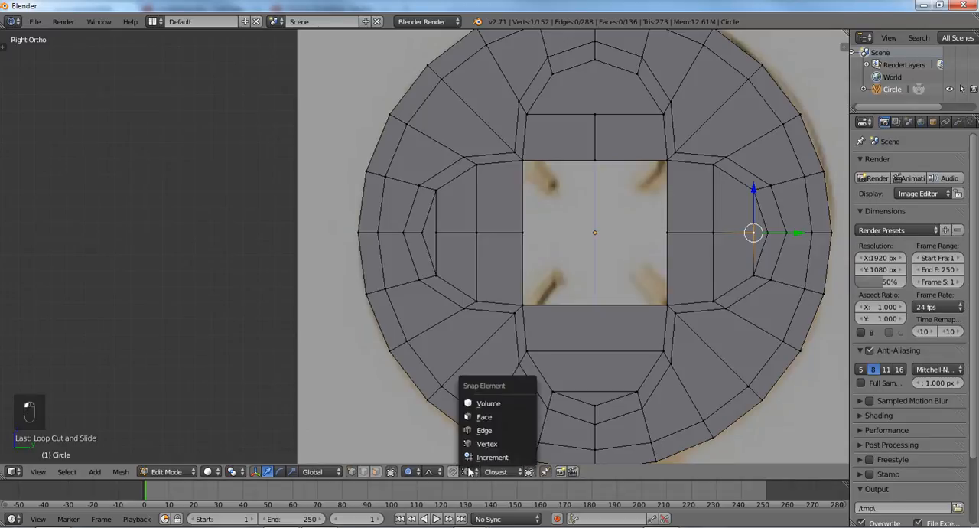
{"action": "left_click", "coordinate": [458, 470]}
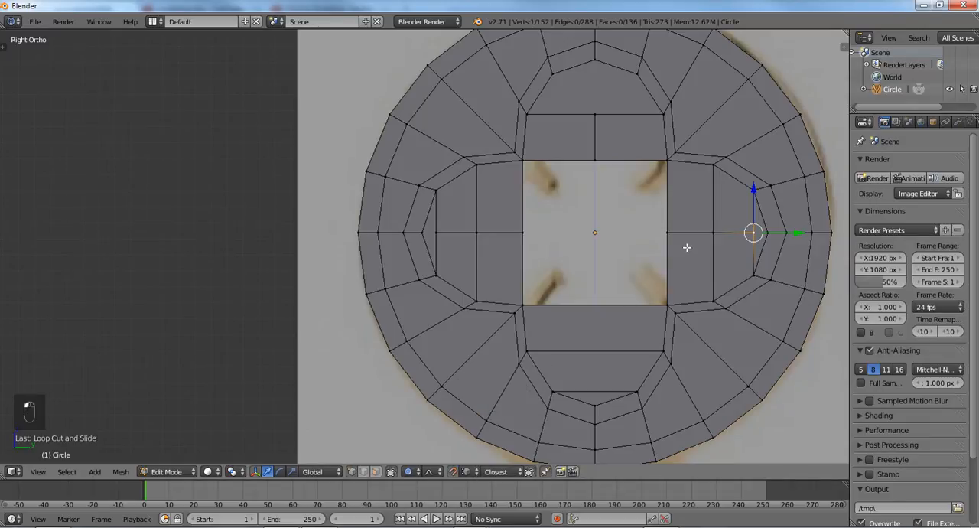
{"action": "left_click", "coordinate": [452, 472]}
- Turn off proportional editing and snap the selected vertex onto the right lobe's outermost vertex
{"action": "key", "text": "g"}
{"action": "right_click", "coordinate": [757, 238]}
{"action": "key", "text": "o"}
{"action": "key", "text": "g"}
{"action": "left_click", "coordinate": [766, 233]}
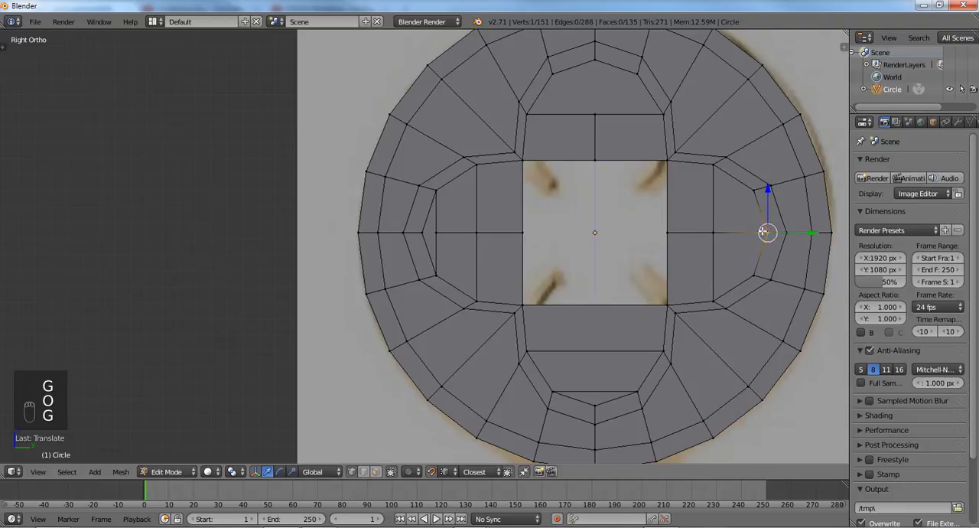
- Snap the left lobe's inner end vertex on the horizontal centre line onto the lobe's outermost rim vertex
{"action": "right_click", "coordinate": [437, 231]}
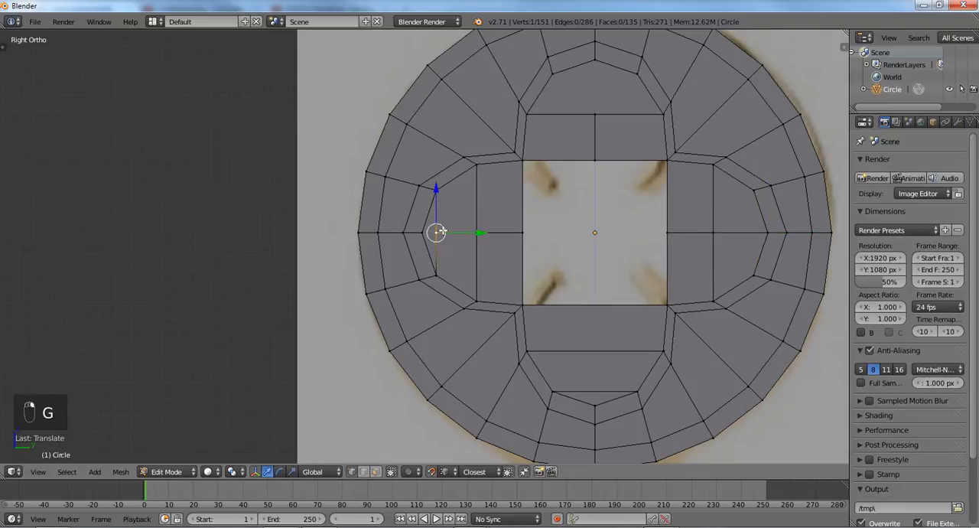
{"action": "key", "text": "g"}
{"action": "left_click", "coordinate": [433, 231]}
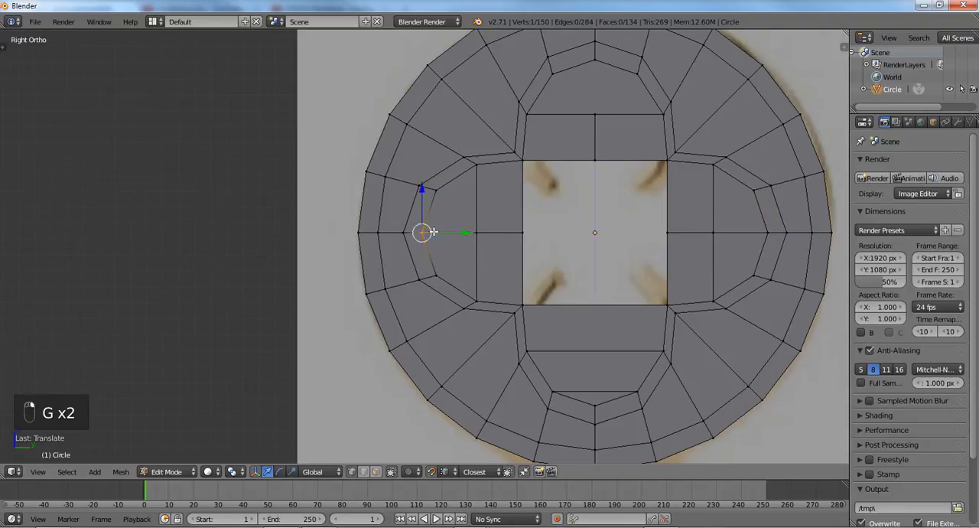
- Add a centred vertical loop cut through the bottom lobe and snap its end vertex onto the lobe's lowest rim vertex
{"action": "key", "text": "ctrl+r"}
{"action": "left_click", "coordinate": [595, 390]}
{"action": "right_click", "coordinate": [596, 388]}
{"action": "key", "text": "g"}
{"action": "left_click", "coordinate": [598, 393]}
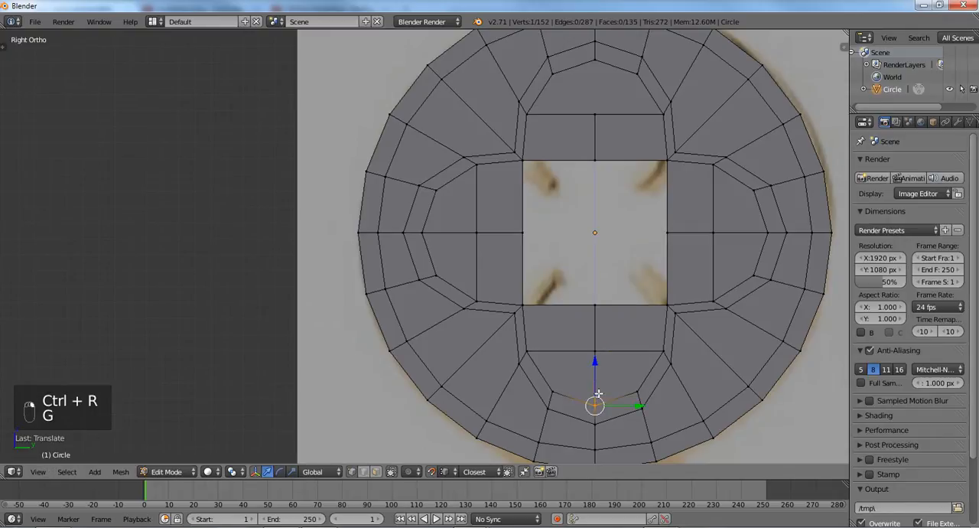
- Connect the top lobe's highest inner vertex to the midpoint vertex directly below it with an edge
{"action": "right_click", "coordinate": [596, 112]}
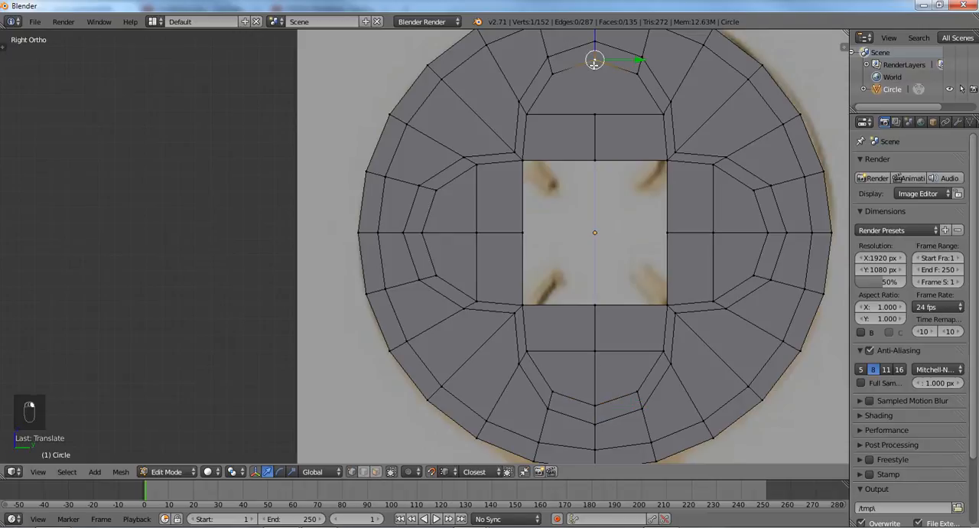
{"action": "right_click", "coordinate": [596, 113], "text": "shift"}
{"action": "key", "text": "j"}
{"action": "key", "text": "a"}
- Select the boundary of the square opening in the centre of the quatrefoil and fill it with a face
{"action": "right_click", "coordinate": [520, 166]}
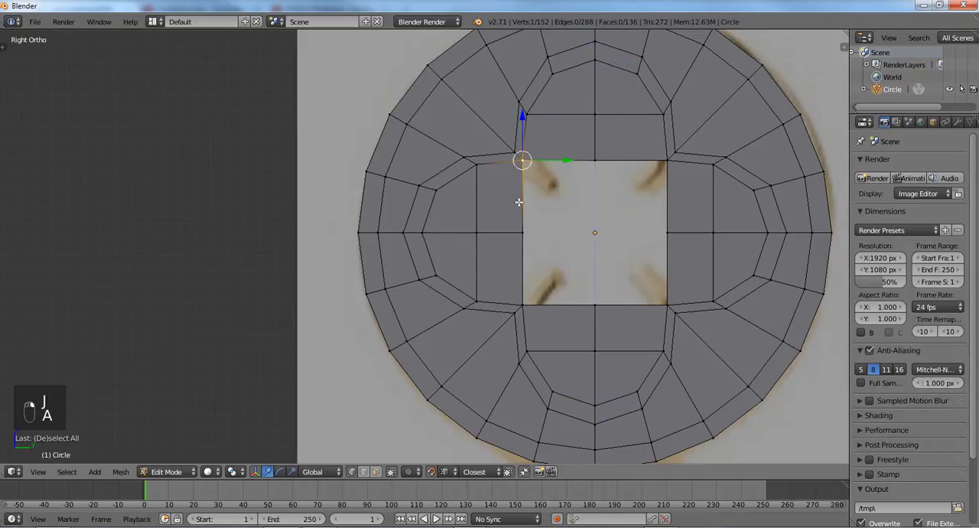
{"action": "right_click", "coordinate": [521, 234], "text": "shift"}
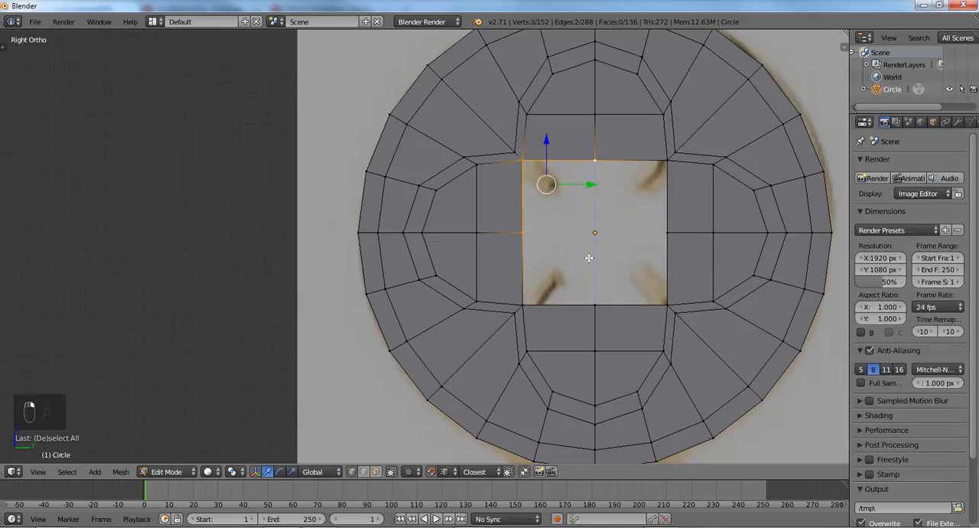
{"action": "key", "text": "a"}
{"action": "right_click", "coordinate": [519, 207], "text": "alt"}
{"action": "key", "text": "f"}
{"action": "key", "text": "a"}
- Divide the central square face into quarters by connecting its opposite midpoint vertices vertically and horizontally
{"action": "right_click", "coordinate": [594, 162]}
{"action": "right_click", "coordinate": [609, 306], "text": "shift"}
{"action": "key", "text": "j"}
{"action": "right_click", "coordinate": [518, 239]}
{"action": "right_click", "coordinate": [666, 236], "text": "shift"}
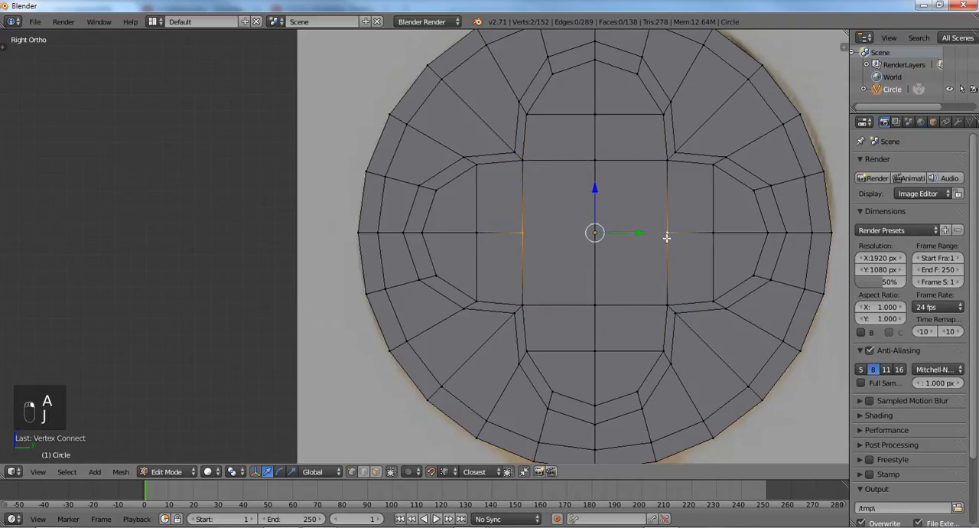
{"action": "key", "text": "j"}
{"action": "key", "text": "a"}
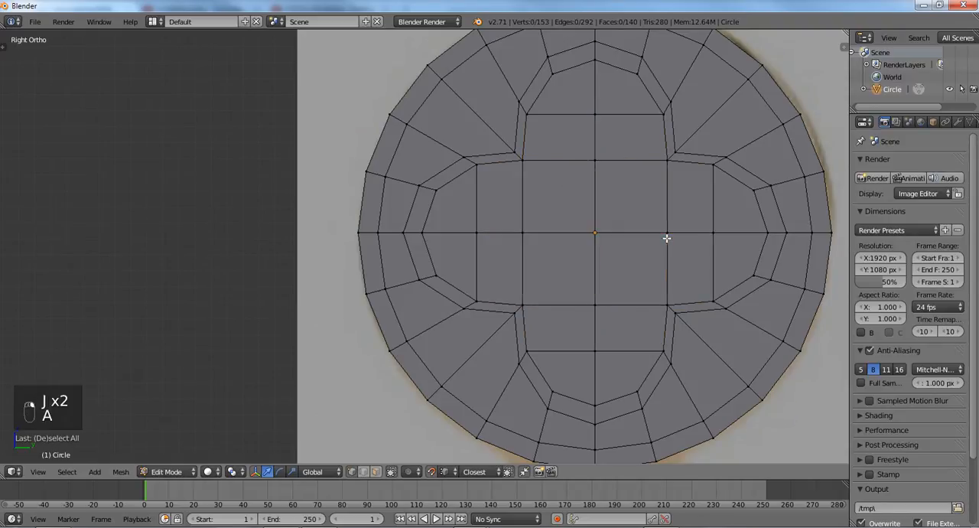
- In face select mode, select the narrow face loop around the quatrefoil and extrude it about 0.09 along its normal
{"action": "key", "text": "ctrl+Tab"}
{"action": "left_click", "coordinate": [581, 286]}
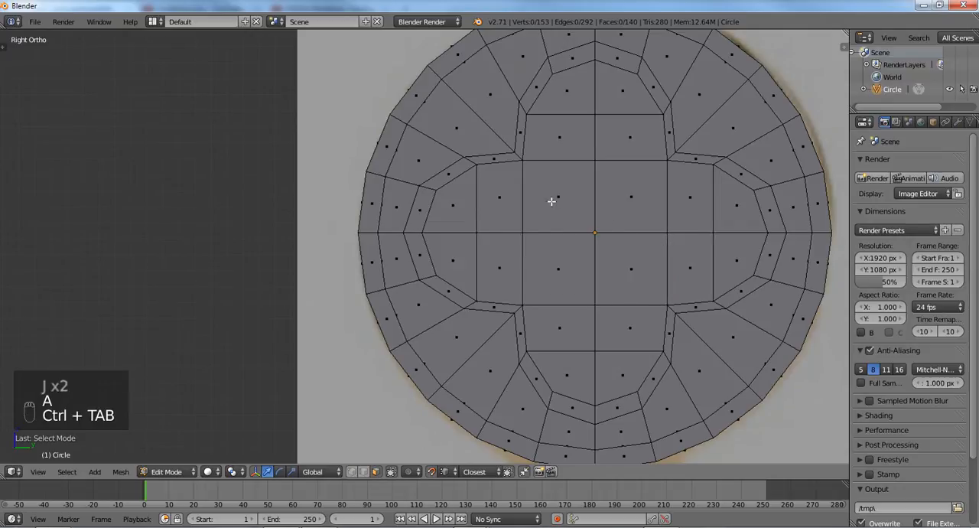
{"action": "right_click", "coordinate": [520, 157], "text": "alt"}
{"action": "middle_click_drag", "start_coordinate": [651, 210], "coordinate": [616, 218]}
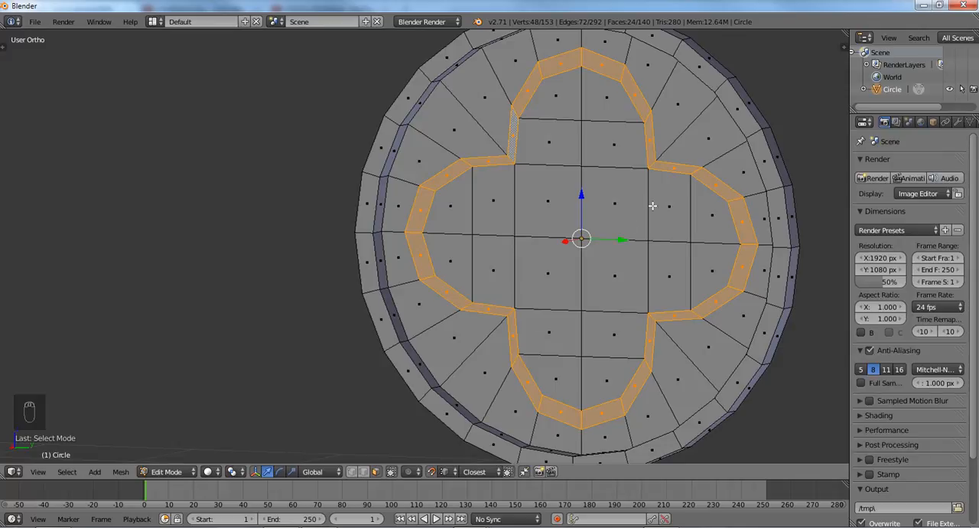
{"action": "key", "text": "e"}
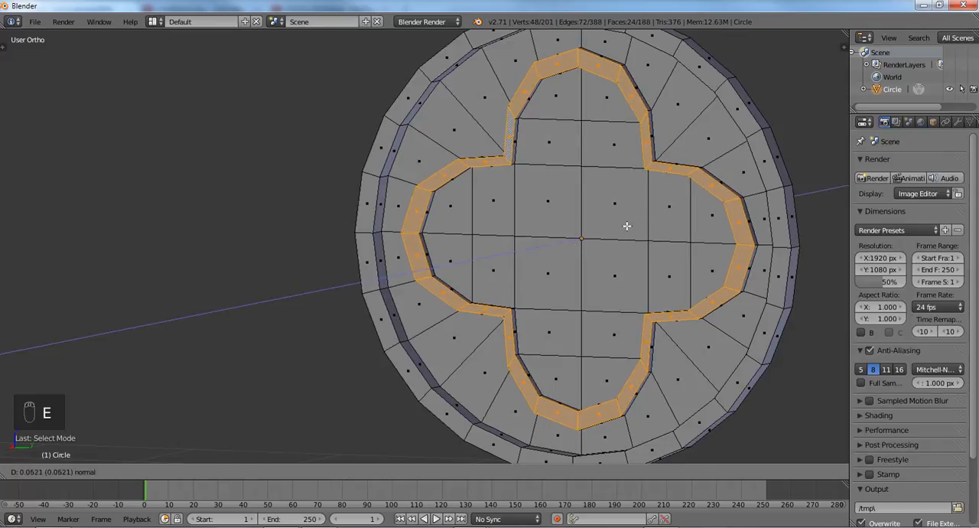
{"action": "left_click", "coordinate": [624, 225]}
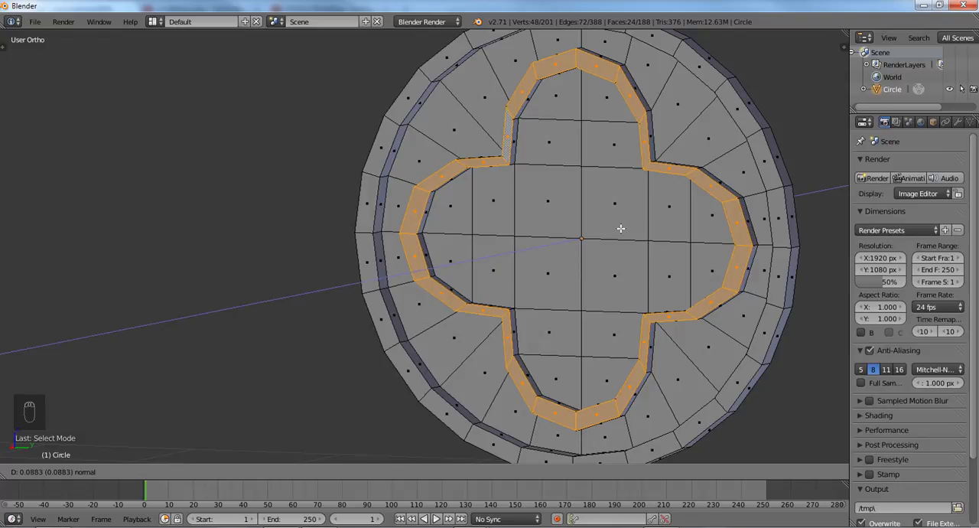
- Scale the extruded quatrefoil border down uniformly to about 0.93
{"action": "key", "text": "s"}
{"action": "right_click", "coordinate": [651, 248]}
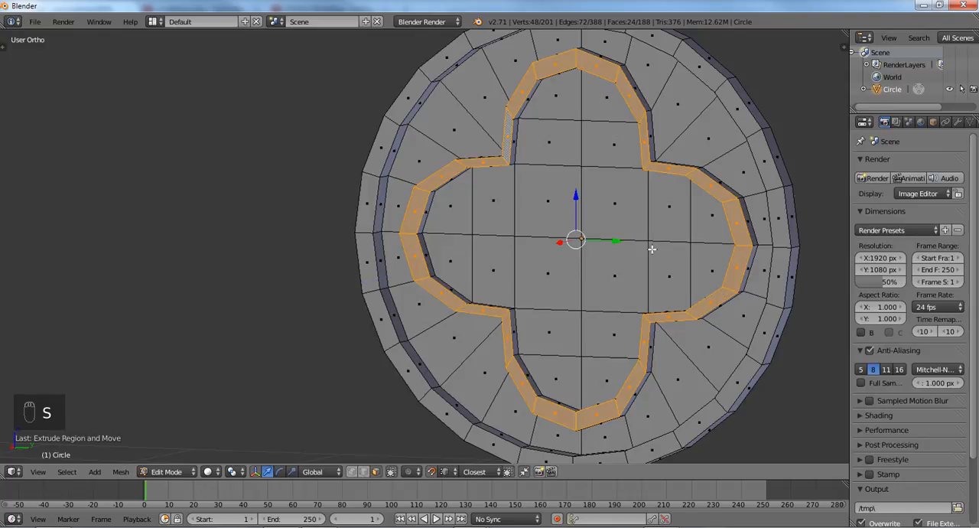
{"action": "key", "text": "s"}
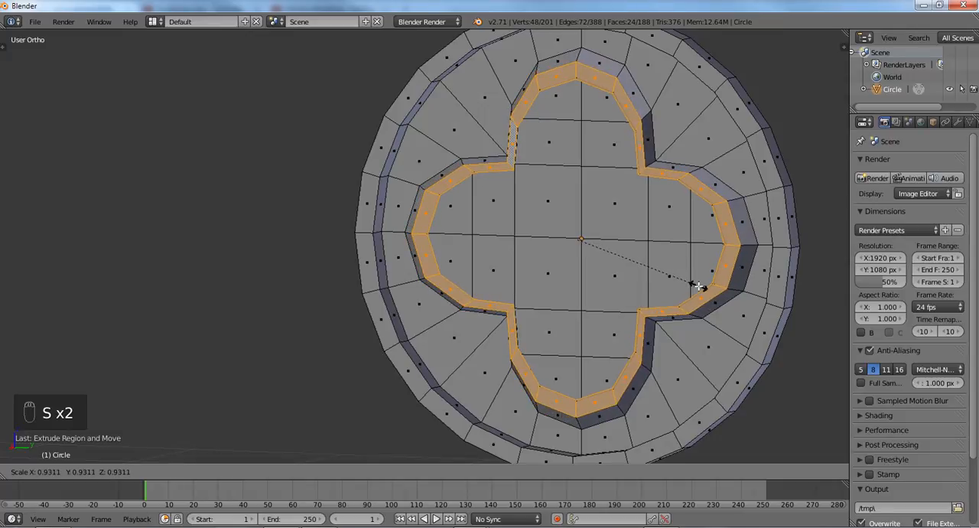
{"action": "left_click", "coordinate": [697, 285]}
{"action": "middle_click_drag", "start_coordinate": [696, 280], "coordinate": [639, 246]}
{"action": "scroll", "coordinate": [733, 252], "scroll_direction": "up", "scroll_amount": 2}
{"action": "scroll", "coordinate": [730, 250], "scroll_direction": "down", "scroll_amount": 1}
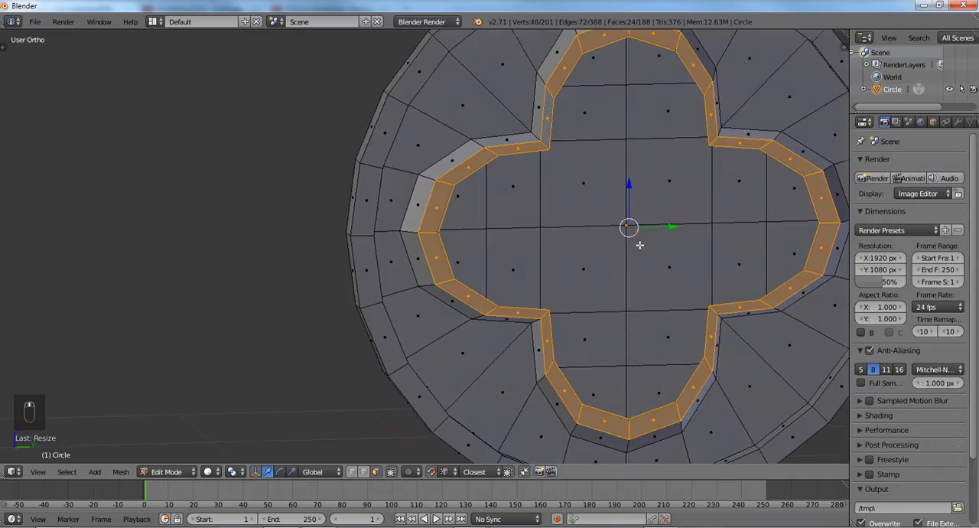
- In Object Mode, apply a level 2 subdivision surface to the key head and shade it smooth
{"action": "key", "text": "Tab"}
{"action": "key", "text": "ctrl+1"}
{"action": "key", "text": "ctrl+2"}
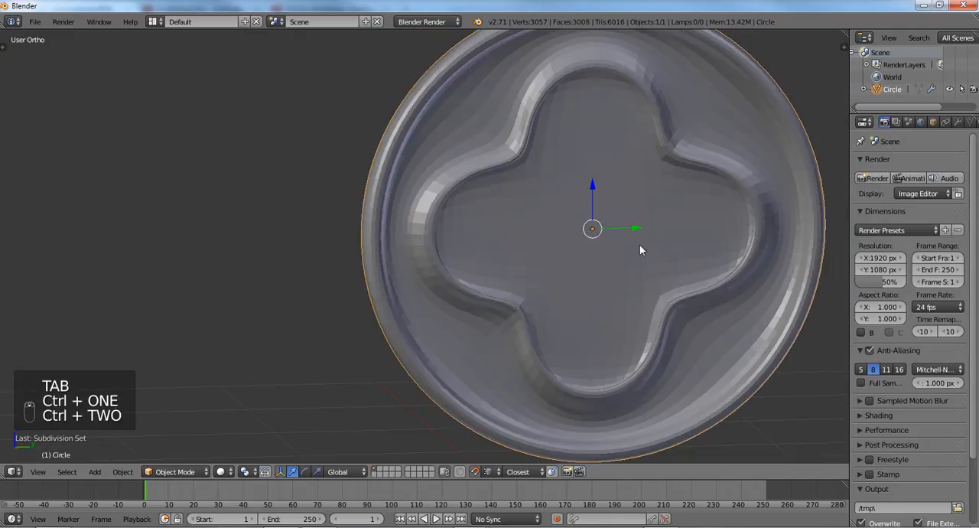
{"action": "key", "text": "t"}
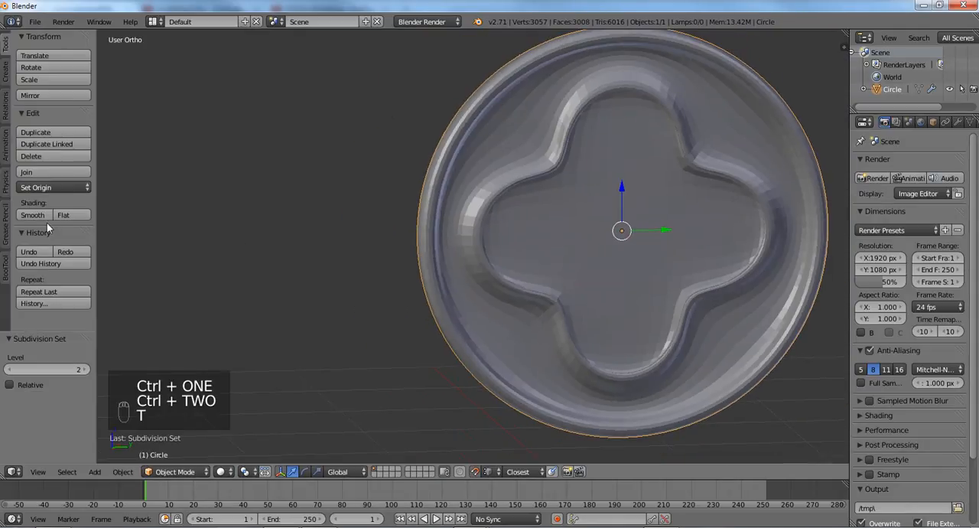
{"action": "left_click", "coordinate": [45, 215]}
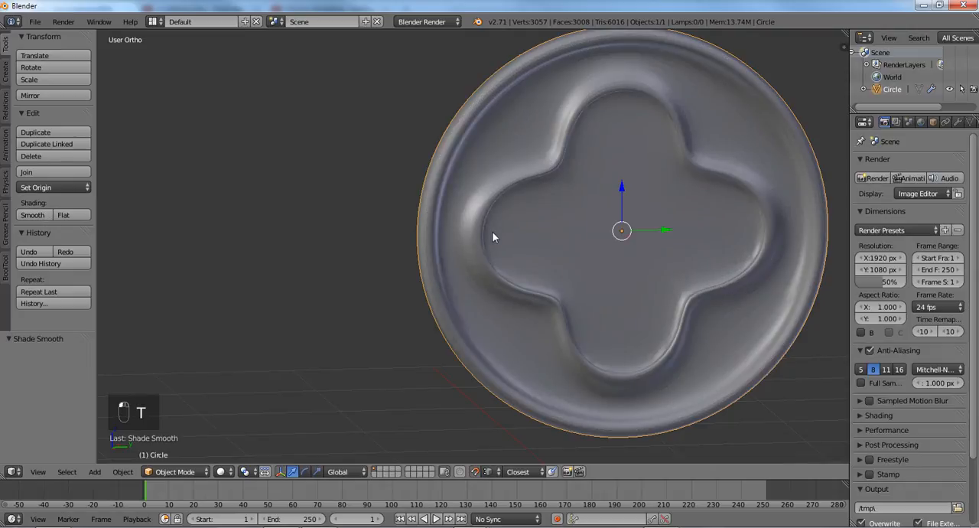
- Return to Edit Mode and set the key head's subdivision level to 0
{"action": "scroll", "coordinate": [491, 230], "scroll_direction": "down", "scroll_amount": 2}
{"action": "middle_click_drag", "start_coordinate": [506, 228], "coordinate": [479, 238]}
{"action": "scroll", "coordinate": [479, 238], "scroll_direction": "up", "scroll_amount": 3}
{"action": "key", "text": "Tab"}
{"action": "middle_click_drag", "start_coordinate": [570, 219], "coordinate": [548, 217]}
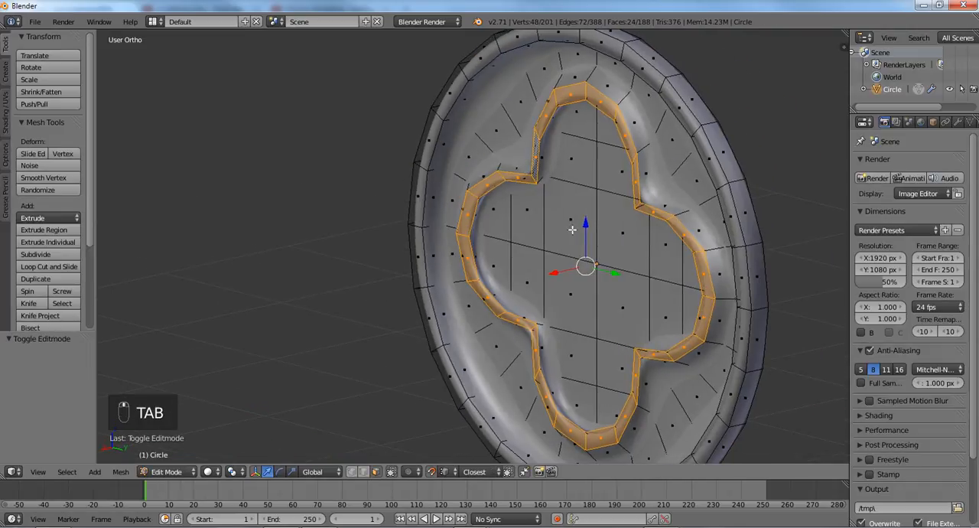
{"action": "key", "text": "ctrl+0"}
{"action": "middle_click_drag", "start_coordinate": [656, 198], "coordinate": [635, 198]}
{"action": "scroll", "coordinate": [621, 199], "scroll_direction": "up", "scroll_amount": 2}
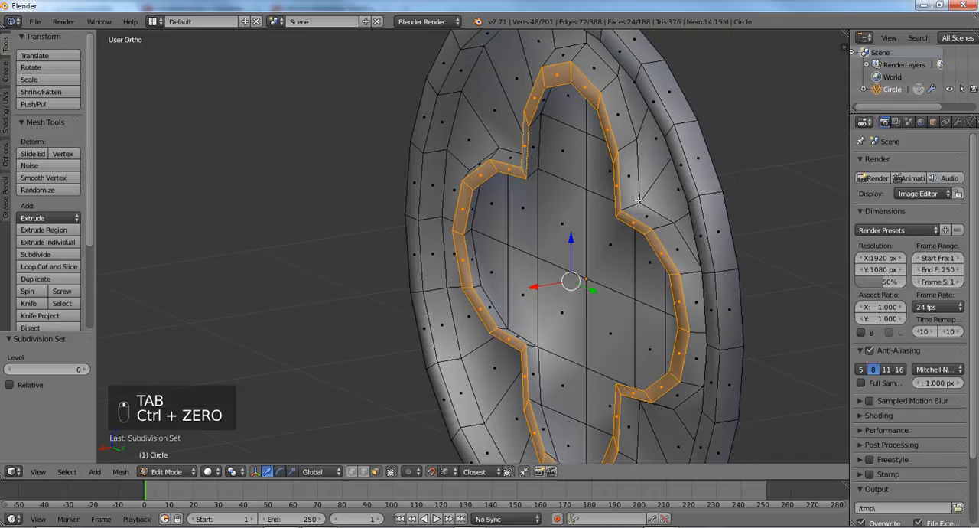
- Add a loop cut around the outer side wall of the quatrefoil border and bevel it by about 0.038
{"action": "key", "text": "ctrl+r"}
{"action": "key", "text": "ctrl+r"}
{"action": "left_click", "coordinate": [635, 199]}
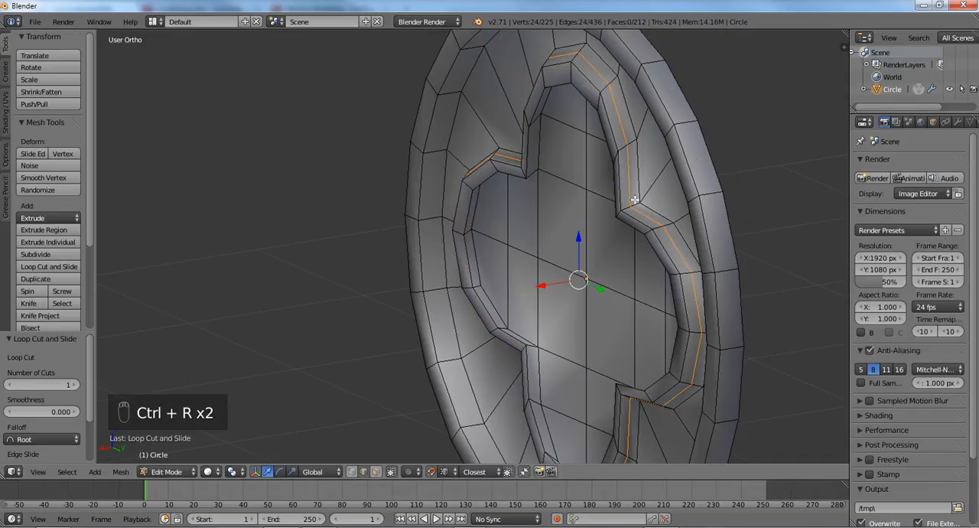
{"action": "key", "text": "ctrl+b"}
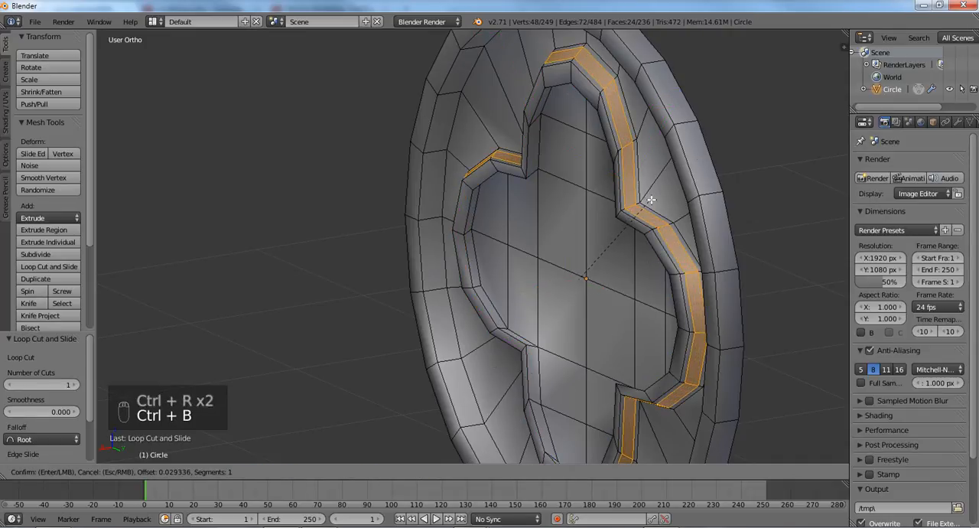
{"action": "left_click", "coordinate": [647, 193]}
- Add a loop cut around the inner side wall of the quatrefoil border and bevel it by about 0.034
{"action": "middle_click_drag", "start_coordinate": [514, 217], "coordinate": [463, 249]}
{"action": "key", "text": "ctrl+r"}
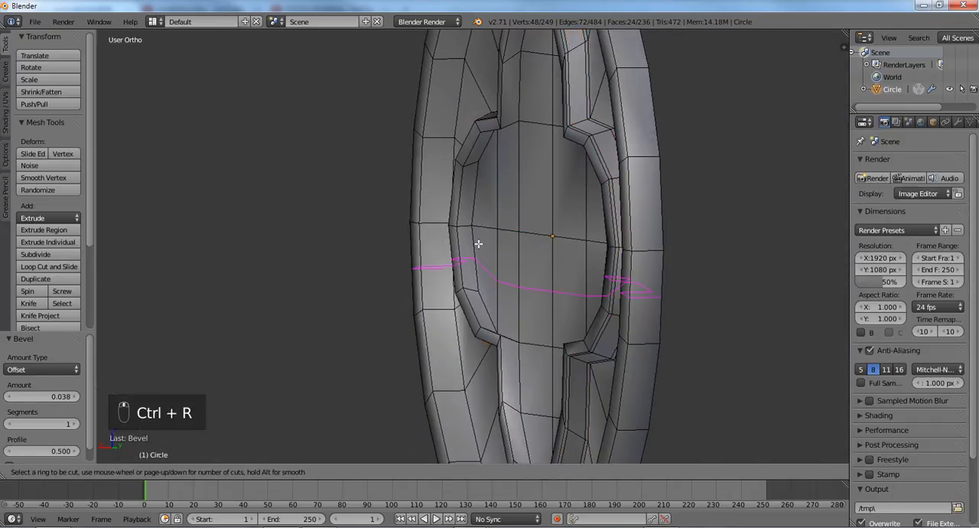
{"action": "left_click", "coordinate": [466, 227]}
{"action": "key", "text": "ctrl+b"}
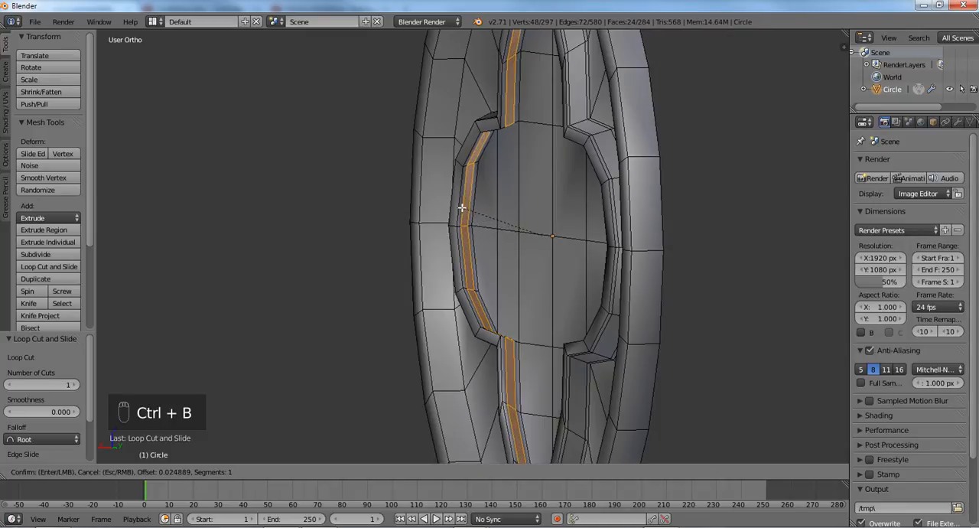
{"action": "left_click", "coordinate": [460, 206]}
{"action": "middle_click_drag", "start_coordinate": [459, 205], "coordinate": [515, 232]}
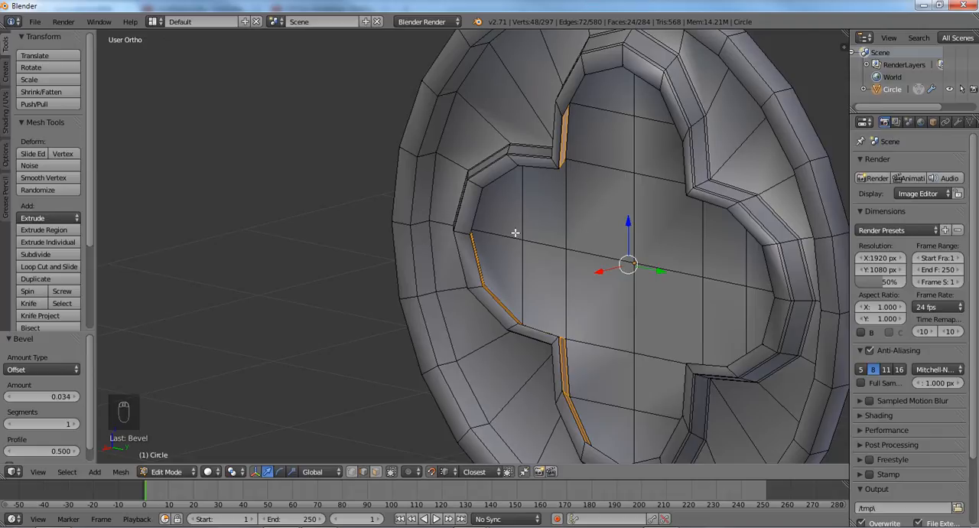
- Return to Object Mode and set the key head's subdivision level to 2
{"action": "key", "text": "KP_3"}
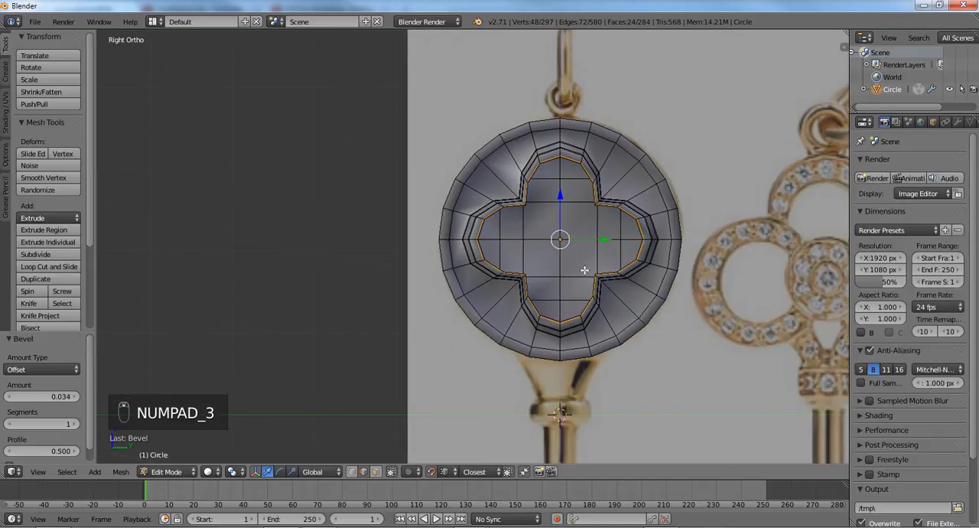
{"action": "scroll", "coordinate": [584, 270], "scroll_direction": "up", "scroll_amount": 4}
{"action": "scroll", "coordinate": [512, 274], "scroll_direction": "down", "scroll_amount": 1}
{"action": "middle_click_drag", "start_coordinate": [519, 277], "coordinate": [572, 286]}
{"action": "key", "text": "Tab"}
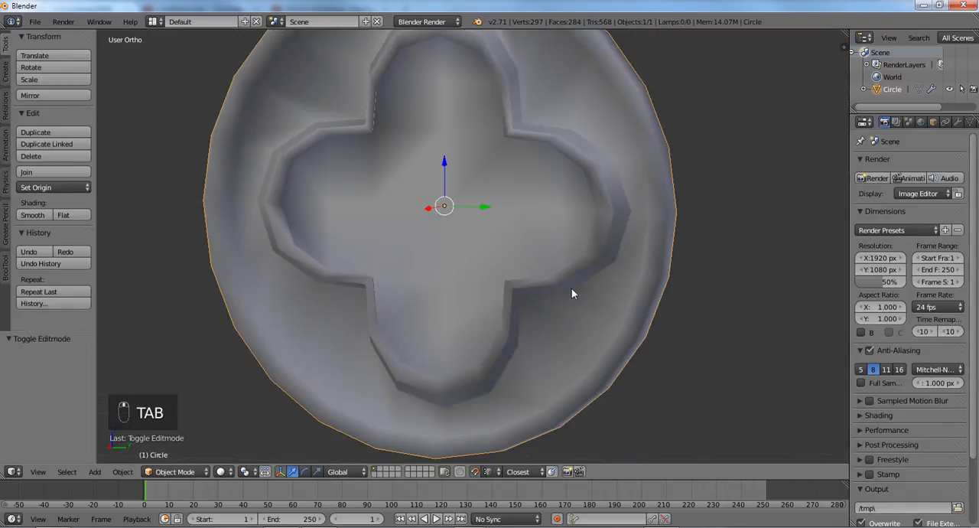
{"action": "key", "text": "ctrl+1"}
{"action": "key", "text": "ctrl+2"}
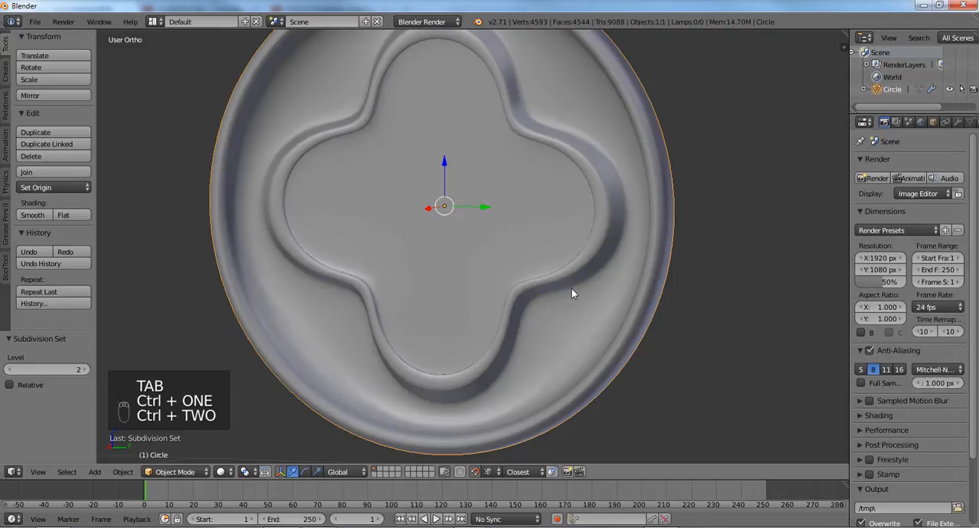
{"action": "middle_click_drag", "start_coordinate": [610, 278], "coordinate": [527, 210]}
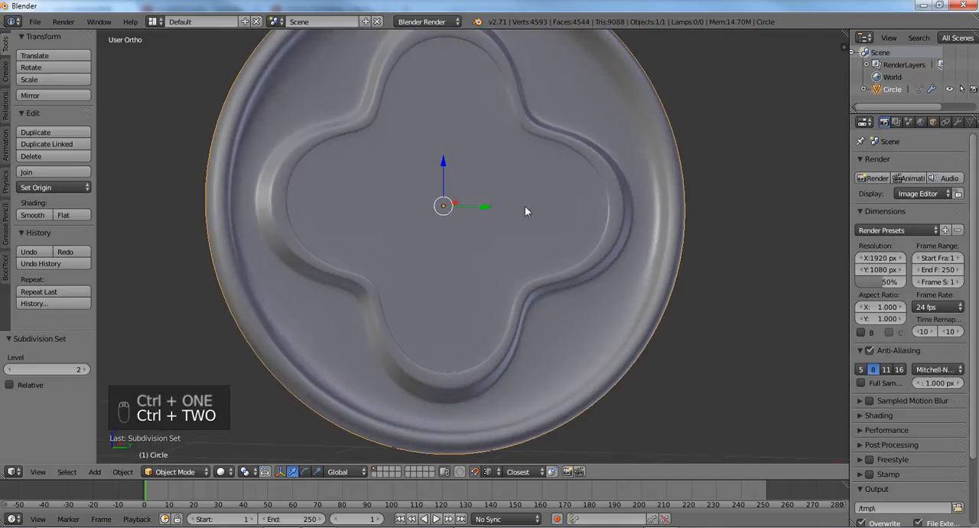
- Check the head against the reference in wireframe from the right view, enable Optimal Display on the subdivision modifier, and restore solid shading
{"action": "key", "text": "KP_3"}
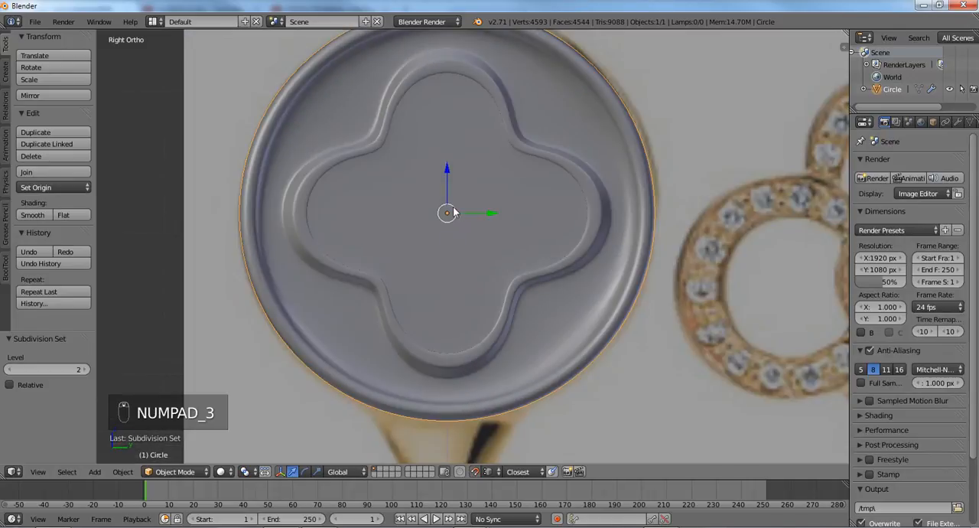
{"action": "scroll", "coordinate": [467, 212], "scroll_direction": "up", "scroll_amount": 3}
{"action": "key", "text": "z"}
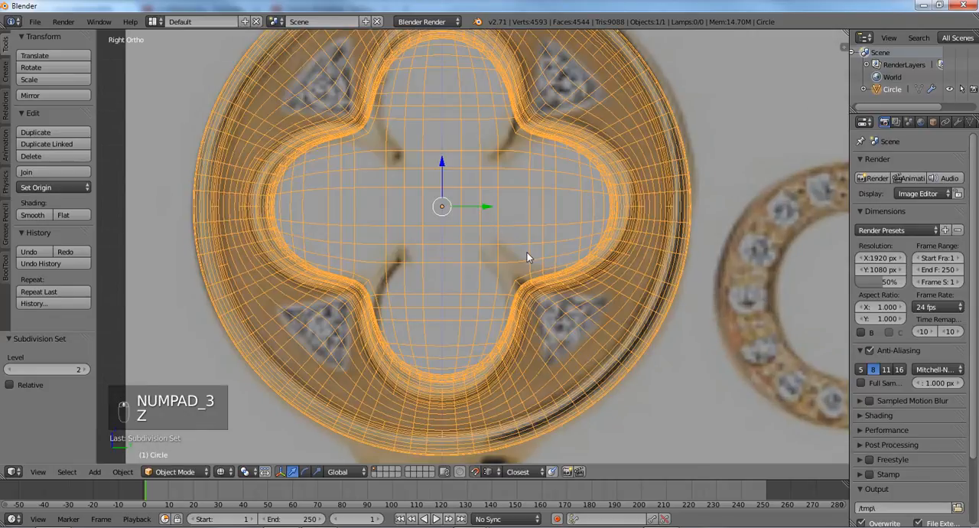
{"action": "left_click", "coordinate": [957, 122]}
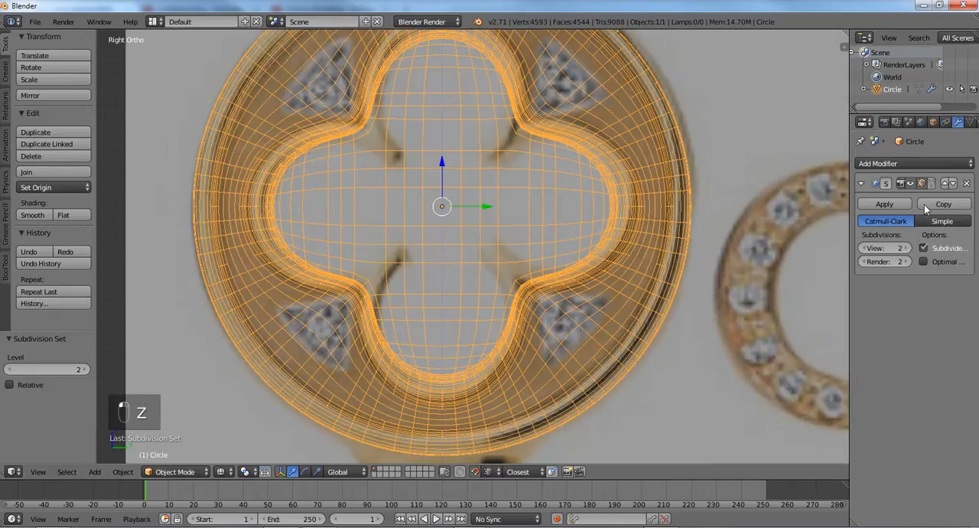
{"action": "left_click", "coordinate": [922, 263]}
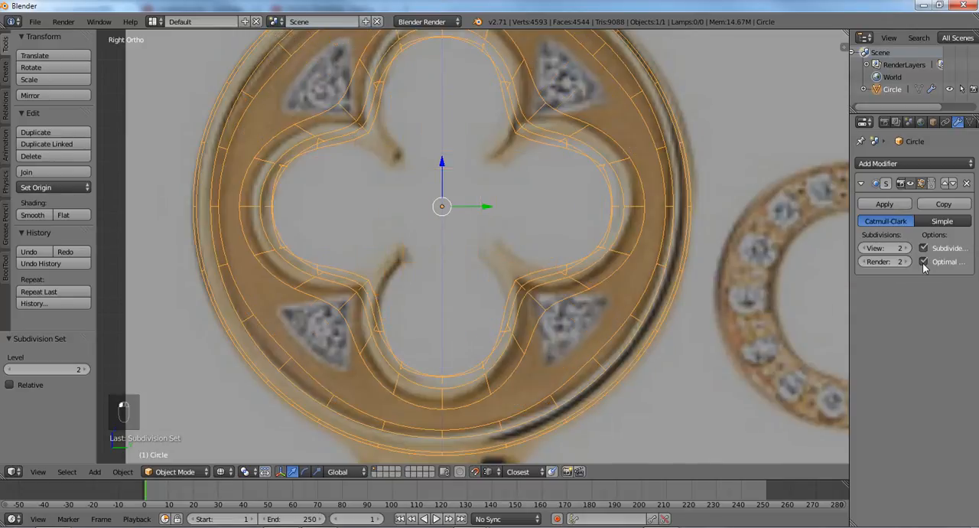
{"action": "scroll", "coordinate": [600, 249], "scroll_direction": "down", "scroll_amount": 2}
{"action": "key", "text": "z"}
{"action": "scroll", "coordinate": [580, 256], "scroll_direction": "up", "scroll_amount": 1}
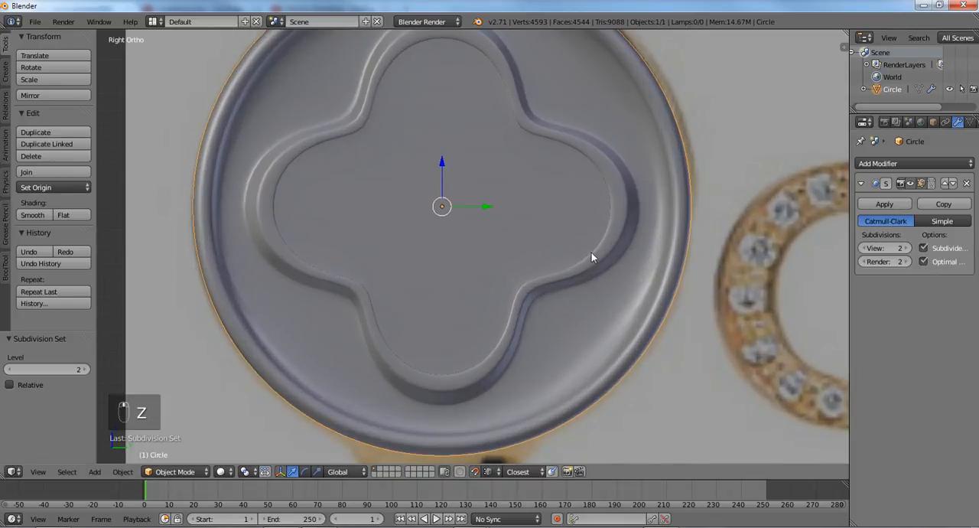
- Add a loop cut around the front face of the head's outer rim, bevel it by about 0.038, and return to Object Mode
{"action": "scroll", "coordinate": [437, 232], "scroll_direction": "down", "scroll_amount": 2}
{"action": "key", "text": "Tab"}
{"action": "middle_click_drag", "start_coordinate": [535, 232], "coordinate": [489, 242]}
{"action": "scroll", "coordinate": [489, 243], "scroll_direction": "up", "scroll_amount": 2}
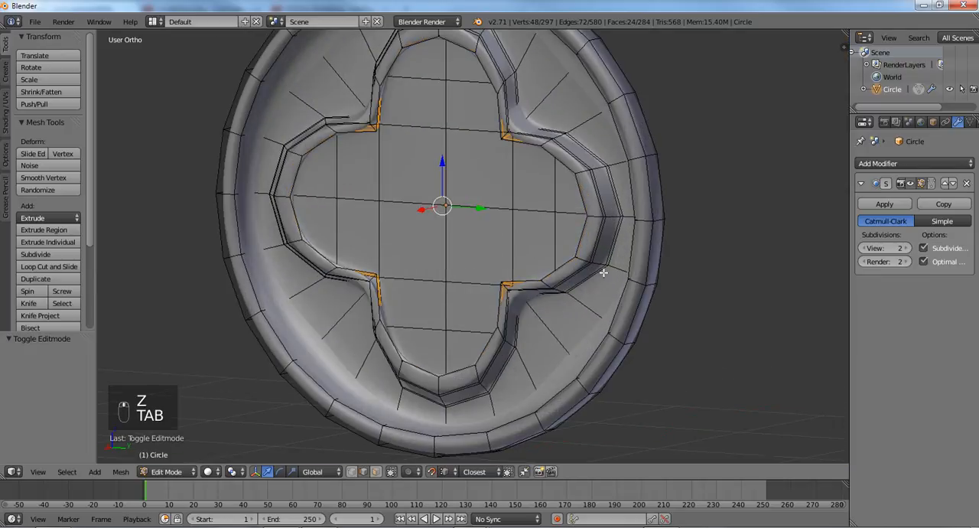
{"action": "key", "text": "ctrl+r"}
{"action": "left_click", "coordinate": [608, 341]}
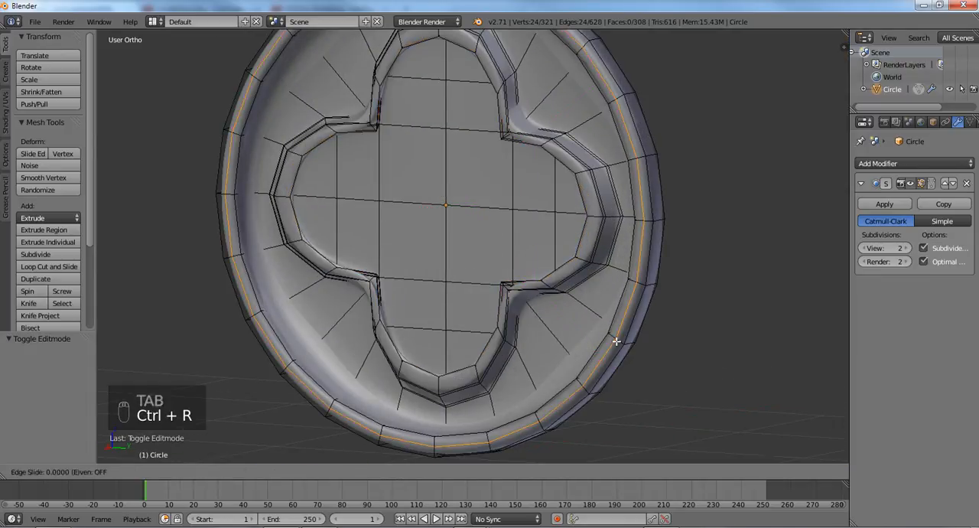
{"action": "right_click", "coordinate": [616, 342]}
{"action": "key", "text": "ctrl+b"}
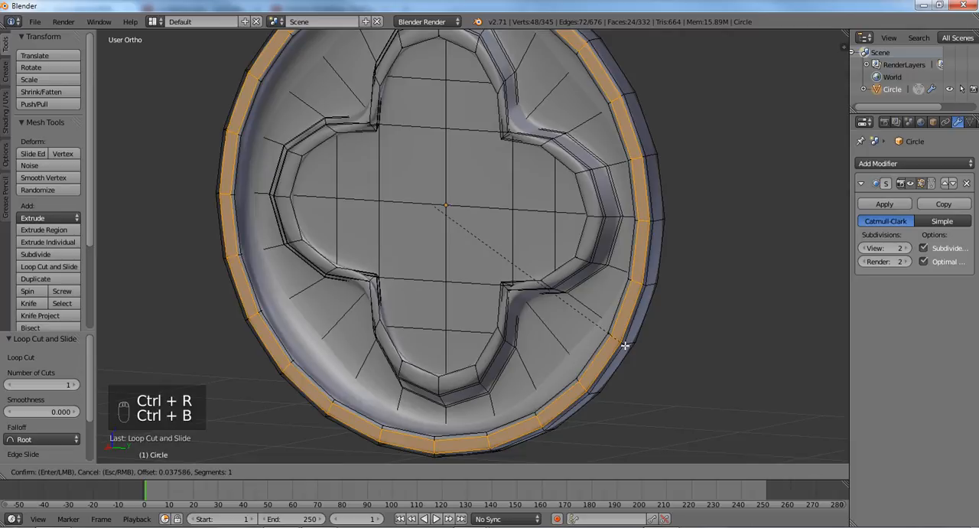
{"action": "left_click", "coordinate": [628, 339]}
{"action": "middle_click_drag", "start_coordinate": [649, 339], "coordinate": [559, 333]}
{"action": "middle_click_drag", "start_coordinate": [465, 297], "coordinate": [569, 292]}
{"action": "key", "text": "Tab"}
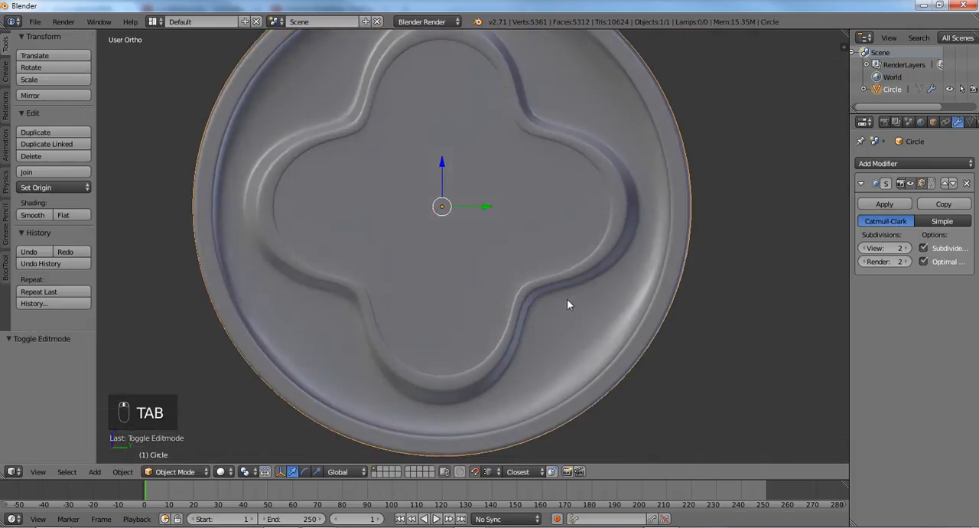
- Add a Mirror modifier on the X axis to the key head and move it above the Subdivision Surface modifier
{"action": "scroll", "coordinate": [494, 278], "scroll_direction": "down", "scroll_amount": 4}
{"action": "middle_click_drag", "start_coordinate": [494, 278], "coordinate": [540, 278]}
{"action": "scroll", "coordinate": [426, 288], "scroll_direction": "up", "scroll_amount": 4}
{"action": "middle_click_drag", "start_coordinate": [426, 288], "coordinate": [505, 290]}
{"action": "left_click", "coordinate": [887, 165]}
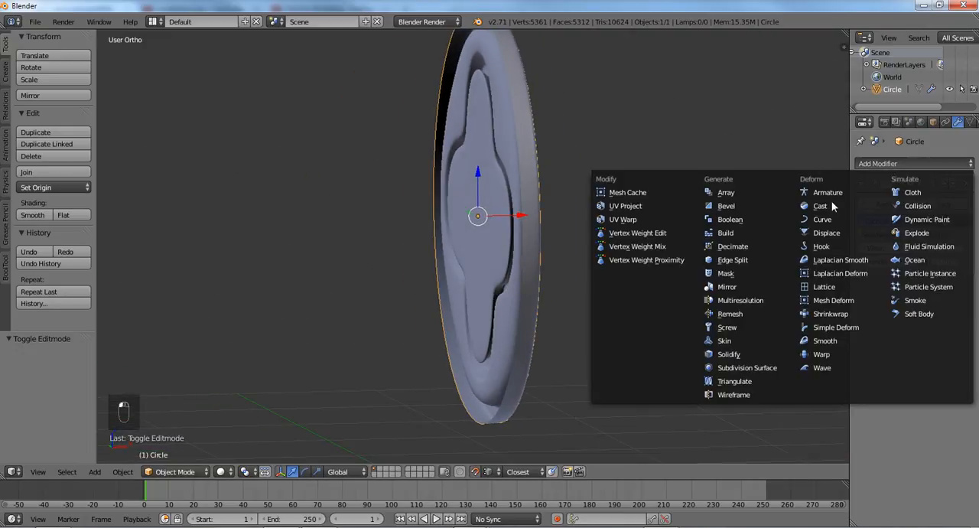
{"action": "left_click", "coordinate": [730, 288]}
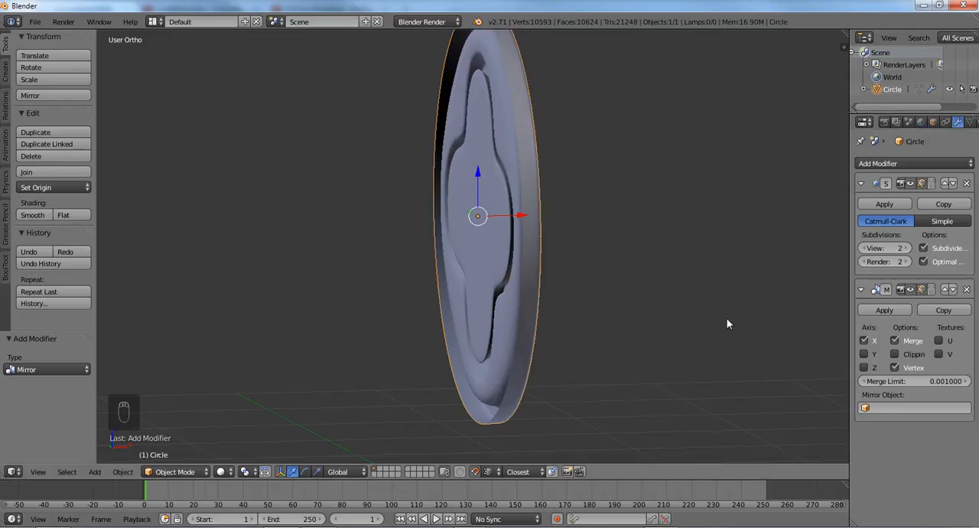
{"action": "left_click", "coordinate": [945, 291]}
{"action": "middle_click_drag", "start_coordinate": [765, 331], "coordinate": [531, 304]}
{"action": "key", "text": "Tab"}
{"action": "key", "text": "Tab"}
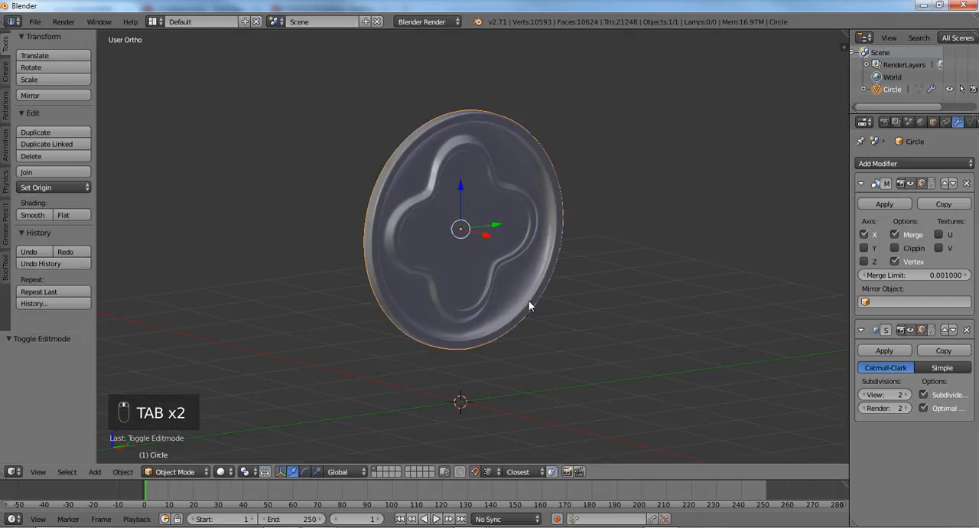
- Apply the key head's location, and apply its rotation and scale
{"action": "key", "text": "ctrl+a"}
{"action": "left_click", "coordinate": [528, 302]}
{"action": "key", "text": "ctrl+a"}
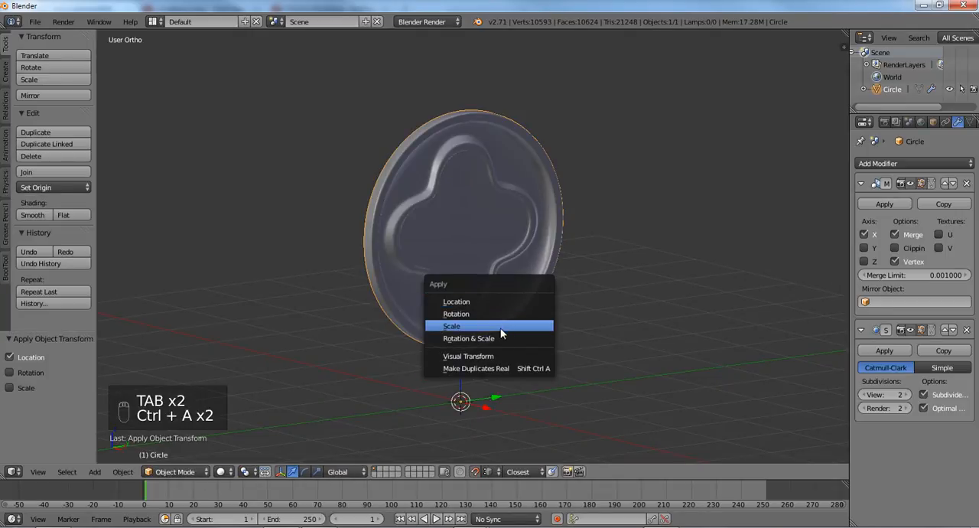
{"action": "left_click", "coordinate": [501, 338]}
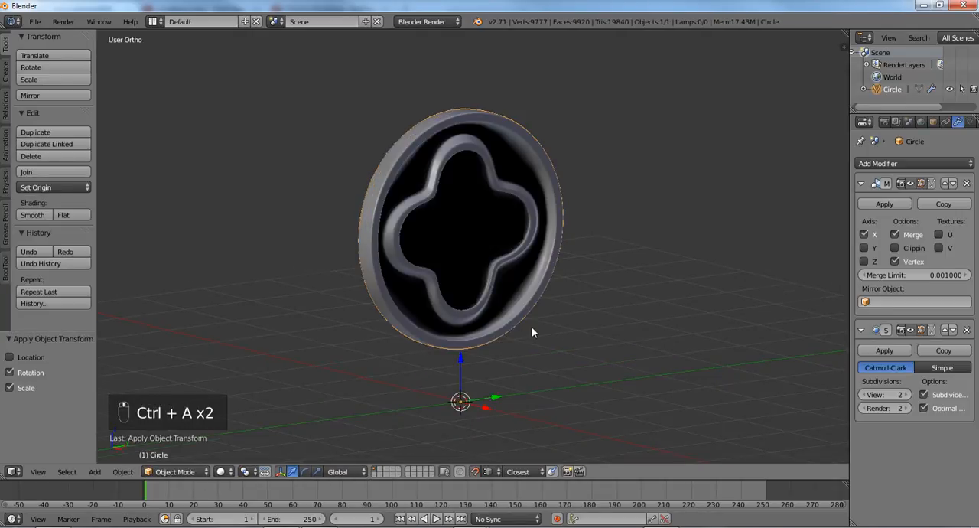
- Select the key head's entire mesh in Edit Mode
{"action": "middle_click_drag", "start_coordinate": [533, 332], "coordinate": [581, 336]}
{"action": "key", "text": "Tab"}
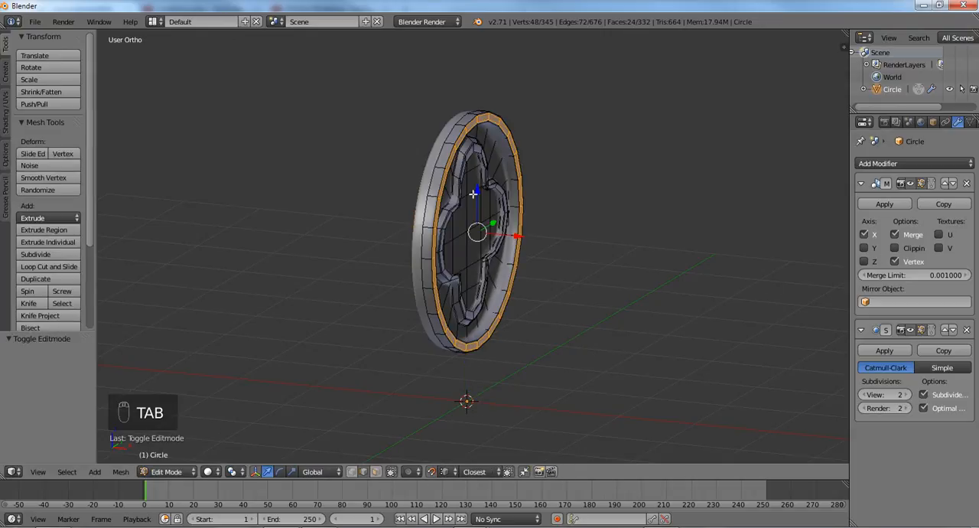
{"action": "key", "text": "a"}
{"action": "key", "text": "a"}
{"action": "key", "text": "a"}
{"action": "middle_click_drag", "start_coordinate": [513, 241], "coordinate": [539, 255]}
{"action": "key", "text": "g"}
{"action": "right_click", "coordinate": [524, 256]}
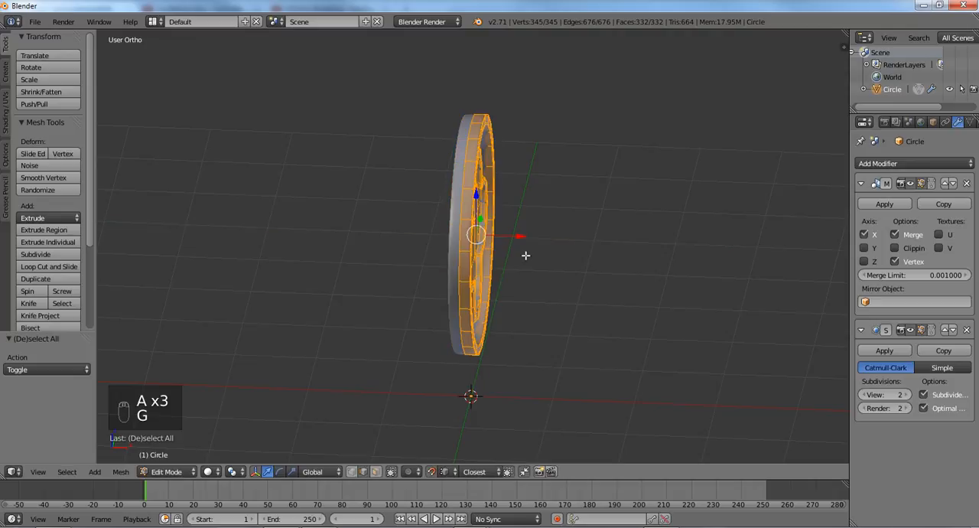
{"action": "key", "text": "KP_1"}
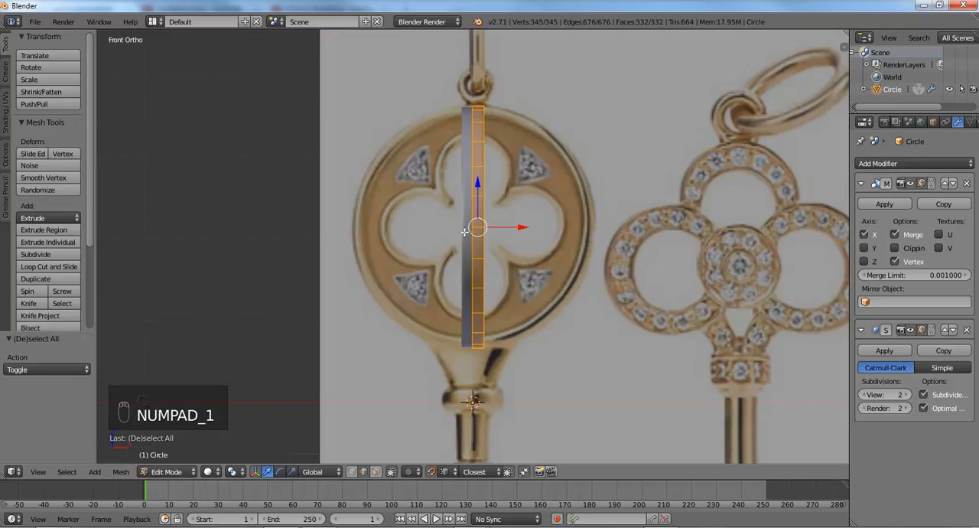
{"action": "middle_click_drag", "start_coordinate": [573, 273], "coordinate": [529, 283]}
{"action": "key", "text": "z"}
{"action": "key", "text": "z"}
{"action": "key", "text": "g"}
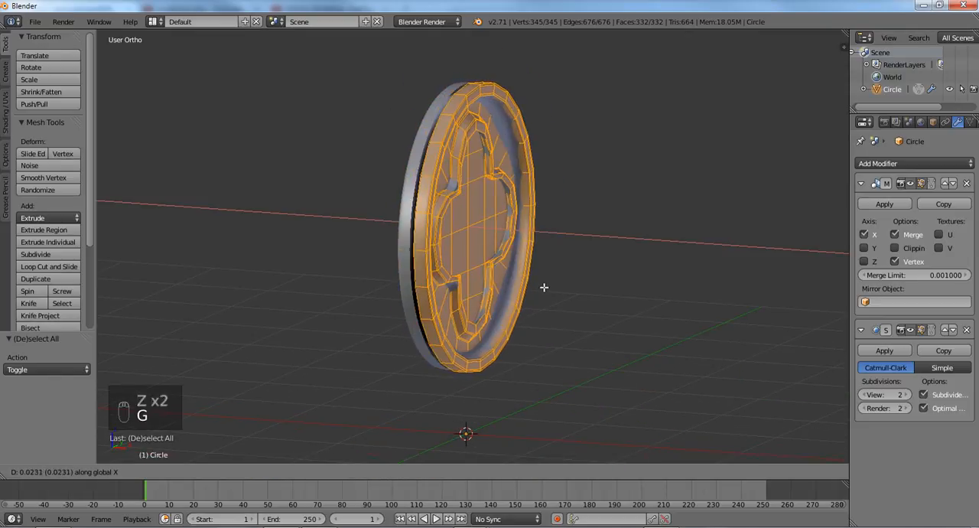
{"action": "right_click", "coordinate": [545, 286]}
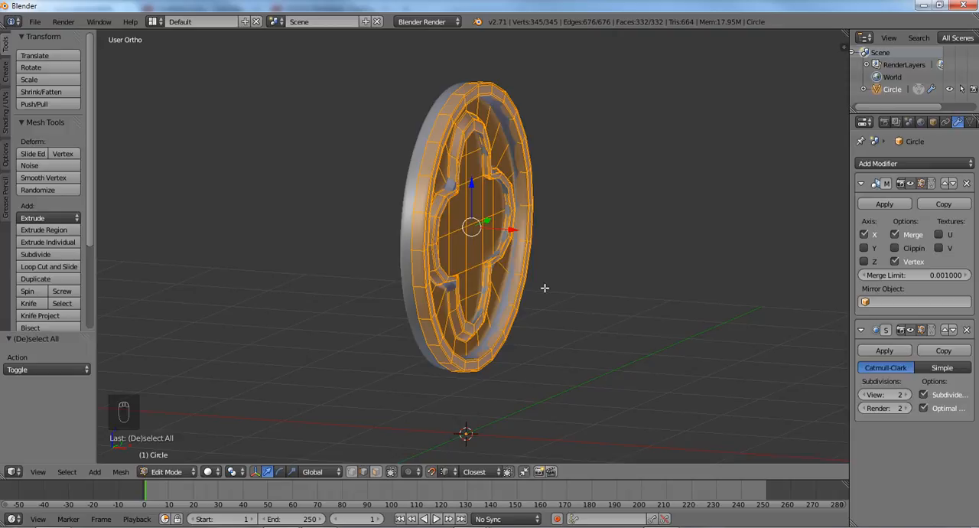
- From the front view, move the selected head mesh about 0.037 along the X axis
{"action": "key", "text": "KP_1"}
{"action": "key", "text": "g"}
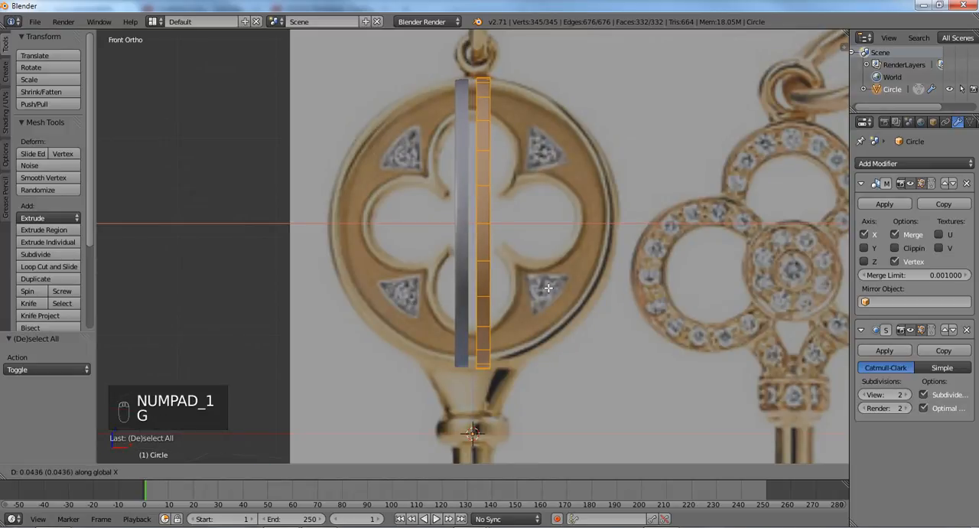
{"action": "left_click", "coordinate": [548, 287]}
- In vertex select mode, select the edge loop on the head's inner side facing its mirrored half and set its median X to 0
{"action": "key", "text": "ctrl+Tab"}
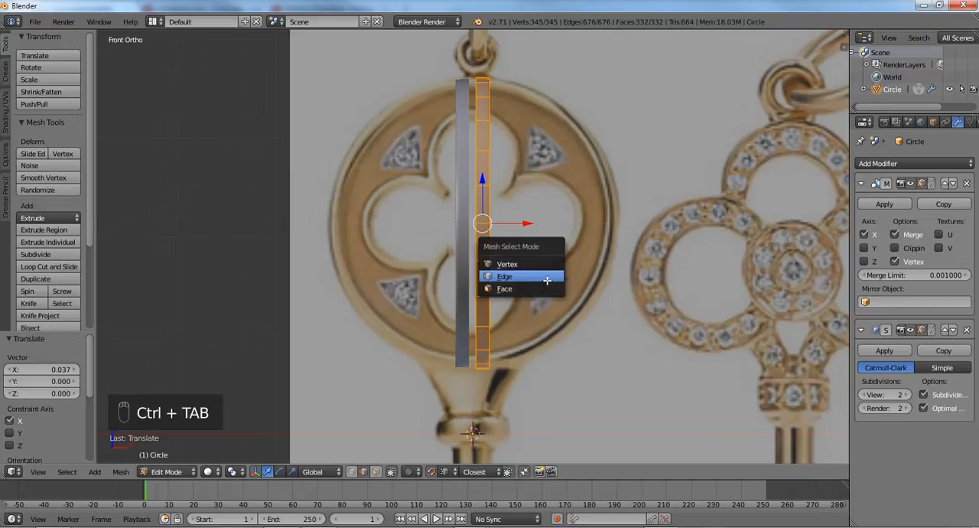
{"action": "left_click", "coordinate": [535, 262]}
{"action": "right_click", "coordinate": [479, 197], "text": "alt"}
{"action": "middle_click_drag", "start_coordinate": [480, 197], "coordinate": [468, 262], "text": "shift"}
{"action": "scroll", "coordinate": [468, 261], "scroll_direction": "up", "scroll_amount": 3}
{"action": "key", "text": "n"}
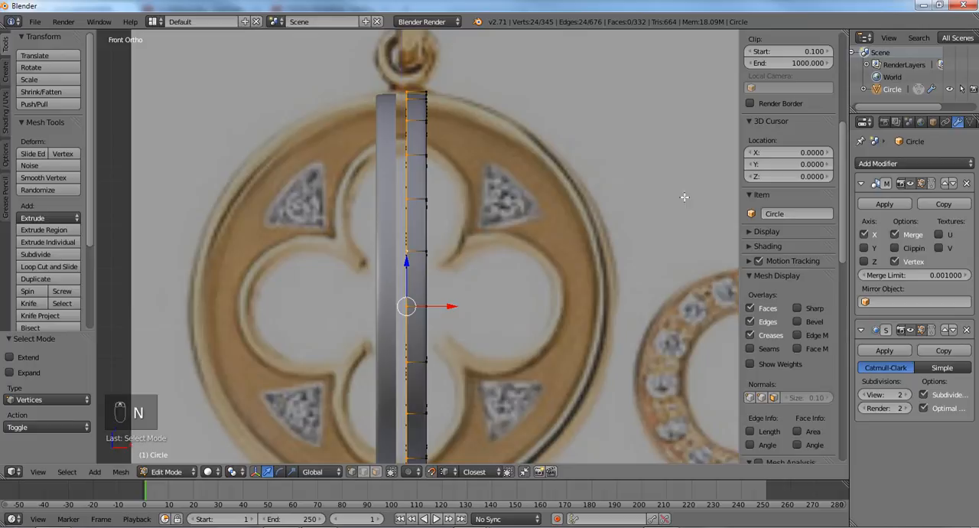
{"action": "scroll", "coordinate": [810, 214], "scroll_direction": "up", "scroll_amount": 6}
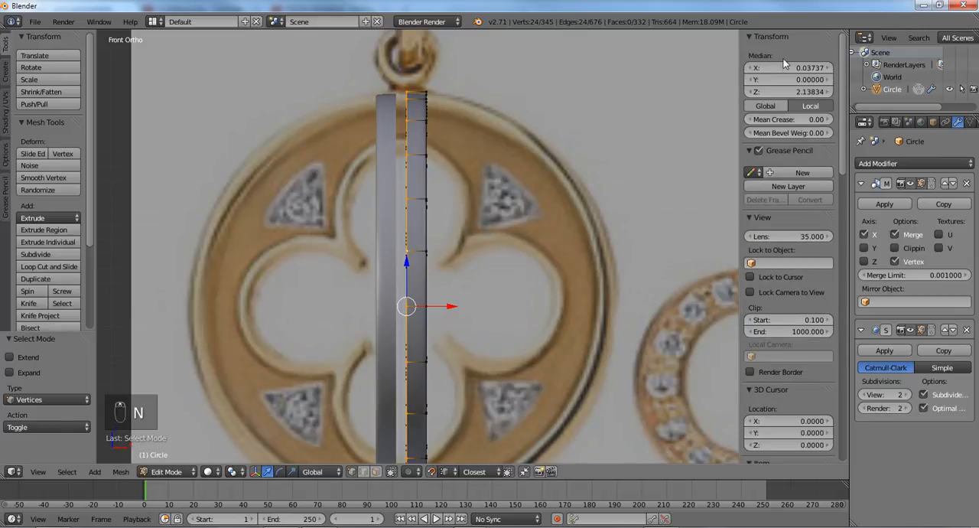
{"action": "left_click", "coordinate": [784, 68]}
{"action": "type", "text": "0"}
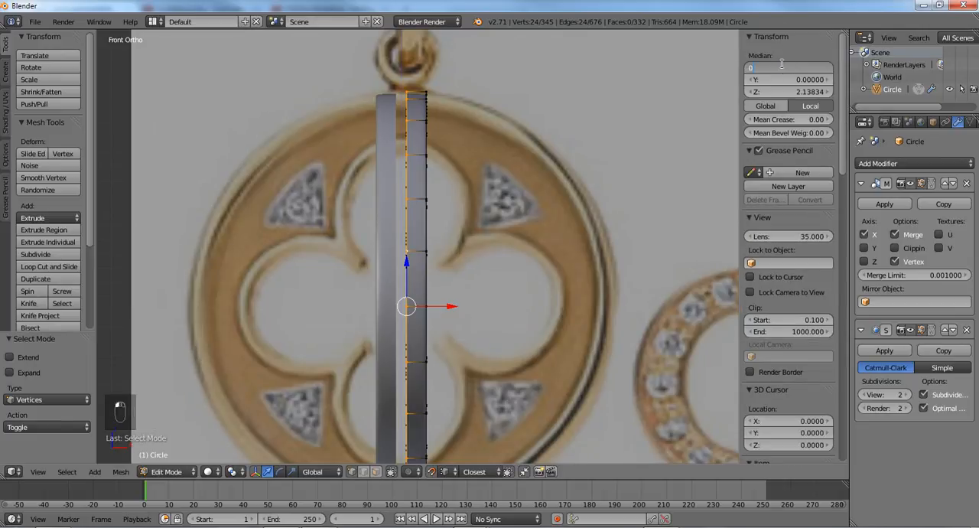
{"action": "key", "text": "Return"}
- Inspect the mirrored key head from several angles in solid shading and return to Object Mode
{"action": "key", "text": "z"}
{"action": "scroll", "coordinate": [599, 212], "scroll_direction": "down", "scroll_amount": 2}
{"action": "middle_click_drag", "start_coordinate": [599, 212], "coordinate": [535, 191]}
{"action": "key", "text": "n"}
{"action": "scroll", "coordinate": [538, 221], "scroll_direction": "up", "scroll_amount": 2}
{"action": "key", "text": "z"}
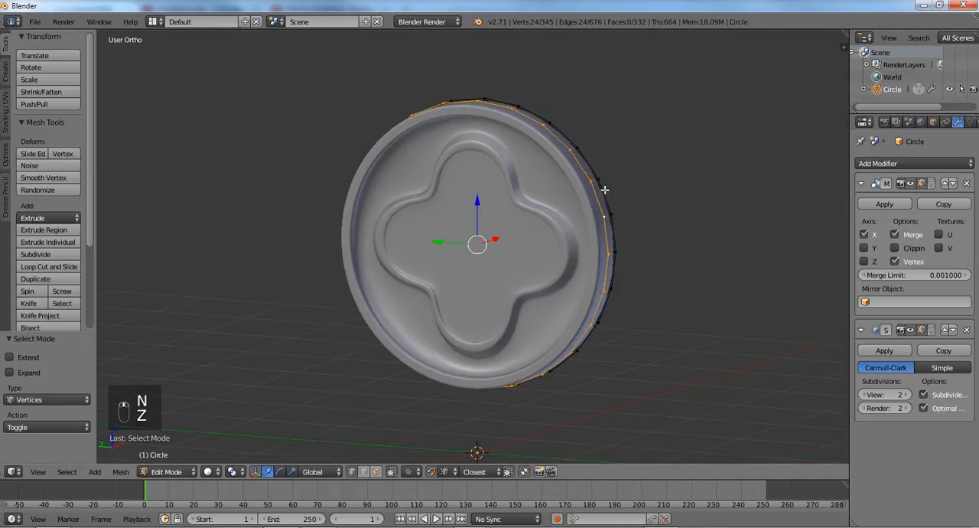
{"action": "middle_click_drag", "start_coordinate": [645, 195], "coordinate": [459, 199]}
{"action": "scroll", "coordinate": [452, 202], "scroll_direction": "up", "scroll_amount": 2}
{"action": "key", "text": "Tab"}
{"action": "scroll", "coordinate": [459, 199], "scroll_direction": "down", "scroll_amount": 2}
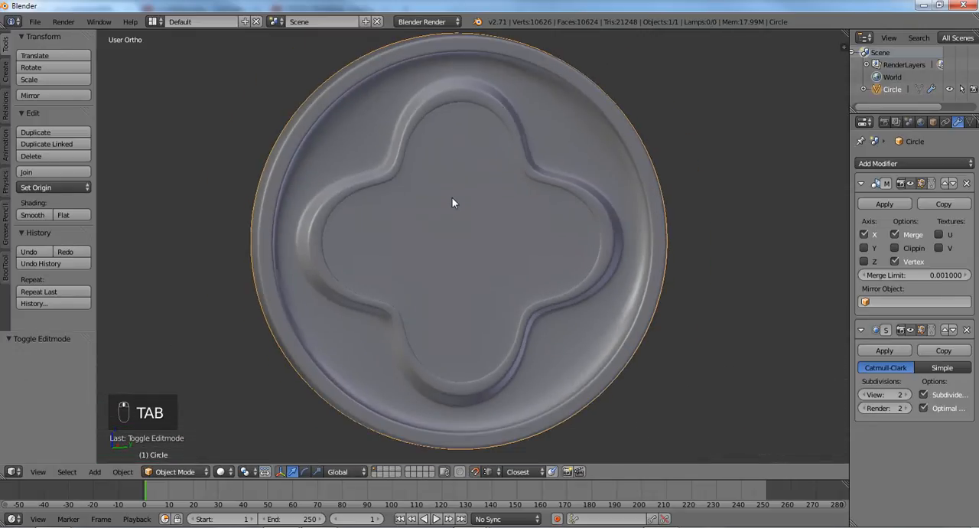
{"action": "scroll", "coordinate": [453, 202], "scroll_direction": "down", "scroll_amount": 1}
- From the right view, add a 24-vertex mesh circle and move it down along Z onto the reference key's shaft below the small collar
{"action": "key", "text": "KP_3"}
{"action": "scroll", "coordinate": [470, 207], "scroll_direction": "down", "scroll_amount": 2}
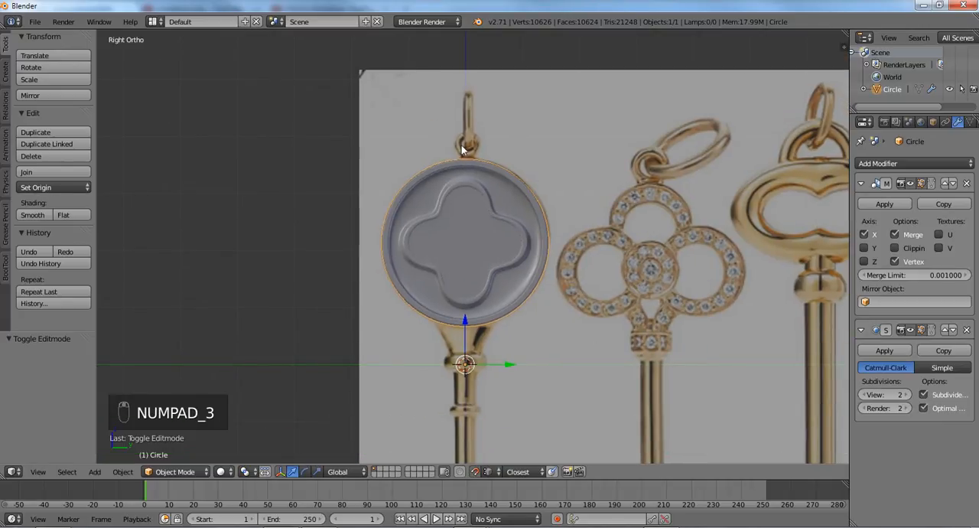
{"action": "middle_click_drag", "start_coordinate": [455, 318], "coordinate": [459, 103], "text": "shift"}
{"action": "scroll", "coordinate": [459, 103], "scroll_direction": "up", "scroll_amount": 1}
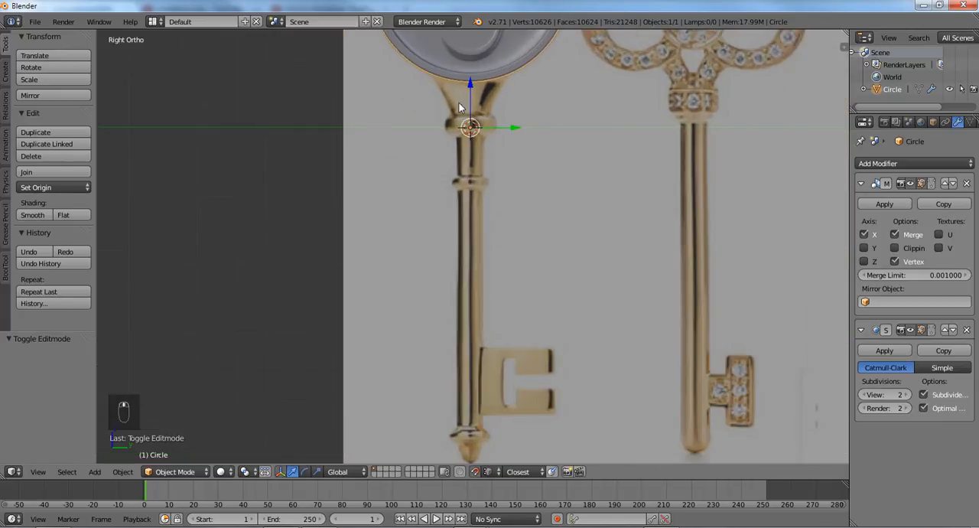
{"action": "scroll", "coordinate": [463, 125], "scroll_direction": "down", "scroll_amount": 1}
{"action": "key", "text": "a"}
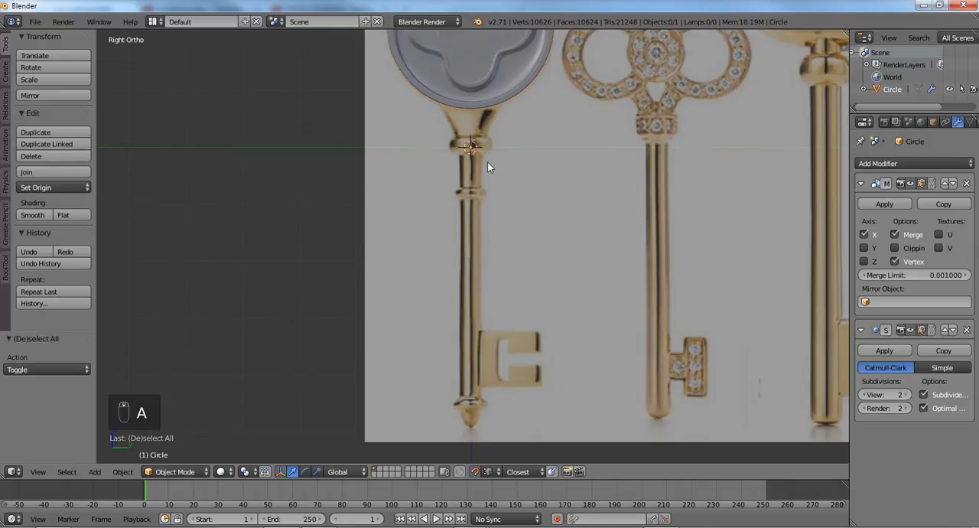
{"action": "key", "text": "shift+a"}
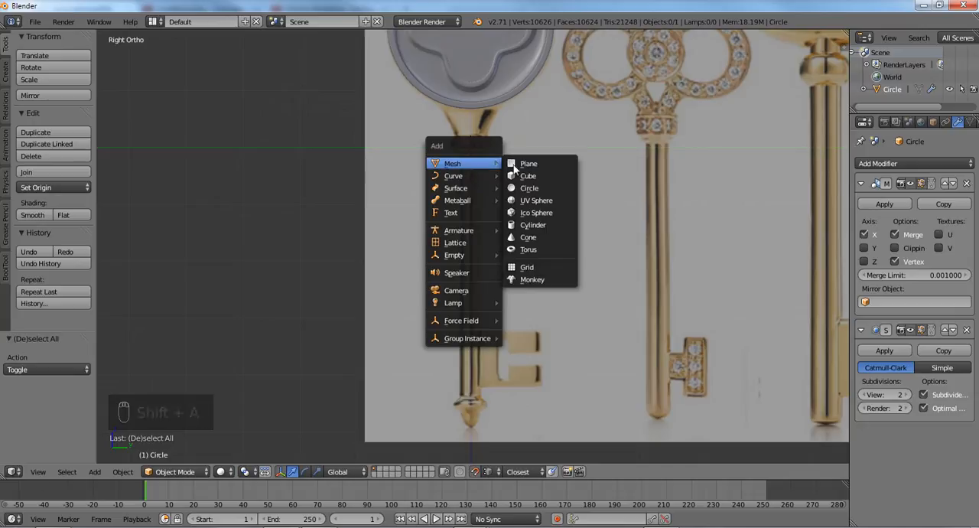
{"action": "left_click", "coordinate": [534, 189]}
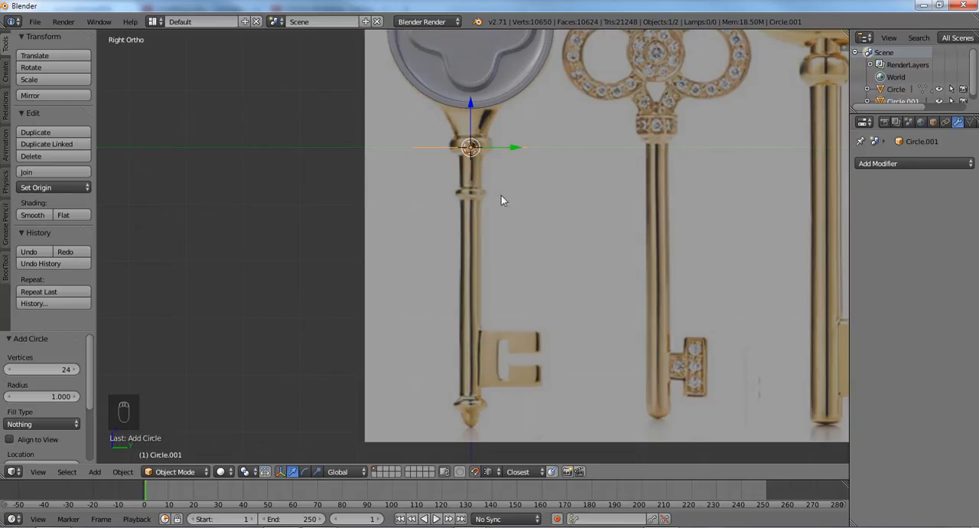
{"action": "key", "text": "g"}
{"action": "key", "text": "z"}
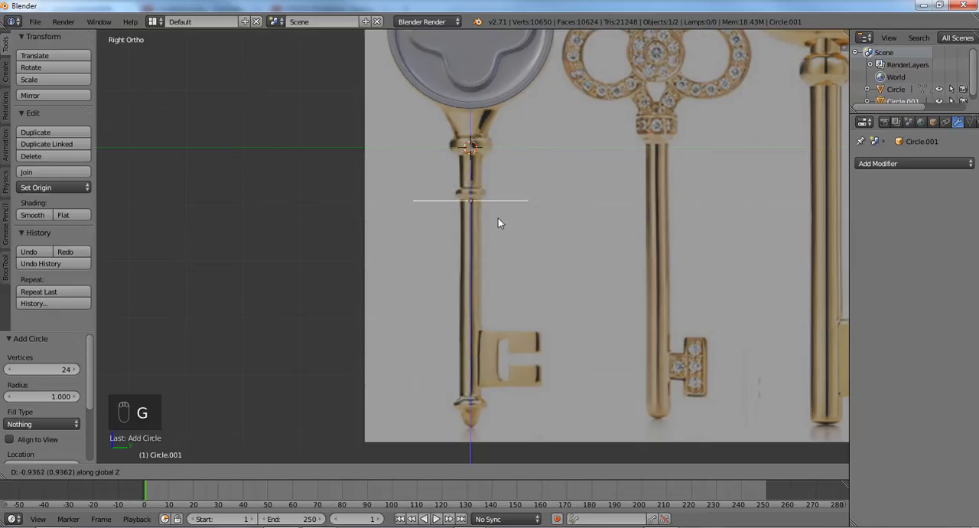
{"action": "left_click", "coordinate": [500, 244]}
- Scale the circle to about 0.208 to match the shaft's width and extrude it about 1.79 down along Z to the key's bit
{"action": "scroll", "coordinate": [500, 243], "scroll_direction": "up", "scroll_amount": 3}
{"action": "key", "text": "Tab"}
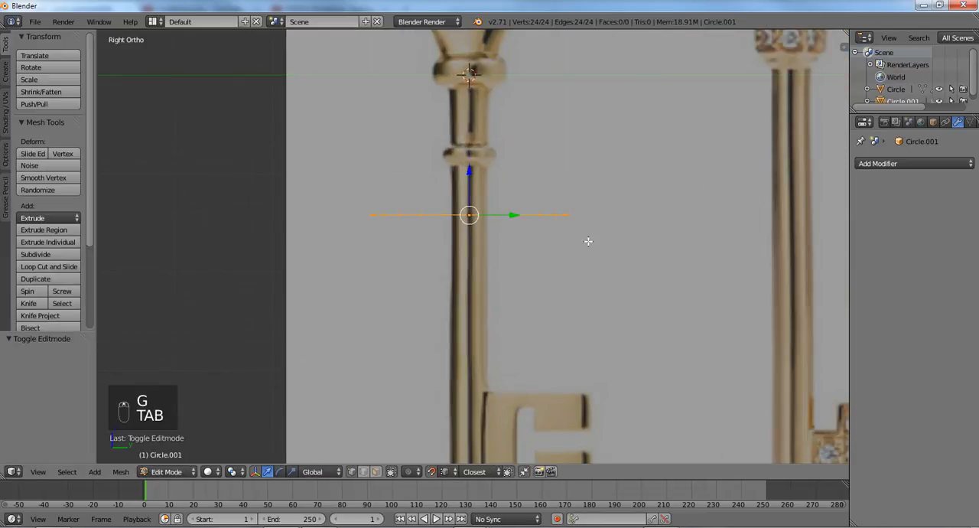
{"action": "key", "text": "s"}
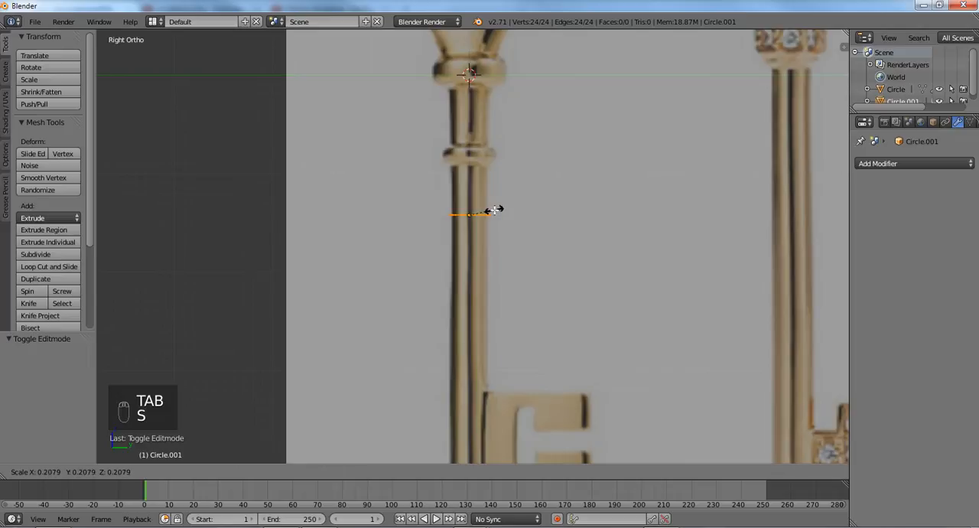
{"action": "left_click", "coordinate": [494, 210]}
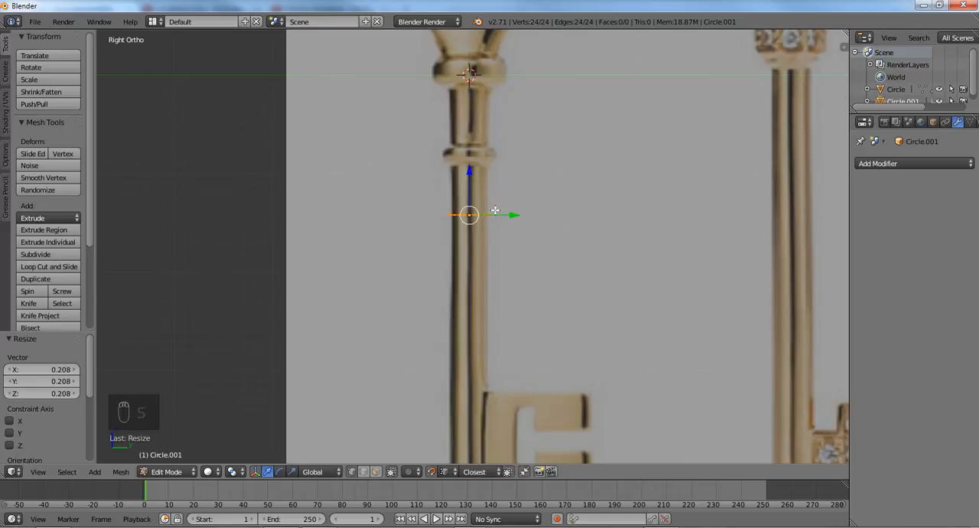
{"action": "key", "text": "e"}
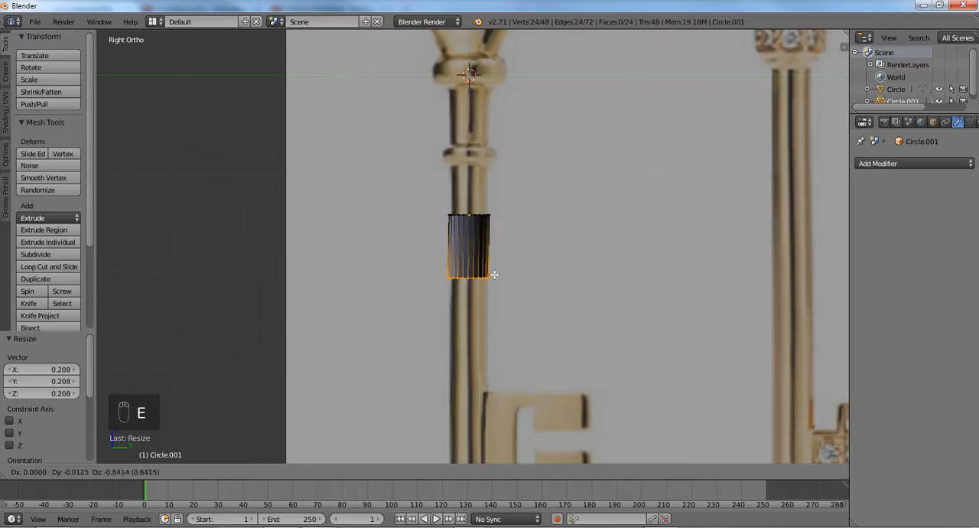
{"action": "key", "text": "z"}
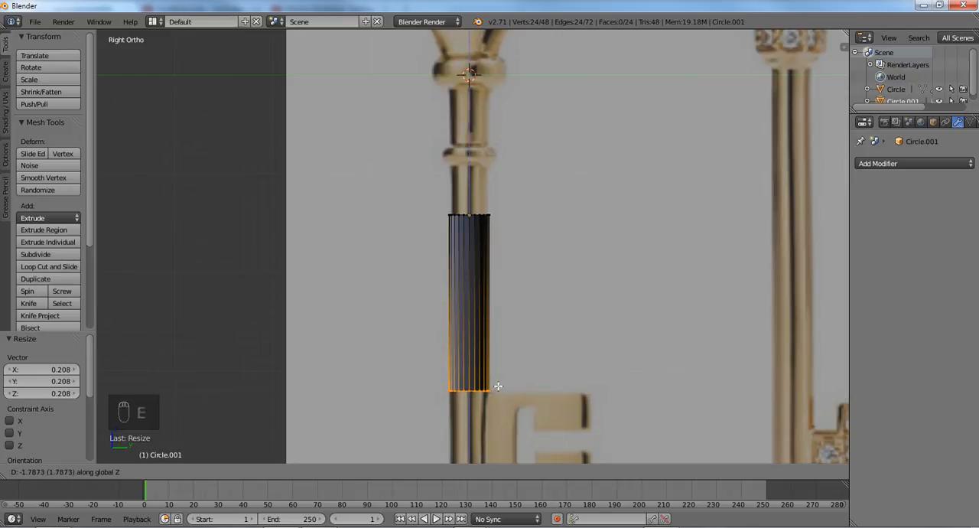
{"action": "left_click", "coordinate": [498, 386]}
- Select the shaft's upper ring of vertices in wireframe and extrude it about 0.716 up along Z to the small collar
{"action": "key", "text": "a"}
{"action": "key", "text": "c"}
{"action": "left_click", "coordinate": [459, 214]}
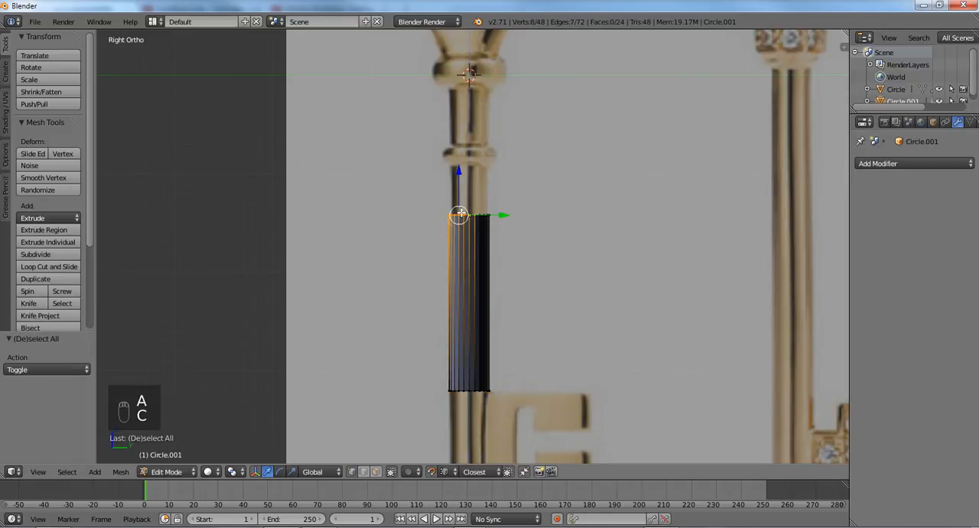
{"action": "key", "text": "z"}
{"action": "key", "text": "c"}
{"action": "left_click_drag", "start_coordinate": [453, 216], "coordinate": [518, 216]}
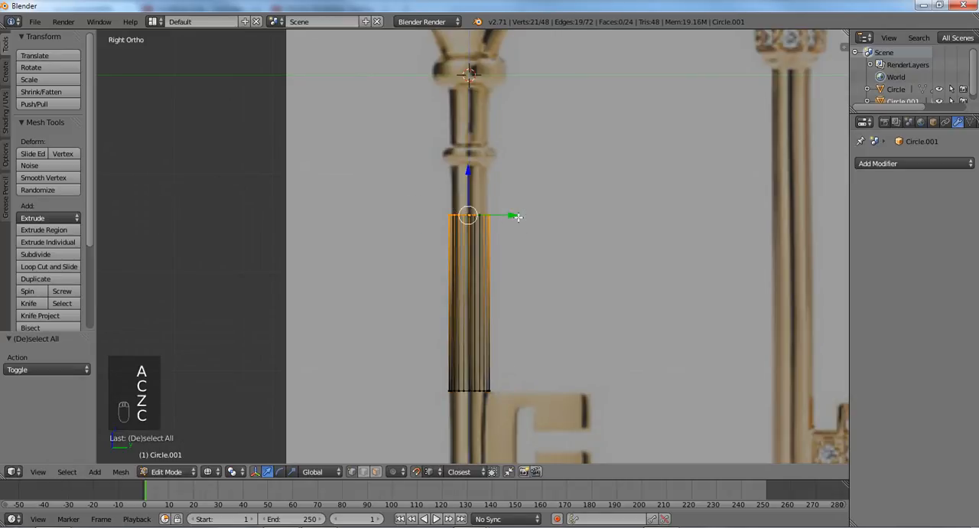
{"action": "key", "text": "e"}
{"action": "left_click", "coordinate": [521, 146]}
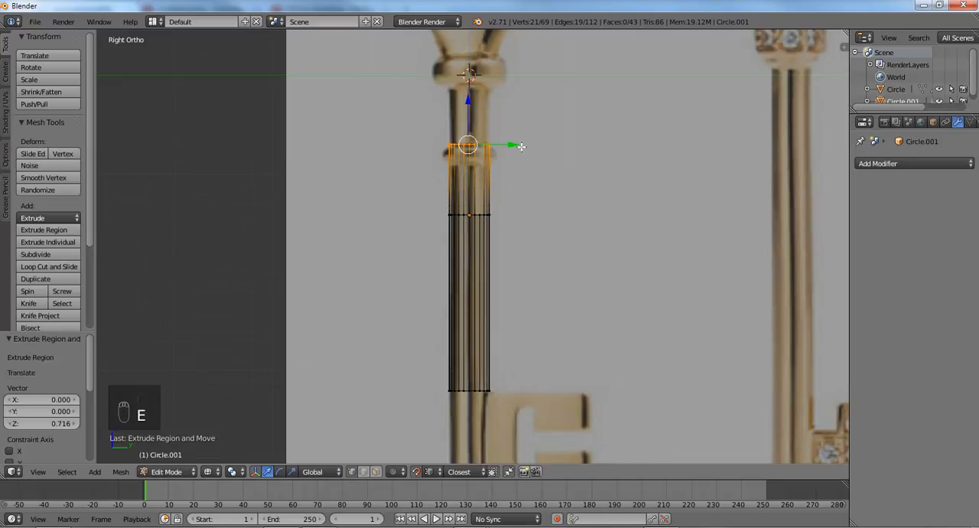
- Try extruding the selected upper vertices again to the large collar, and undo the incomplete-ring extrusions above the shaft
{"action": "key", "text": "e"}
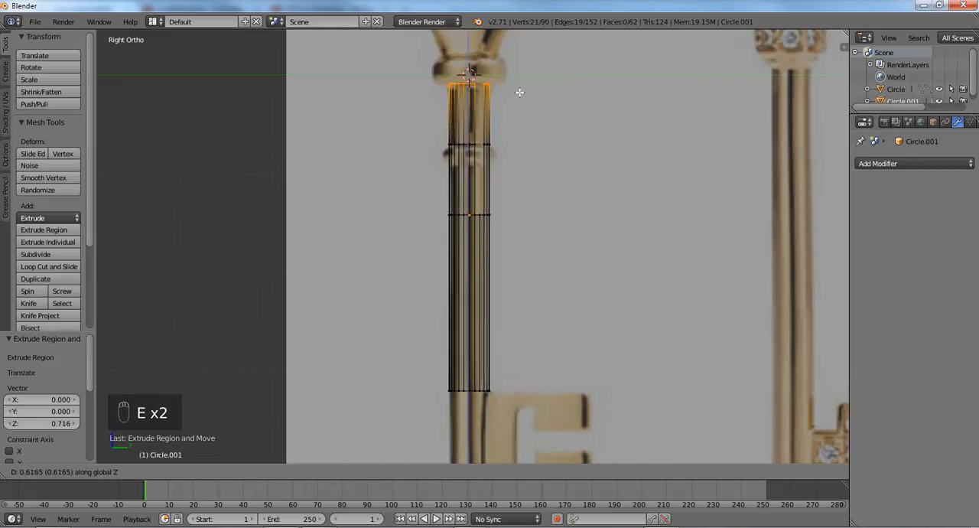
{"action": "left_click", "coordinate": [519, 92]}
{"action": "key", "text": "ctrl+z"}
{"action": "key", "text": "ctrl+z"}
{"action": "key", "text": "ctrl+z"}
{"action": "scroll", "coordinate": [521, 159], "scroll_direction": "up", "scroll_amount": 2}
{"action": "middle_click_drag", "start_coordinate": [521, 160], "coordinate": [494, 238]}
{"action": "key", "text": "ctrl+z"}
- Select the shaft's complete upper vertex ring and extrude it up along Z about 0.493 to the small collar and about 0.225 across it
{"action": "key", "text": "a"}
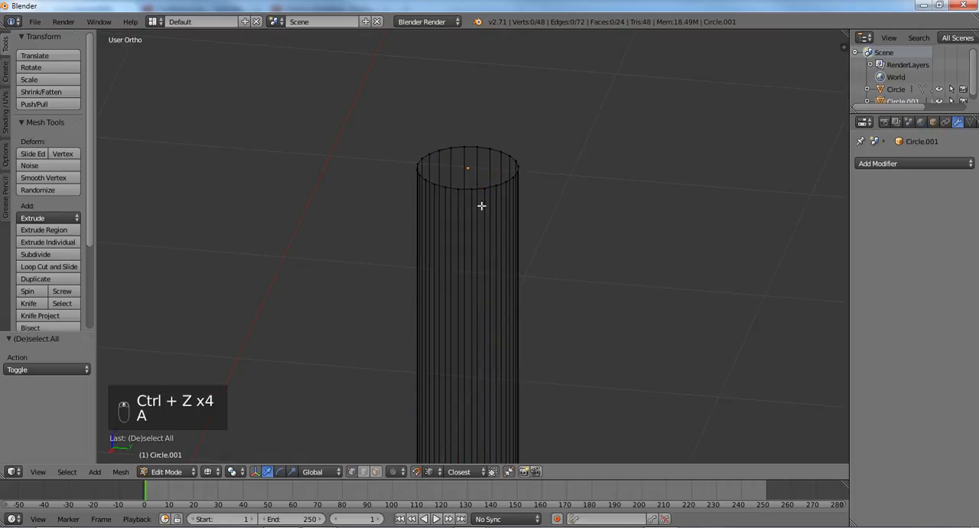
{"action": "right_click", "coordinate": [478, 187]}
{"action": "right_click", "coordinate": [479, 187], "text": "alt"}
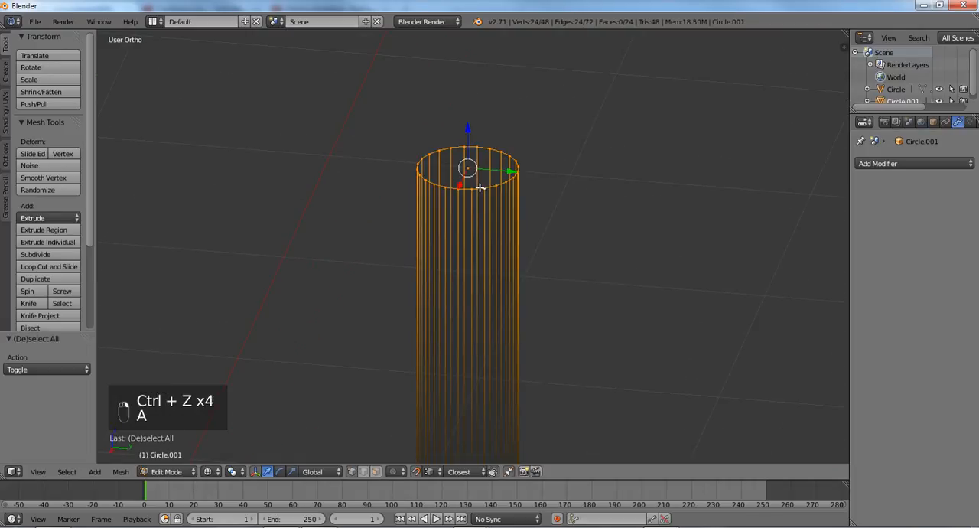
{"action": "key", "text": "KP_3"}
{"action": "scroll", "coordinate": [480, 188], "scroll_direction": "down", "scroll_amount": 3}
{"action": "key", "text": "e"}
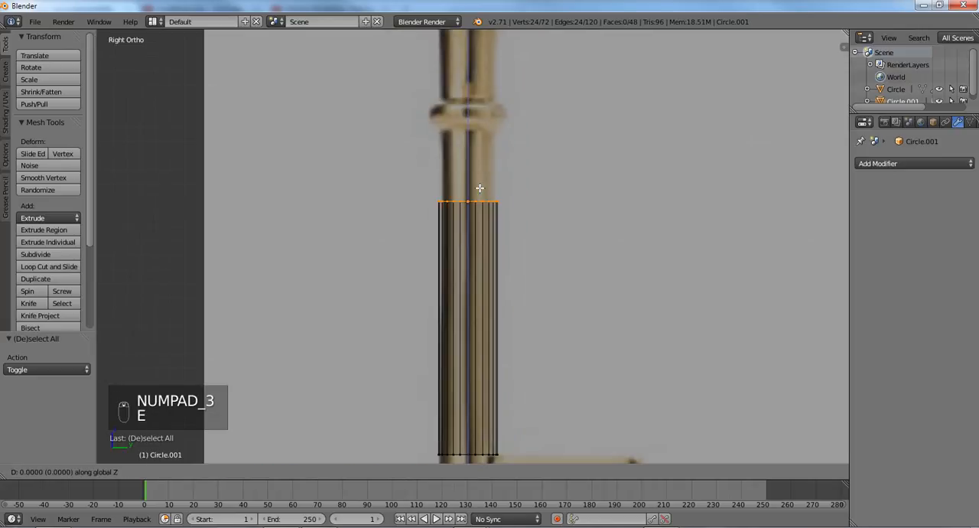
{"action": "left_click", "coordinate": [485, 120]}
{"action": "key", "text": "e"}
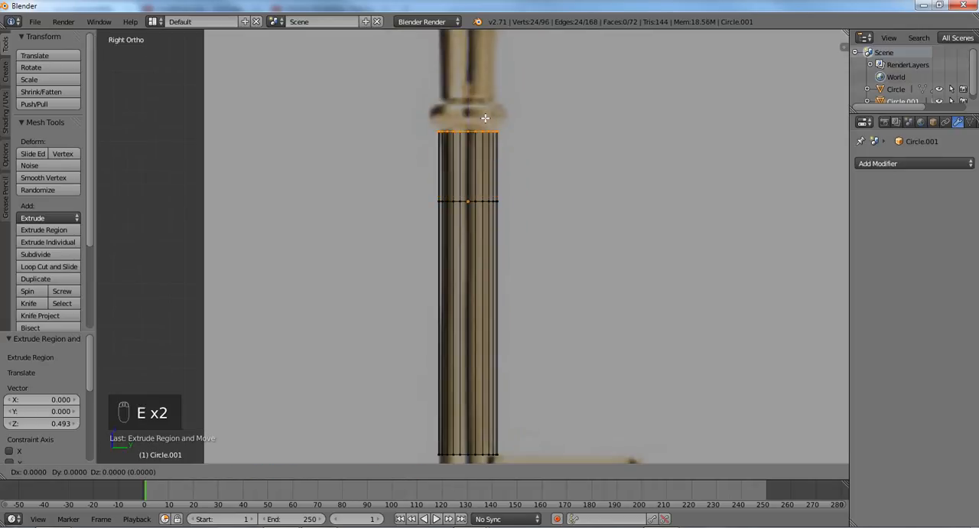
{"action": "left_click", "coordinate": [441, 117]}
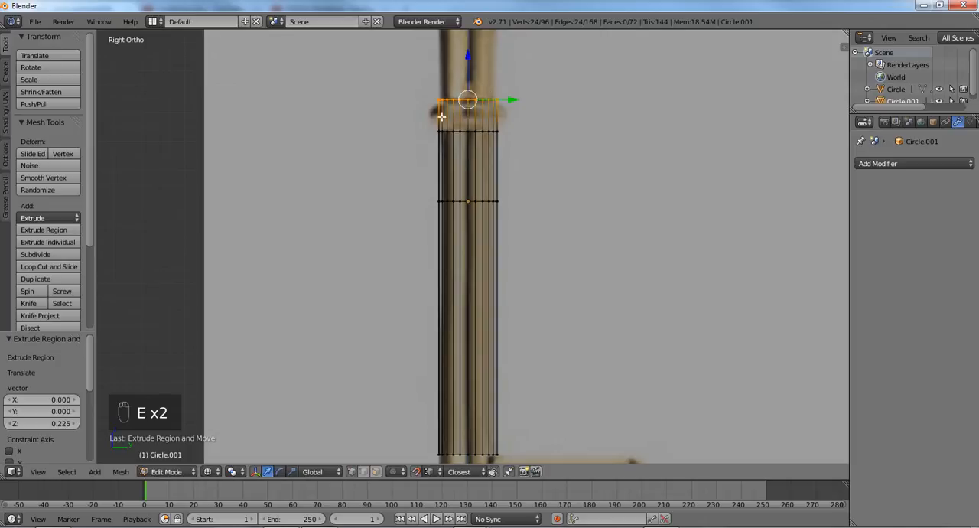
- Extrude the upper ring along Z about 0.576 to the large collar, about 0.342 across it, and a short section into the flare
{"action": "scroll", "coordinate": [525, 111], "scroll_direction": "down", "scroll_amount": 2}
{"action": "middle_click_drag", "start_coordinate": [489, 122], "coordinate": [484, 218], "text": "shift"}
{"action": "scroll", "coordinate": [453, 220], "scroll_direction": "up", "scroll_amount": 1}
{"action": "key", "text": "e"}
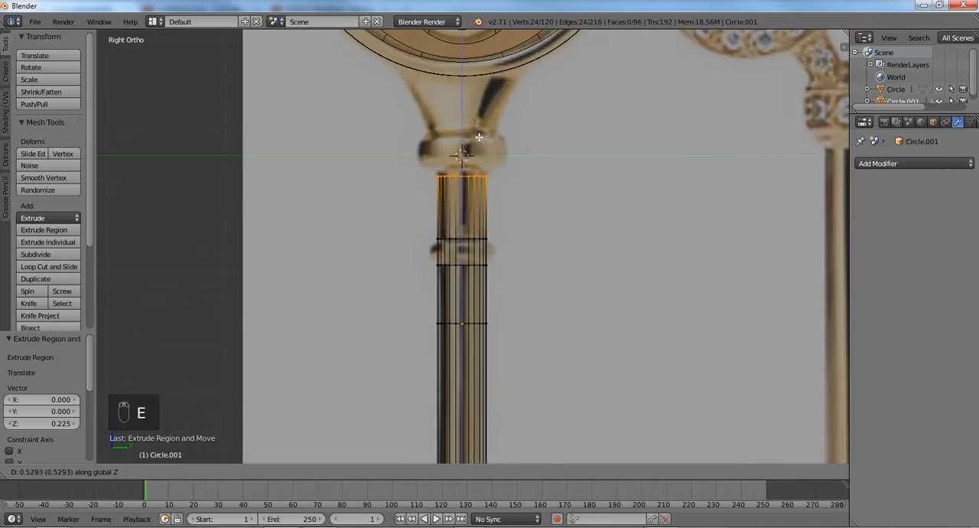
{"action": "left_click", "coordinate": [479, 131]}
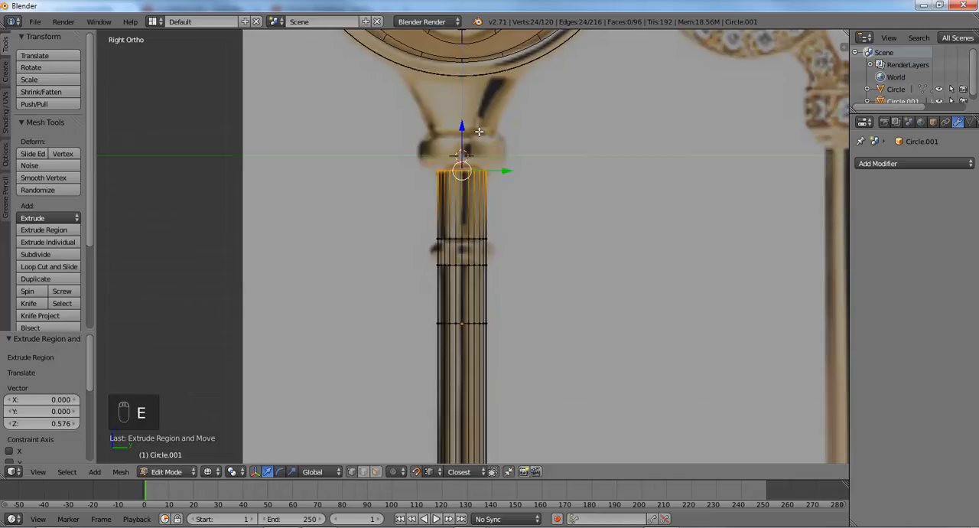
{"action": "left_click", "coordinate": [479, 93]}
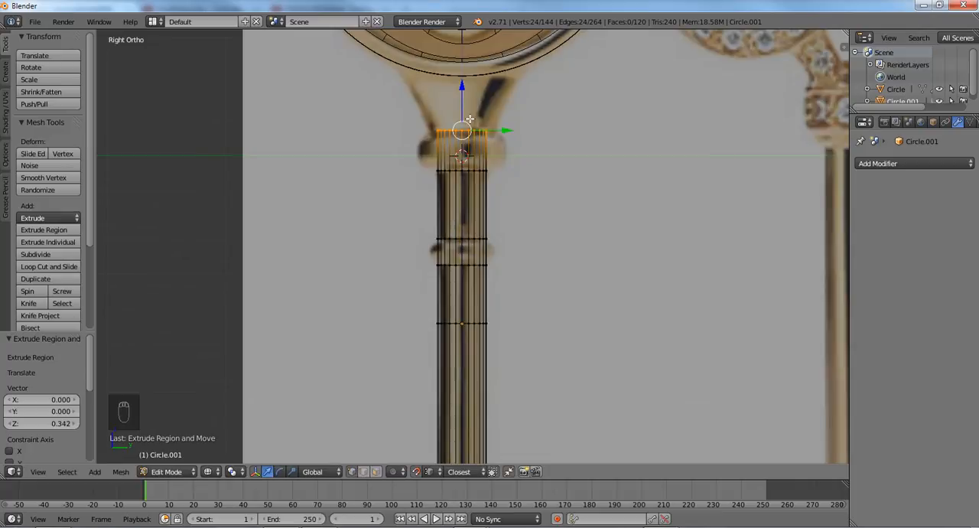
{"action": "key", "text": "e"}
{"action": "left_click", "coordinate": [472, 98]}
{"action": "key", "text": "a"}
{"action": "scroll", "coordinate": [472, 98], "scroll_direction": "down", "scroll_amount": 4}
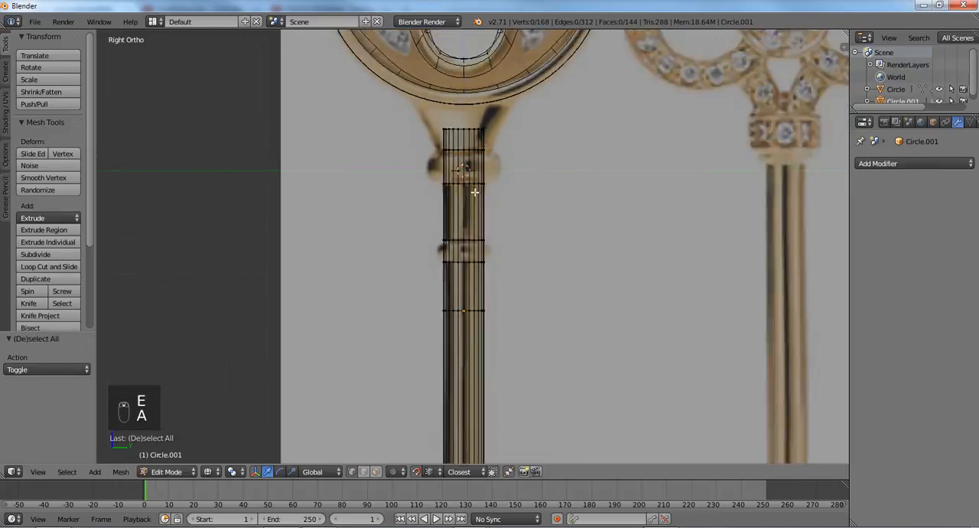
- Select the face loops of both collars, extrude them in place and scale them outward to about 1.395 with Z locked
{"action": "scroll", "coordinate": [425, 238], "scroll_direction": "up", "scroll_amount": 5}
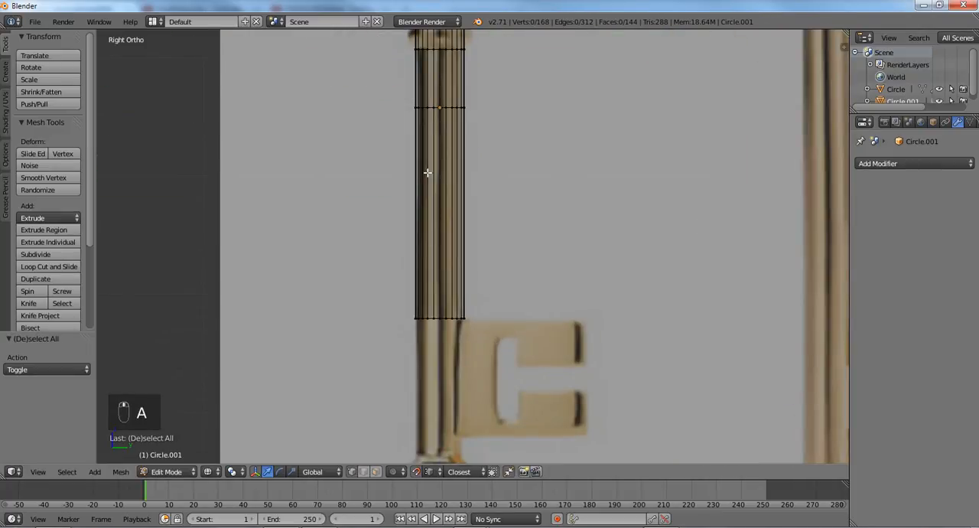
{"action": "middle_click_drag", "start_coordinate": [430, 124], "coordinate": [416, 286], "text": "shift"}
{"action": "scroll", "coordinate": [416, 286], "scroll_direction": "up", "scroll_amount": 2}
{"action": "key", "text": "ctrl+Tab"}
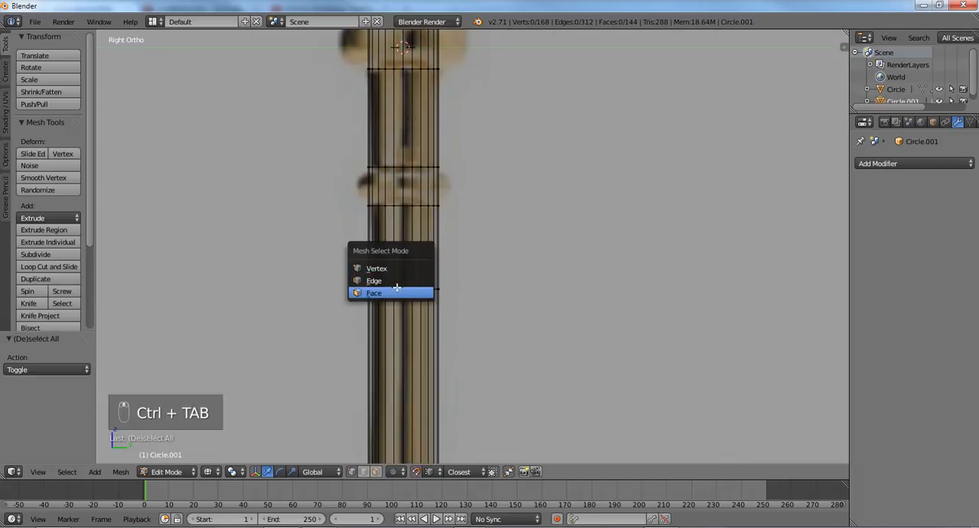
{"action": "left_click", "coordinate": [398, 293]}
{"action": "left_click", "coordinate": [399, 186], "text": "alt"}
{"action": "middle_click_drag", "start_coordinate": [408, 148], "coordinate": [393, 262], "text": "shift"}
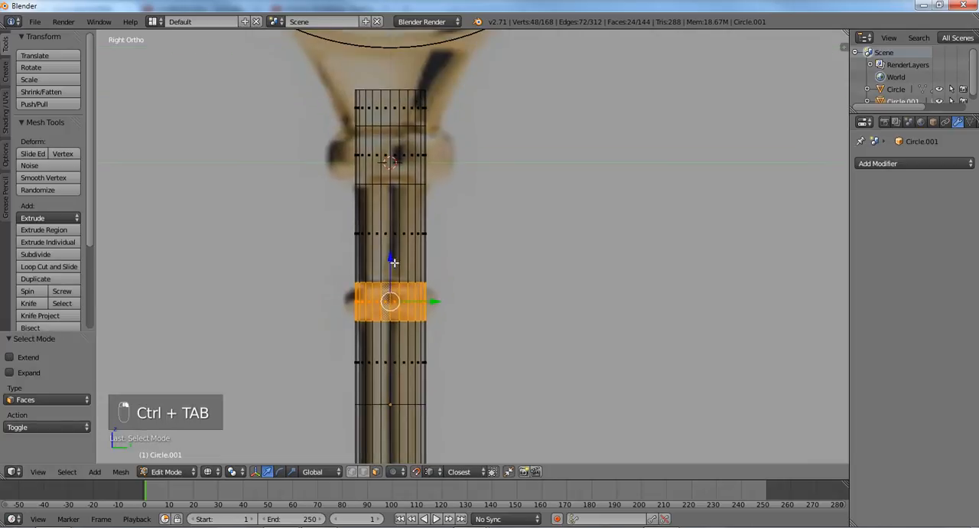
{"action": "left_click", "coordinate": [387, 159], "text": "alt+shift"}
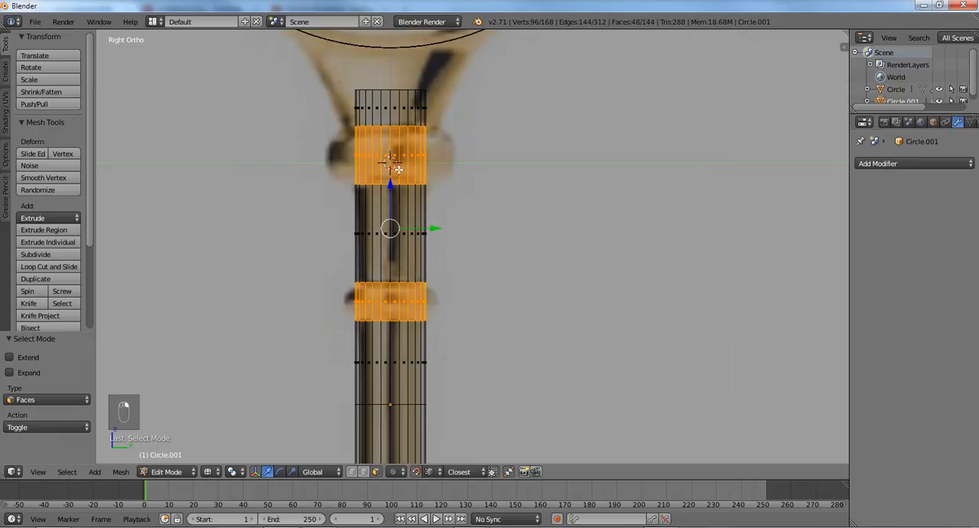
{"action": "key", "text": "e"}
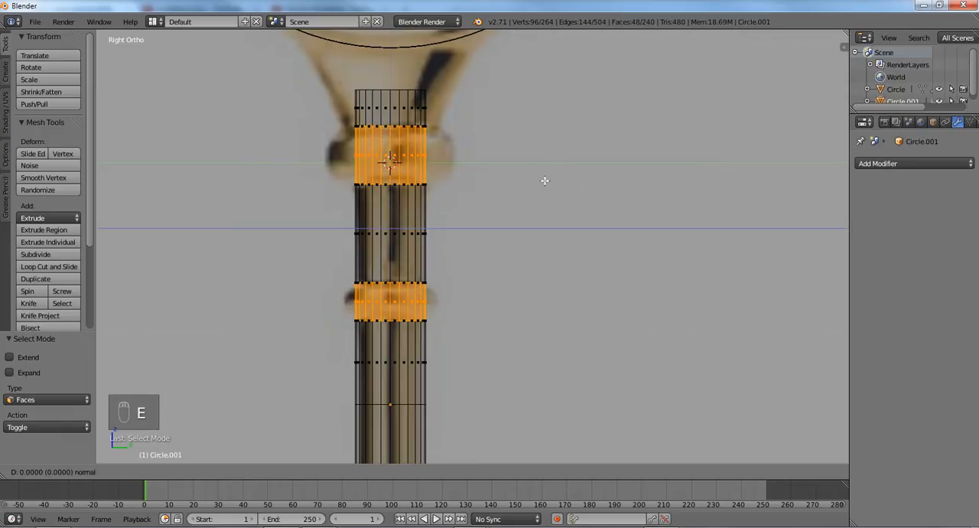
{"action": "right_click", "coordinate": [544, 181]}
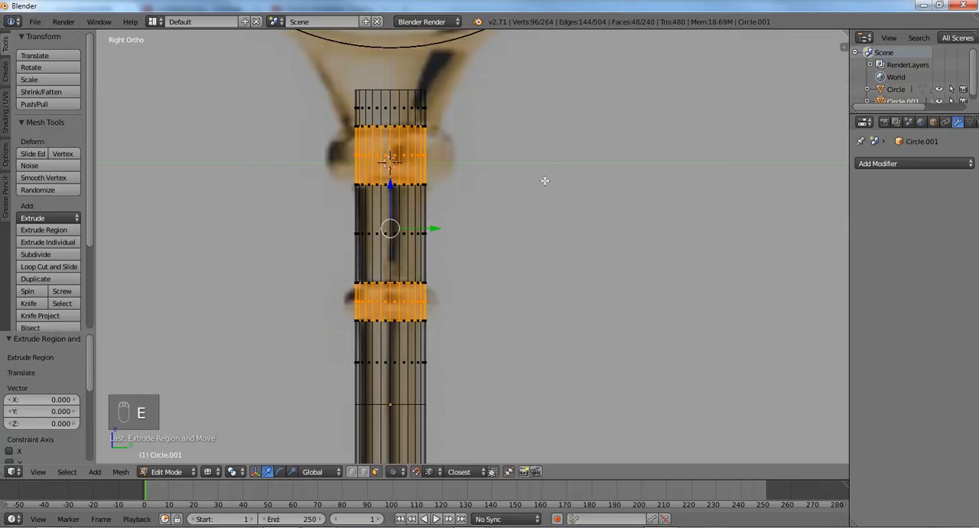
{"action": "key", "text": "s"}
{"action": "key", "text": "shift+z"}
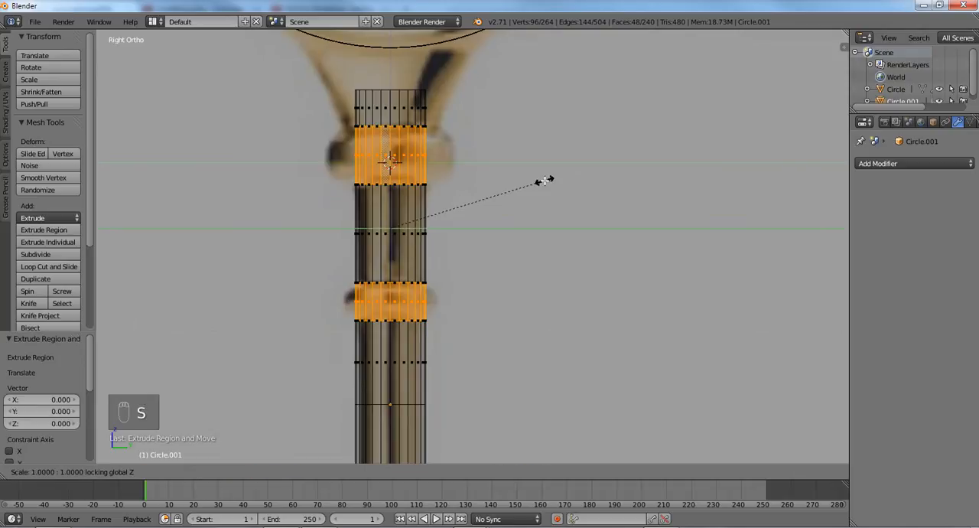
{"action": "left_click", "coordinate": [612, 193]}
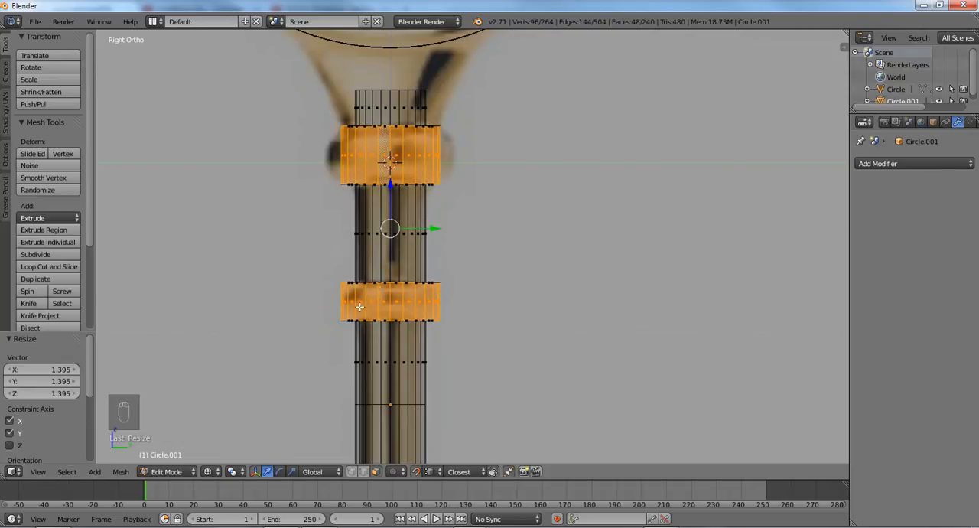
- Deselect the small collar's faces and scale the large collar outward to the reference width with Z locked
{"action": "key", "text": "c"}
{"action": "middle_click_drag", "start_coordinate": [336, 305], "coordinate": [398, 302]}
{"action": "right_click", "coordinate": [458, 163]}
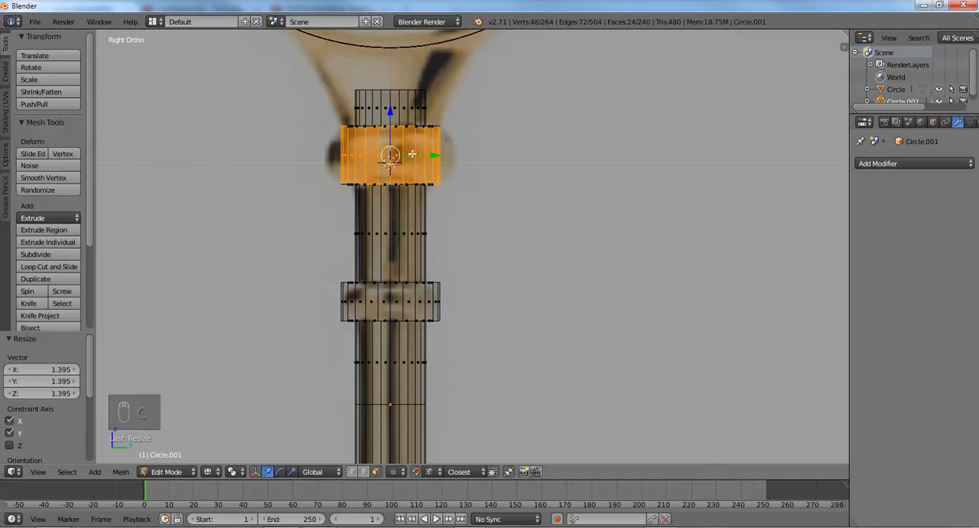
{"action": "key", "text": "s"}
{"action": "key", "text": "shift+z"}
{"action": "left_click", "coordinate": [533, 183]}
- Add a centred loop cut around the large collar and scale it to about 1.091 to bulge the profile
{"action": "key", "text": "ctrl+r"}
{"action": "key", "text": "ctrl+r"}
{"action": "left_click", "coordinate": [397, 153]}
{"action": "right_click", "coordinate": [395, 153]}
{"action": "key", "text": "s"}
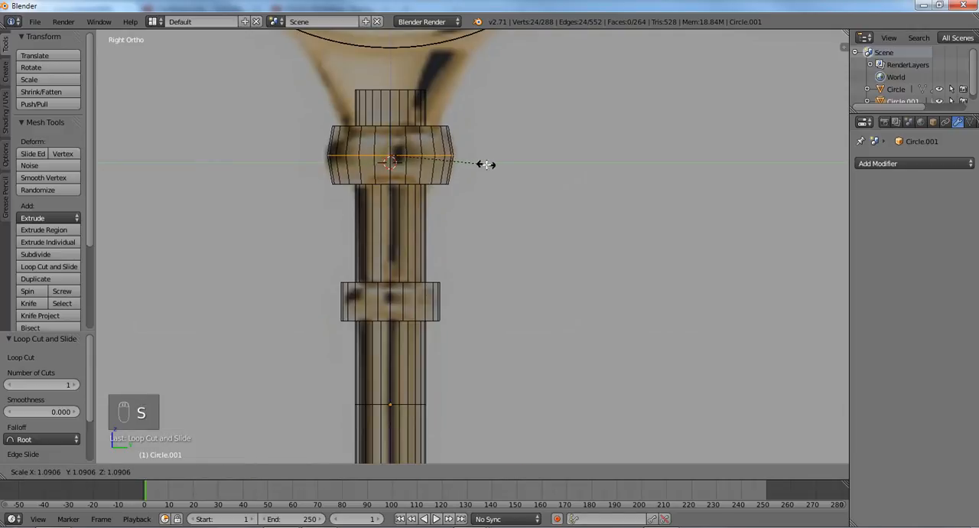
{"action": "left_click", "coordinate": [486, 164]}
- Add a centred loop cut around the small collar and scale it to about 1.065 to bulge the profile
{"action": "key", "text": "ctrl+r"}
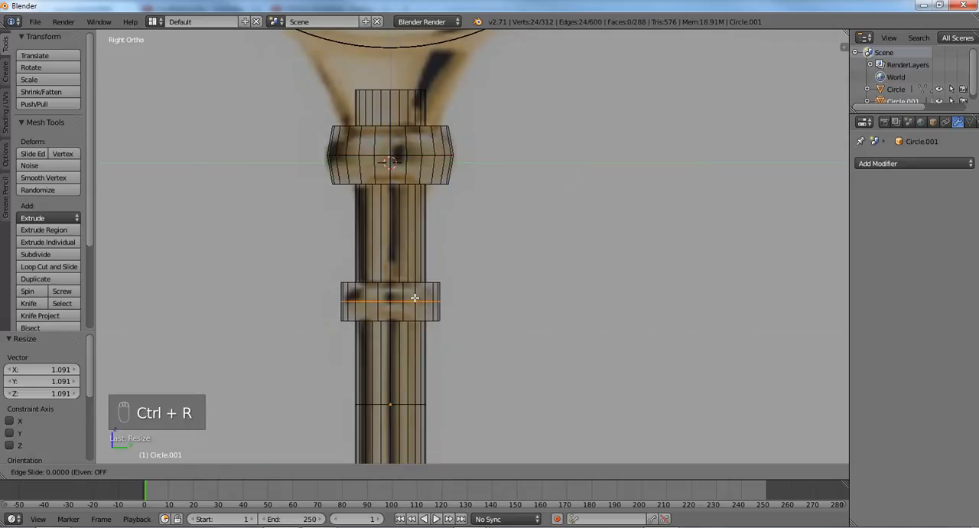
{"action": "left_click", "coordinate": [414, 297]}
{"action": "right_click", "coordinate": [415, 297]}
{"action": "key", "text": "s"}
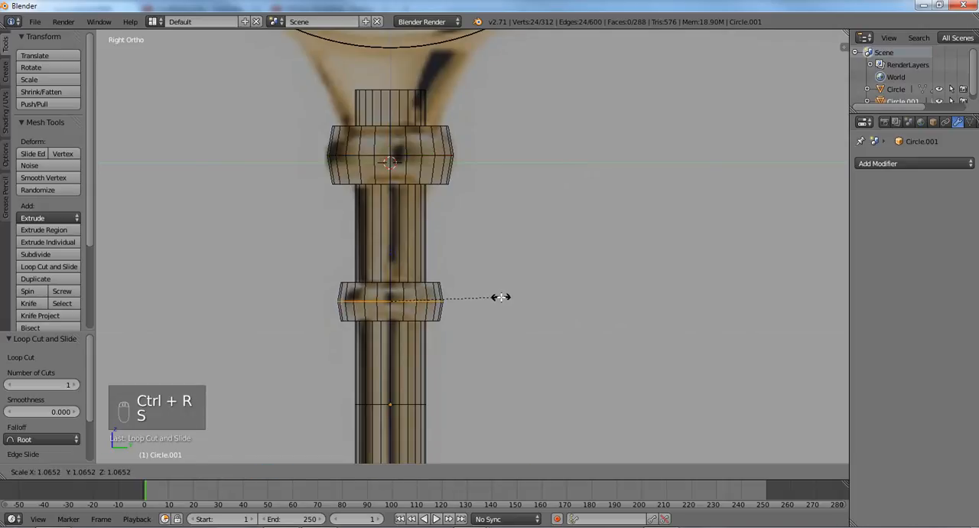
{"action": "left_click", "coordinate": [498, 296]}
{"action": "key", "text": "a"}
{"action": "scroll", "coordinate": [501, 297], "scroll_direction": "down", "scroll_amount": 1}
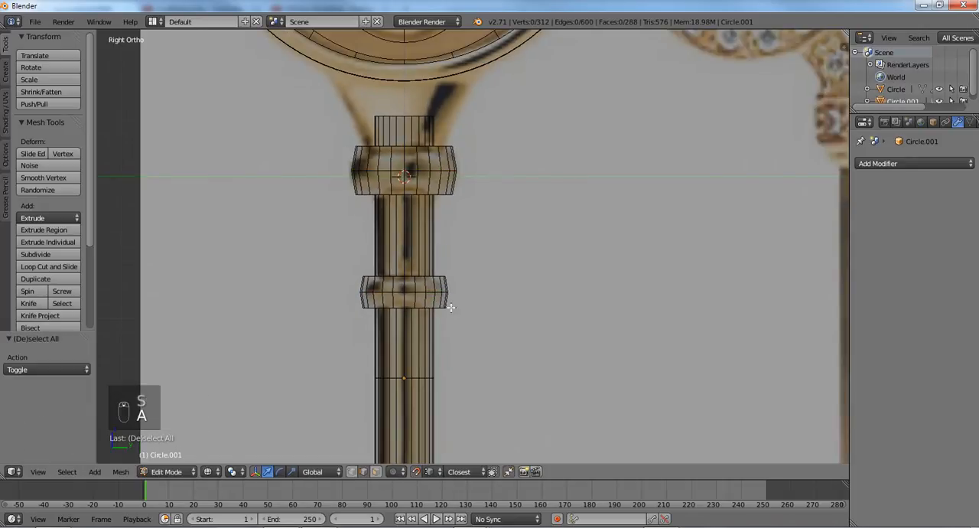
- Select the shaft's lowest vertex ring and extrude it about 1.003 down along Z to the lower edge of the key's bit
{"action": "scroll", "coordinate": [428, 307], "scroll_direction": "down", "scroll_amount": 2}
{"action": "scroll", "coordinate": [407, 154], "scroll_direction": "up", "scroll_amount": 2}
{"action": "middle_click_drag", "start_coordinate": [405, 314], "coordinate": [410, 180], "text": "shift"}
{"action": "scroll", "coordinate": [410, 180], "scroll_direction": "up", "scroll_amount": 1}
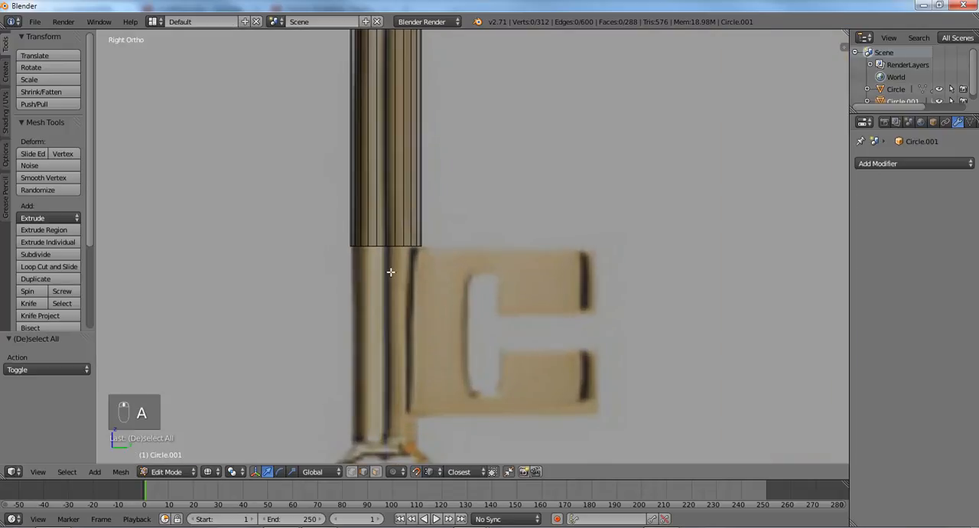
{"action": "key", "text": "ctrl+Tab"}
{"action": "left_click", "coordinate": [391, 247]}
{"action": "right_click", "coordinate": [390, 251], "text": "alt"}
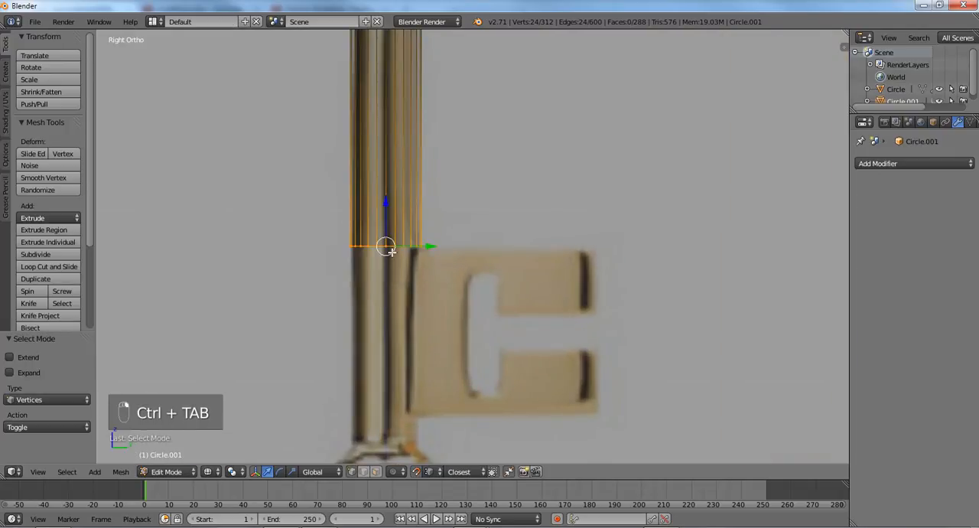
{"action": "scroll", "coordinate": [390, 250], "scroll_direction": "down", "scroll_amount": 1}
{"action": "key", "text": "e"}
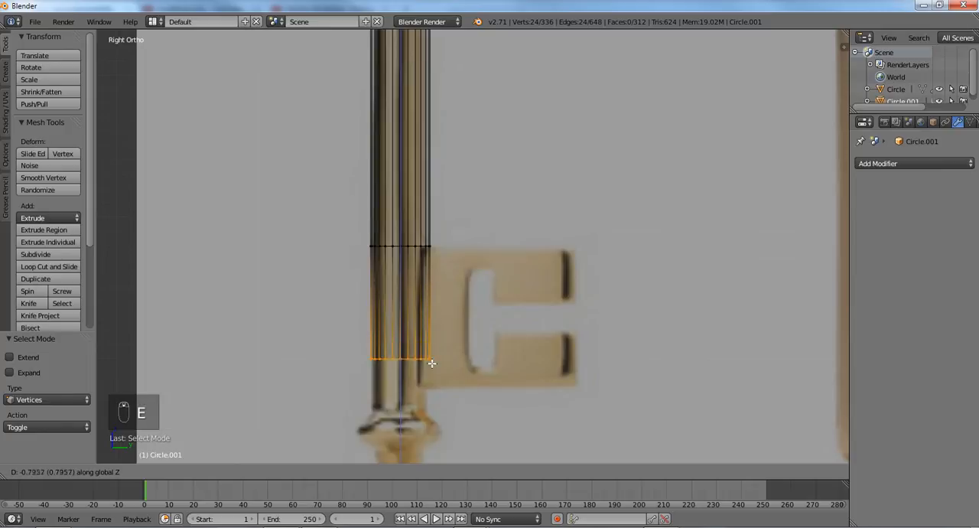
{"action": "left_click", "coordinate": [432, 386]}
- Extrude the lowest ring another 0.148 or so down along Z to the start of the decorative tip and clear the selection
{"action": "middle_click_drag", "start_coordinate": [439, 364], "coordinate": [451, 270], "text": "shift"}
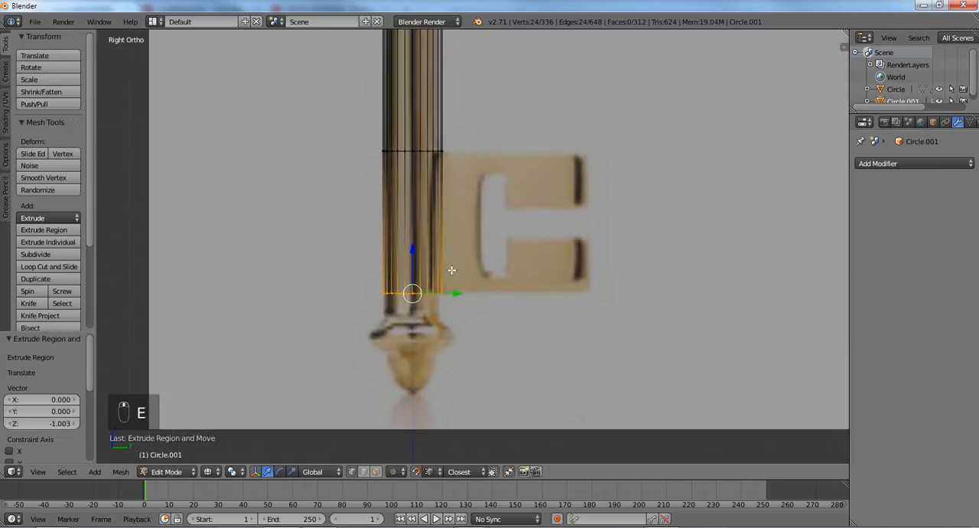
{"action": "scroll", "coordinate": [451, 270], "scroll_direction": "up", "scroll_amount": 1}
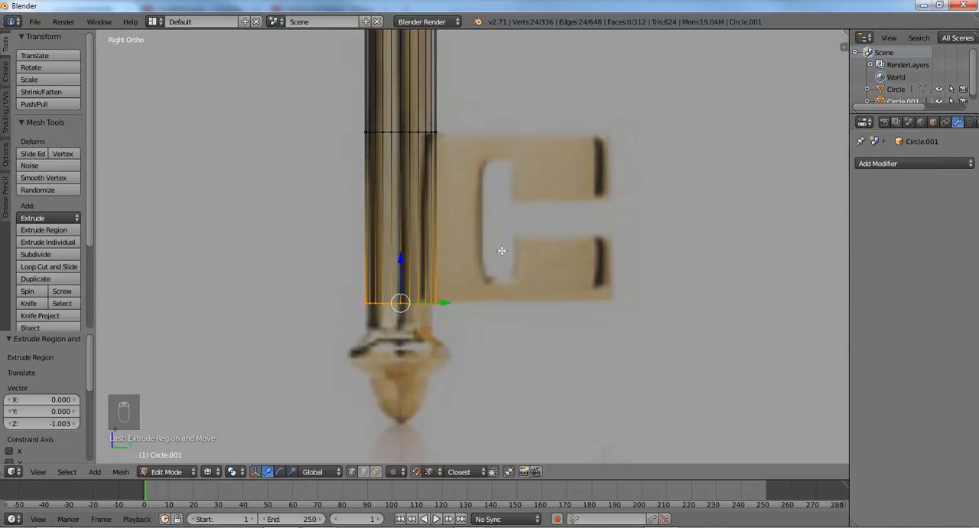
{"action": "key", "text": "e"}
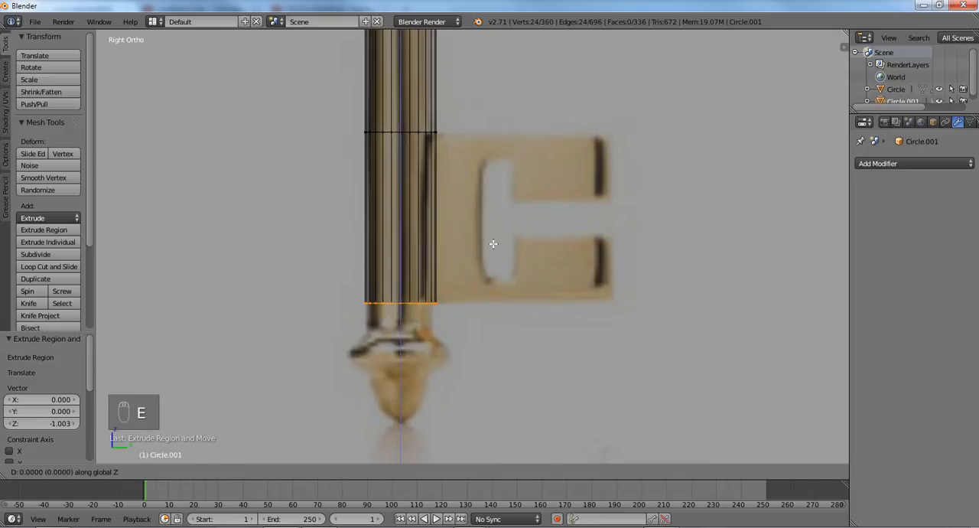
{"action": "left_click", "coordinate": [489, 268]}
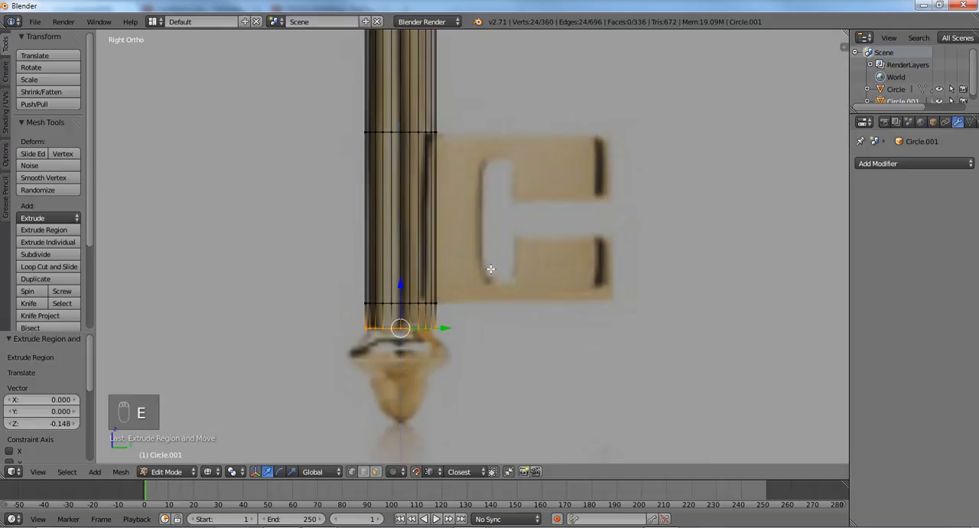
{"action": "key", "text": "a"}
- Switch to face selection with solid shading and make the whole shaft's normals consistent
{"action": "key", "text": "ctrl+Tab"}
{"action": "left_click", "coordinate": [476, 294]}
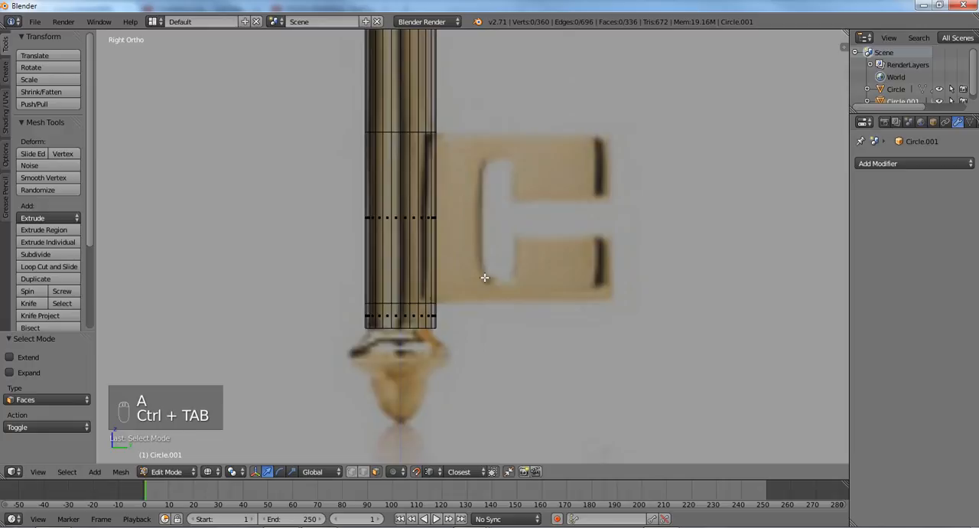
{"action": "key", "text": "z"}
{"action": "middle_click_drag", "start_coordinate": [489, 264], "coordinate": [482, 260]}
{"action": "key", "text": "a"}
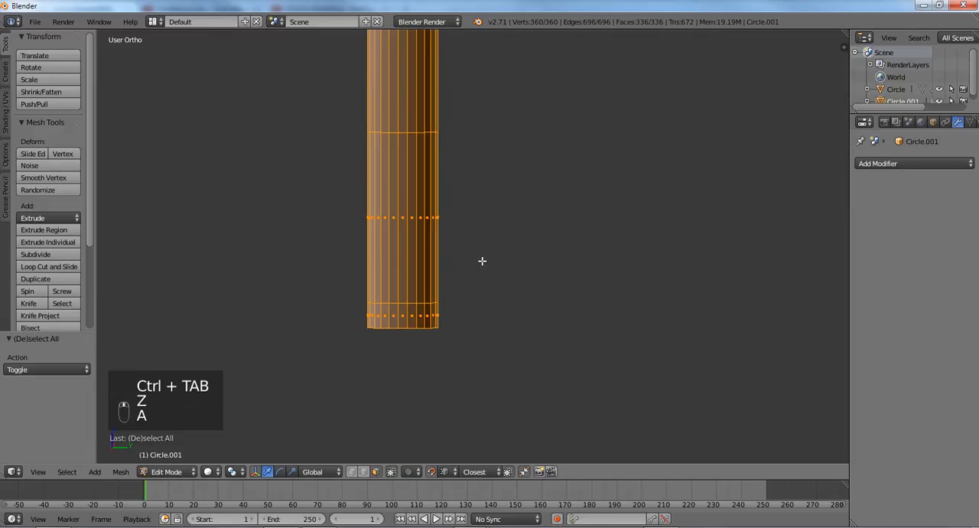
{"action": "key", "text": "ctrl+n"}
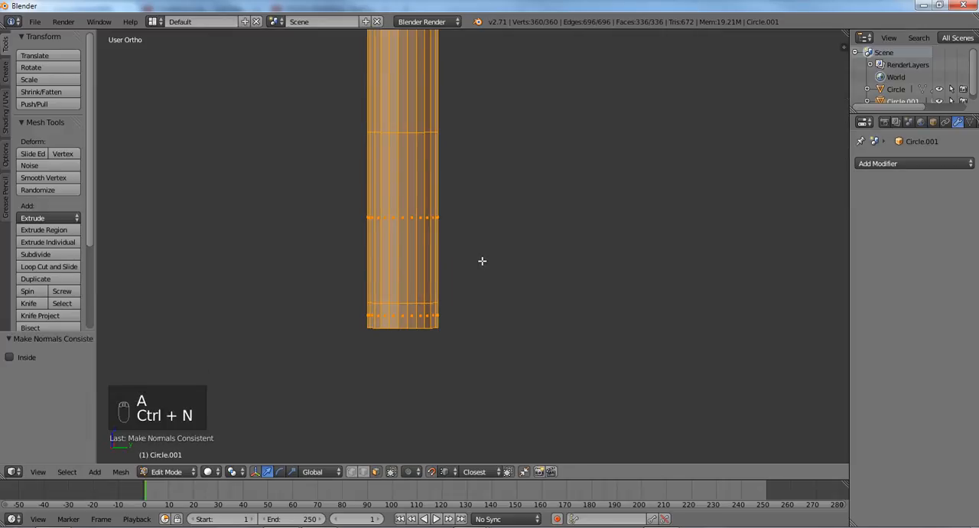
{"action": "key", "text": "a"}
- Switch to vertex selection and select the shaft's lowest vertex ring from the back
{"action": "key", "text": "ctrl+KP_1"}
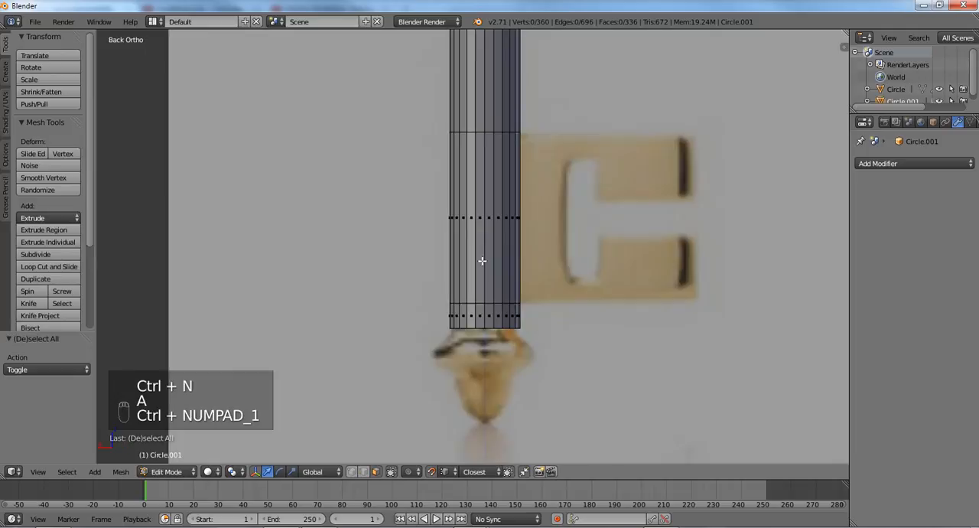
{"action": "right_click", "coordinate": [471, 226]}
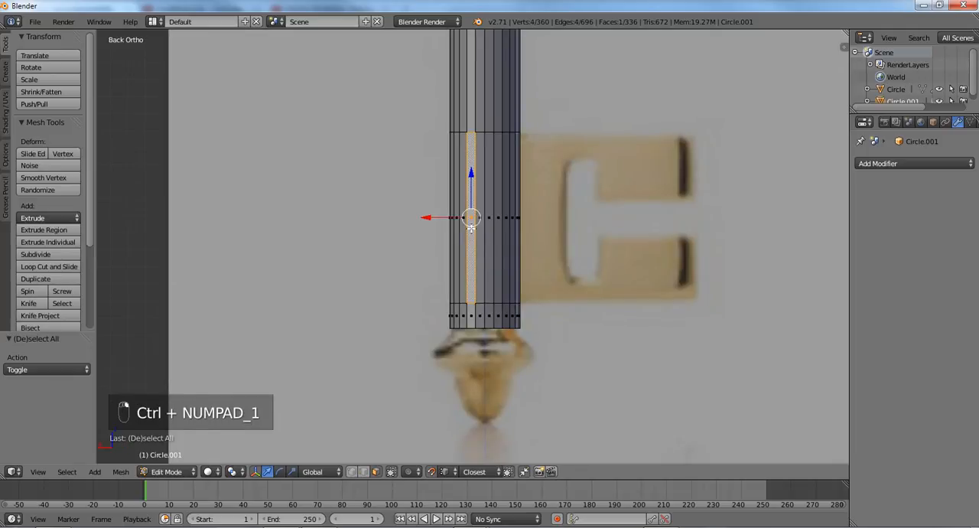
{"action": "key", "text": "ctrl+Tab"}
{"action": "left_click", "coordinate": [444, 280]}
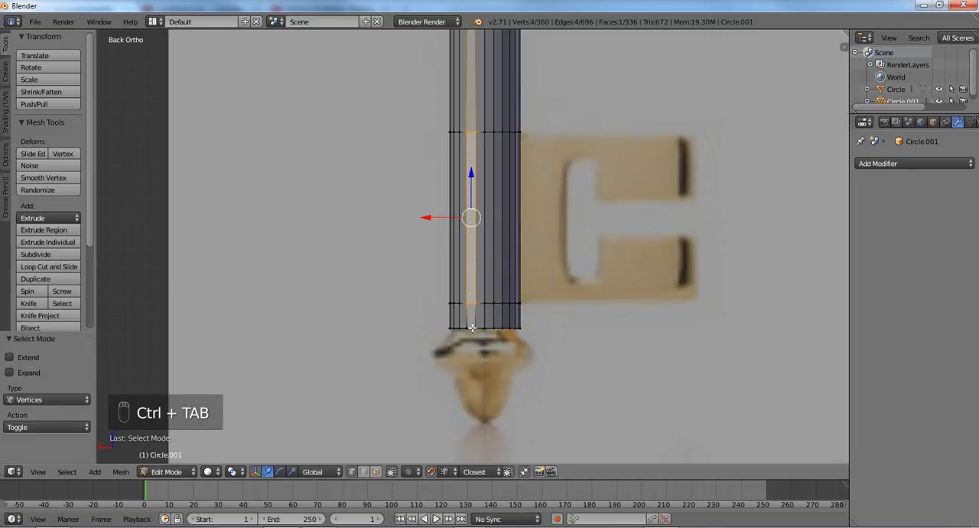
{"action": "right_click", "coordinate": [478, 323], "text": "alt"}
{"action": "right_click", "coordinate": [481, 330], "text": "alt"}
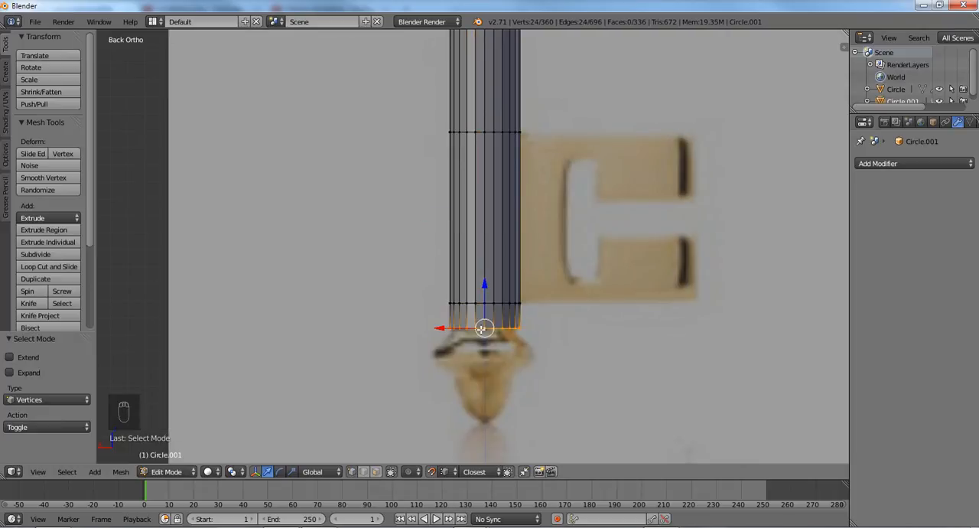
{"action": "scroll", "coordinate": [482, 329], "scroll_direction": "down", "scroll_amount": 2}
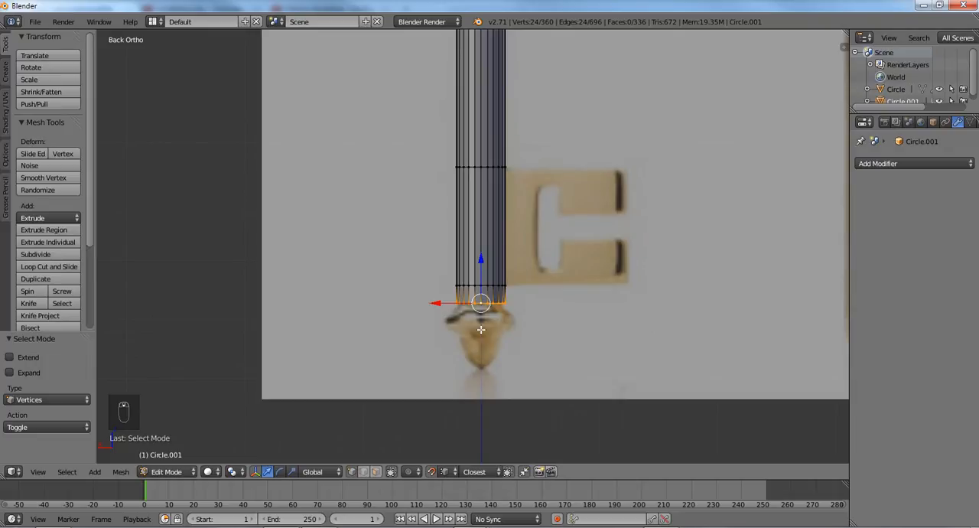
{"action": "scroll", "coordinate": [480, 329], "scroll_direction": "down", "scroll_amount": 4}
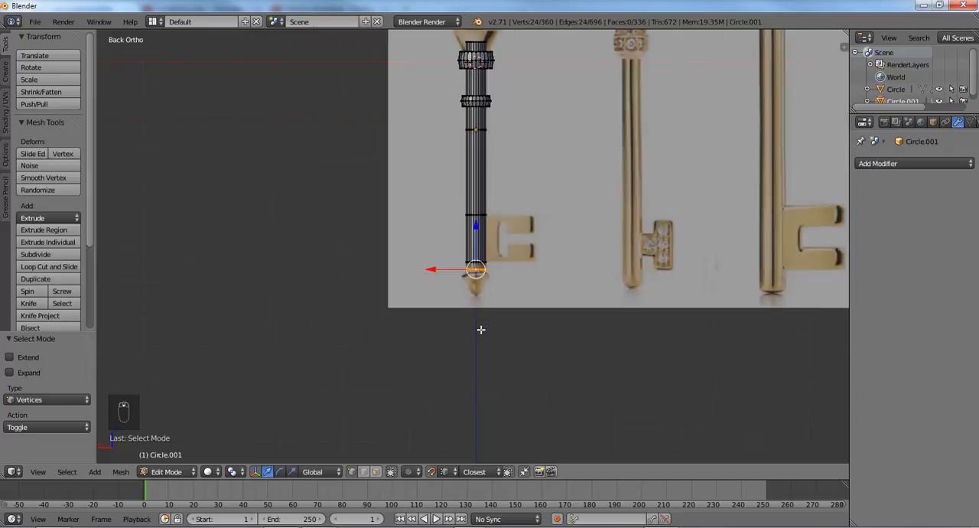
- Open the quatrefoil head for editing, examine its outer rim loops against the reference picture and clear the selection
{"action": "key", "text": "KP_3"}
{"action": "key", "text": "KP_1"}
{"action": "key", "text": "KP_3"}
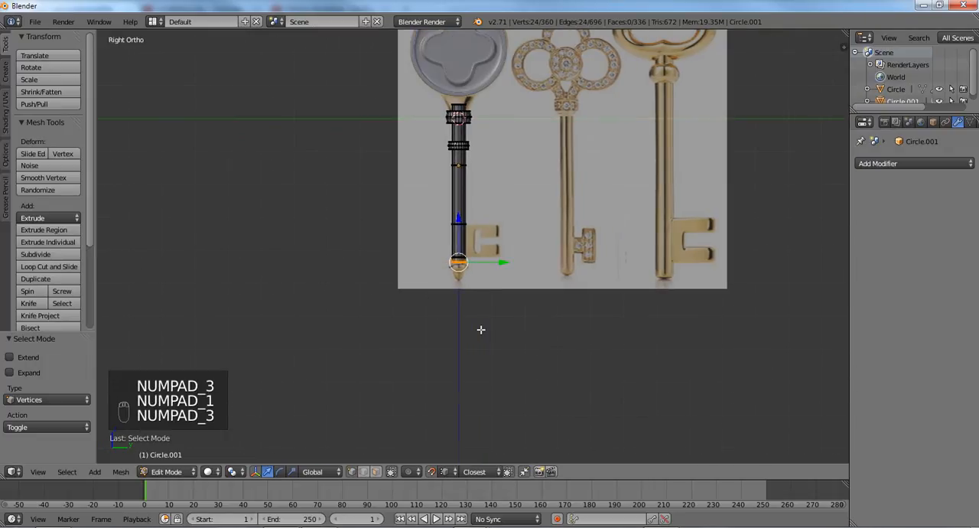
{"action": "scroll", "coordinate": [431, 293], "scroll_direction": "down", "scroll_amount": 2}
{"action": "scroll", "coordinate": [430, 292], "scroll_direction": "up", "scroll_amount": 5}
{"action": "key", "text": "Tab"}
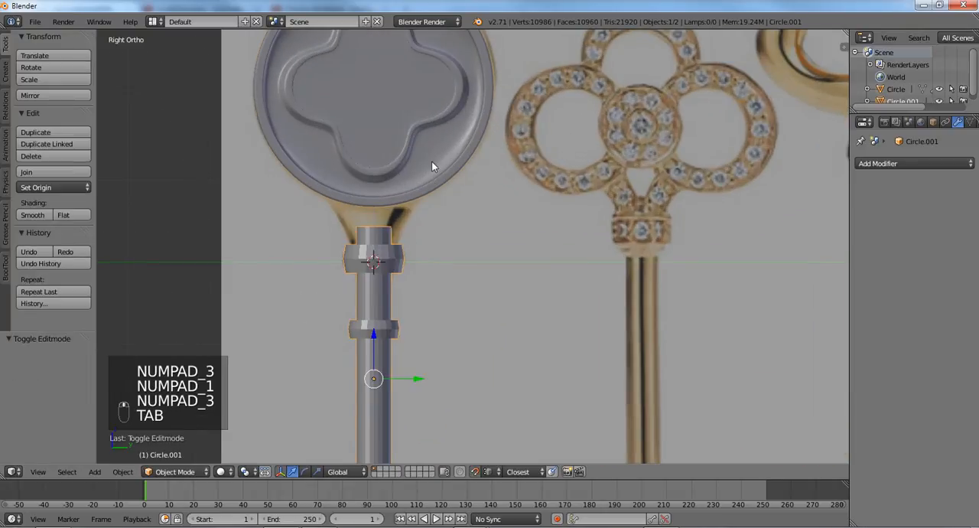
{"action": "right_click", "coordinate": [431, 160]}
{"action": "key", "text": "Tab"}
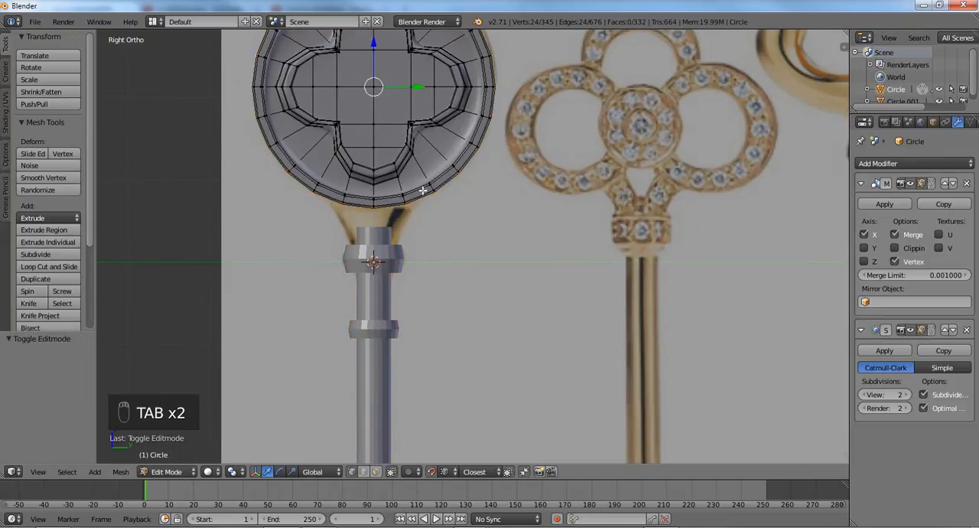
{"action": "scroll", "coordinate": [401, 202], "scroll_direction": "up", "scroll_amount": 1}
{"action": "right_click", "coordinate": [452, 153]}
{"action": "right_click", "coordinate": [448, 157], "text": "alt"}
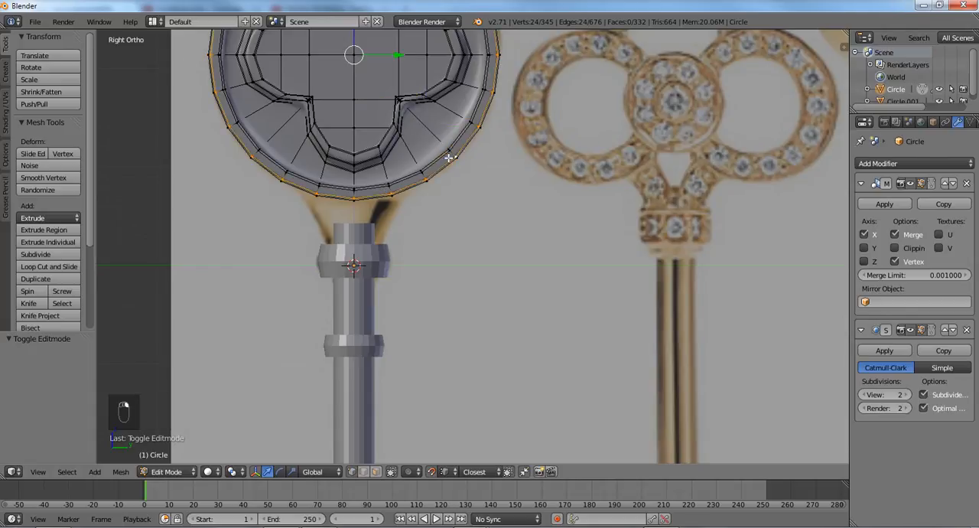
{"action": "right_click", "coordinate": [442, 158], "text": "alt"}
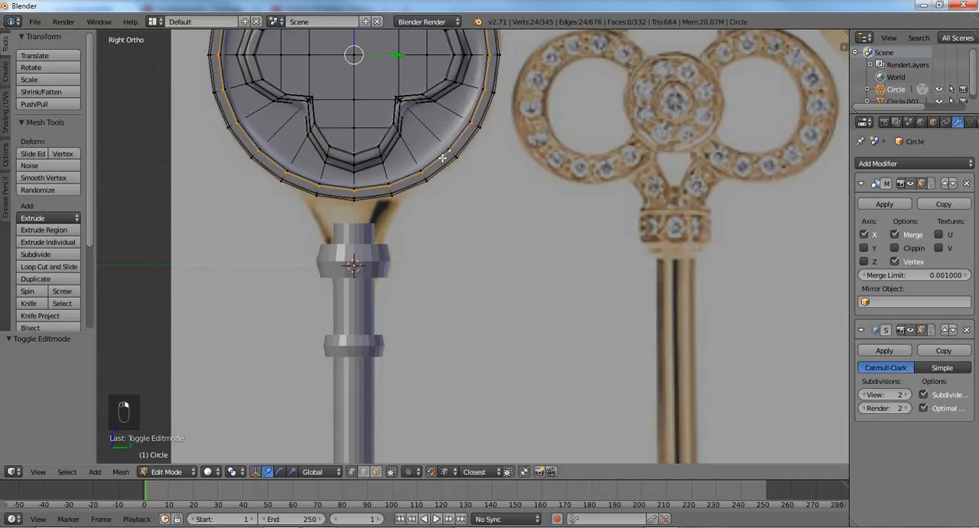
{"action": "middle_click_drag", "start_coordinate": [403, 136], "coordinate": [396, 271], "text": "shift"}
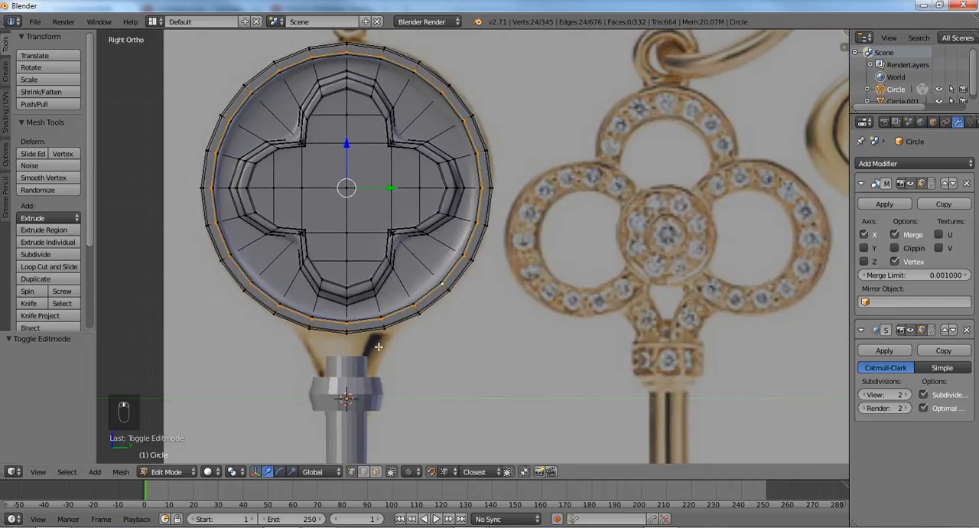
{"action": "middle_click_drag", "start_coordinate": [378, 346], "coordinate": [411, 236], "text": "shift"}
{"action": "scroll", "coordinate": [413, 228], "scroll_direction": "up", "scroll_amount": 1}
{"action": "key", "text": "a"}
{"action": "scroll", "coordinate": [398, 265], "scroll_direction": "down", "scroll_amount": 2}
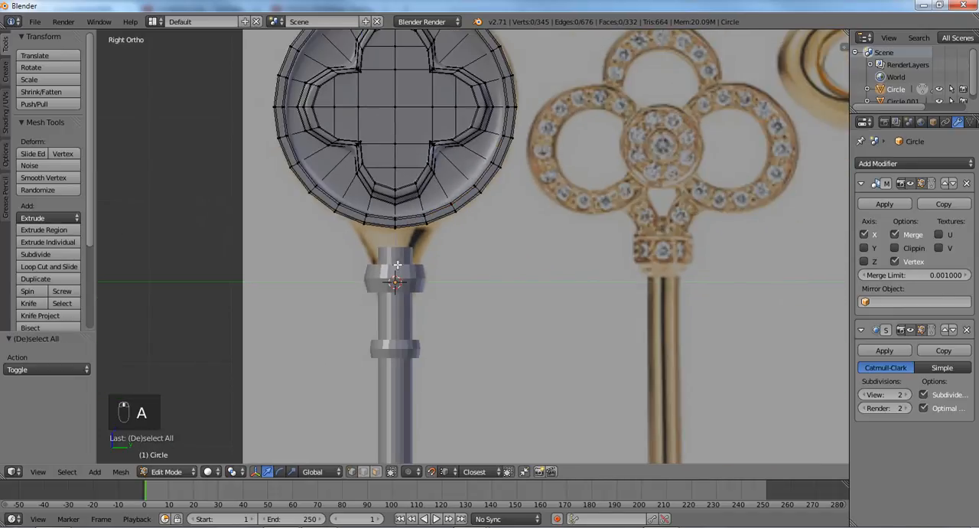
- Return to editing the shaft mesh at the height of the key's bit
{"action": "key", "text": "Tab"}
{"action": "right_click", "coordinate": [415, 280]}
{"action": "key", "text": "Tab"}
{"action": "scroll", "coordinate": [411, 284], "scroll_direction": "down", "scroll_amount": 2}
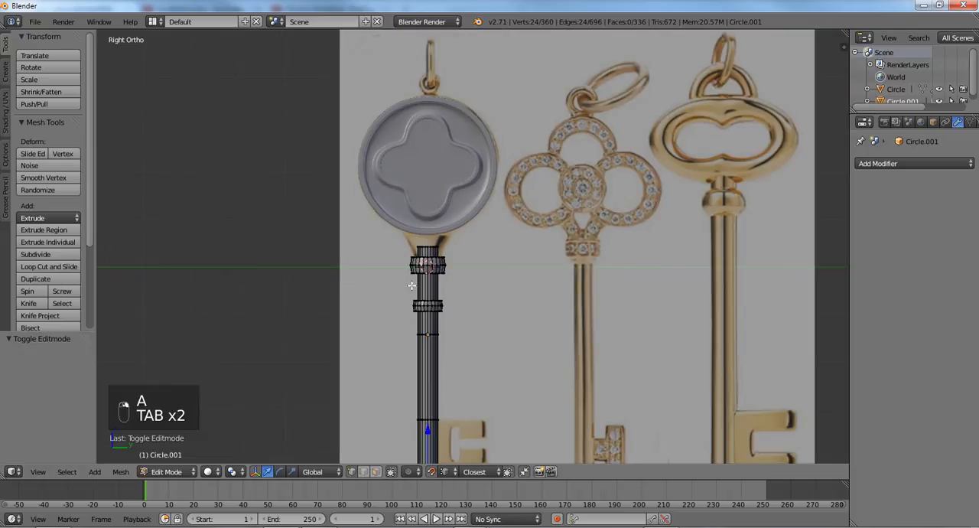
{"action": "middle_click_drag", "start_coordinate": [388, 329], "coordinate": [389, 61], "text": "shift"}
{"action": "scroll", "coordinate": [390, 91], "scroll_direction": "up", "scroll_amount": 5}
{"action": "middle_click_drag", "start_coordinate": [392, 145], "coordinate": [411, 280], "text": "shift"}
{"action": "scroll", "coordinate": [413, 278], "scroll_direction": "up", "scroll_amount": 3}
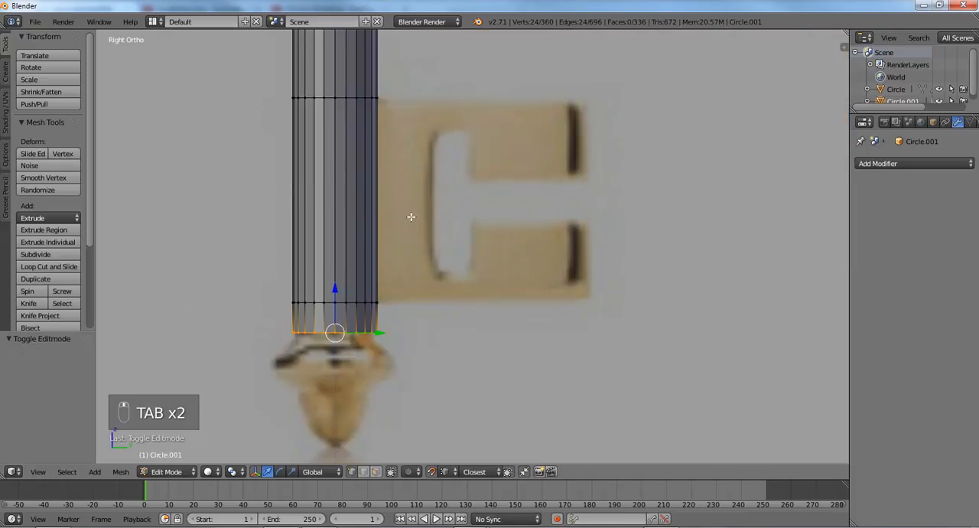
- Switch to face selection and select six adjacent faces on the back of the shaft section level with the bit
{"action": "key", "text": "ctrl+KP_1"}
{"action": "key", "text": "ctrl+Tab"}
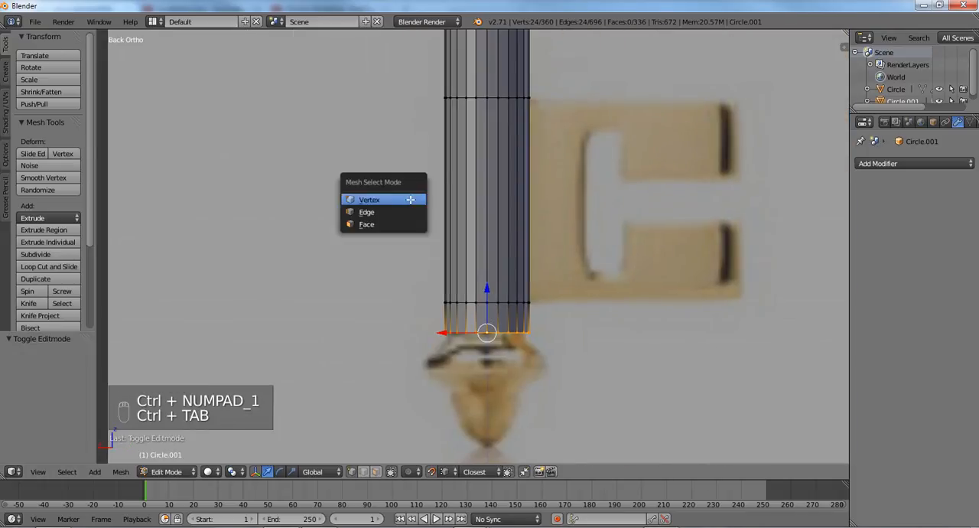
{"action": "left_click", "coordinate": [397, 223]}
{"action": "right_click", "coordinate": [470, 198]}
{"action": "right_click", "coordinate": [481, 199], "text": "shift"}
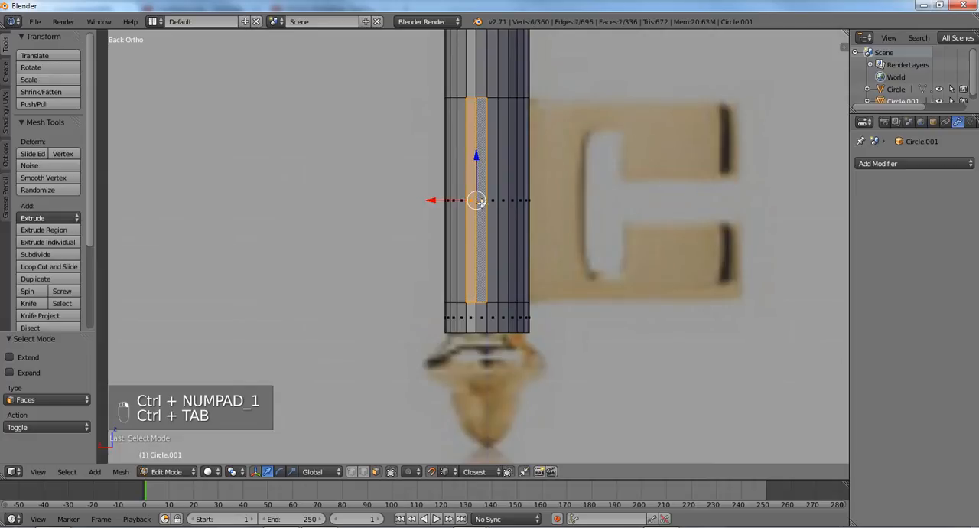
{"action": "right_click", "coordinate": [493, 205], "text": "shift"}
{"action": "right_click", "coordinate": [503, 204], "text": "shift"}
{"action": "right_click", "coordinate": [511, 207], "text": "shift"}
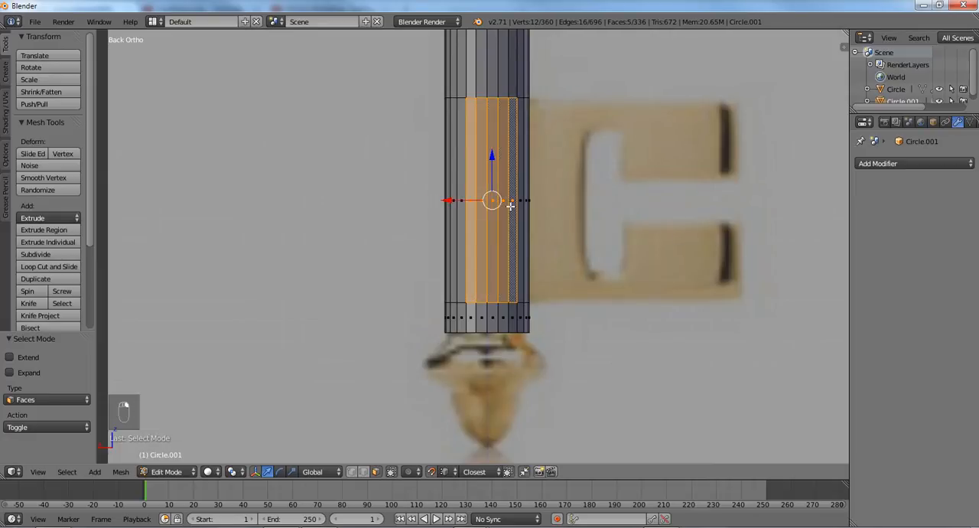
{"action": "right_click", "coordinate": [461, 200], "text": "shift"}
{"action": "middle_click_drag", "start_coordinate": [461, 199], "coordinate": [419, 257]}
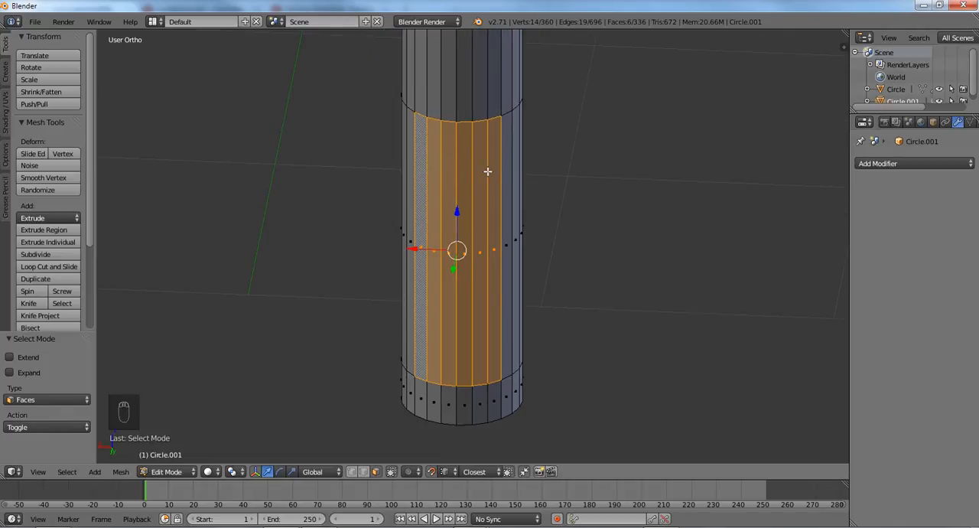
{"action": "key", "text": "ctrl+KP_3"}
{"action": "key", "text": "KP_3"}
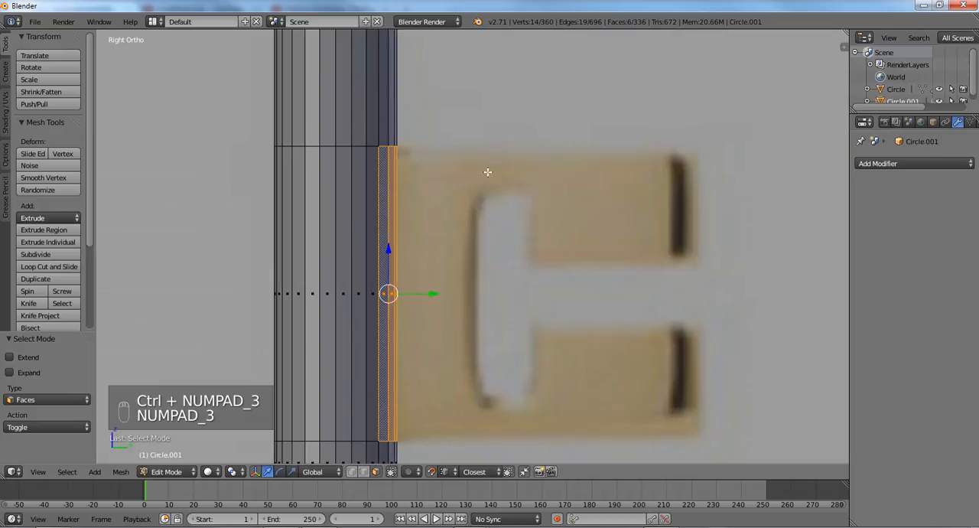
{"action": "key", "text": "e"}
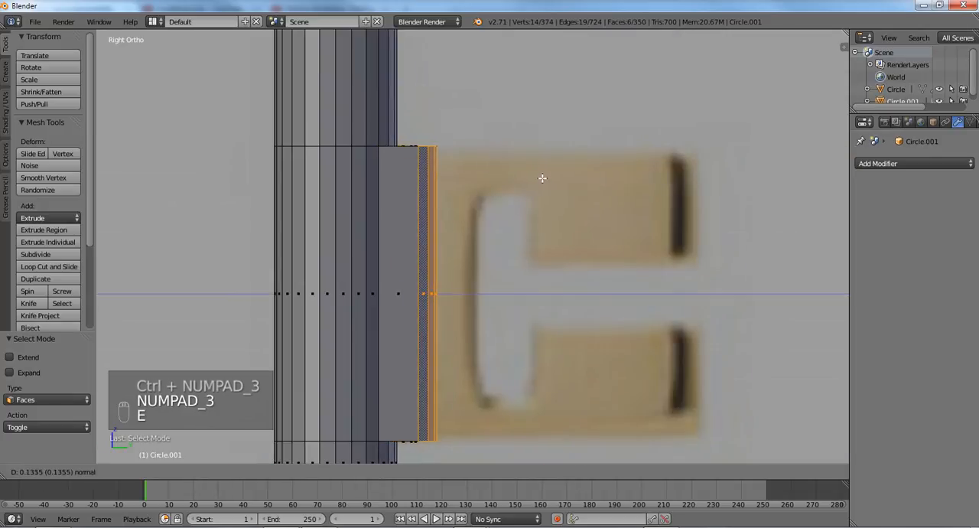
{"action": "right_click", "coordinate": [542, 177]}
{"action": "middle_click_drag", "start_coordinate": [542, 178], "coordinate": [474, 191]}
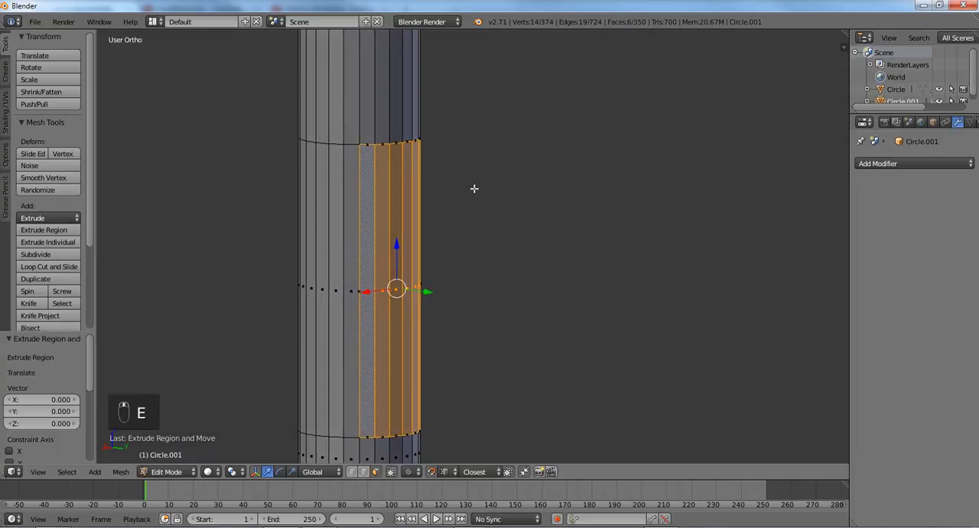
{"action": "key", "text": "ctrl+z"}
{"action": "key", "text": "ctrl+z"}
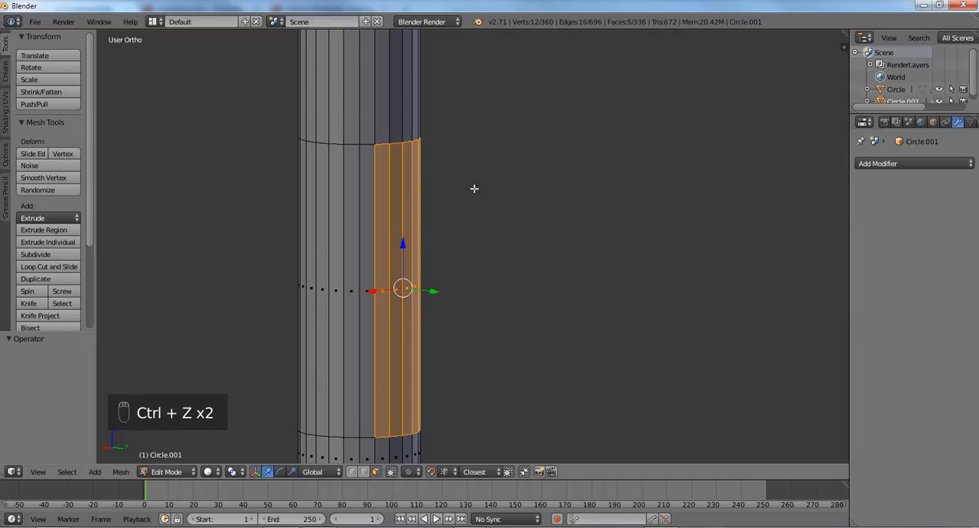
{"action": "key", "text": "ctrl+shift+z"}
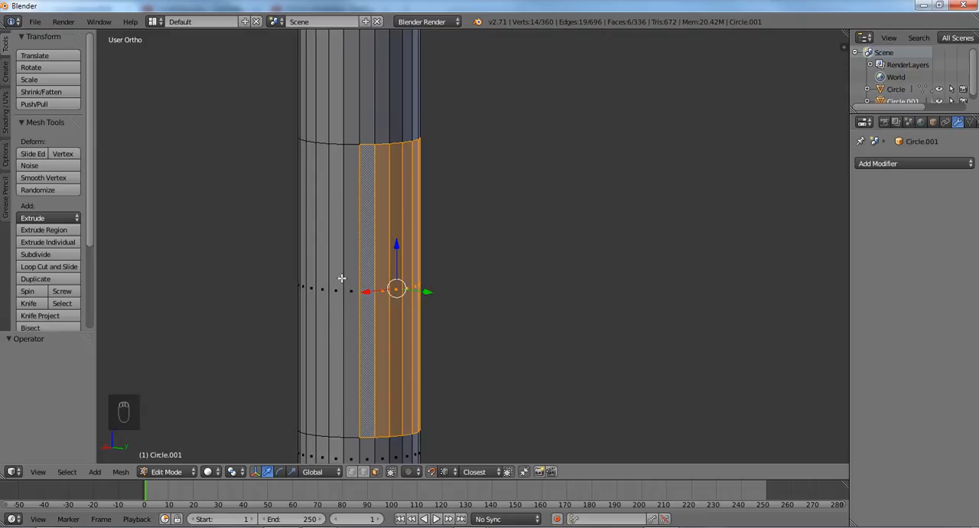
- Inset the six selected shaft faces by a thickness of 0.025
{"action": "middle_click_drag", "start_coordinate": [503, 345], "coordinate": [482, 328]}
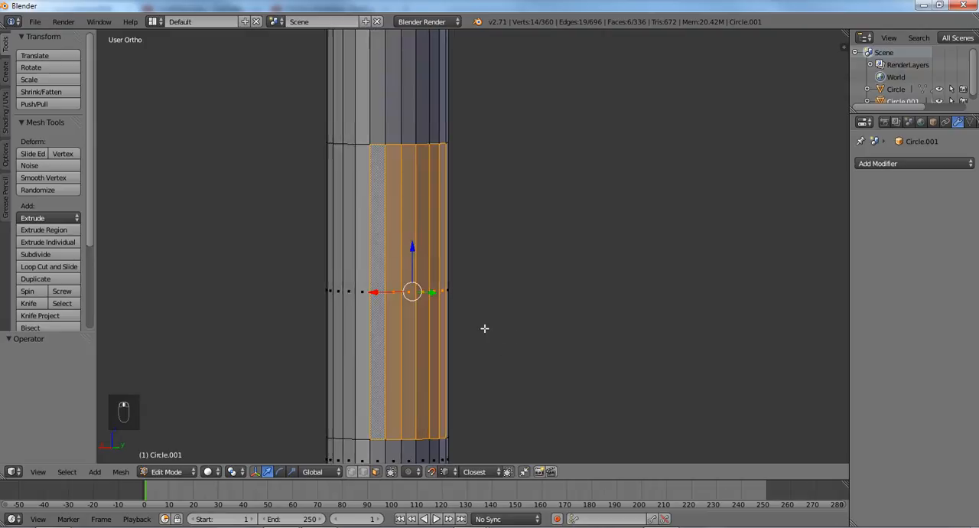
{"action": "key", "text": "i"}
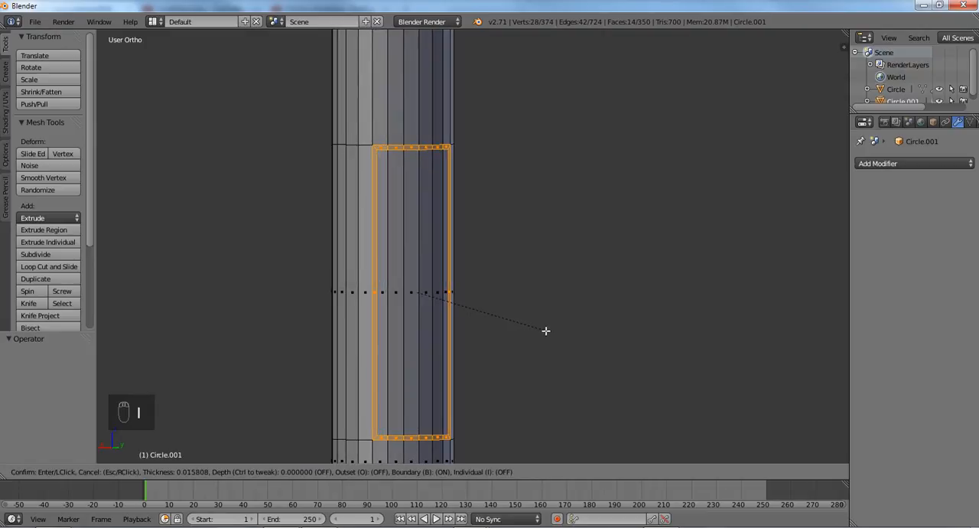
{"action": "left_click", "coordinate": [542, 329]}
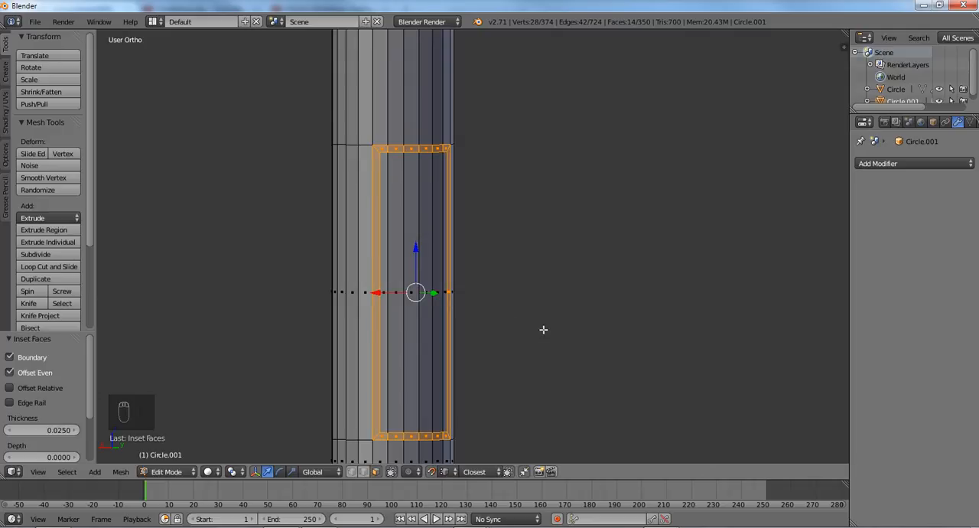
- Select the six inner faces enclosed by the new inset border
{"action": "scroll", "coordinate": [502, 291], "scroll_direction": "down", "scroll_amount": 1}
{"action": "middle_click_drag", "start_coordinate": [487, 303], "coordinate": [403, 239]}
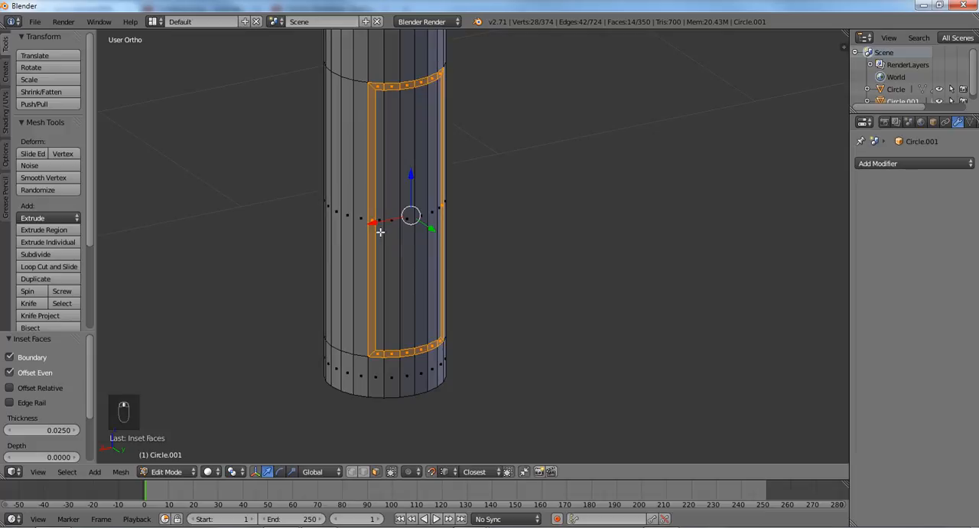
{"action": "right_click", "coordinate": [380, 231]}
{"action": "right_click", "coordinate": [399, 232], "text": "shift"}
{"action": "right_click", "coordinate": [418, 229], "text": "shift"}
{"action": "right_click", "coordinate": [431, 222], "text": "shift"}
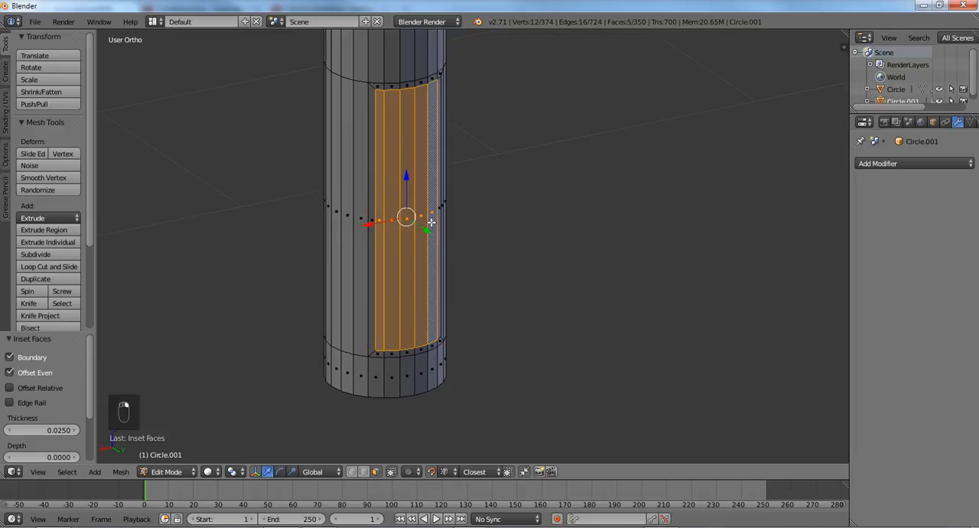
{"action": "middle_click_drag", "start_coordinate": [431, 221], "coordinate": [415, 238]}
{"action": "right_click", "coordinate": [482, 224], "text": "shift"}
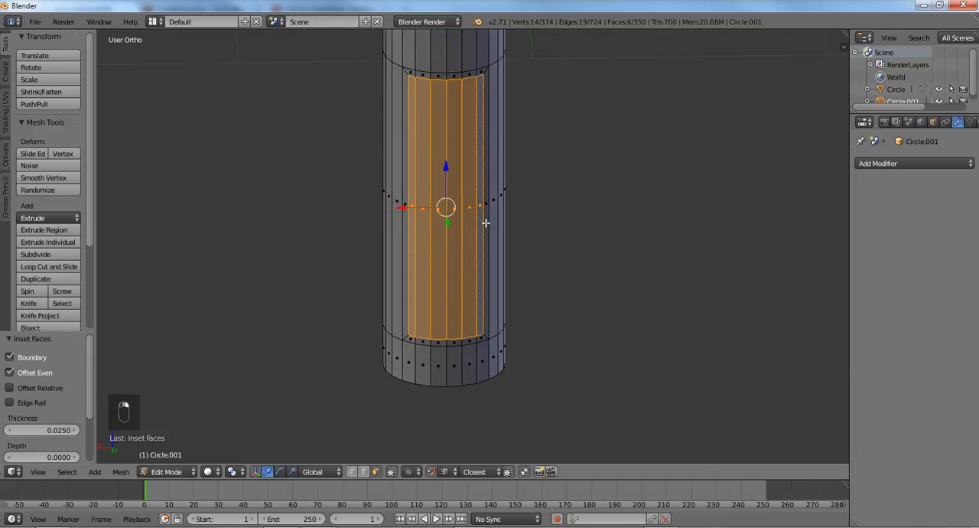
{"action": "middle_click_drag", "start_coordinate": [463, 222], "coordinate": [509, 222]}
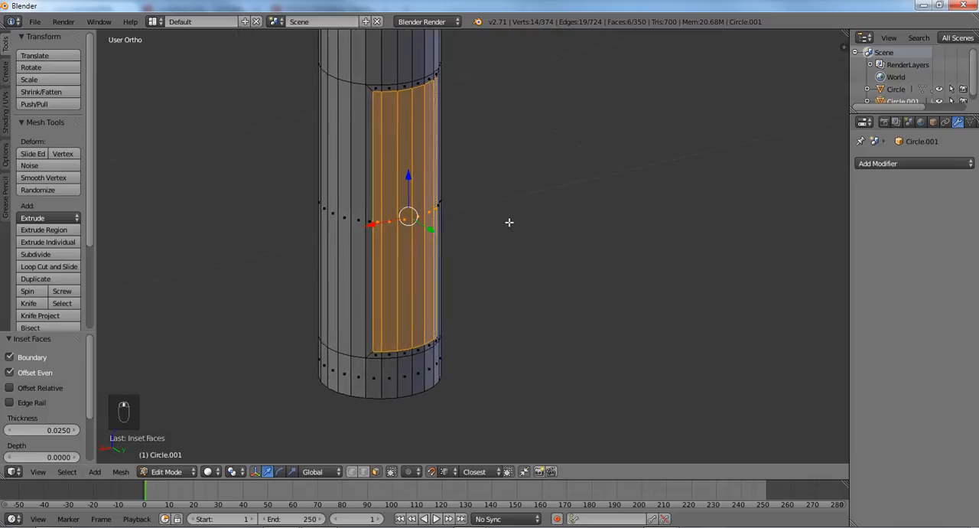
- Extrude the six inner faces about 0.275 outward along Y to start the bit, and flatten their end by scaling Y to 0
{"action": "key", "text": "KP_3"}
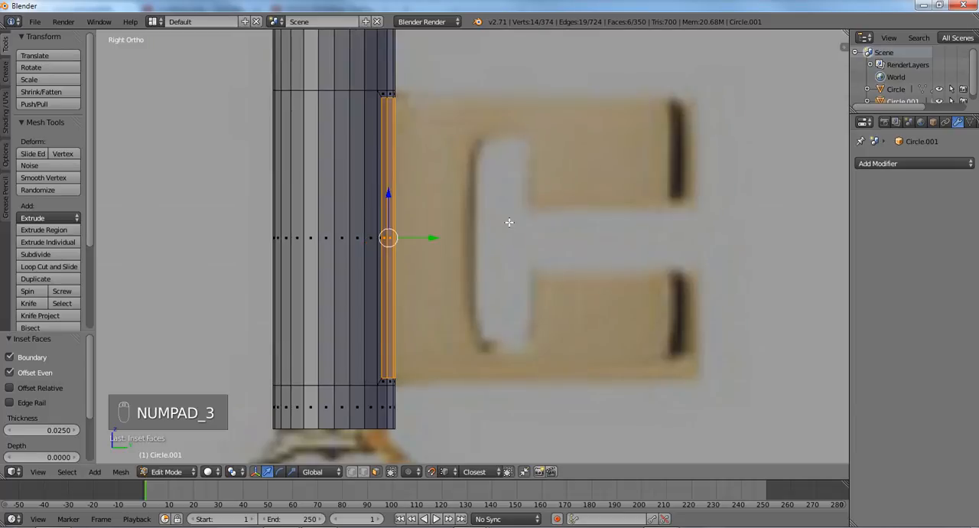
{"action": "key", "text": "e"}
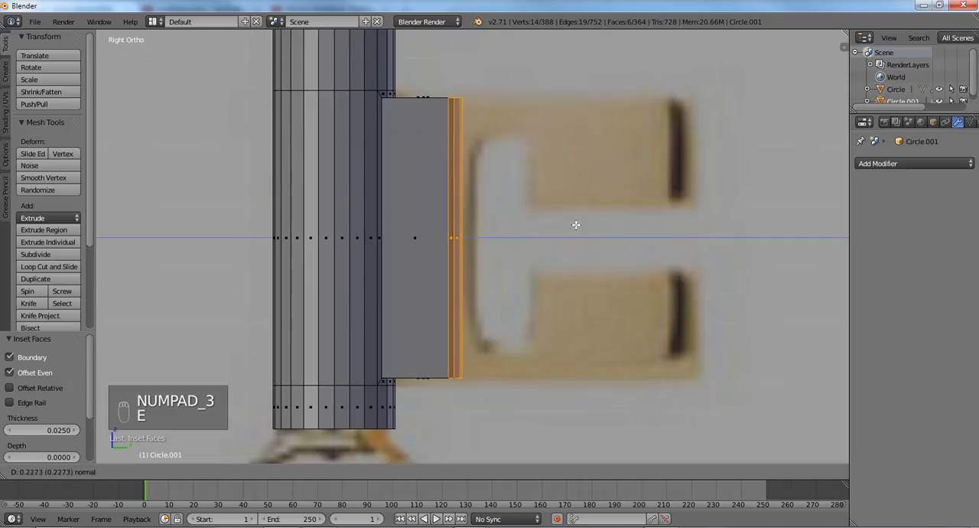
{"action": "left_click", "coordinate": [590, 225]}
{"action": "key", "text": "s"}
{"action": "key", "text": "y"}
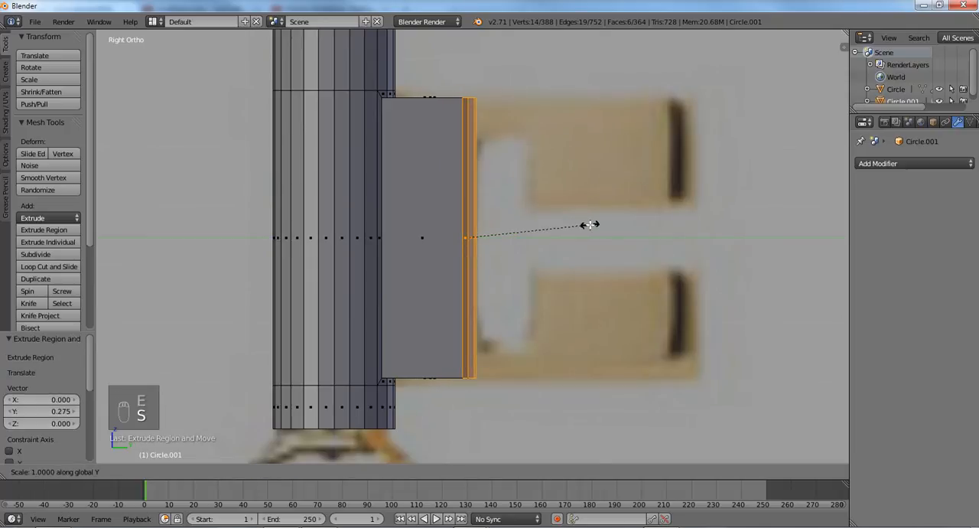
{"action": "key", "text": "0"}
{"action": "key", "text": "Return"}
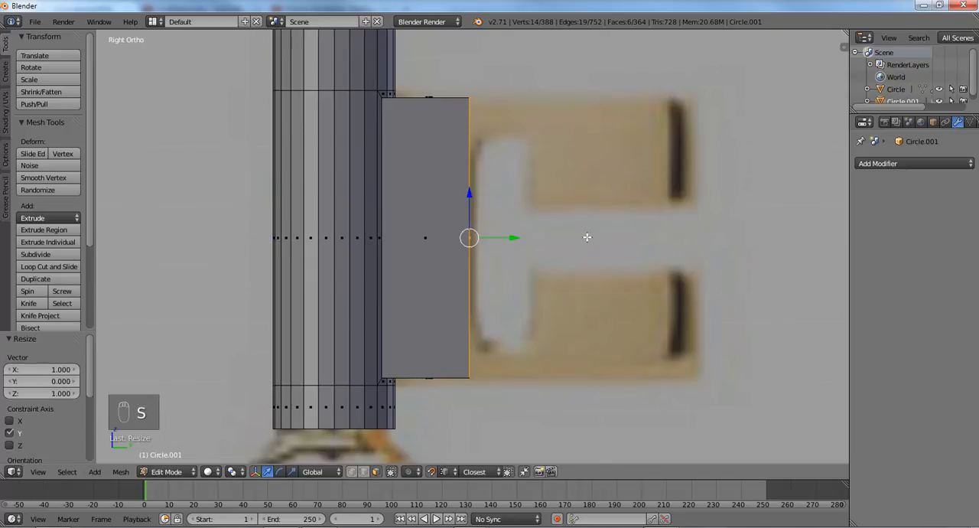
- Show the mesh in wireframe and move the bit's end about 0.006 along Y to the slot's inner edge
{"action": "key", "text": "g"}
{"action": "right_click", "coordinate": [591, 237]}
{"action": "key", "text": "z"}
{"action": "key", "text": "g"}
{"action": "key", "text": "y"}
{"action": "left_click", "coordinate": [592, 236]}
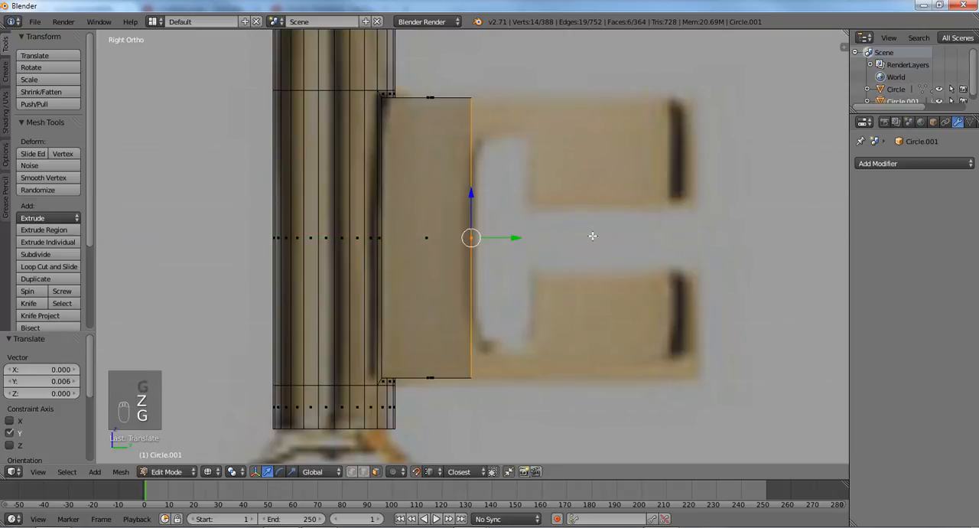
- Extrude the bit's end about 0.209 to the slot's far edge and about 0.548 more to the bit's outer edge
{"action": "key", "text": "e"}
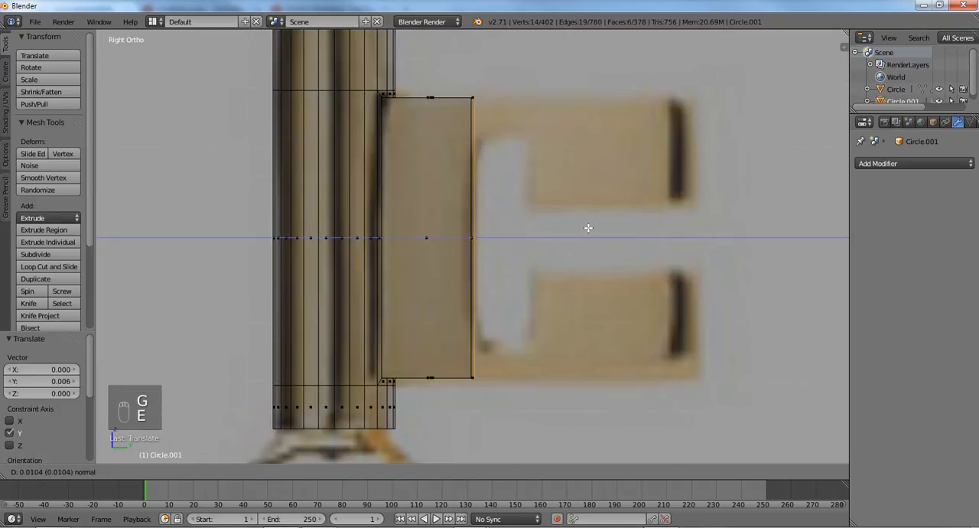
{"action": "left_click", "coordinate": [645, 234]}
{"action": "key", "text": "e"}
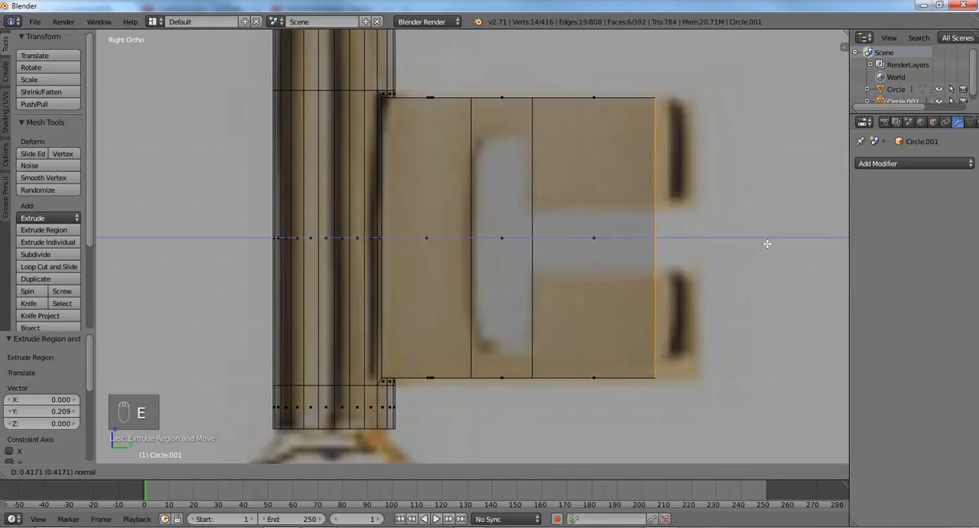
{"action": "left_click", "coordinate": [806, 251]}
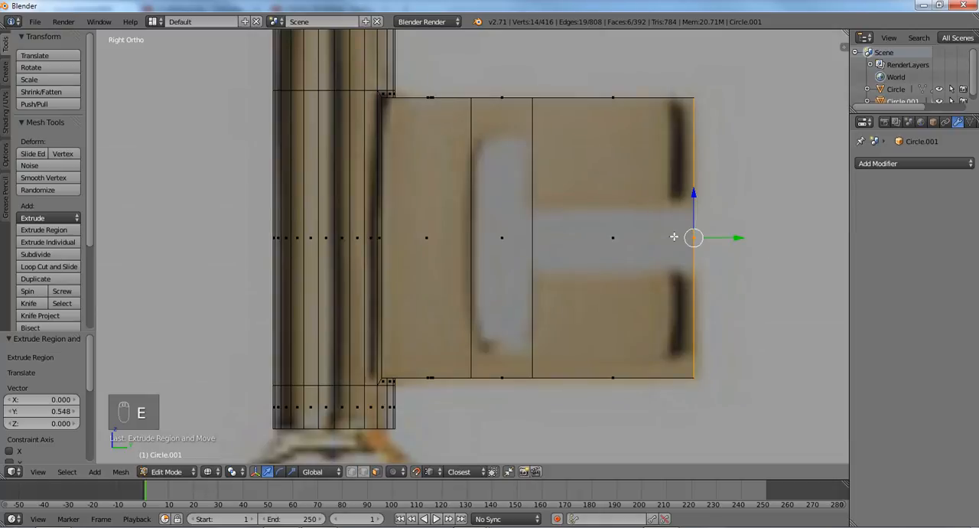
- Add a horizontal loop cut through the middle of the bit and bevel it by 0.113 to match the central gap
{"action": "key", "text": "ctrl+r"}
{"action": "left_click", "coordinate": [671, 237]}
{"action": "key", "text": "ctrl+b"}
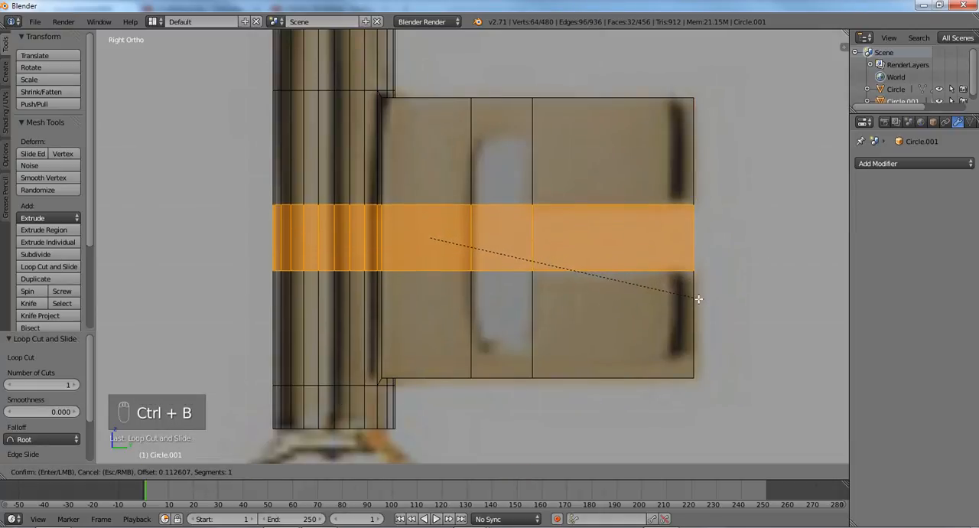
{"action": "left_click", "coordinate": [696, 296]}
- Add a horizontal loop cut at the slot's upper edge and flatten it by scaling Z to 0
{"action": "key", "text": "ctrl+r"}
{"action": "left_click", "coordinate": [528, 144]}
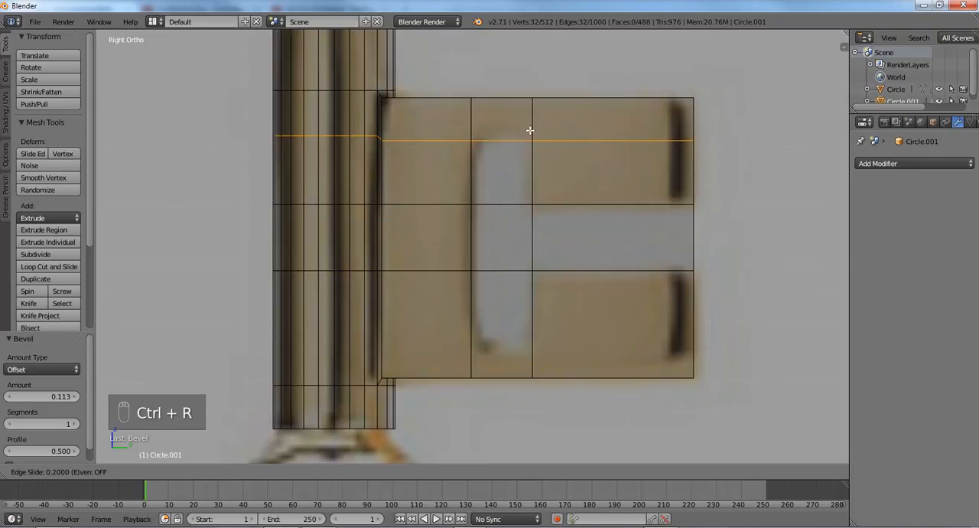
{"action": "left_click", "coordinate": [530, 130]}
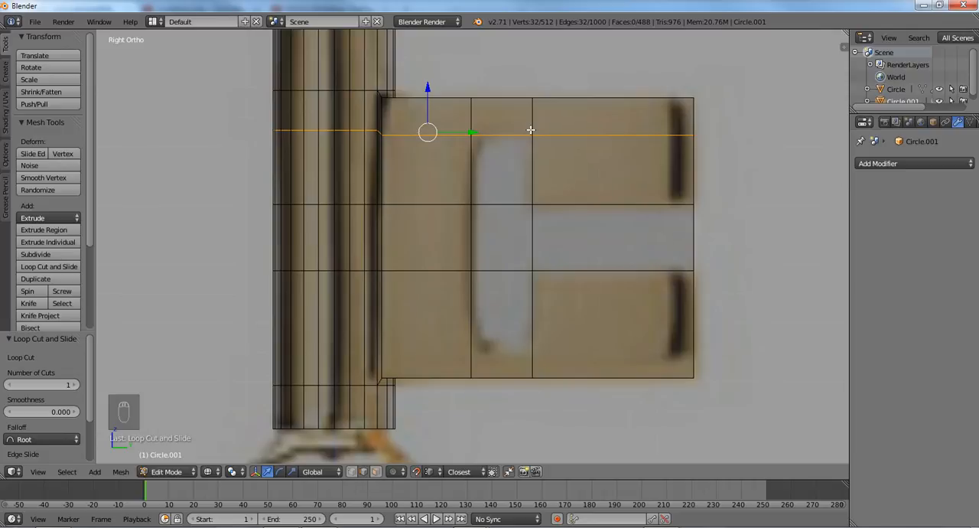
{"action": "key", "text": "s"}
{"action": "key", "text": "z"}
{"action": "key", "text": "0"}
{"action": "key", "text": "Return"}
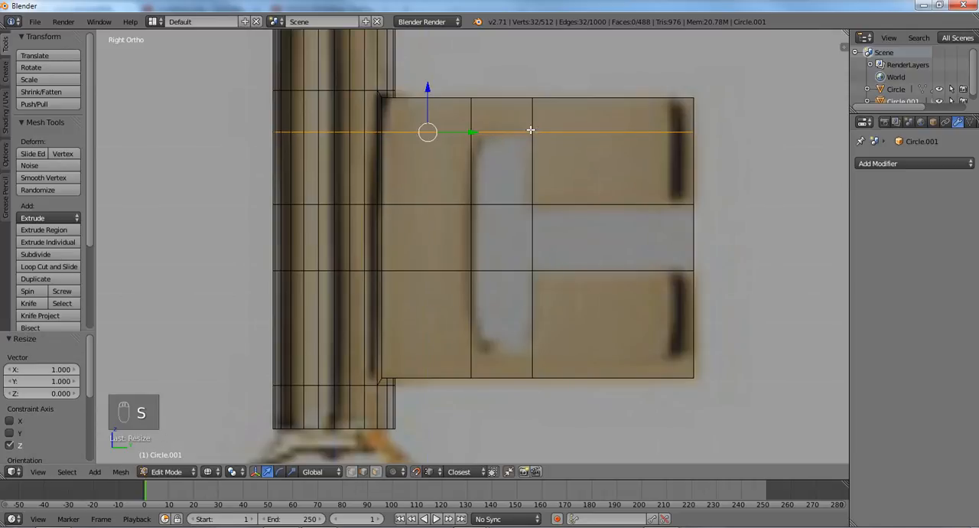
- Turn snapping off, add a horizontal loop cut at the slot's lower edge, and flatten it by scaling Z to 0
{"action": "key", "text": "shift+Tab"}
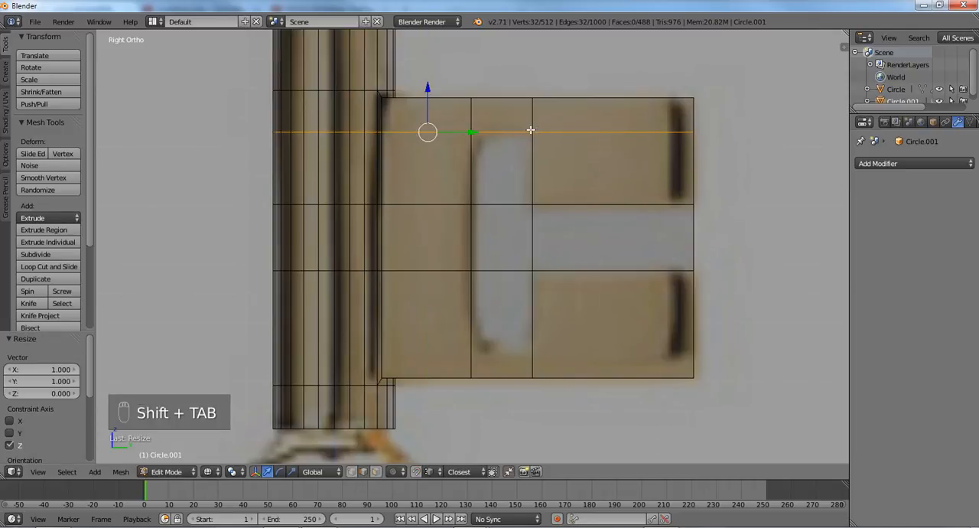
{"action": "key", "text": "ctrl+r"}
{"action": "left_click", "coordinate": [519, 326]}
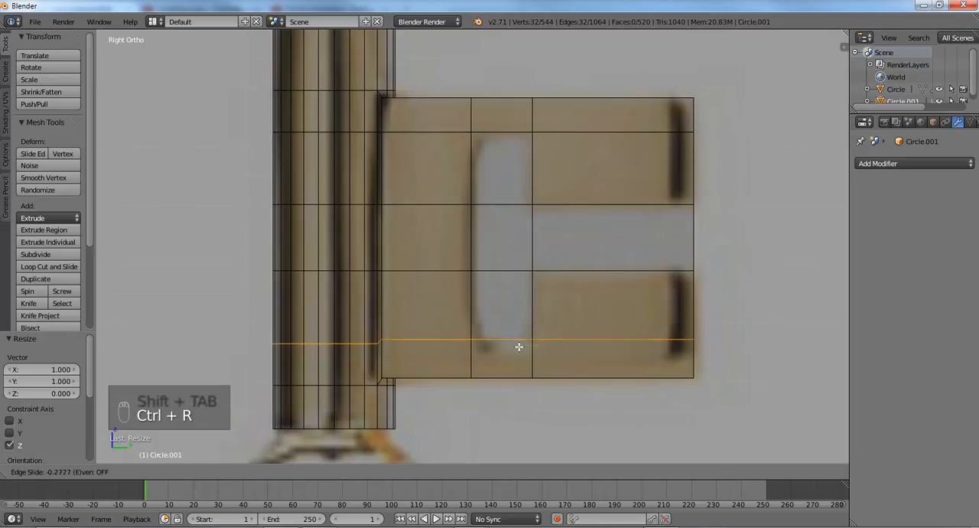
{"action": "left_click", "coordinate": [520, 351]}
{"action": "key", "text": "s"}
{"action": "key", "text": "z"}
{"action": "key", "text": "0"}
{"action": "key", "text": "Return"}
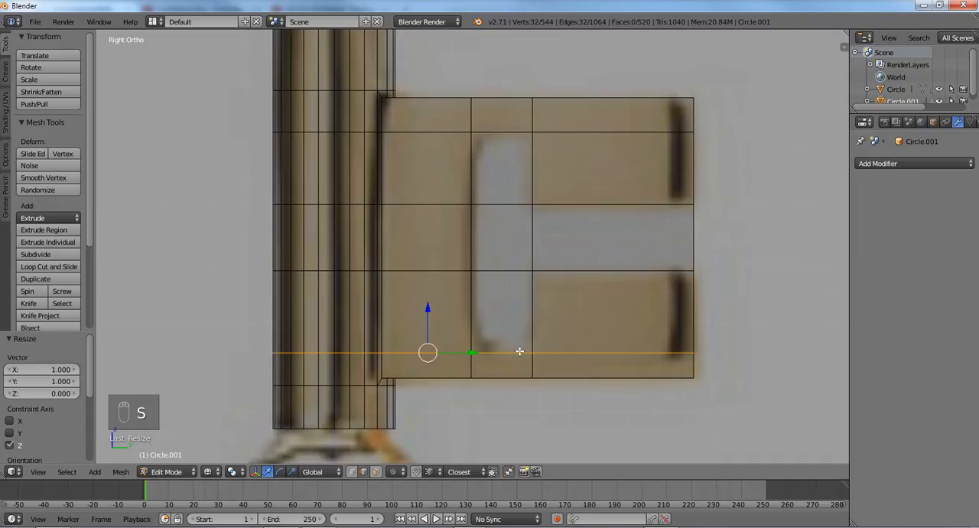
- Select the faces covering the slot and central gap on both sides of the bit and delete them
{"action": "key", "text": "a"}
{"action": "key", "text": "ctrl+Tab"}
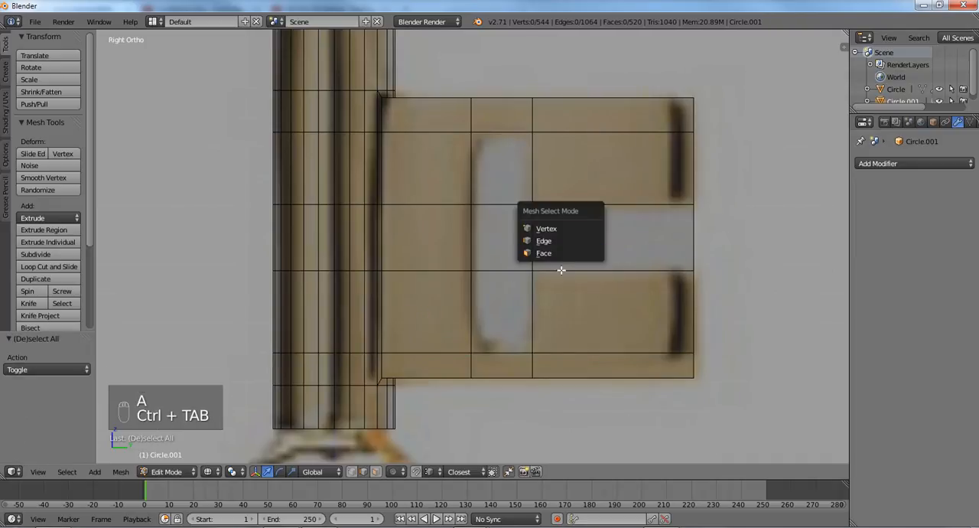
{"action": "left_click", "coordinate": [561, 252]}
{"action": "right_click", "coordinate": [514, 174]}
{"action": "key", "text": "a"}
{"action": "key", "text": "c"}
{"action": "mouse_move", "coordinate": [502, 164]}
{"action": "left_mouse_down"}
{"action": "mouse_move", "coordinate": [501, 329]}
{"action": "mouse_move", "coordinate": [635, 238]}
{"action": "mouse_move", "coordinate": [703, 241]}
{"action": "left_mouse_up"}
{"action": "right_click", "coordinate": [706, 242]}
{"action": "key", "text": "x"}
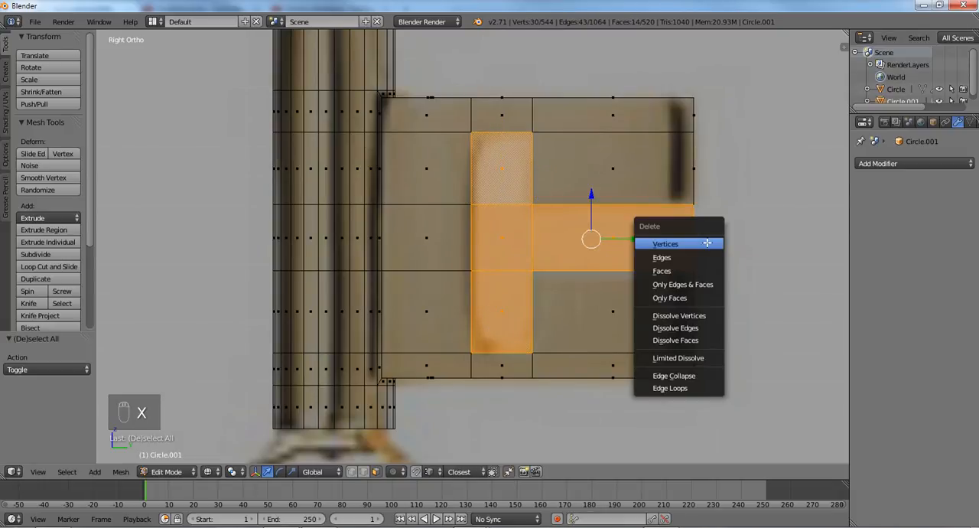
{"action": "left_click", "coordinate": [688, 272]}
- In vertex selection with solid shading, fill a face between the four corner vertices of the upper prong's slot-side wall
{"action": "key", "text": "ctrl+Tab"}
{"action": "left_click", "coordinate": [688, 250]}
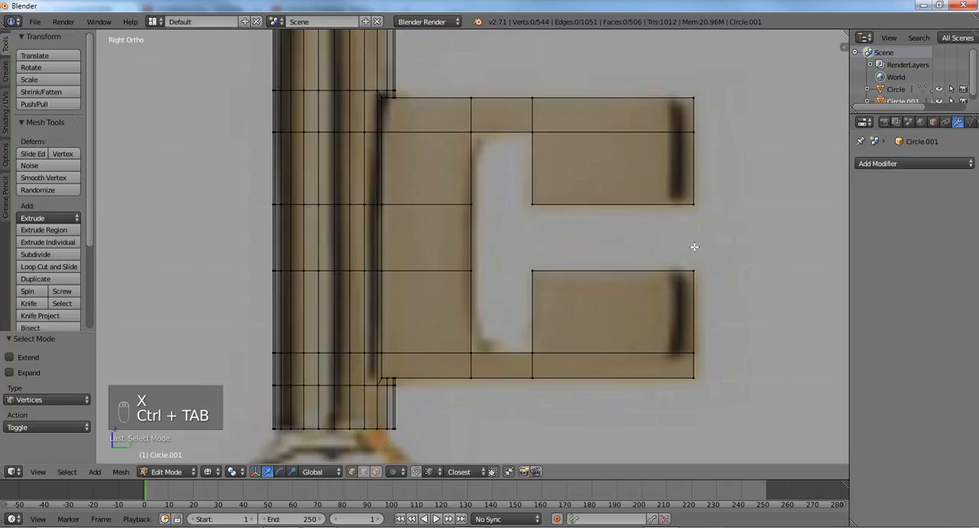
{"action": "key", "text": "z"}
{"action": "middle_click_drag", "start_coordinate": [629, 240], "coordinate": [566, 268]}
{"action": "scroll", "coordinate": [517, 316], "scroll_direction": "up", "scroll_amount": 3}
{"action": "right_click", "coordinate": [516, 321]}
{"action": "middle_click_drag", "start_coordinate": [515, 322], "coordinate": [544, 314]}
{"action": "middle_click_drag", "start_coordinate": [507, 182], "coordinate": [568, 81]}
{"action": "right_click", "coordinate": [572, 73]}
{"action": "right_click", "coordinate": [552, 92], "text": "shift"}
{"action": "right_click", "coordinate": [552, 196], "text": "shift"}
{"action": "right_click", "coordinate": [575, 171], "text": "shift"}
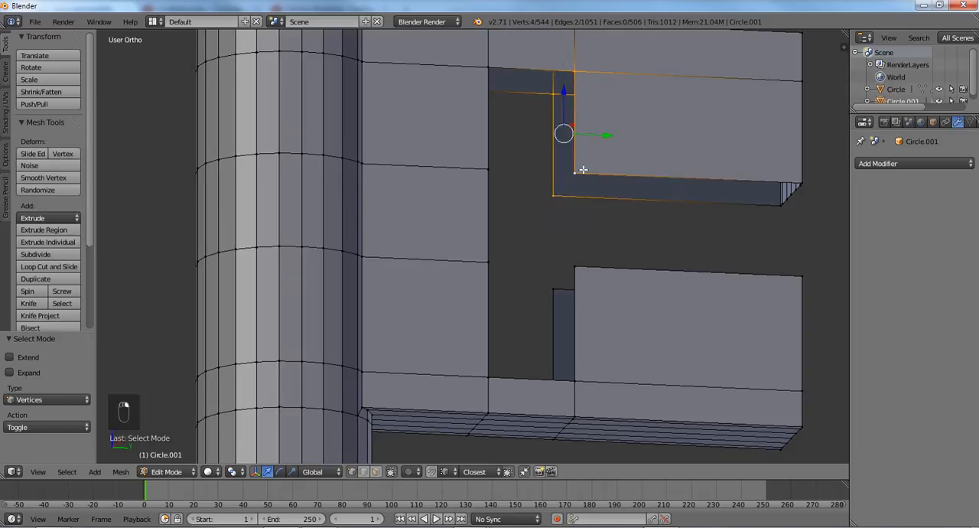
{"action": "key", "text": "f"}
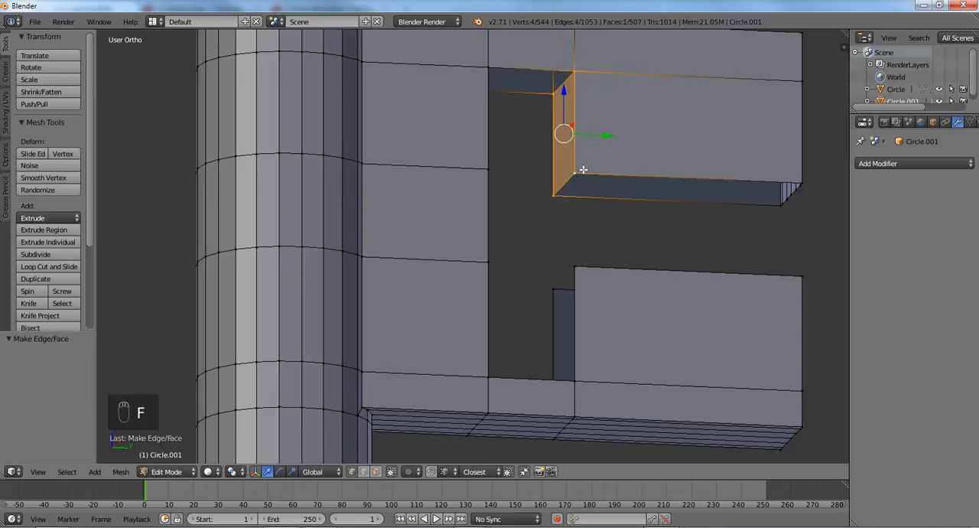
- Switch to edge selection and fill the remaining open walls around the slot and the prongs with faces
{"action": "key", "text": "ctrl+Tab"}
{"action": "left_click", "coordinate": [570, 166]}
{"action": "right_click", "coordinate": [558, 105]}
{"action": "right_click", "coordinate": [571, 81], "text": "shift"}
{"action": "middle_click_drag", "start_coordinate": [572, 81], "coordinate": [533, 113]}
{"action": "middle_click_drag", "start_coordinate": [535, 112], "coordinate": [546, 198]}
{"action": "key", "text": "f"}
{"action": "key", "text": "f"}
{"action": "key", "text": "f"}
{"action": "key", "text": "f"}
{"action": "key", "text": "f"}
{"action": "key", "text": "f"}
{"action": "key", "text": "f"}
{"action": "key", "text": "f"}
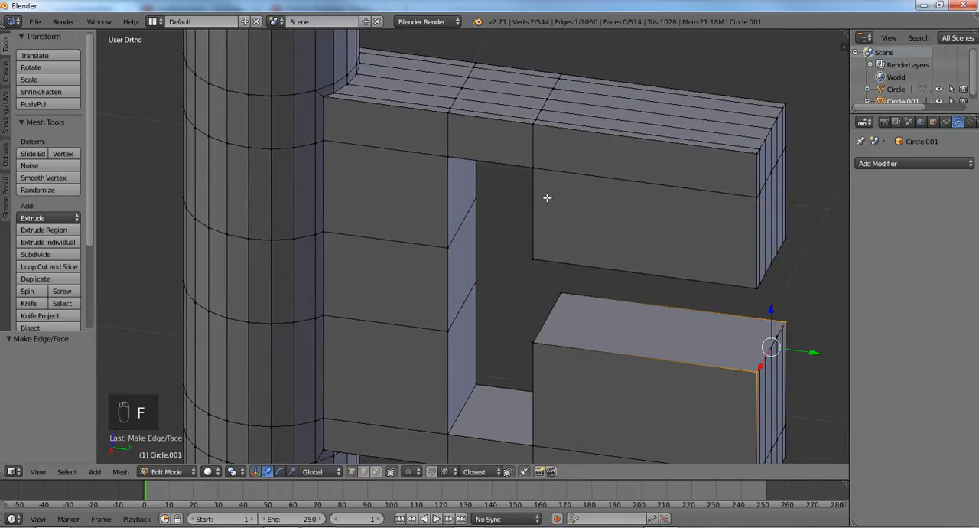
- Undo the last face fill on top of the lower prong and clear the selection
{"action": "key", "text": "ctrl+z"}
{"action": "middle_click_drag", "start_coordinate": [547, 197], "coordinate": [681, 210]}
{"action": "key", "text": "a"}
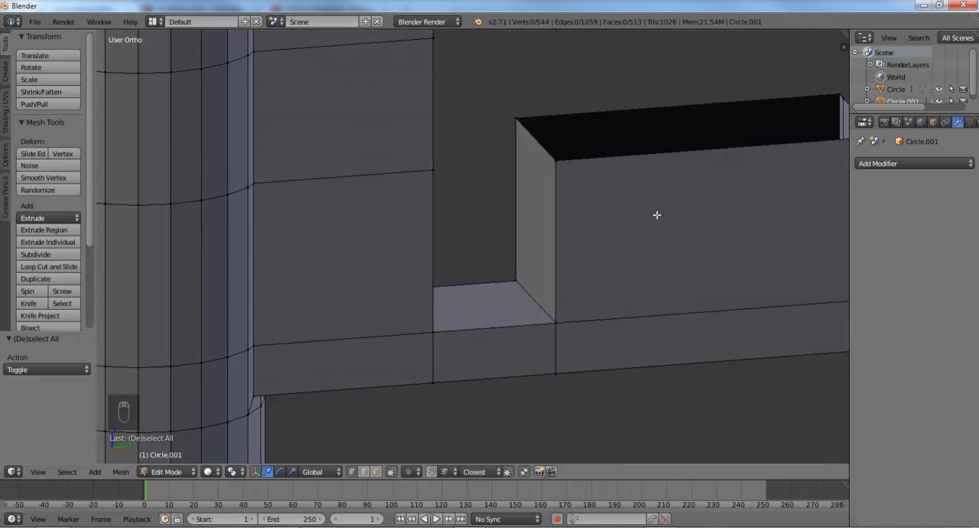
- Add one centred loop cut running along the slot's inner walls
{"action": "scroll", "coordinate": [656, 215], "scroll_direction": "down", "scroll_amount": 5}
{"action": "middle_click_drag", "start_coordinate": [616, 160], "coordinate": [522, 163]}
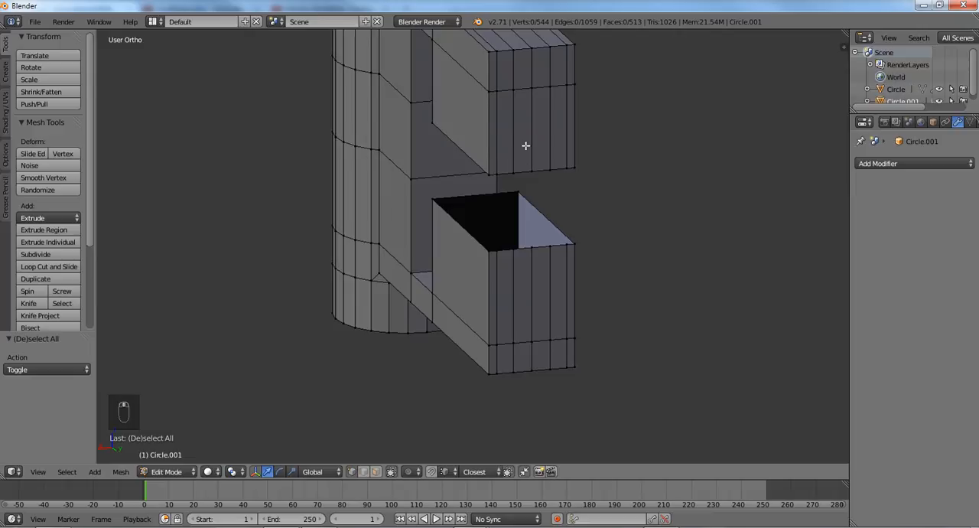
{"action": "middle_click_drag", "start_coordinate": [566, 145], "coordinate": [607, 151]}
{"action": "middle_click_drag", "start_coordinate": [529, 116], "coordinate": [536, 192], "text": "shift"}
{"action": "scroll", "coordinate": [510, 204], "scroll_direction": "up", "scroll_amount": 1}
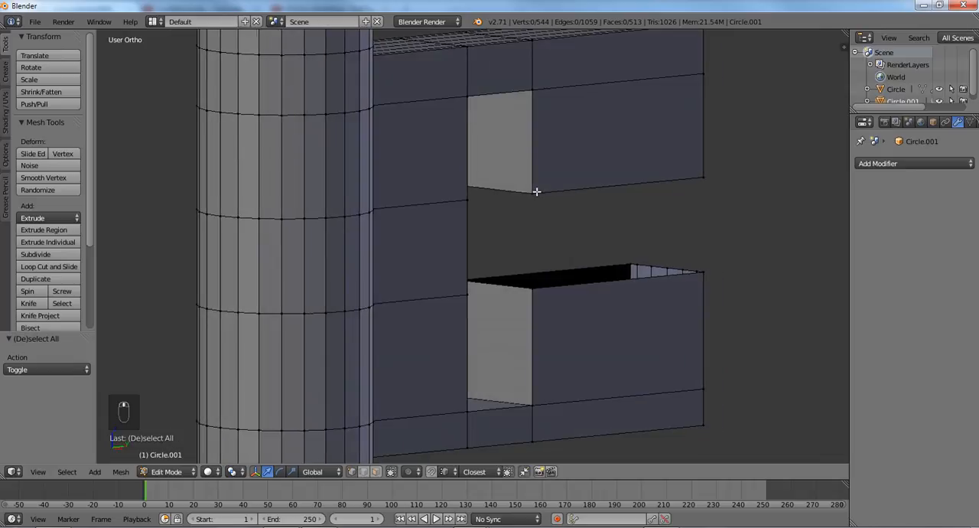
{"action": "key", "text": "ctrl+r"}
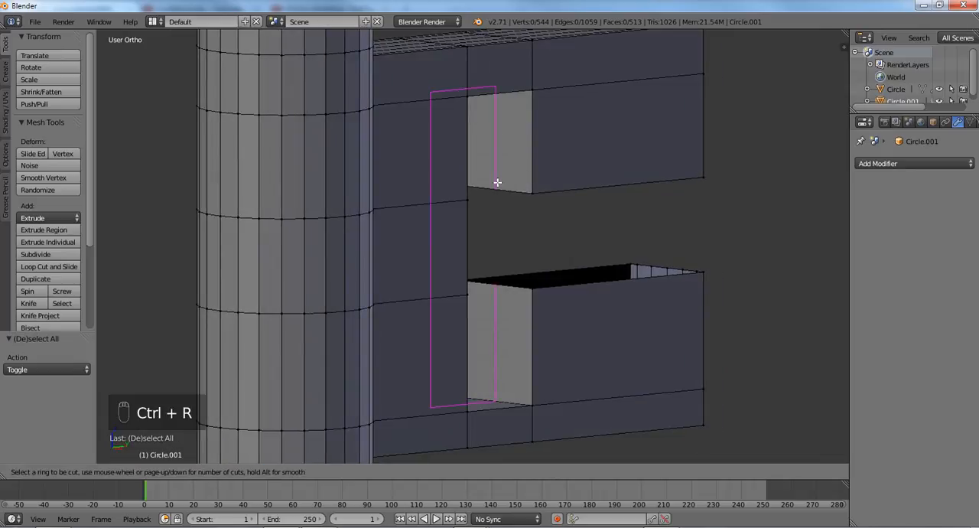
{"action": "left_click", "coordinate": [497, 182]}
{"action": "right_click", "coordinate": [497, 182]}
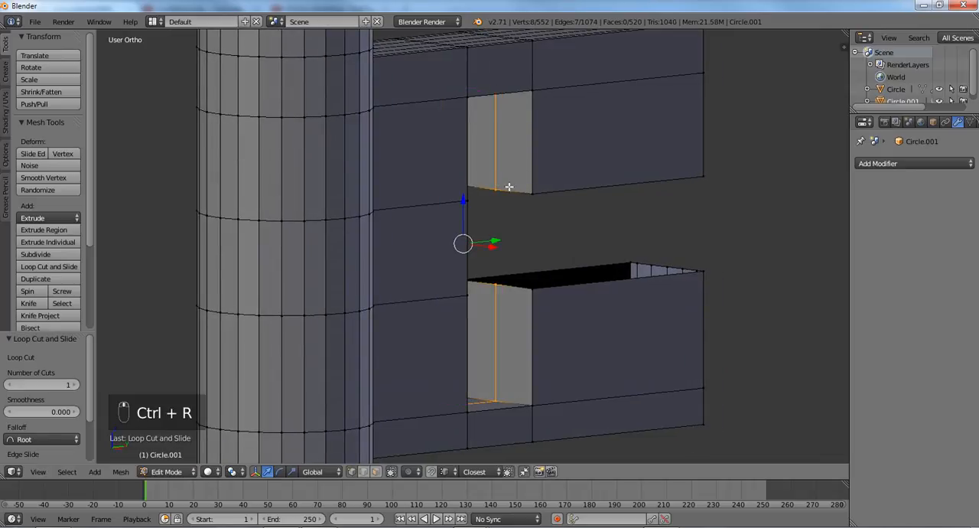
- Bevel the slot-wall loop by about 0.105 with 4 segments and clear the selection
{"action": "middle_click_drag", "start_coordinate": [509, 186], "coordinate": [486, 271]}
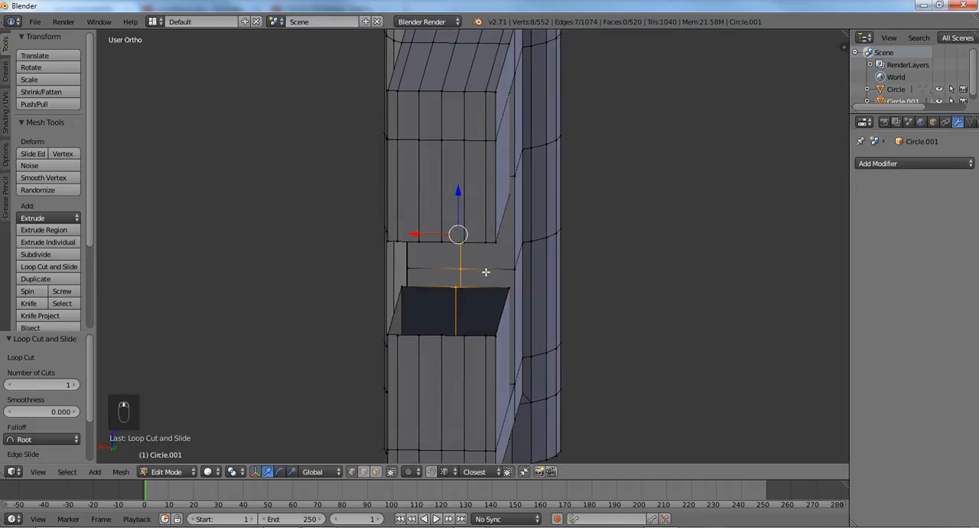
{"action": "key", "text": "ctrl+b"}
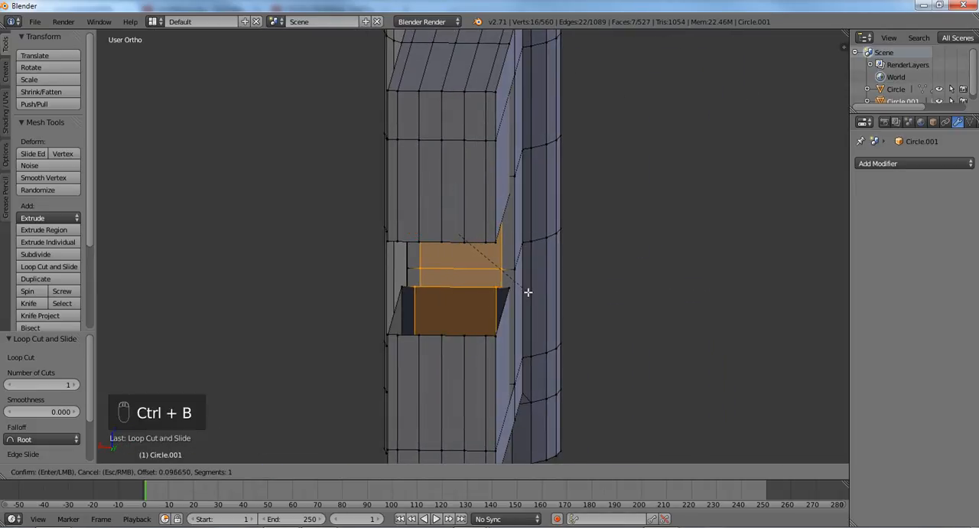
{"action": "scroll", "coordinate": [531, 294], "scroll_direction": "up", "scroll_amount": 1}
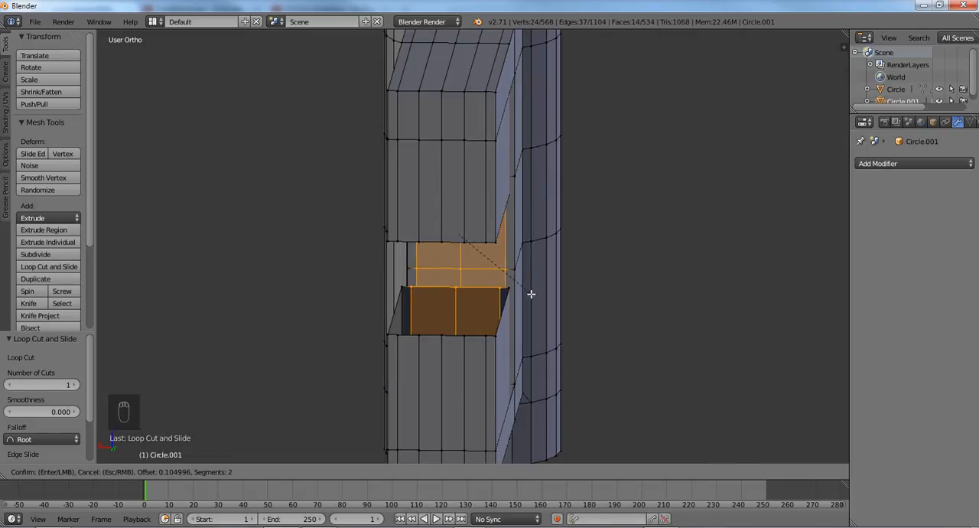
{"action": "scroll", "coordinate": [530, 294], "scroll_direction": "up", "scroll_amount": 1}
{"action": "scroll", "coordinate": [530, 294], "scroll_direction": "up", "scroll_amount": 1}
{"action": "left_click", "coordinate": [531, 294]}
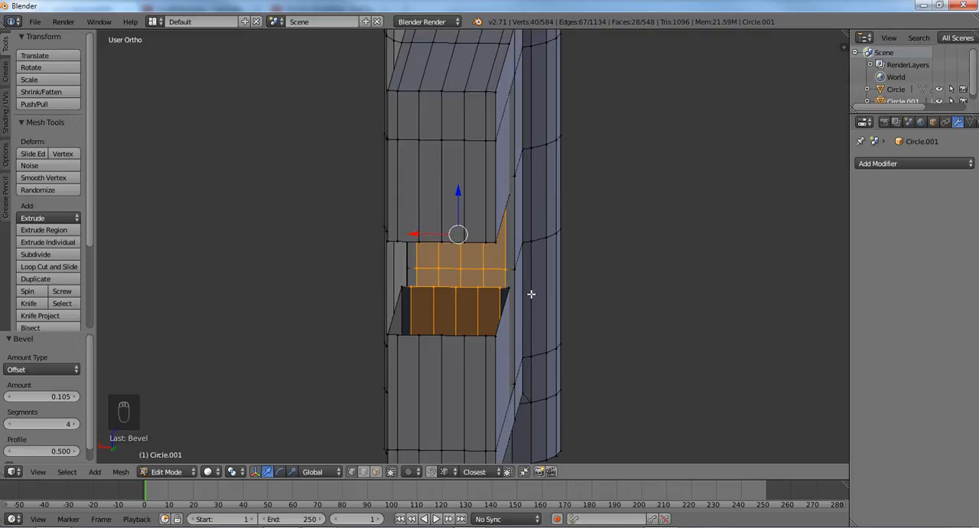
{"action": "middle_click_drag", "start_coordinate": [465, 275], "coordinate": [527, 288]}
{"action": "key", "text": "a"}
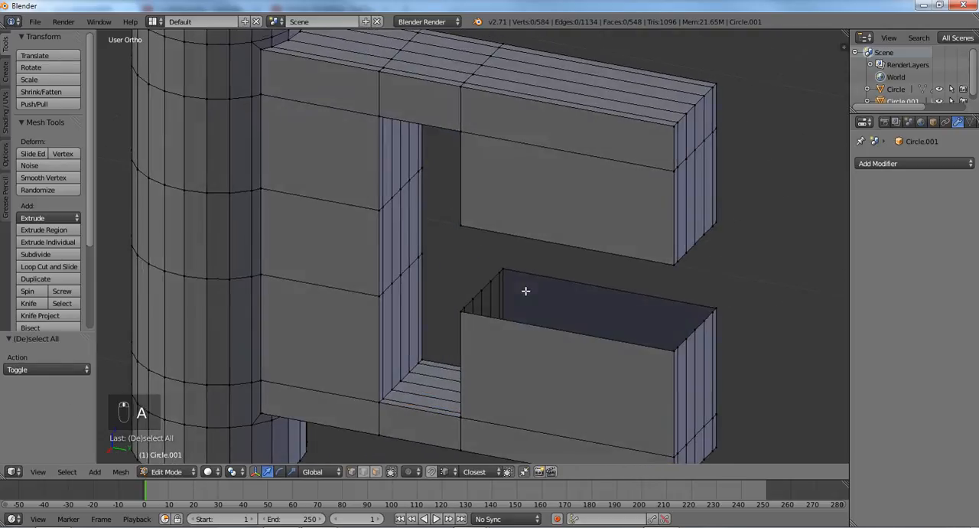
- Fill the open top of the lower prong with a row of faces starting from its back edge
{"action": "right_click", "coordinate": [722, 295], "text": "shift"}
{"action": "middle_click_drag", "start_coordinate": [706, 277], "coordinate": [723, 280]}
{"action": "key", "text": "f"}
{"action": "key", "text": "f"}
{"action": "key", "text": "f"}
{"action": "key", "text": "f"}
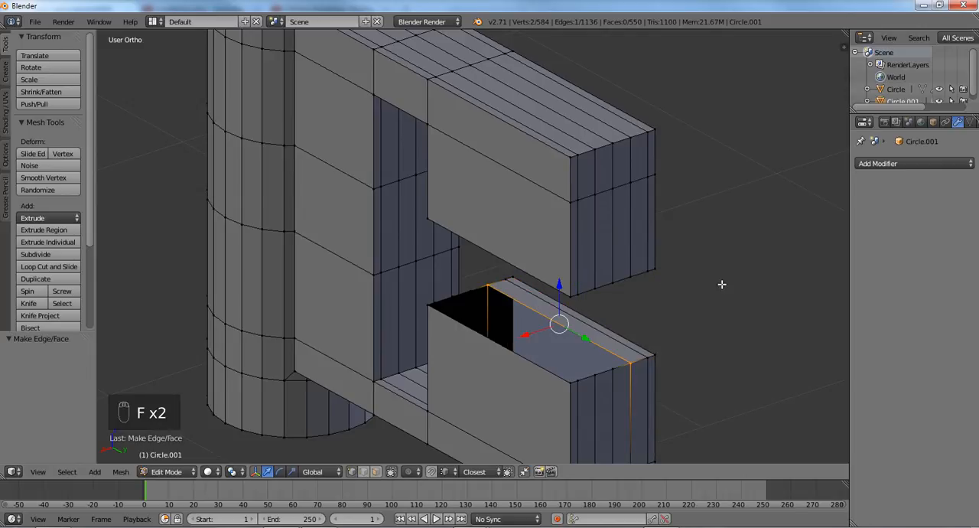
{"action": "key", "text": "f"}
- Fill the open underside of the upper prong with a row of faces and clear the selection
{"action": "key", "text": "f"}
{"action": "middle_click_drag", "start_coordinate": [615, 287], "coordinate": [632, 198]}
{"action": "right_click", "coordinate": [672, 162]}
{"action": "right_click", "coordinate": [515, 193], "text": "shift"}
{"action": "middle_click_drag", "start_coordinate": [577, 219], "coordinate": [620, 221]}
{"action": "key", "text": "f"}
{"action": "key", "text": "f"}
{"action": "key", "text": "f"}
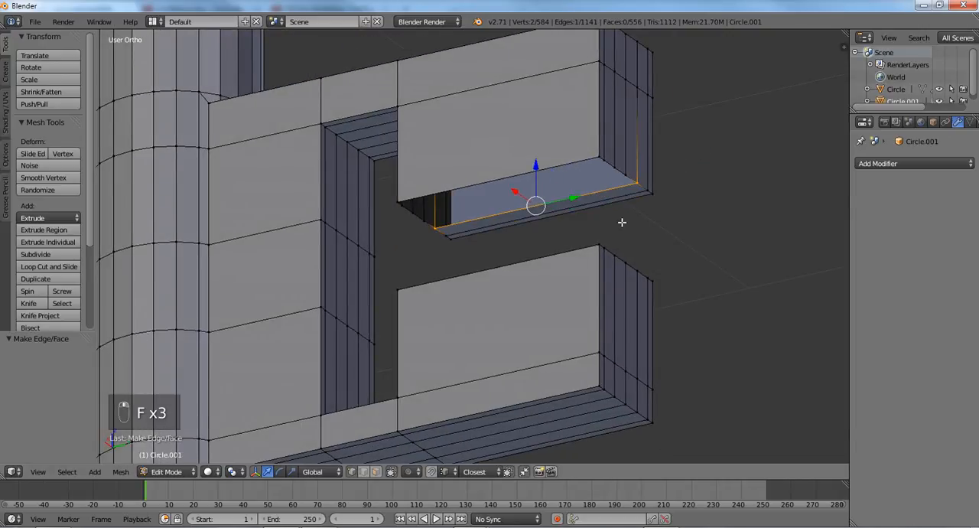
{"action": "key", "text": "f"}
{"action": "key", "text": "f"}
{"action": "key", "text": "f"}
{"action": "key", "text": "f"}
{"action": "key", "text": "f"}
{"action": "key", "text": "f"}
{"action": "key", "text": "a"}
{"action": "middle_click_drag", "start_coordinate": [549, 216], "coordinate": [579, 265]}
{"action": "scroll", "coordinate": [534, 234], "scroll_direction": "down", "scroll_amount": 2}
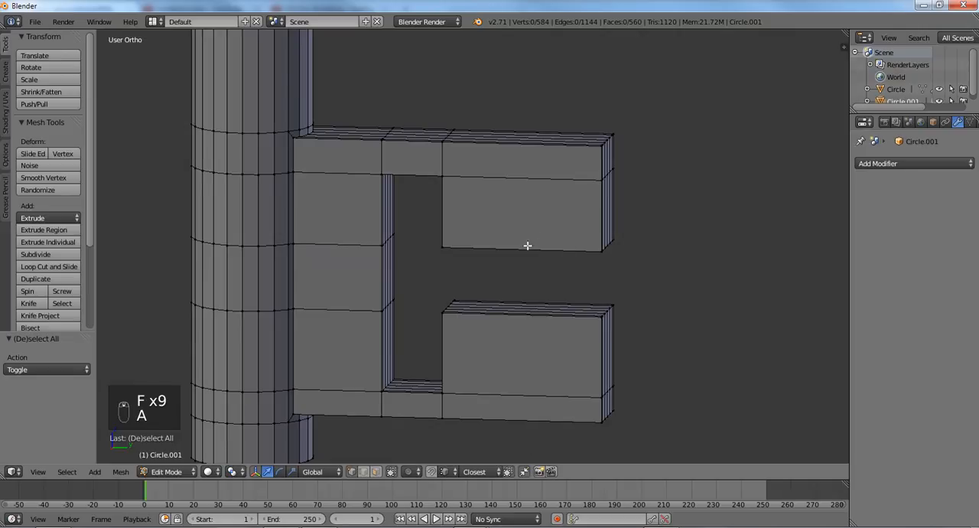
- Apply a level 2 subdivision surface to the key shaft and bit, and return to the right side view
{"action": "key", "text": "ctrl+1"}
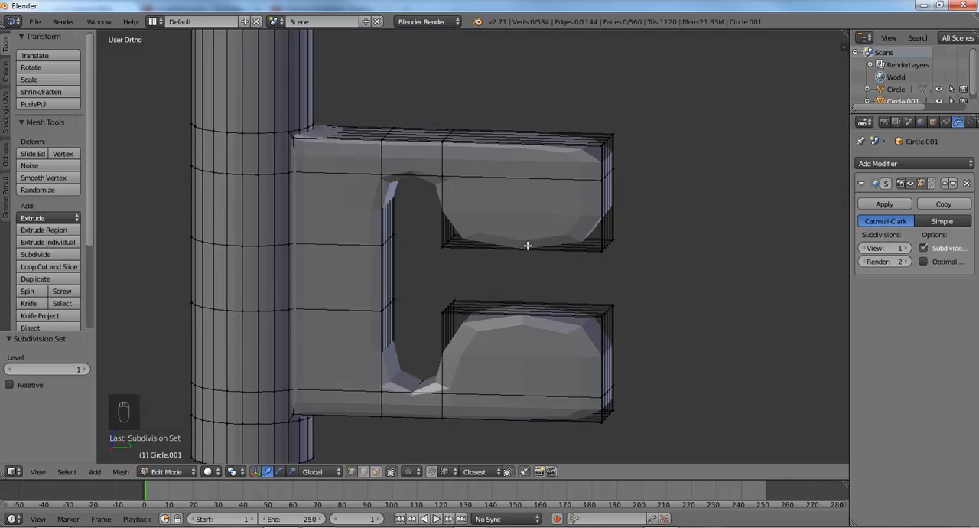
{"action": "key", "text": "ctrl+2"}
{"action": "mouse_move", "coordinate": [533, 228]}
{"action": "middle_mouse_down"}
{"action": "mouse_move", "coordinate": [551, 216]}
{"action": "mouse_move", "coordinate": [575, 225]}
{"action": "mouse_move", "coordinate": [543, 237]}
{"action": "middle_mouse_up"}
{"action": "key", "text": "KP_3"}
{"action": "scroll", "coordinate": [556, 219], "scroll_direction": "down", "scroll_amount": 2}
{"action": "scroll", "coordinate": [554, 233], "scroll_direction": "up", "scroll_amount": 2}
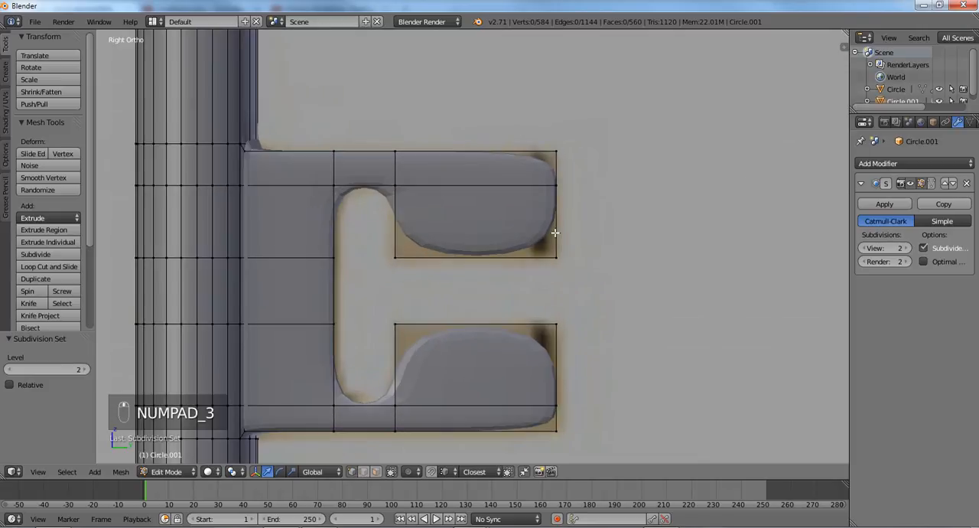
- Add a centred vertical loop cut to the upper prong and another to the lower prong
{"action": "key", "text": "ctrl+r"}
{"action": "left_click", "coordinate": [501, 201]}
{"action": "right_click", "coordinate": [489, 203]}
{"action": "key", "text": "ctrl+r"}
{"action": "left_click", "coordinate": [484, 317]}
{"action": "right_click", "coordinate": [483, 317]}
- Select both vertical prong loops and bevel them together by about 0.101
{"action": "right_click", "coordinate": [477, 224], "text": "alt"}
{"action": "right_click", "coordinate": [478, 354], "text": "alt+shift"}
{"action": "key", "text": "ctrl+b"}
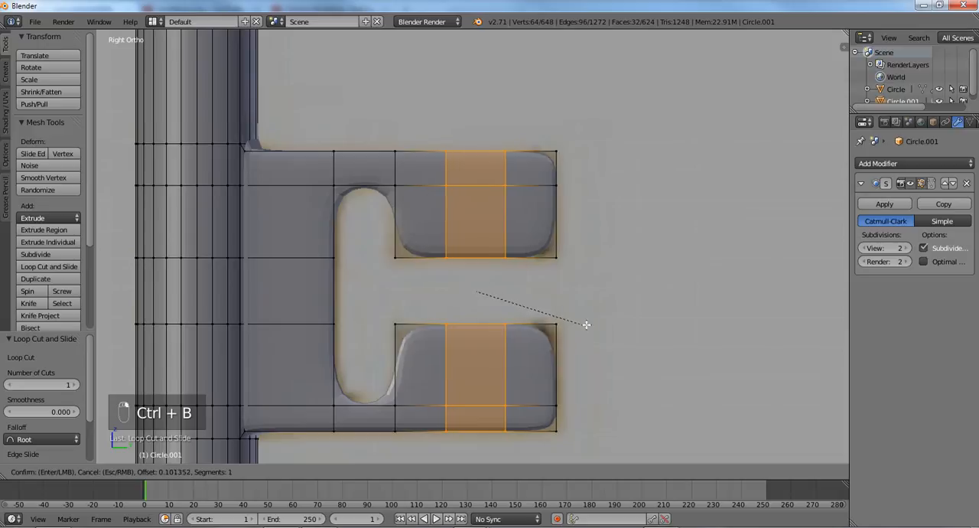
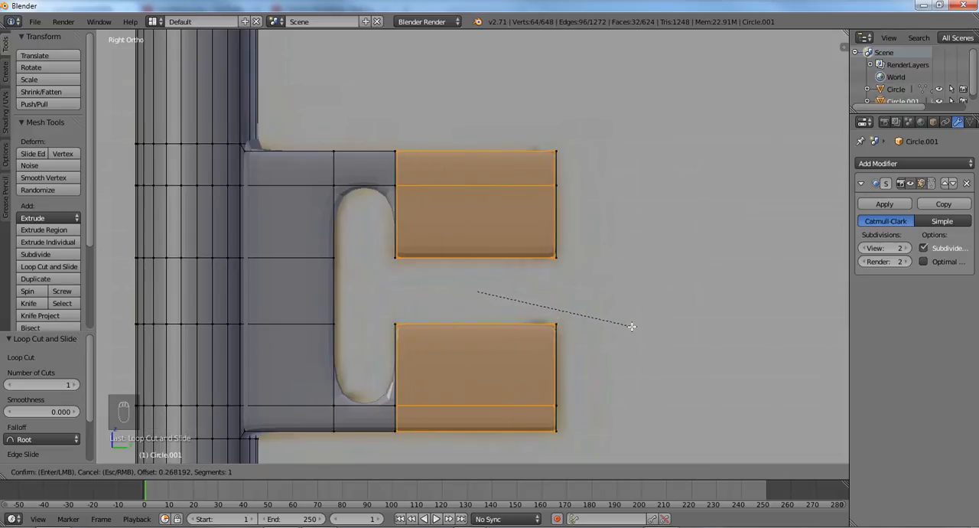
- Set the prong bevel to about 0.268 and add a centred vertical loop cut to each prong
{"action": "left_click", "coordinate": [631, 326]}
{"action": "key", "text": "ctrl+r"}
{"action": "left_click", "coordinate": [469, 247]}
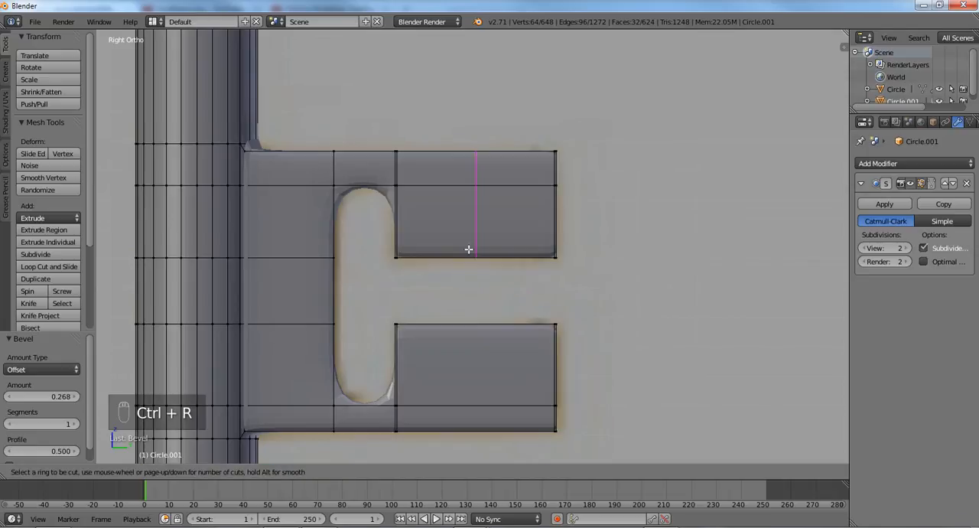
{"action": "right_click", "coordinate": [471, 247]}
{"action": "key", "text": "ctrl+r"}
{"action": "left_click", "coordinate": [477, 318]}
{"action": "right_click", "coordinate": [477, 319]}
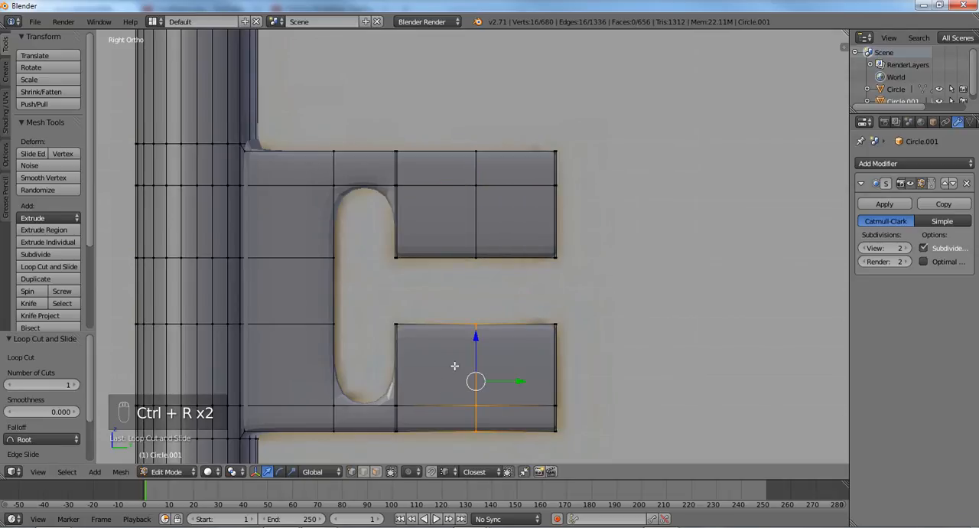
- Add a centred vertical loop cut to the lower and upper narrow arms that connect the prongs to the plate
{"action": "scroll", "coordinate": [382, 402], "scroll_direction": "up", "scroll_amount": 1}
{"action": "key", "text": "ctrl+r"}
{"action": "right_click", "coordinate": [430, 337]}
{"action": "key", "text": "ctrl+r"}
{"action": "left_click", "coordinate": [431, 338]}
{"action": "right_click", "coordinate": [431, 337]}
{"action": "scroll", "coordinate": [441, 132], "scroll_direction": "down", "scroll_amount": 3}
{"action": "key", "text": "ctrl+r"}
{"action": "left_click", "coordinate": [441, 133]}
{"action": "right_click", "coordinate": [441, 133]}
- Bevel the two connecting-arm loops together by about 0.098 so their edges sit near the slot sides
{"action": "scroll", "coordinate": [444, 160], "scroll_direction": "up", "scroll_amount": 1}
{"action": "right_click", "coordinate": [448, 315], "text": "alt+shift"}
{"action": "key", "text": "ctrl+b"}
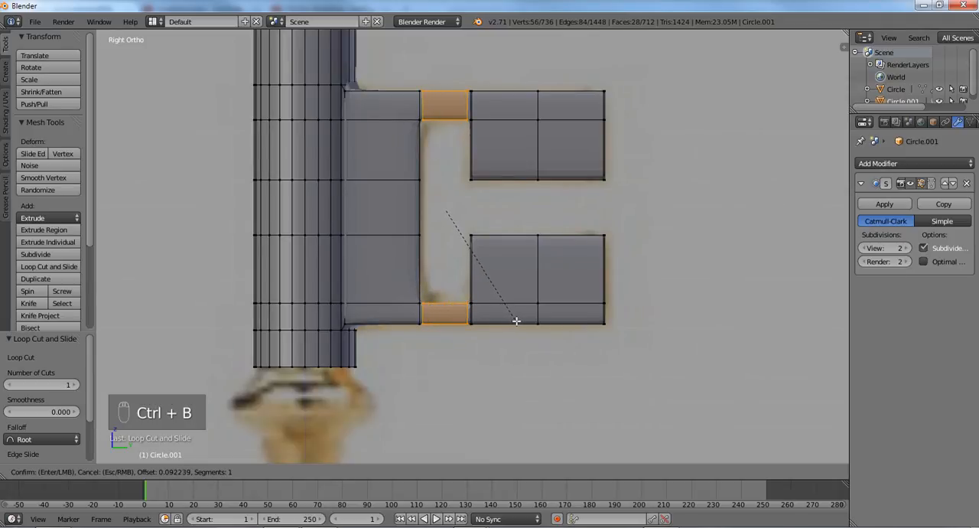
{"action": "left_click", "coordinate": [516, 321]}
- Add a vertical loop cut to the plate between shaft and slot, slid up against the slot's edge
{"action": "key", "text": "ctrl+r"}
{"action": "left_click", "coordinate": [379, 246]}
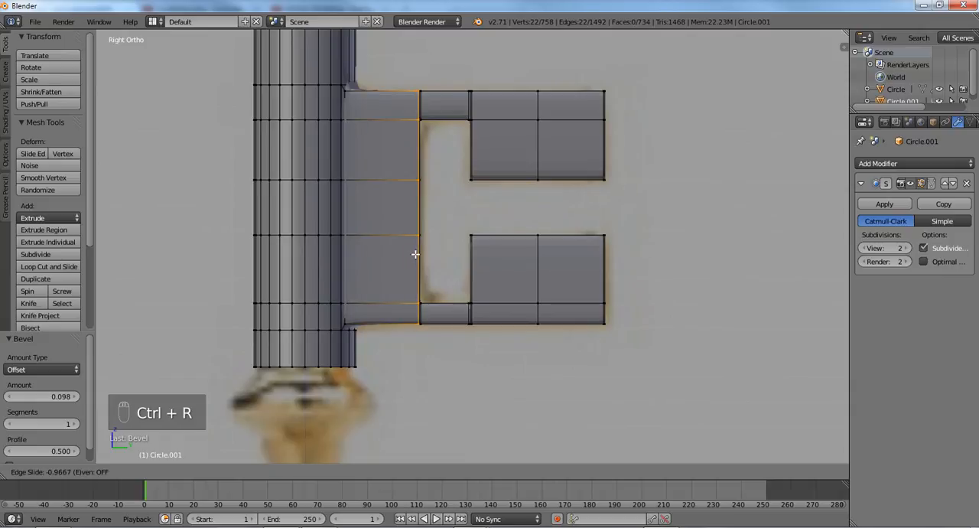
{"action": "left_click", "coordinate": [414, 254]}
- Add two horizontal loop cuts to the lower prong, one tight to its top edge and one just above the slot-bottom level
{"action": "key", "text": "ctrl+r"}
{"action": "scroll", "coordinate": [482, 262], "scroll_direction": "up", "scroll_amount": 1}
{"action": "left_click", "coordinate": [484, 265]}
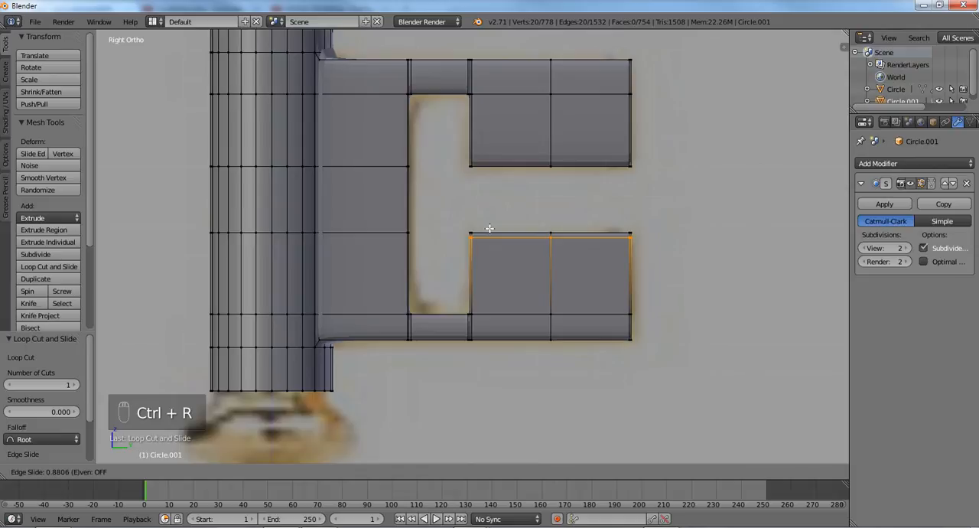
{"action": "left_click", "coordinate": [489, 229]}
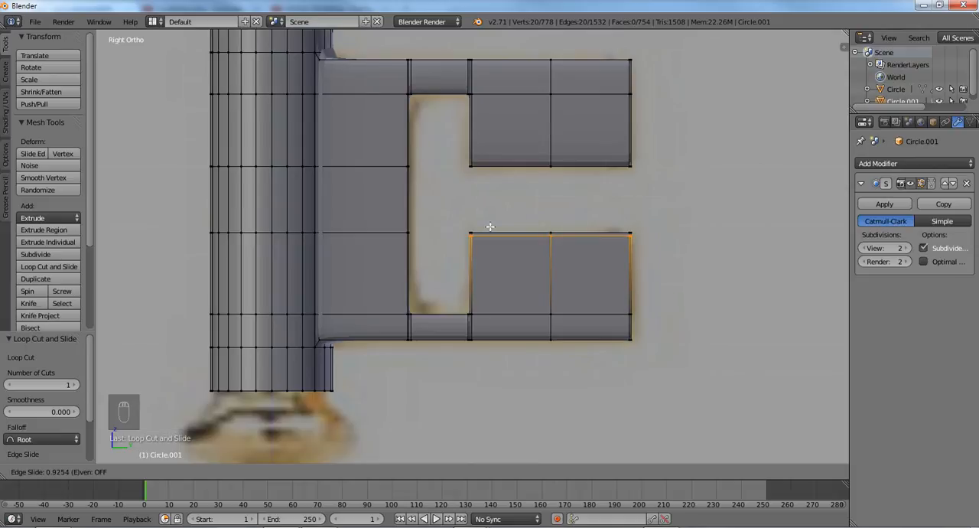
{"action": "key", "text": "ctrl+r"}
{"action": "left_click", "coordinate": [481, 284]}
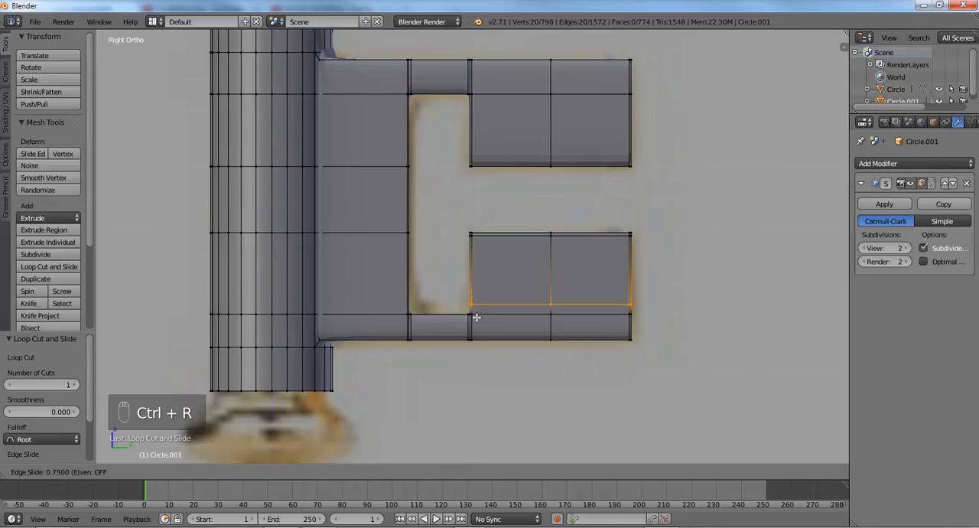
{"action": "left_click", "coordinate": [475, 320]}
- Add a horizontal loop cut across the shaft and plate, slid down to just above the slot's bottom edge
{"action": "key", "text": "ctrl+r"}
{"action": "left_click", "coordinate": [399, 288]}
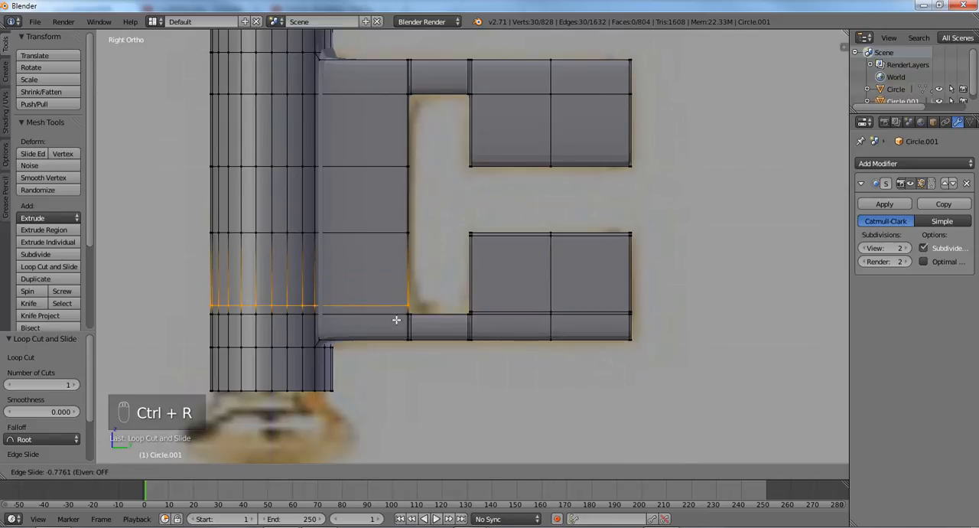
{"action": "left_click", "coordinate": [396, 322]}
{"action": "key", "text": "ctrl+r"}
{"action": "left_click", "coordinate": [405, 284]}
{"action": "left_click", "coordinate": [408, 265]}
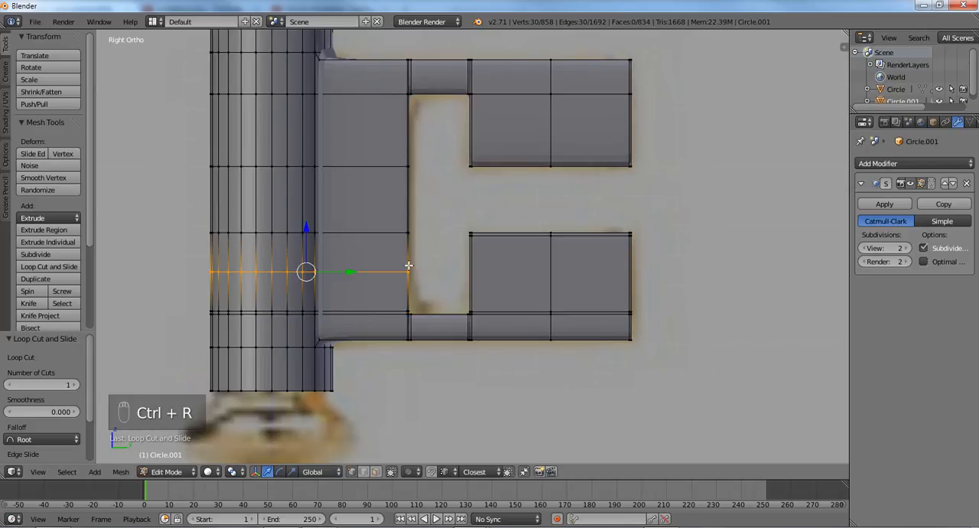
{"action": "key", "text": "ctrl+r"}
{"action": "key", "text": "ctrl+z"}
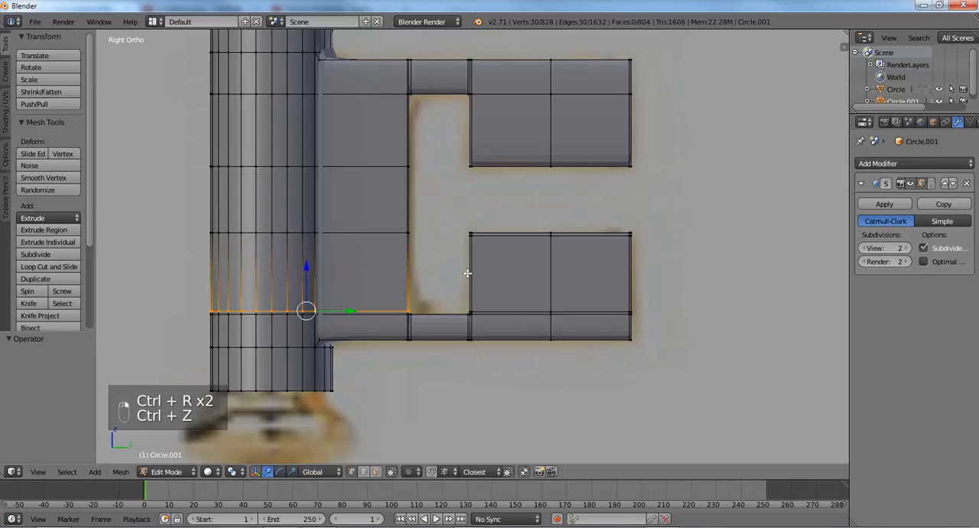
- Add a horizontal loop cut midway across the lower section of the shaft and plate, and a matching one across the lower prong
{"action": "key", "text": "ctrl+r"}
{"action": "left_click", "coordinate": [409, 270]}
{"action": "left_click", "coordinate": [485, 276]}
{"action": "key", "text": "ctrl+r"}
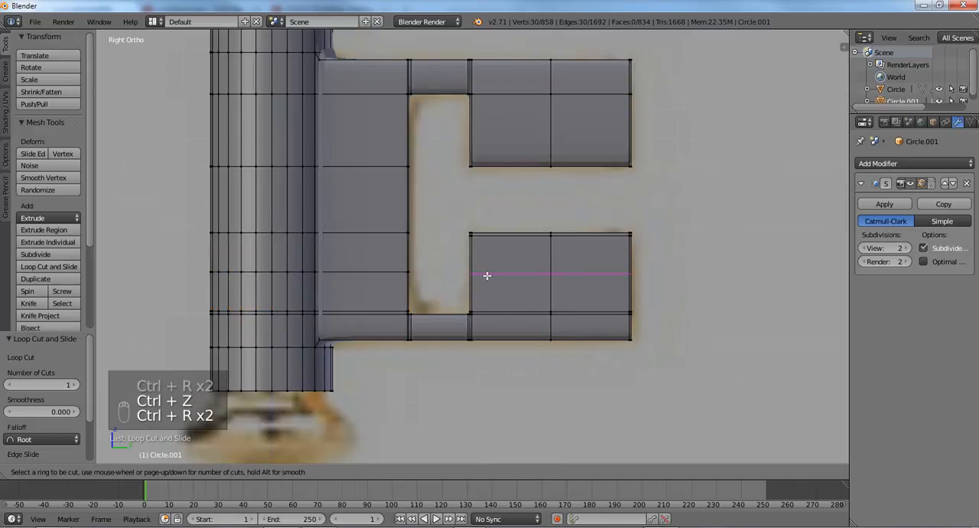
{"action": "left_click", "coordinate": [485, 276]}
{"action": "left_click", "coordinate": [485, 274]}
- Add a horizontal loop cut to the upper prong and slide it down tight to the prong's bottom edge
{"action": "middle_click_drag", "start_coordinate": [454, 168], "coordinate": [445, 229], "text": "shift"}
{"action": "scroll", "coordinate": [446, 230], "scroll_direction": "up", "scroll_amount": 1}
{"action": "key", "text": "ctrl+r"}
{"action": "left_click", "coordinate": [547, 183]}
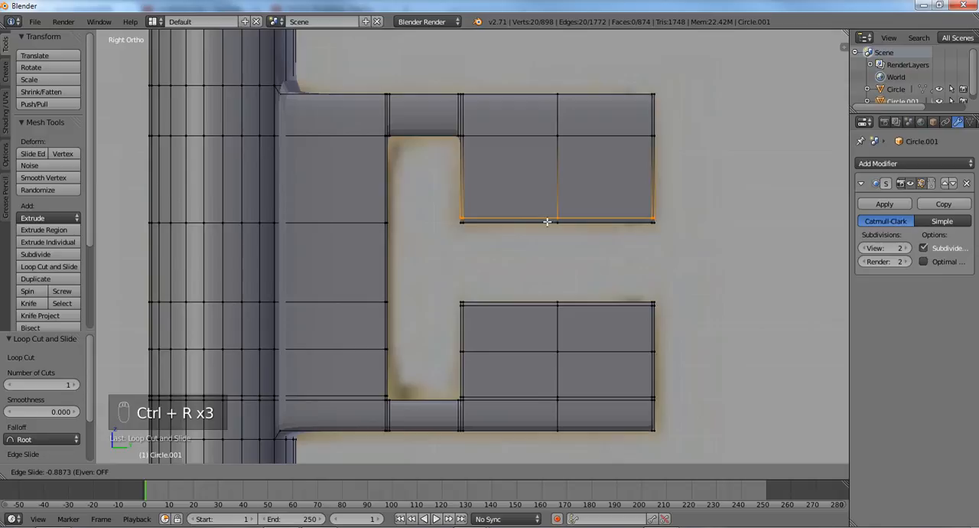
{"action": "left_click", "coordinate": [547, 221]}
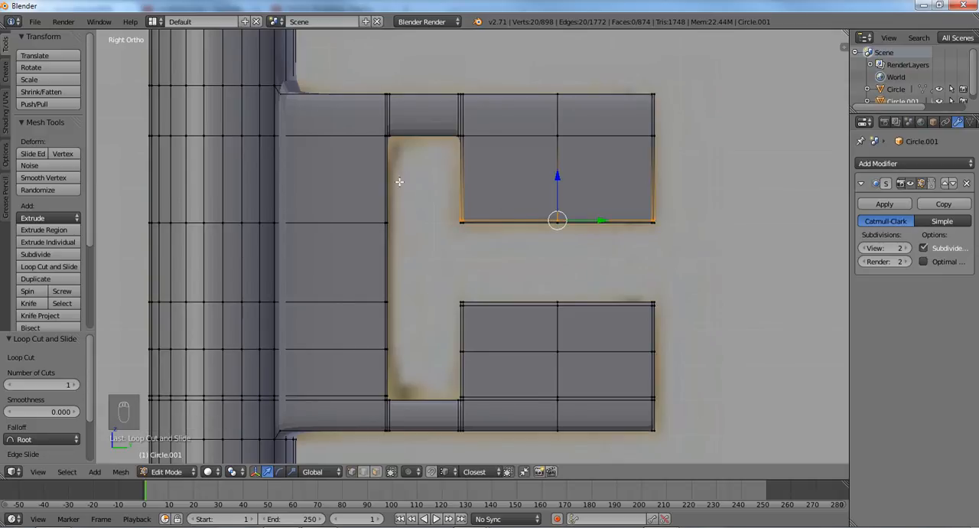
- Add two horizontal loop cuts through the shaft and upper arm, one tight above the slot's top edge and one at the arm's top edge
{"action": "key", "text": "ctrl+r"}
{"action": "left_click", "coordinate": [467, 132]}
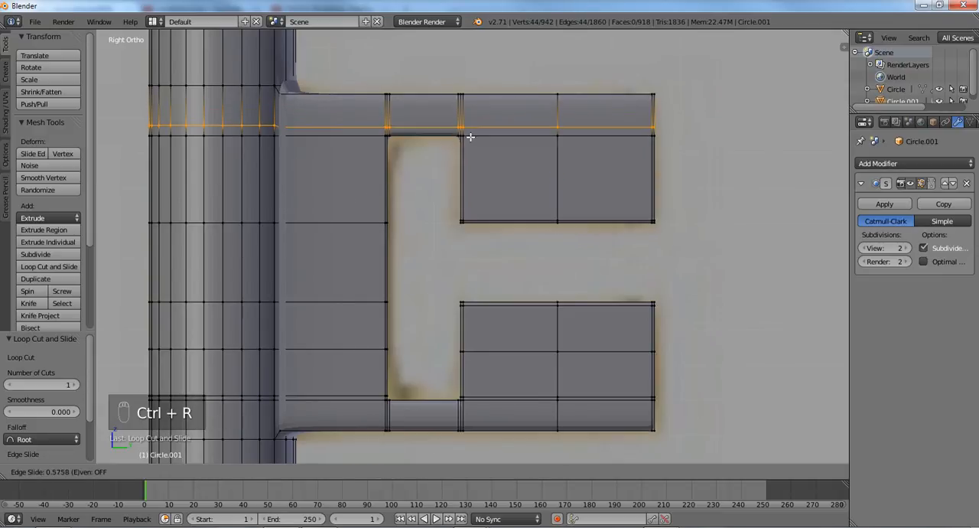
{"action": "left_click", "coordinate": [468, 130]}
{"action": "key", "text": "ctrl+r"}
{"action": "left_click", "coordinate": [467, 113]}
{"action": "left_click", "coordinate": [471, 99]}
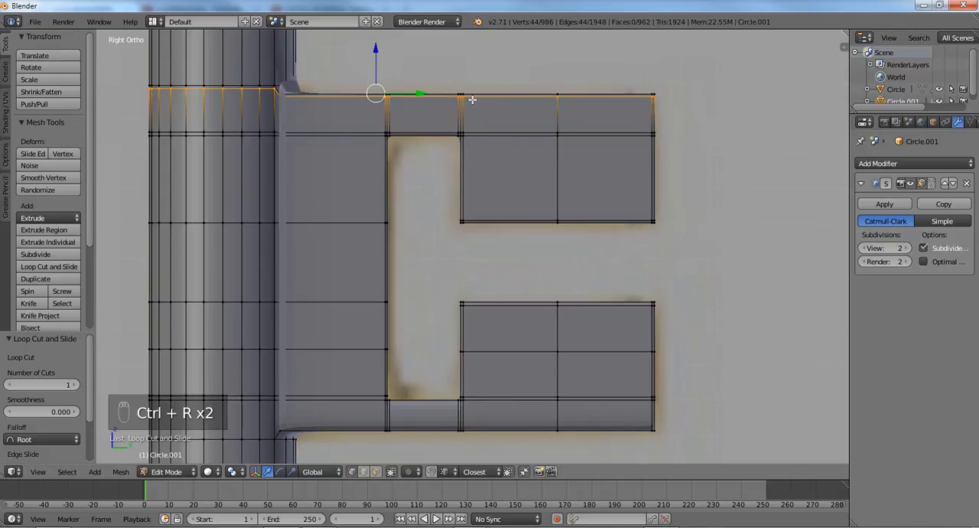
- Check the smoothed bit in object mode and add a centred vertical loop cut to the plate between shaft and slot
{"action": "key", "text": "Tab"}
{"action": "middle_click_drag", "start_coordinate": [448, 212], "coordinate": [412, 235]}
{"action": "key", "text": "Tab"}
{"action": "key", "text": "ctrl+r"}
{"action": "left_click", "coordinate": [340, 170]}
{"action": "right_click", "coordinate": [339, 170]}
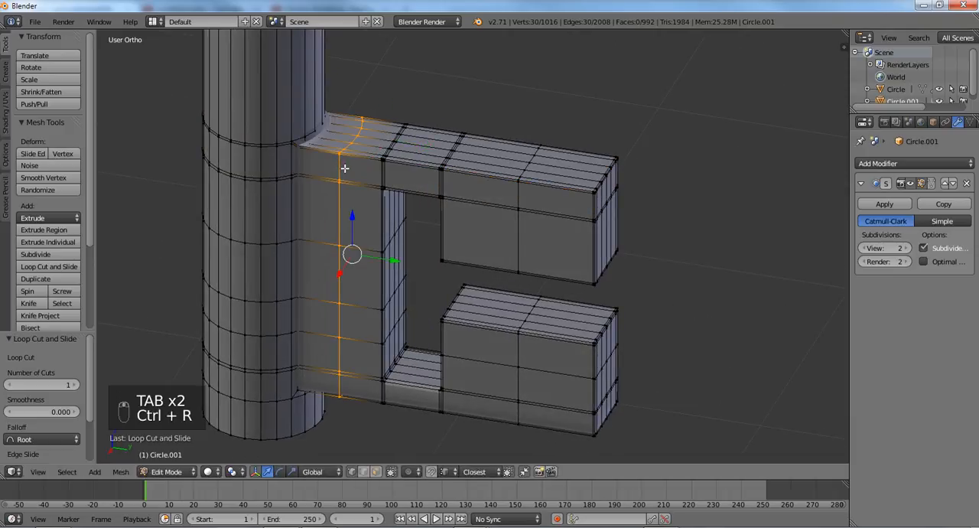
- Add four evenly spaced loop cuts around the long shaft section above the bit and clear the selection
{"action": "middle_click_drag", "start_coordinate": [329, 177], "coordinate": [409, 295], "text": "shift"}
{"action": "scroll", "coordinate": [408, 295], "scroll_direction": "down", "scroll_amount": 3}
{"action": "scroll", "coordinate": [409, 295], "scroll_direction": "down", "scroll_amount": 2}
{"action": "middle_click_drag", "start_coordinate": [452, 174], "coordinate": [464, 245], "text": "shift"}
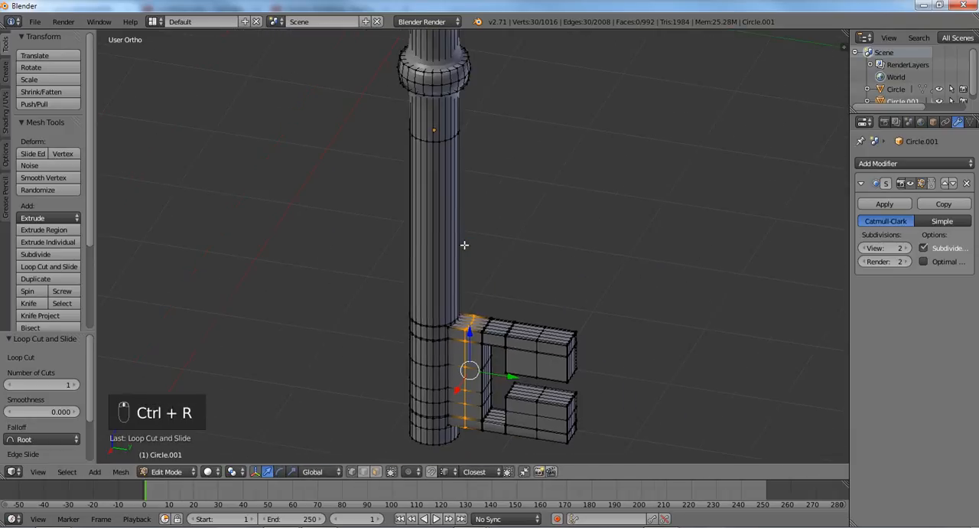
{"action": "scroll", "coordinate": [464, 246], "scroll_direction": "up", "scroll_amount": 1}
{"action": "key", "text": "ctrl+r"}
{"action": "scroll", "coordinate": [403, 228], "scroll_direction": "up", "scroll_amount": 3}
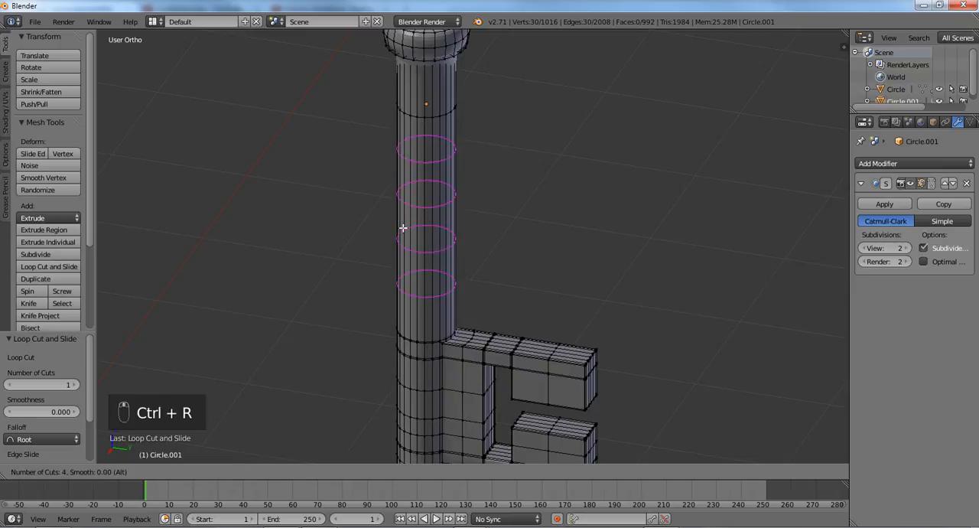
{"action": "left_click", "coordinate": [403, 228]}
{"action": "right_click", "coordinate": [403, 228]}
{"action": "key", "text": "a"}
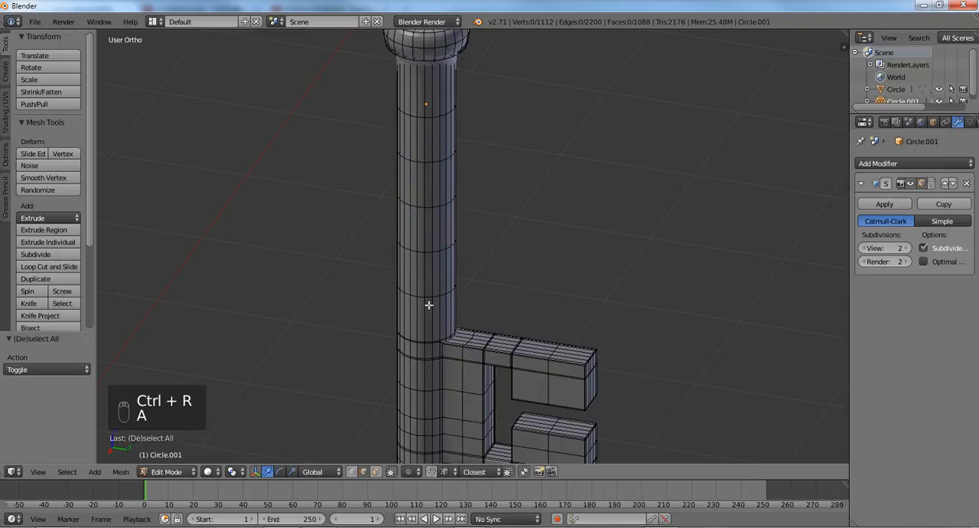
- Add a centred loop cut around the shaft just above the bit and a centred vertical one in the plate next to the shaft
{"action": "middle_click_drag", "start_coordinate": [470, 353], "coordinate": [492, 212], "text": "shift"}
{"action": "scroll", "coordinate": [492, 212], "scroll_direction": "up", "scroll_amount": 4}
{"action": "key", "text": "ctrl+r"}
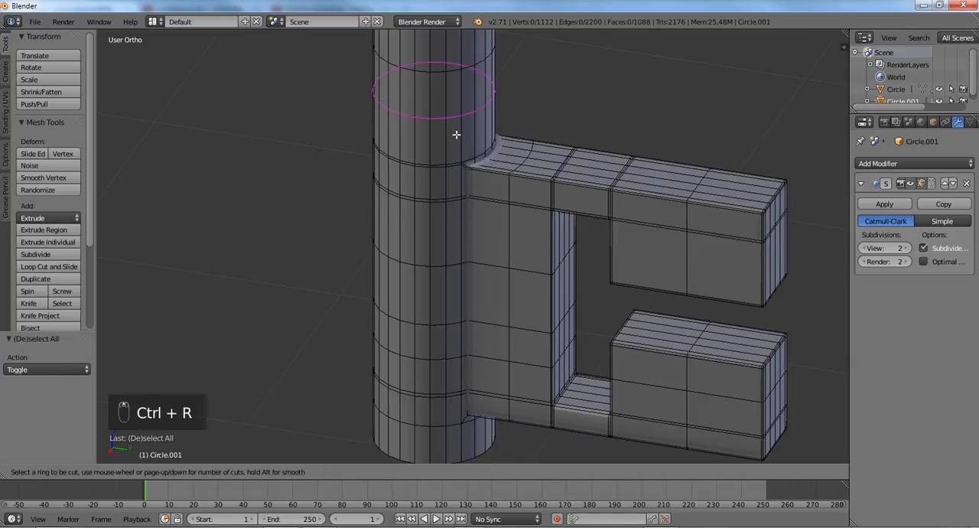
{"action": "left_click", "coordinate": [456, 135]}
{"action": "right_click", "coordinate": [456, 135]}
{"action": "key", "text": "ctrl+r"}
{"action": "left_click", "coordinate": [506, 164]}
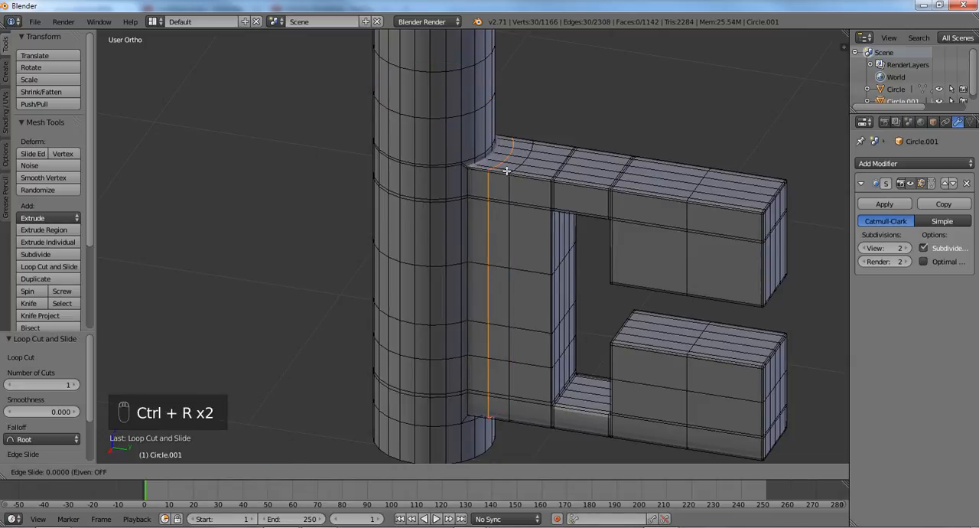
{"action": "right_click", "coordinate": [506, 170]}
- Return to object mode, inspect the bit and apply smooth shading to the key shaft
{"action": "key", "text": "Tab"}
{"action": "middle_click_drag", "start_coordinate": [597, 274], "coordinate": [621, 223]}
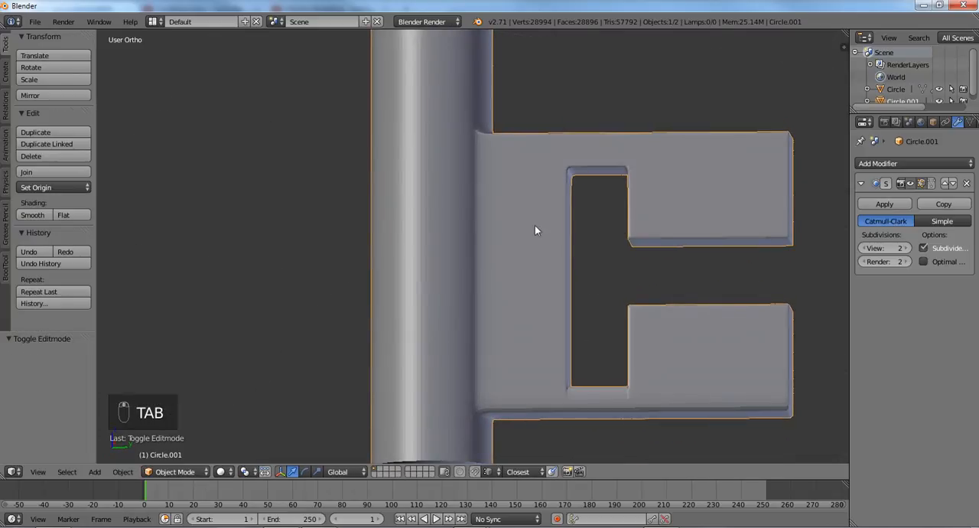
{"action": "left_click", "coordinate": [32, 215]}
{"action": "scroll", "coordinate": [556, 214], "scroll_direction": "down", "scroll_amount": 2}
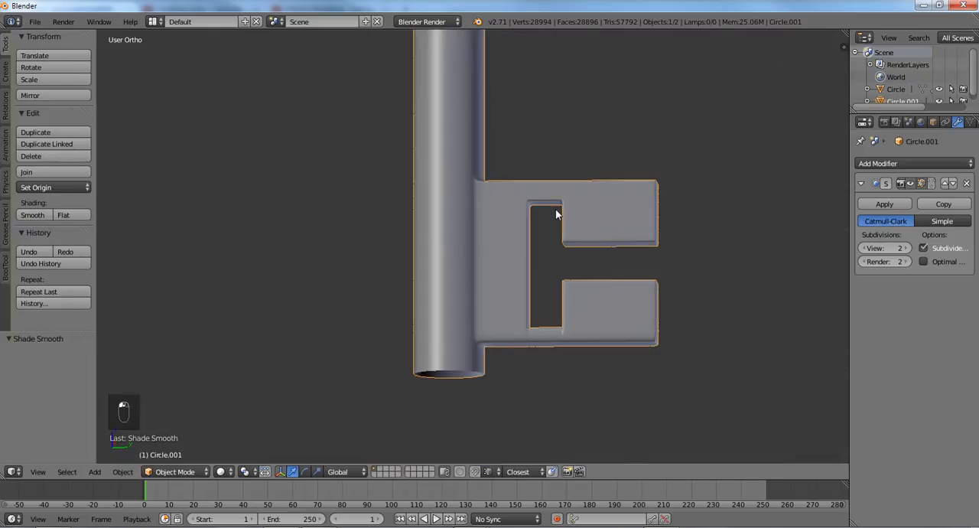
- In the right side view, select the shaft's bottom edge loop in edit mode and extrude it down about 0.065
{"action": "key", "text": "KP_3"}
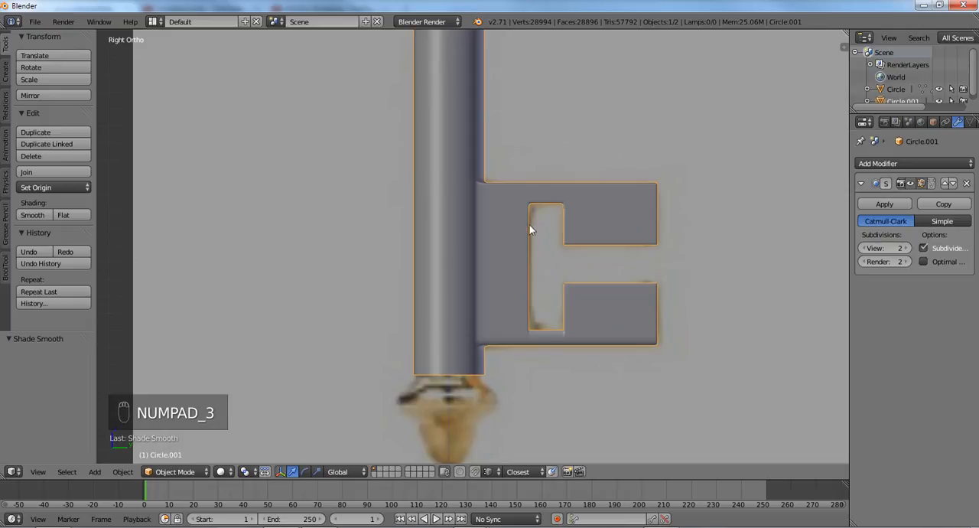
{"action": "scroll", "coordinate": [510, 179], "scroll_direction": "up", "scroll_amount": 3}
{"action": "key", "text": "Tab"}
{"action": "right_click", "coordinate": [462, 250], "text": "alt"}
{"action": "key", "text": "e"}
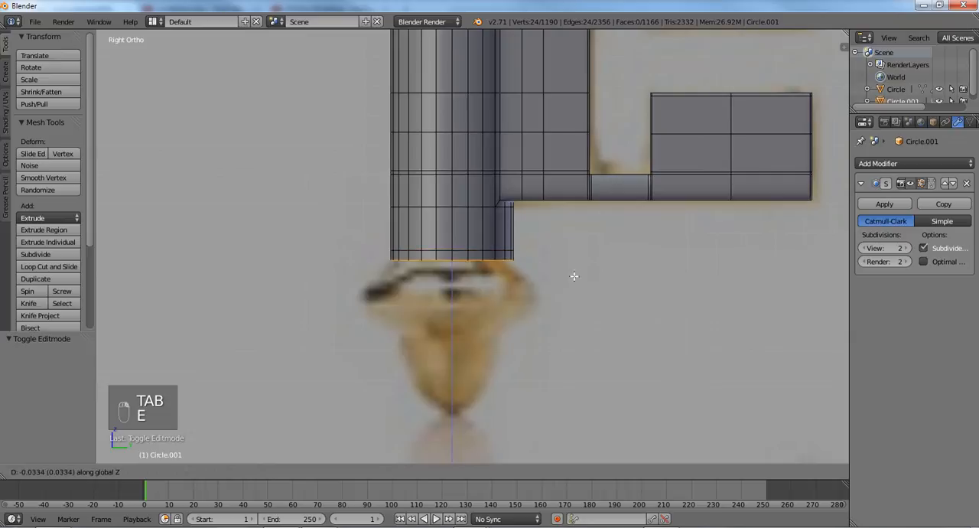
{"action": "left_click", "coordinate": [575, 284]}
- Extrude the bottom loop outward at a scale of about 1.309 and down about 0.146 to form the tip's collar
{"action": "key", "text": "e"}
{"action": "key", "text": "s"}
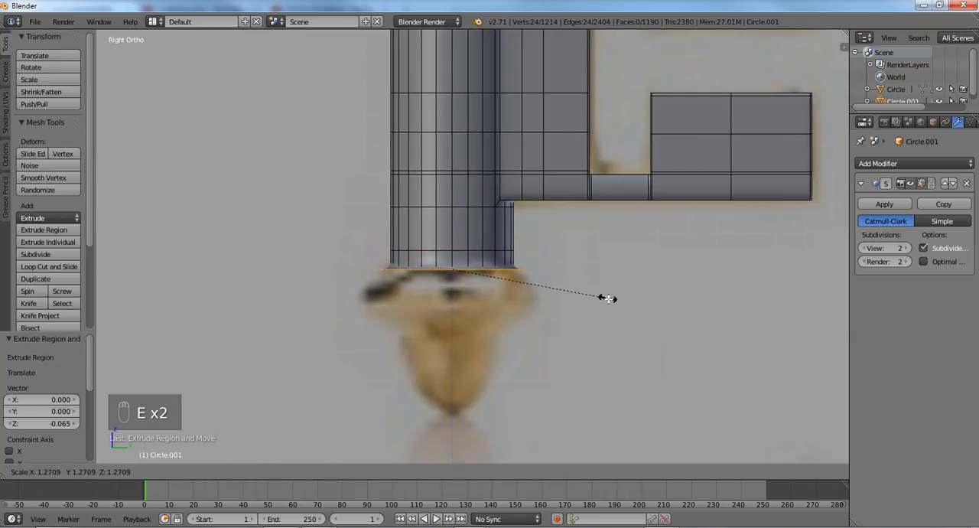
{"action": "left_click", "coordinate": [611, 301]}
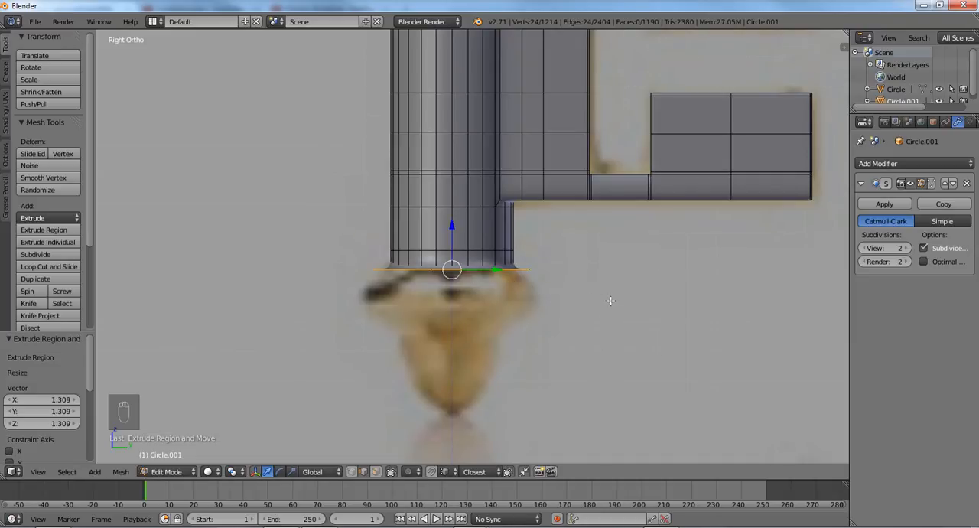
{"action": "key", "text": "e"}
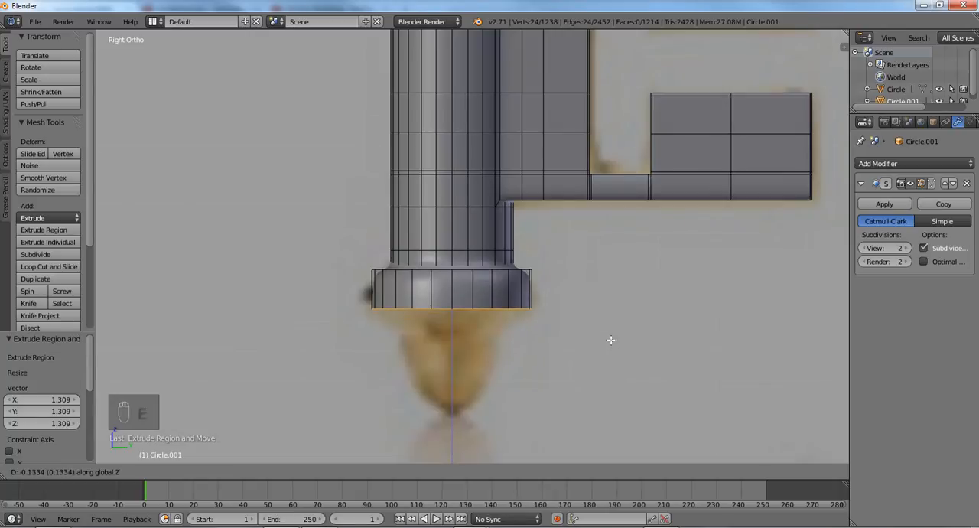
{"action": "left_click", "coordinate": [612, 344]}
{"action": "middle_click_drag", "start_coordinate": [608, 319], "coordinate": [588, 310]}
{"action": "key", "text": "KP_3"}
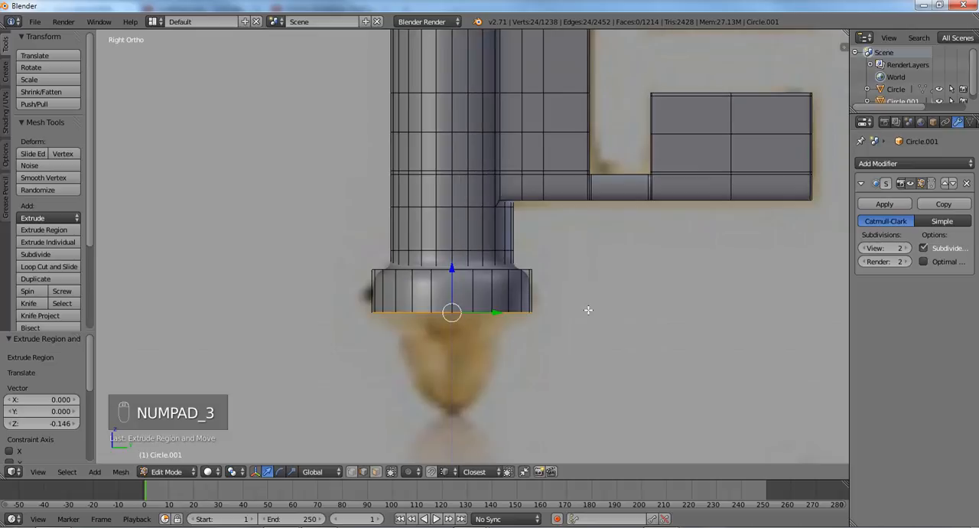
{"action": "key", "text": "z"}
{"action": "key", "text": "z"}
- Extrude the collar's bottom loop inward at a scale of about 0.896
{"action": "key", "text": "e"}
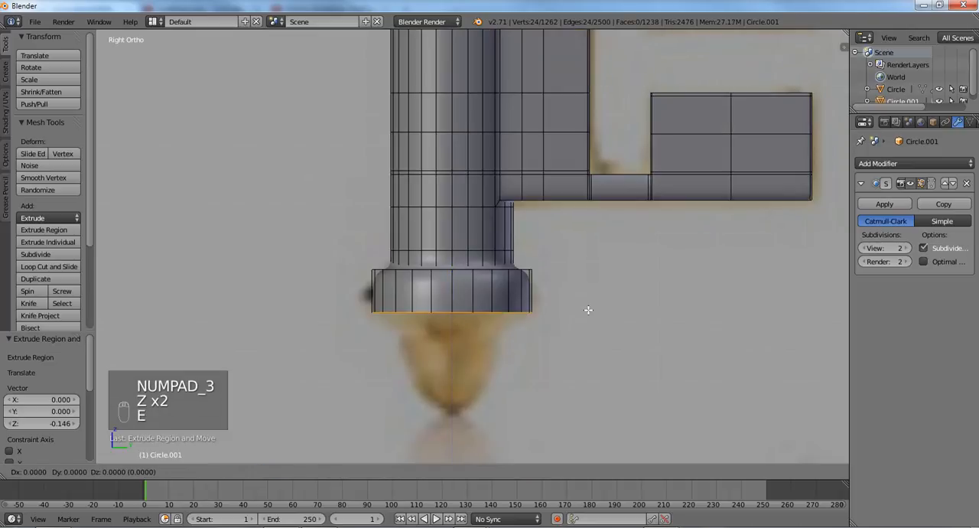
{"action": "key", "text": "s"}
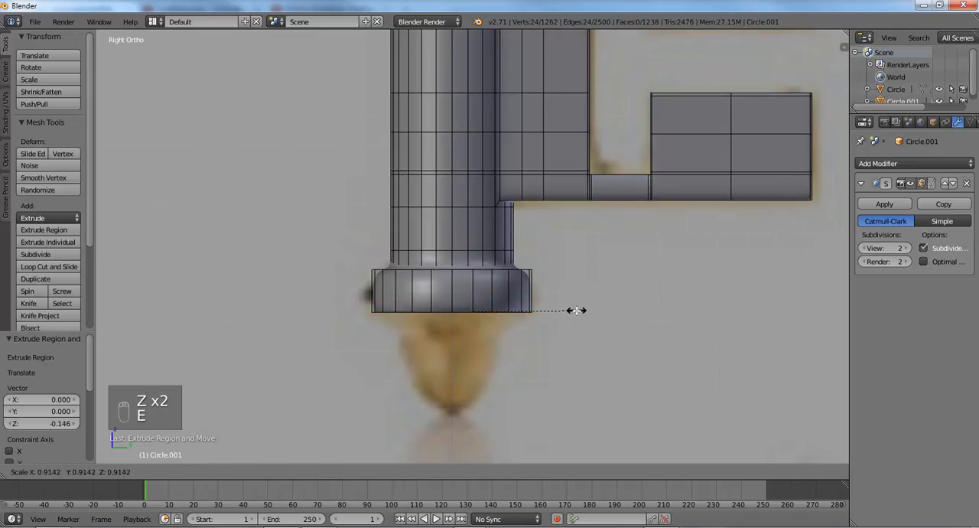
{"action": "left_click", "coordinate": [573, 310]}
- Extrude the loop down about 0.106 and scale it to about 0.708, and extrude it down another 0.175 over the tip
{"action": "key", "text": "e"}
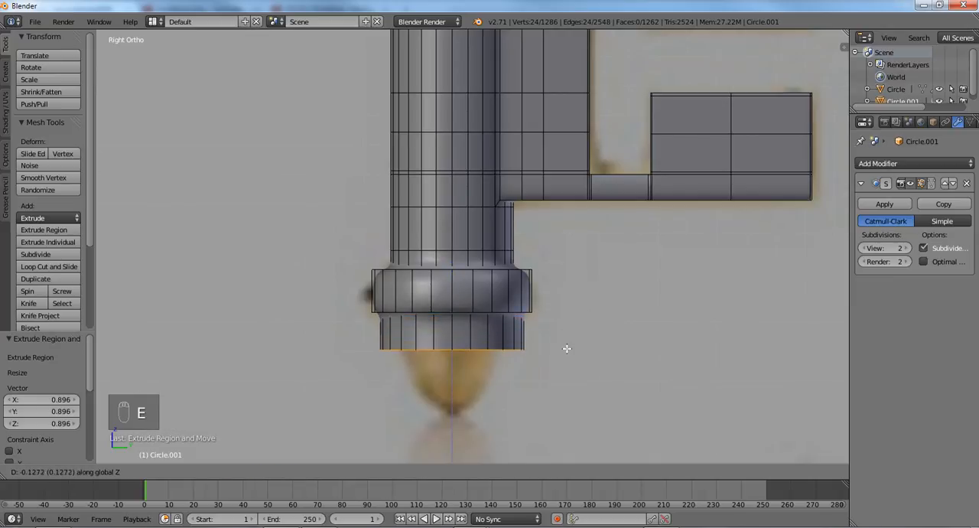
{"action": "left_click", "coordinate": [567, 346]}
{"action": "key", "text": "s"}
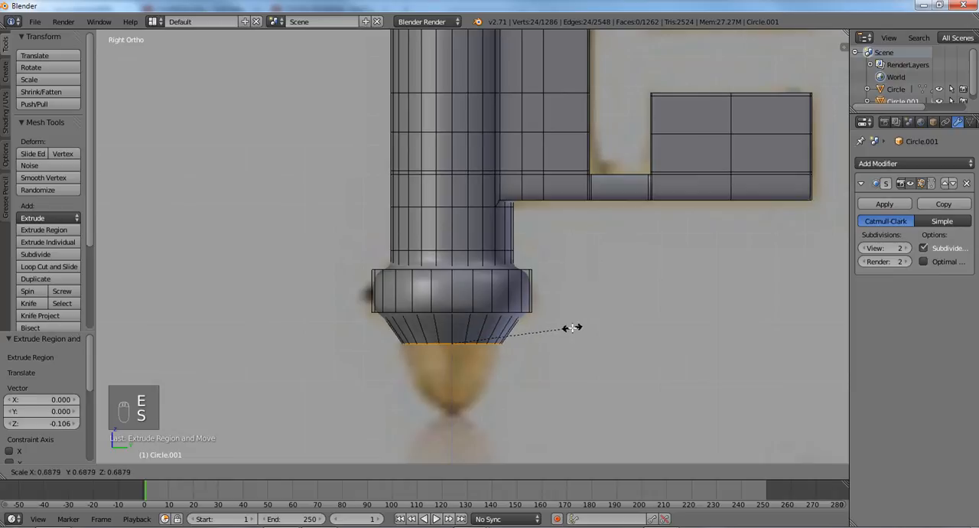
{"action": "left_click", "coordinate": [575, 328]}
{"action": "key", "text": "e"}
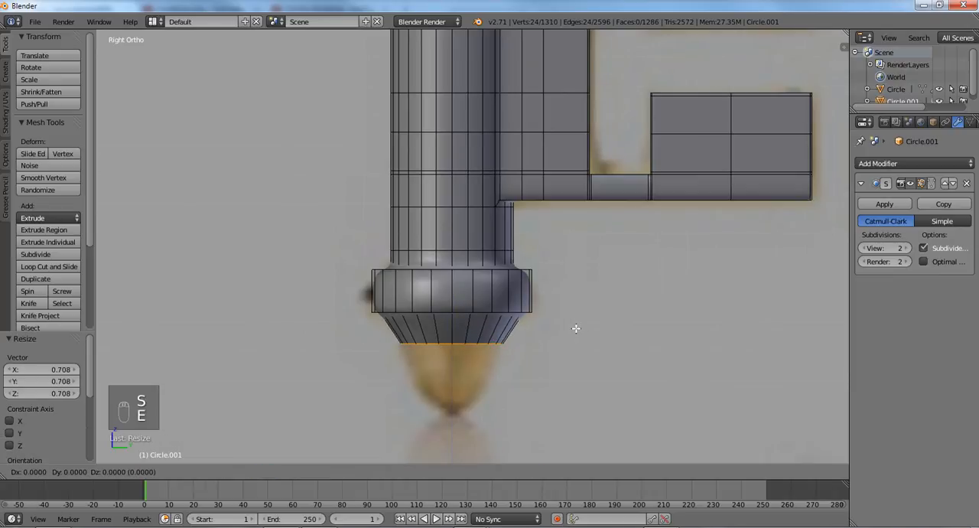
{"action": "left_click", "coordinate": [565, 379]}
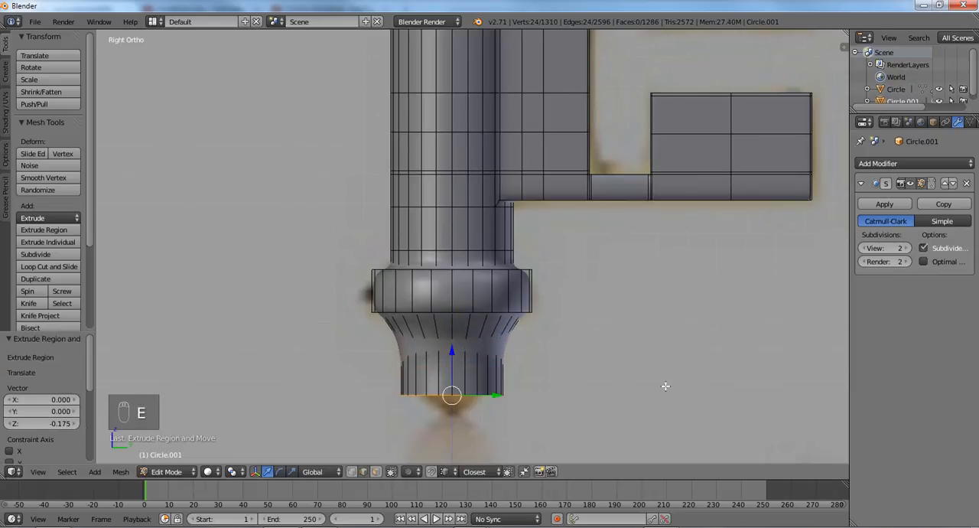
- Narrow the tip's bottom loop, then add a loop cut halfway up that section and scale it to about 1.072
{"action": "key", "text": "s"}
{"action": "left_click", "coordinate": [586, 367]}
{"action": "key", "text": "ctrl+r"}
{"action": "left_click", "coordinate": [419, 374]}
{"action": "left_click", "coordinate": [423, 375]}
{"action": "key", "text": "s"}
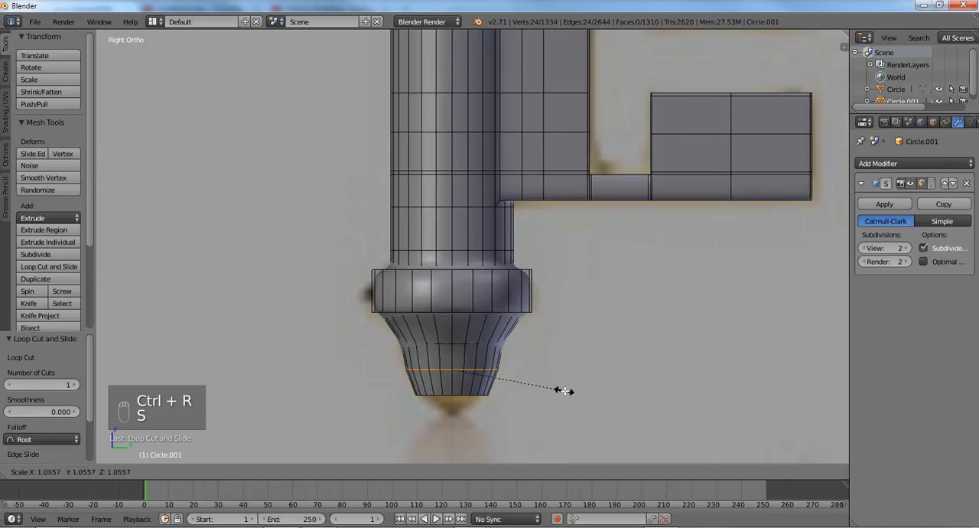
{"action": "left_click", "coordinate": [566, 391]}
- Switch the view to wireframe and turn on the subdivision modifier's Optimal Display option
{"action": "key", "text": "z"}
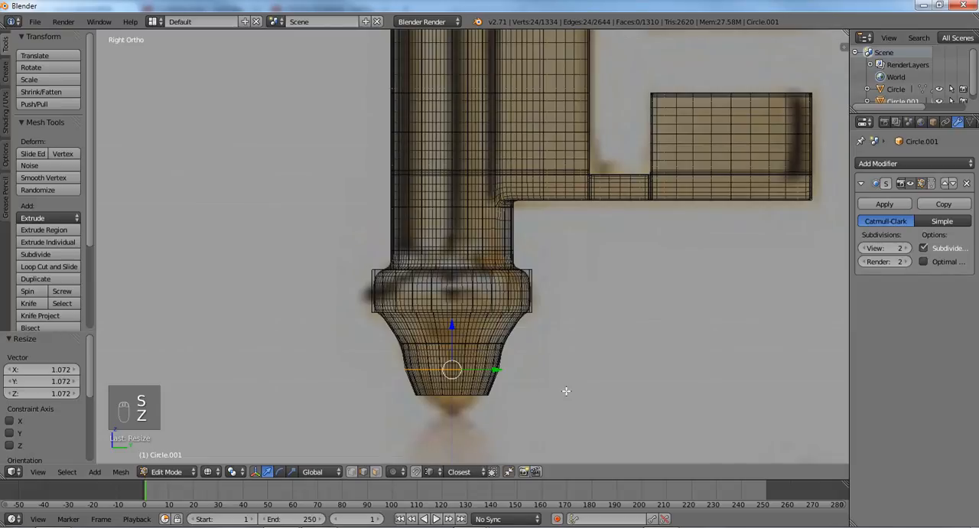
{"action": "left_click", "coordinate": [924, 263]}
{"action": "middle_click_drag", "start_coordinate": [451, 314], "coordinate": [452, 266], "text": "shift"}
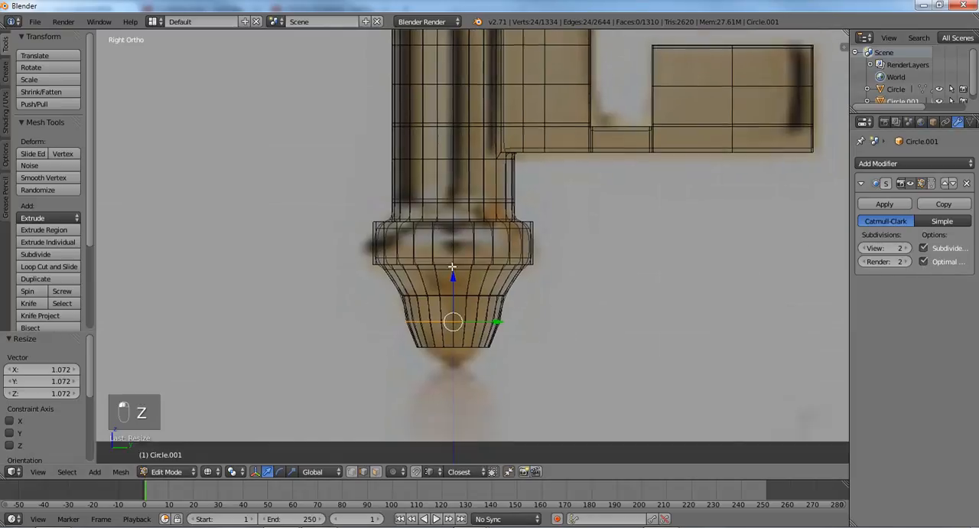
{"action": "scroll", "coordinate": [452, 266], "scroll_direction": "up", "scroll_amount": 2}
- Extrude the tip's bottom edge loop down about 0.062 and scale it to about 0.160 to form the point
{"action": "right_click", "coordinate": [446, 299], "text": "alt"}
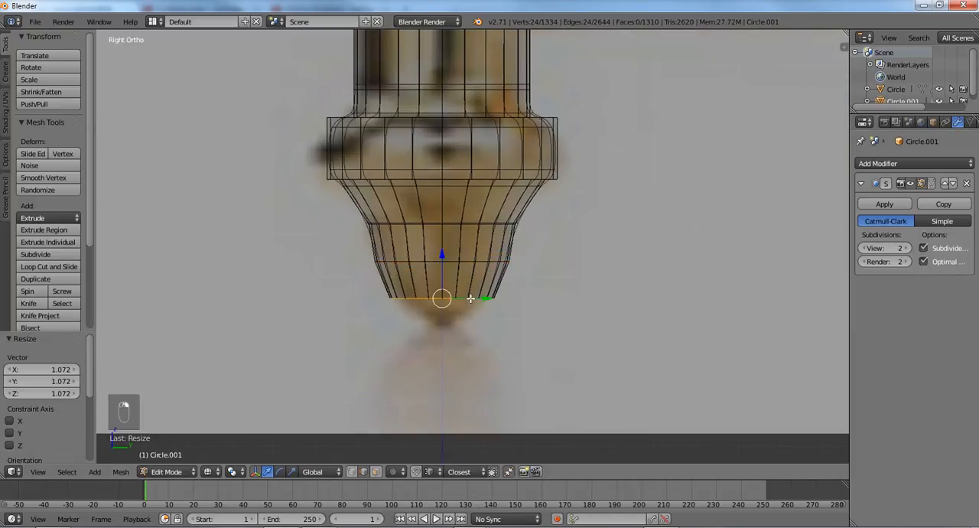
{"action": "key", "text": "e"}
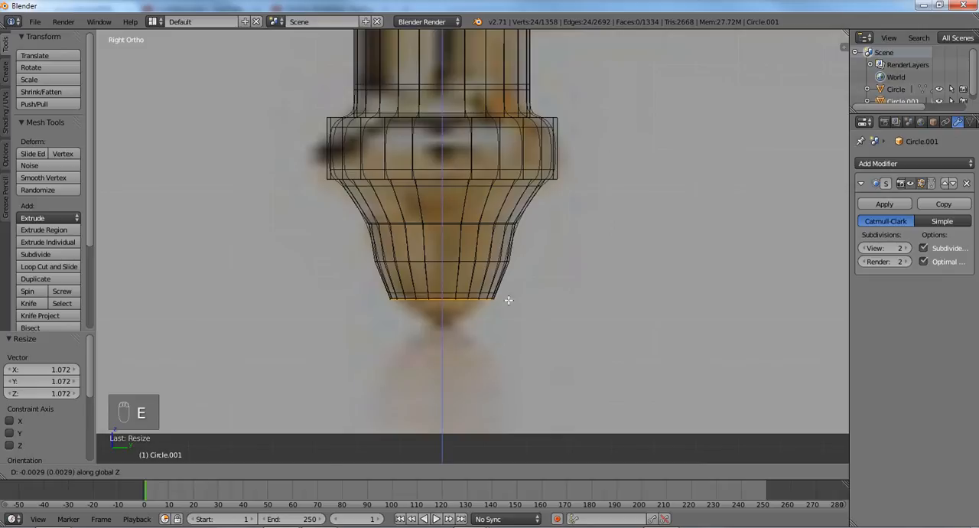
{"action": "left_click", "coordinate": [508, 322]}
{"action": "key", "text": "s"}
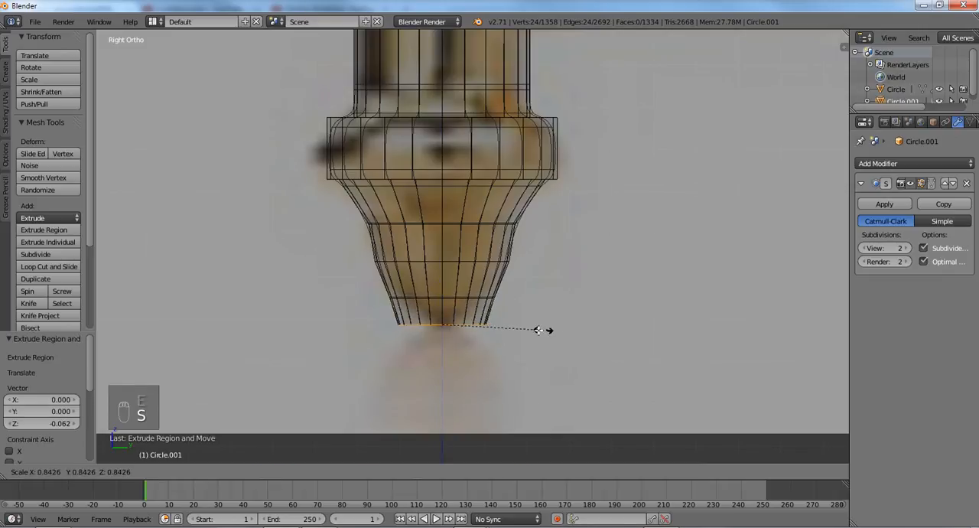
{"action": "left_click", "coordinate": [461, 320]}
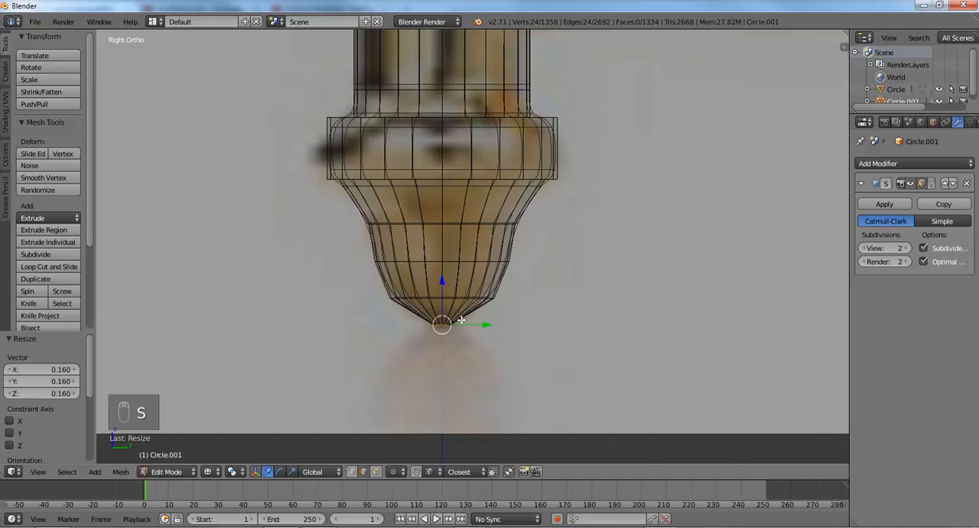
- Add a loop cut across the pointed section, scale it to about 1.336, and return to solid shading
{"action": "scroll", "coordinate": [455, 321], "scroll_direction": "up", "scroll_amount": 2}
{"action": "key", "text": "ctrl+r"}
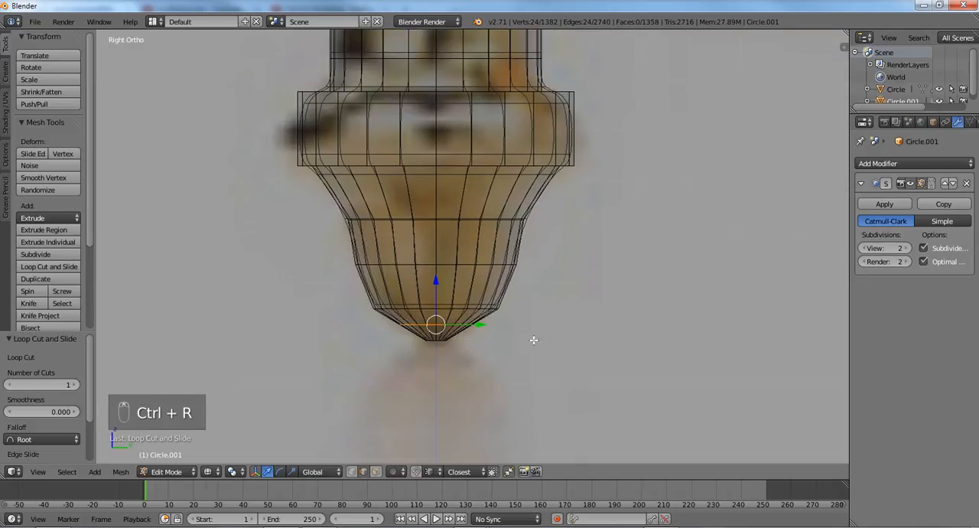
{"action": "key", "text": "s"}
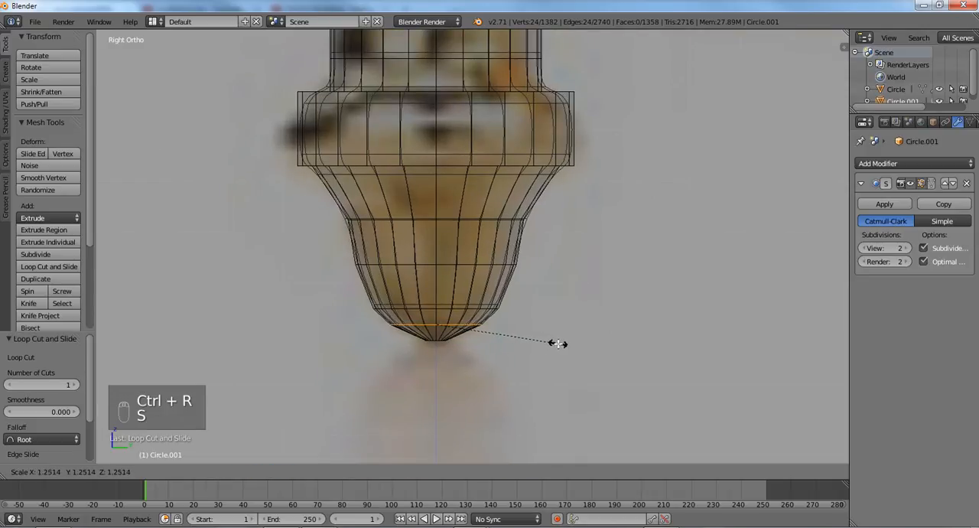
{"action": "left_click", "coordinate": [566, 343]}
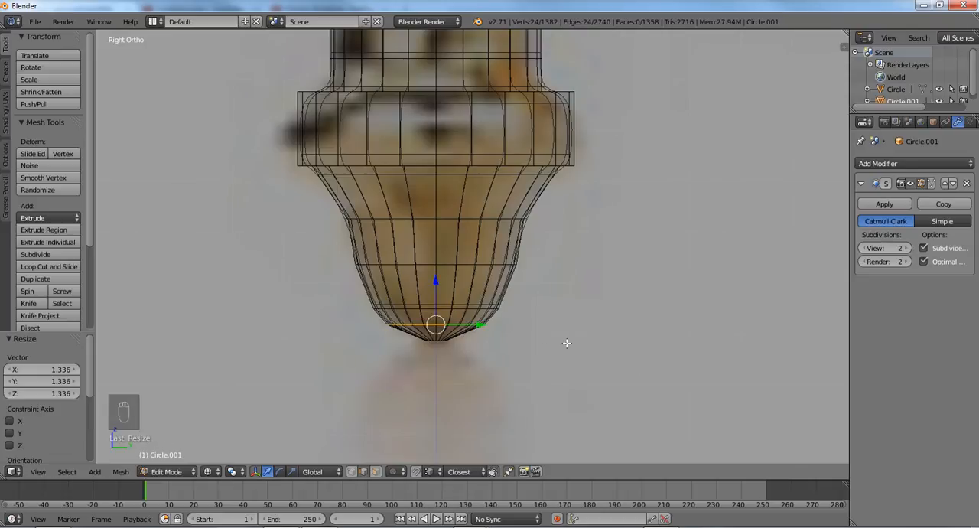
{"action": "key", "text": "z"}
- Select the small open edge loop at the end of the tip and fill it with a face
{"action": "scroll", "coordinate": [554, 342], "scroll_direction": "up", "scroll_amount": 1}
{"action": "middle_click_drag", "start_coordinate": [504, 350], "coordinate": [514, 267]}
{"action": "scroll", "coordinate": [467, 295], "scroll_direction": "up", "scroll_amount": 1}
{"action": "right_click", "coordinate": [393, 316]}
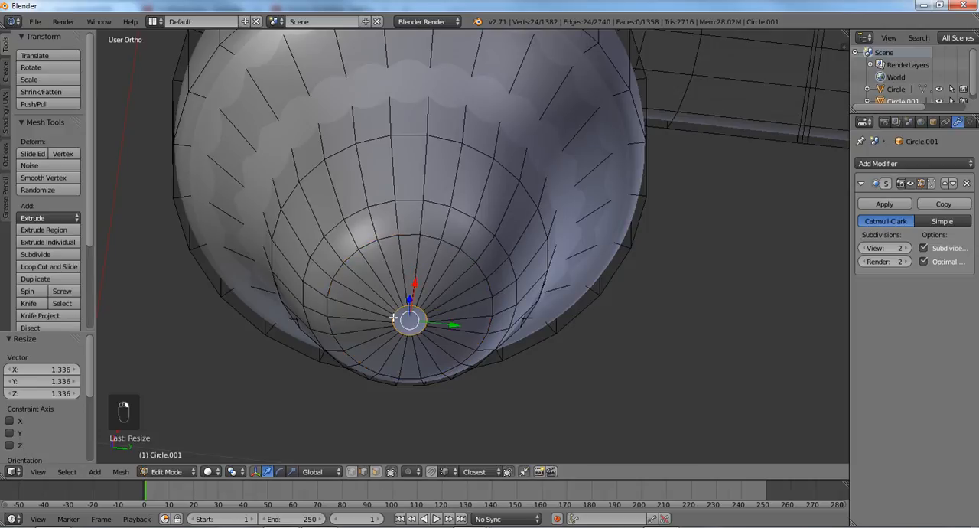
{"action": "key", "text": "f"}
- Add a loop cut close to the tip's end and another centred in the next ring, checking the shape in object mode
{"action": "scroll", "coordinate": [395, 316], "scroll_direction": "up", "scroll_amount": 1}
{"action": "key", "text": "ctrl+r"}
{"action": "left_click", "coordinate": [434, 313]}
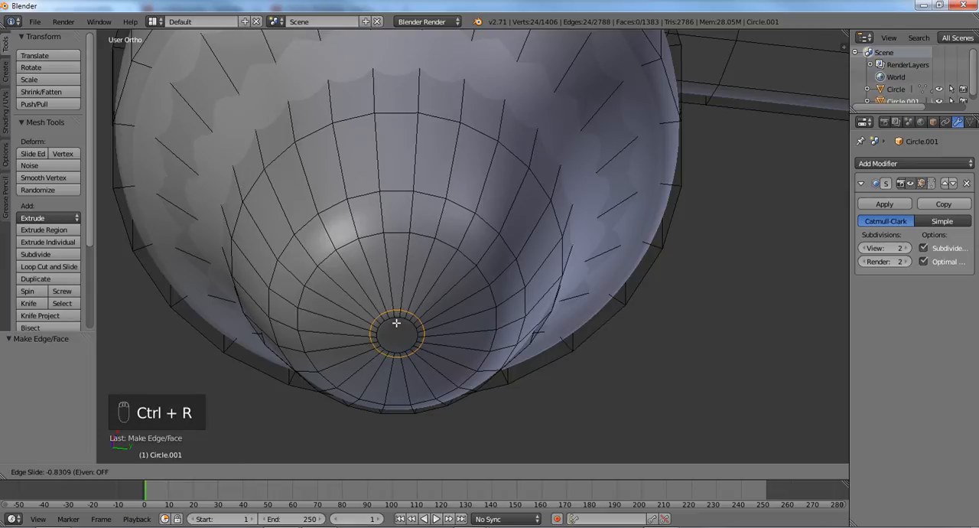
{"action": "left_click", "coordinate": [396, 324]}
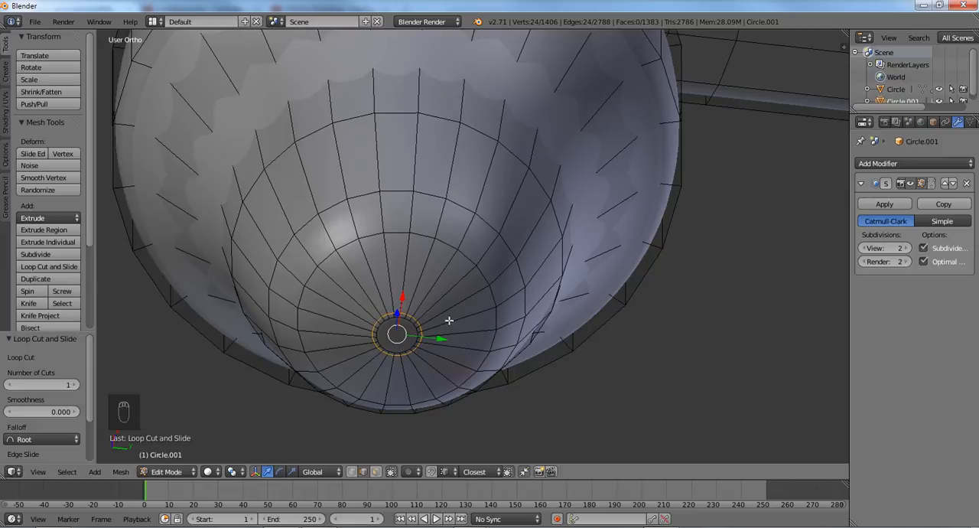
{"action": "key", "text": "ctrl+r"}
{"action": "right_click", "coordinate": [448, 320]}
{"action": "key", "text": "Tab"}
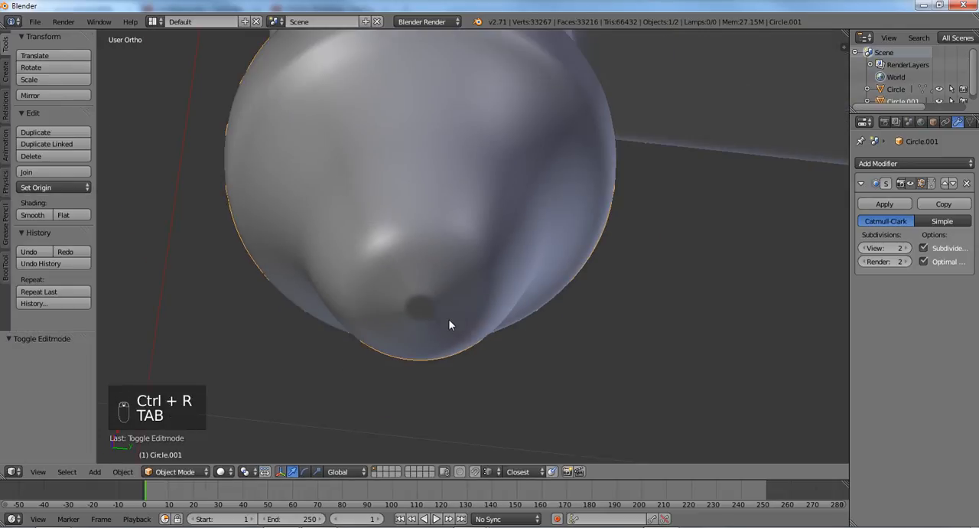
{"action": "middle_click_drag", "start_coordinate": [449, 325], "coordinate": [466, 283]}
{"action": "key", "text": "Tab"}
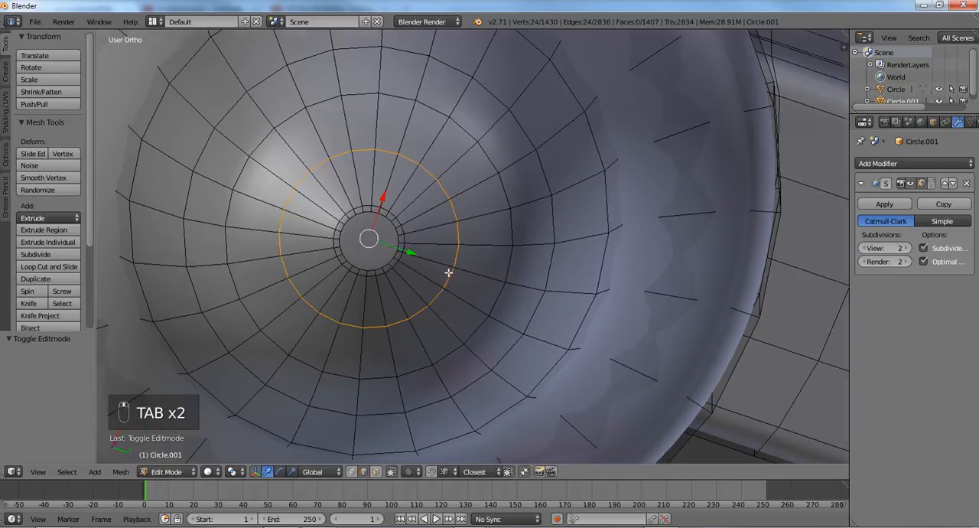
- In face select mode, delete the single face capping the end of the tip
{"action": "key", "text": "ctrl+Tab"}
{"action": "left_click", "coordinate": [371, 266]}
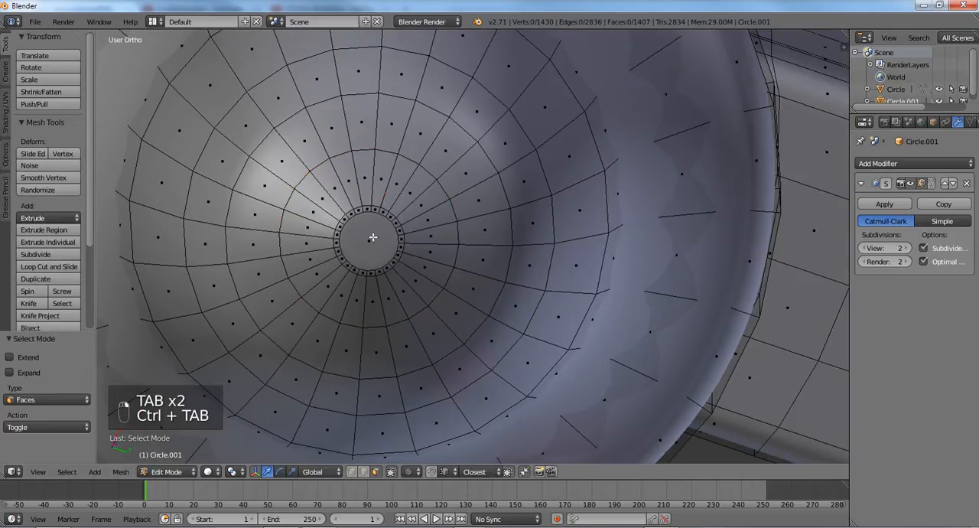
{"action": "key", "text": "x"}
{"action": "left_click", "coordinate": [370, 234]}
- In vertex select mode, select the open loop at the end of the tip and close it with Grid Fill
{"action": "key", "text": "ctrl+Tab"}
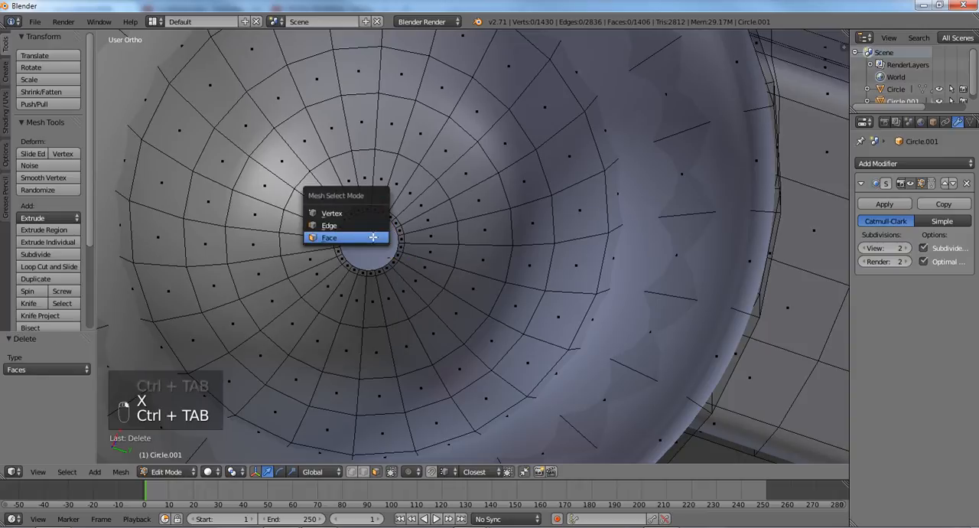
{"action": "left_click", "coordinate": [375, 213]}
{"action": "right_click", "coordinate": [367, 211], "text": "alt"}
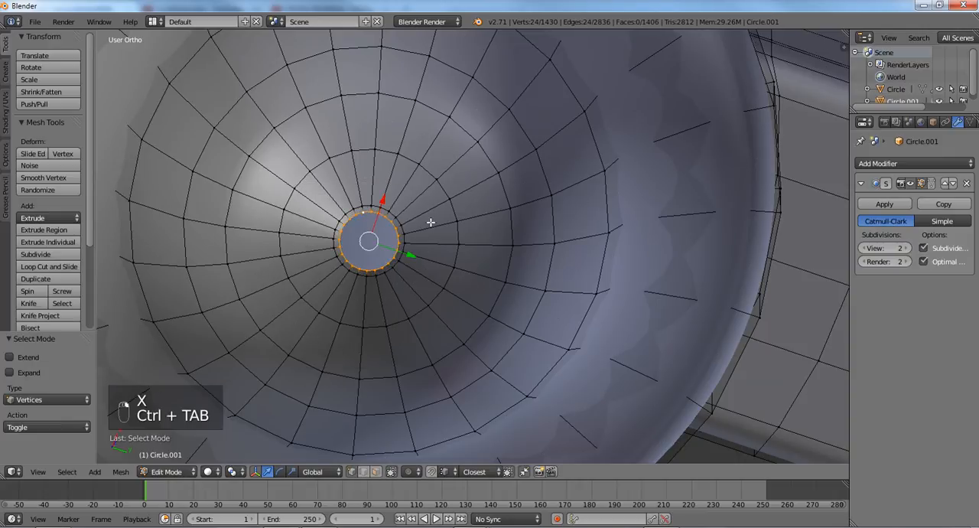
{"action": "key", "text": "ctrl+f"}
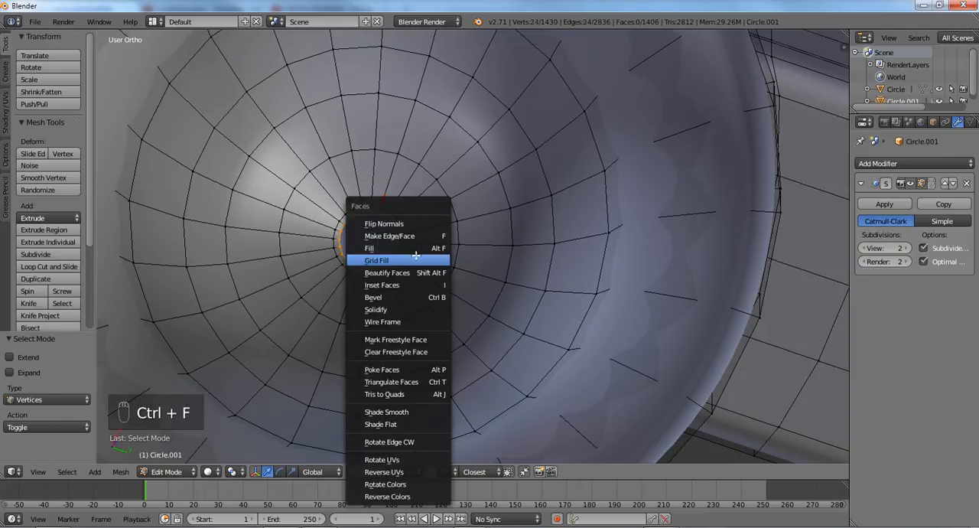
{"action": "left_click", "coordinate": [416, 254]}
{"action": "scroll", "coordinate": [426, 210], "scroll_direction": "down", "scroll_amount": 3}
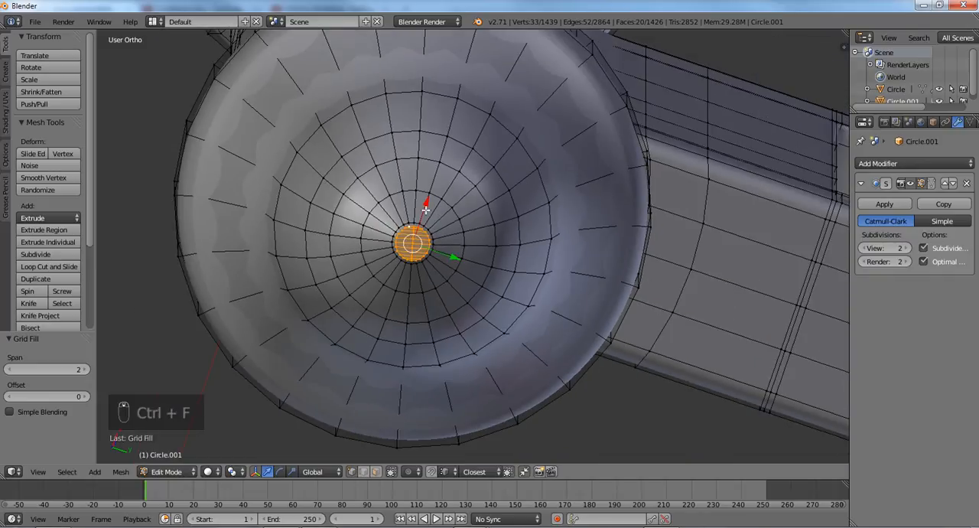
{"action": "scroll", "coordinate": [426, 211], "scroll_direction": "up", "scroll_amount": 4}
{"action": "middle_click_drag", "start_coordinate": [426, 210], "coordinate": [417, 248]}
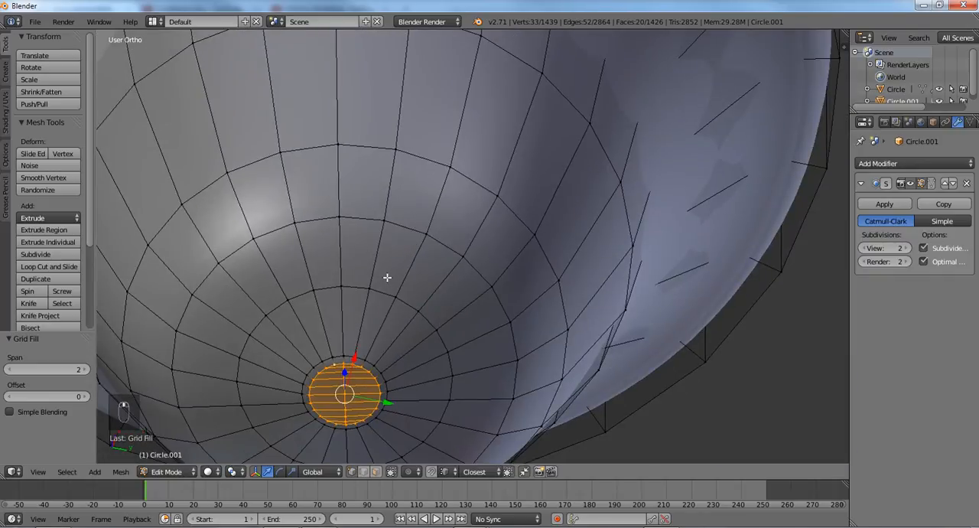
- In the right side view, clear the selection and add three evenly spaced loop cuts to the neck between the two upper collars
{"action": "key", "text": "KP_3"}
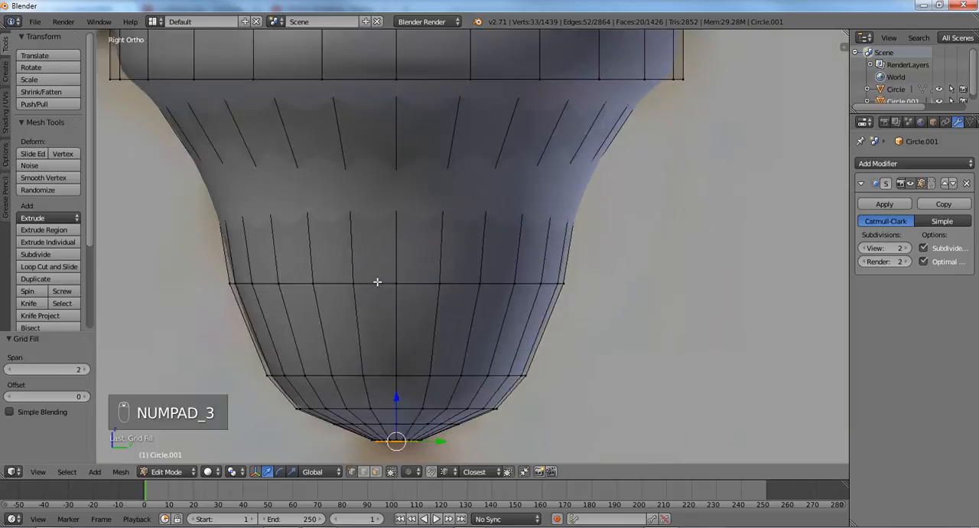
{"action": "key", "text": "a"}
{"action": "key", "text": "a"}
{"action": "scroll", "coordinate": [428, 206], "scroll_direction": "down", "scroll_amount": 8}
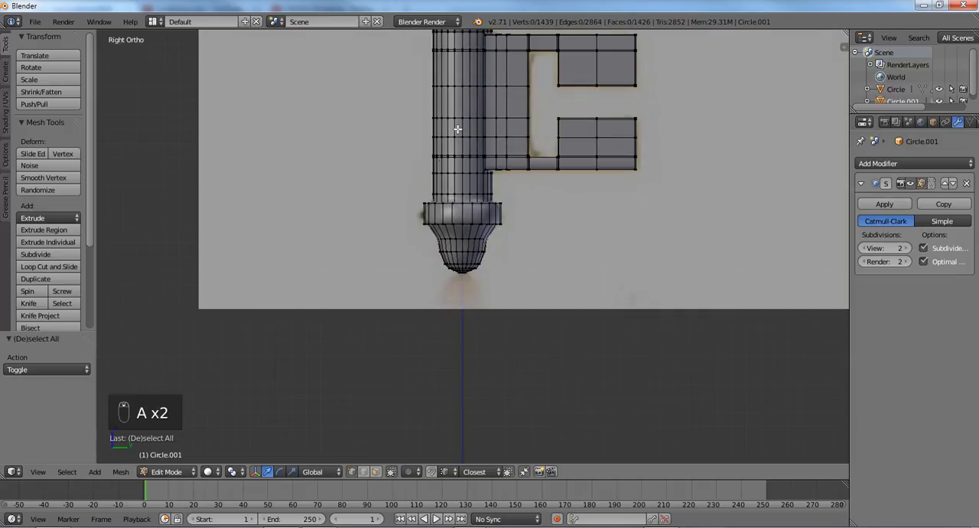
{"action": "middle_click_drag", "start_coordinate": [459, 77], "coordinate": [452, 230], "text": "shift"}
{"action": "middle_click_drag", "start_coordinate": [457, 150], "coordinate": [457, 362], "text": "shift"}
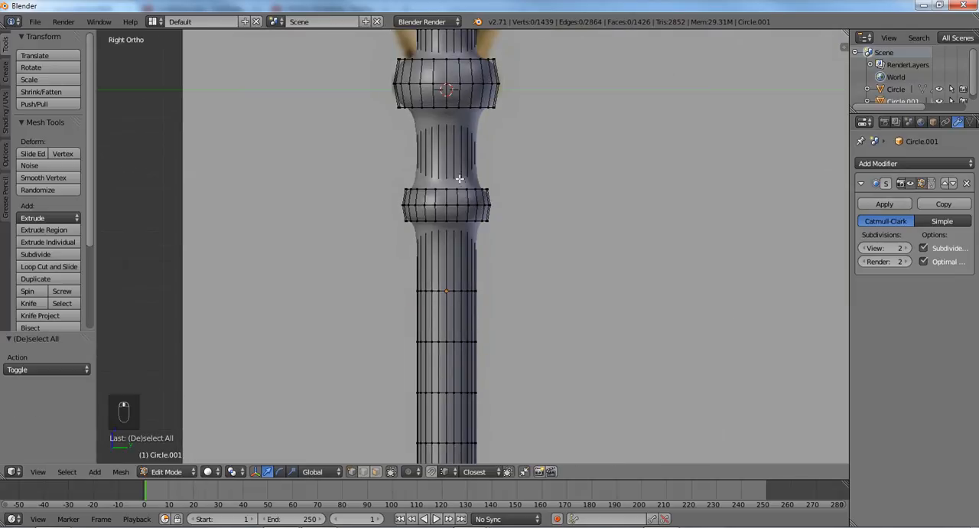
{"action": "middle_click_drag", "start_coordinate": [460, 179], "coordinate": [457, 290], "text": "shift"}
{"action": "scroll", "coordinate": [456, 291], "scroll_direction": "up", "scroll_amount": 2}
{"action": "key", "text": "ctrl+r"}
{"action": "scroll", "coordinate": [457, 285], "scroll_direction": "up", "scroll_amount": 1}
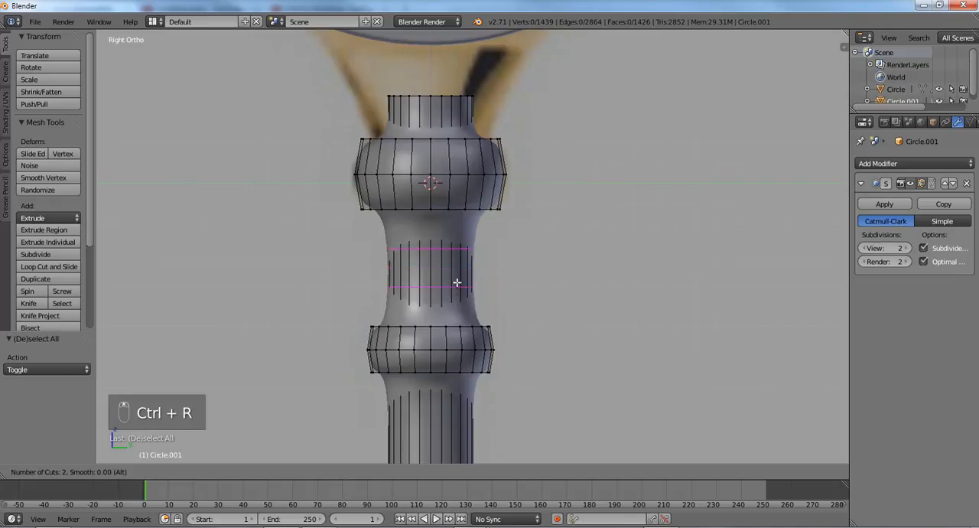
{"action": "left_click", "coordinate": [457, 282]}
{"action": "left_click", "coordinate": [456, 282]}
- Add one loop cut to the shaft section directly below the lower of the two upper collars
{"action": "key", "text": "ctrl+r"}
{"action": "left_click", "coordinate": [426, 386]}
{"action": "left_click", "coordinate": [426, 386]}
{"action": "middle_click_drag", "start_coordinate": [434, 362], "coordinate": [426, 269], "text": "shift"}
{"action": "scroll", "coordinate": [425, 268], "scroll_direction": "up", "scroll_amount": 2}
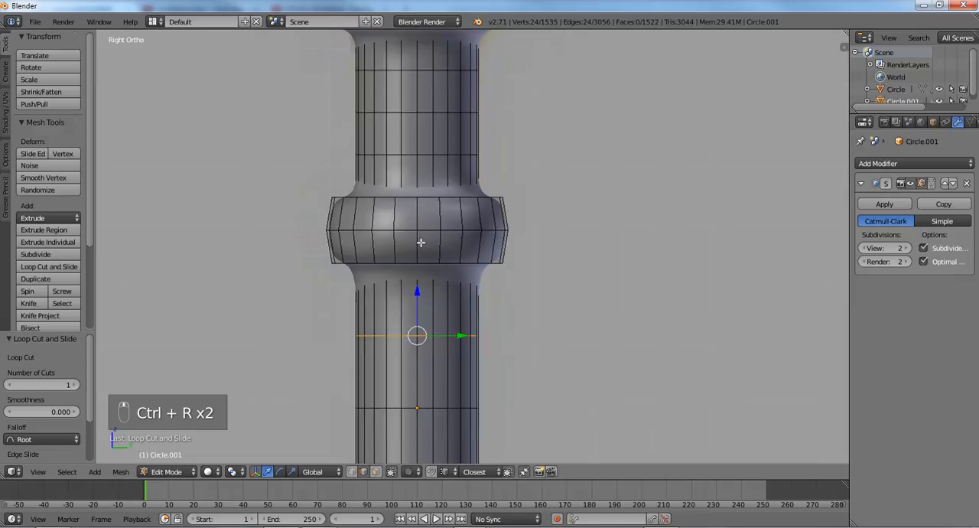
- Add loop cuts close to the top and bottom edges of the lower collar to sharpen them
{"action": "middle_click_drag", "start_coordinate": [417, 228], "coordinate": [406, 256]}
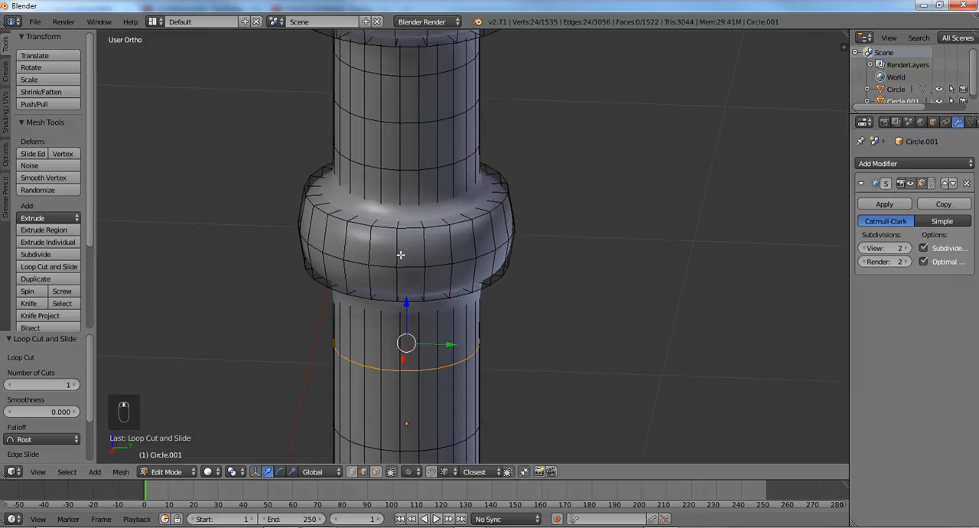
{"action": "key", "text": "ctrl+r"}
{"action": "left_click", "coordinate": [400, 253]}
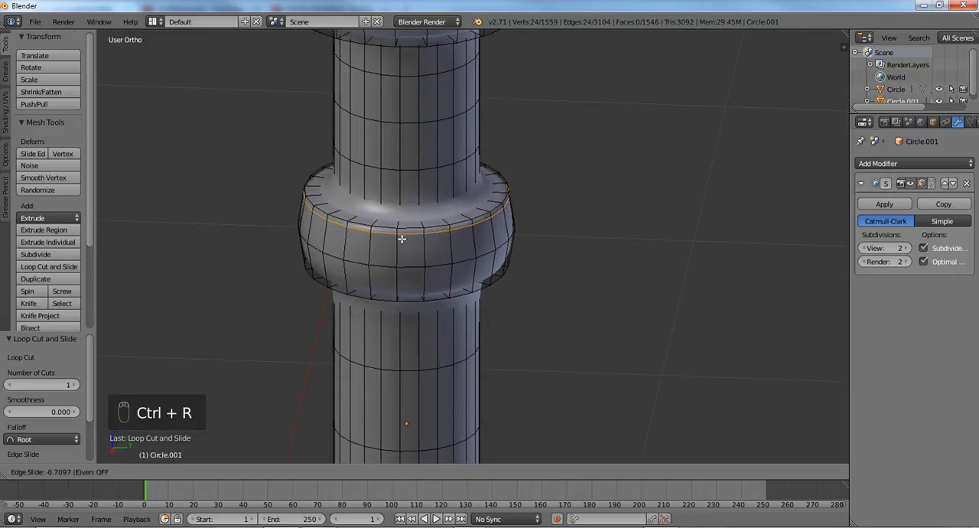
{"action": "left_click", "coordinate": [400, 232]}
{"action": "key", "text": "ctrl+r"}
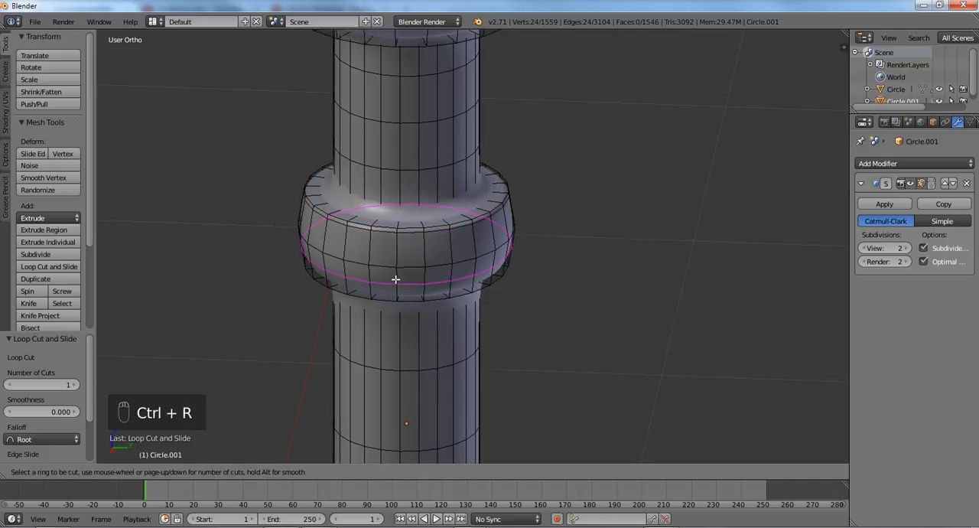
{"action": "left_click", "coordinate": [395, 279]}
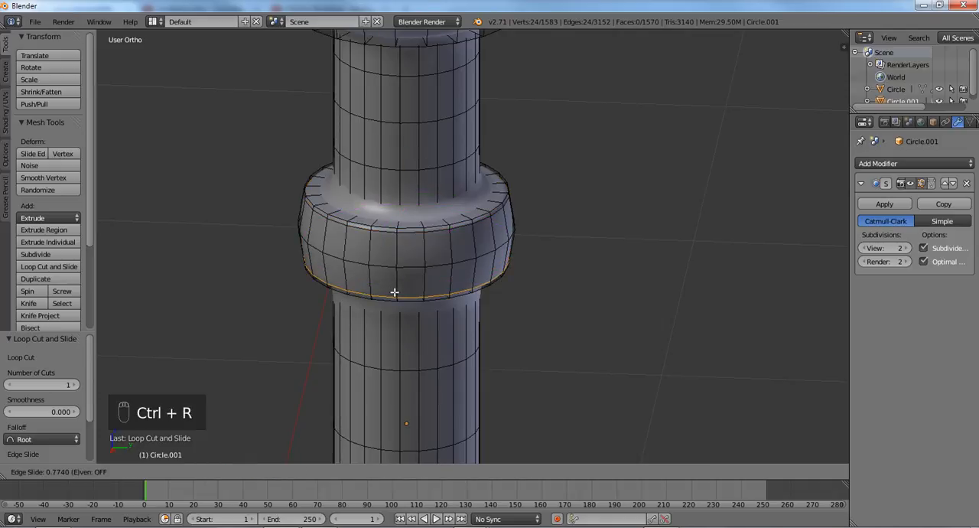
{"action": "left_click", "coordinate": [394, 292]}
- Add a loop cut on the lower collar's top face, slid close to where it meets the neck
{"action": "scroll", "coordinate": [399, 260], "scroll_direction": "up", "scroll_amount": 2}
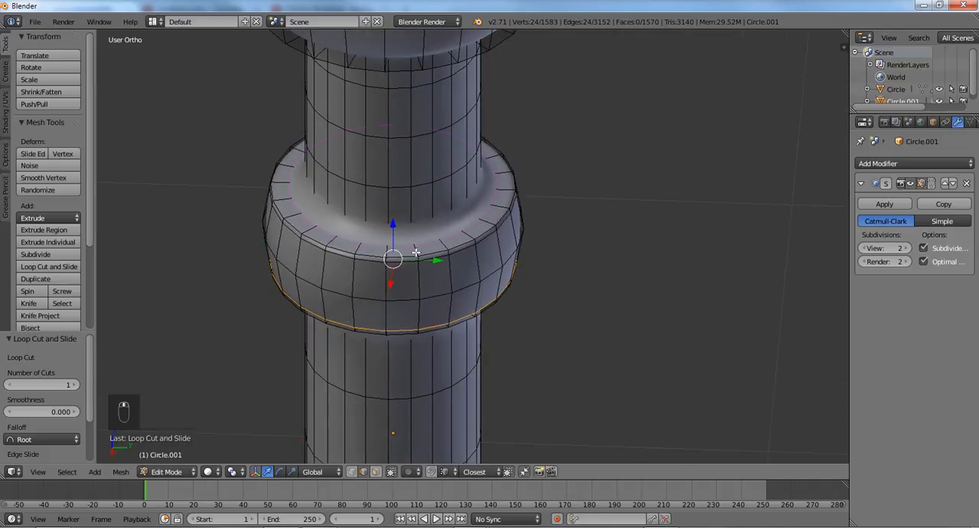
{"action": "key", "text": "ctrl+r"}
{"action": "left_click", "coordinate": [411, 241]}
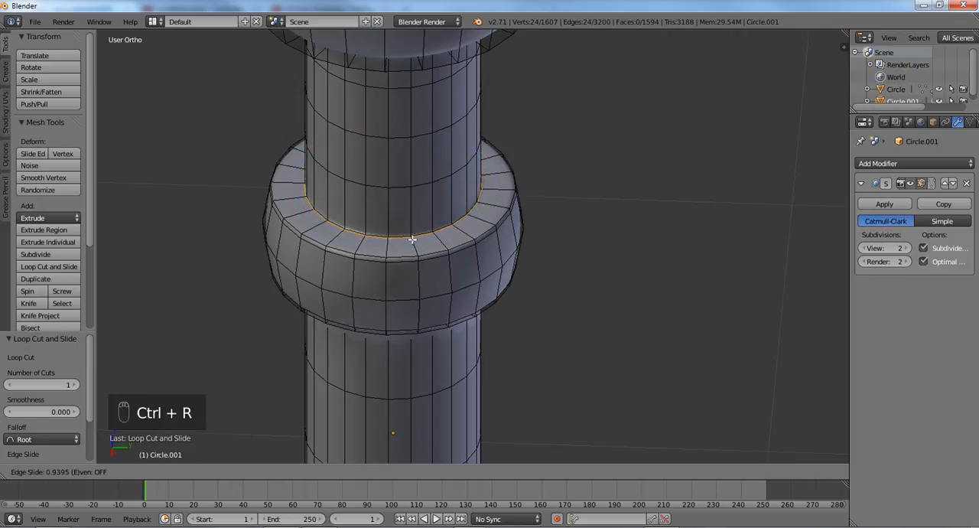
{"action": "left_click", "coordinate": [414, 241]}
- Add loop cuts around the upper collar's side, slid close to its bottom and top edges to sharpen them
{"action": "middle_click_drag", "start_coordinate": [399, 173], "coordinate": [411, 328], "text": "shift"}
{"action": "middle_click_drag", "start_coordinate": [404, 252], "coordinate": [413, 225]}
{"action": "scroll", "coordinate": [415, 202], "scroll_direction": "down", "scroll_amount": 1}
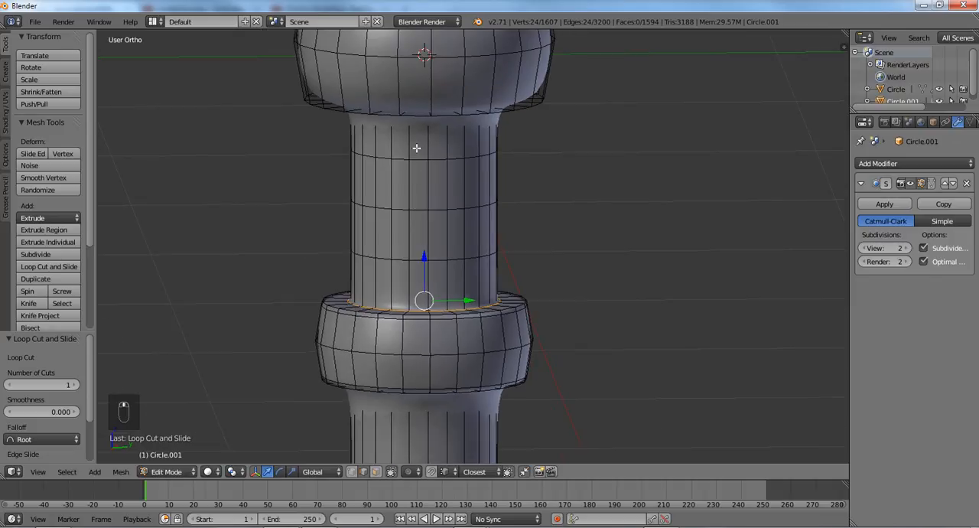
{"action": "middle_click_drag", "start_coordinate": [416, 147], "coordinate": [419, 274], "text": "shift"}
{"action": "scroll", "coordinate": [419, 274], "scroll_direction": "up", "scroll_amount": 1}
{"action": "key", "text": "ctrl+r"}
{"action": "left_click", "coordinate": [416, 199]}
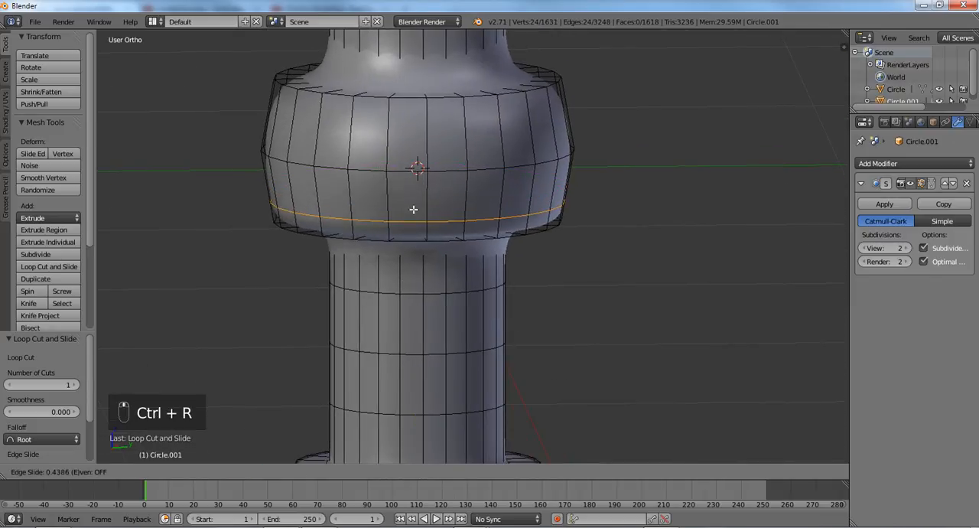
{"action": "left_click", "coordinate": [413, 223]}
{"action": "key", "text": "ctrl+r"}
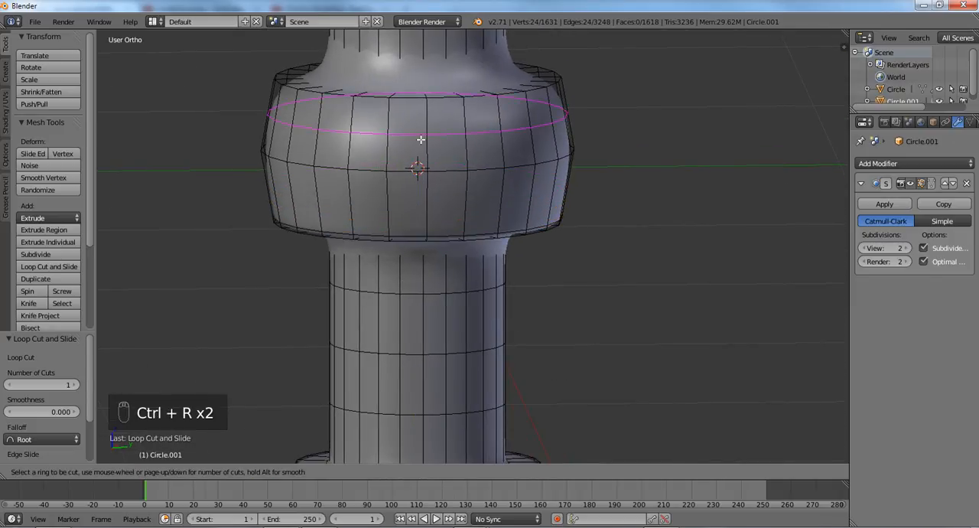
{"action": "left_click", "coordinate": [420, 145]}
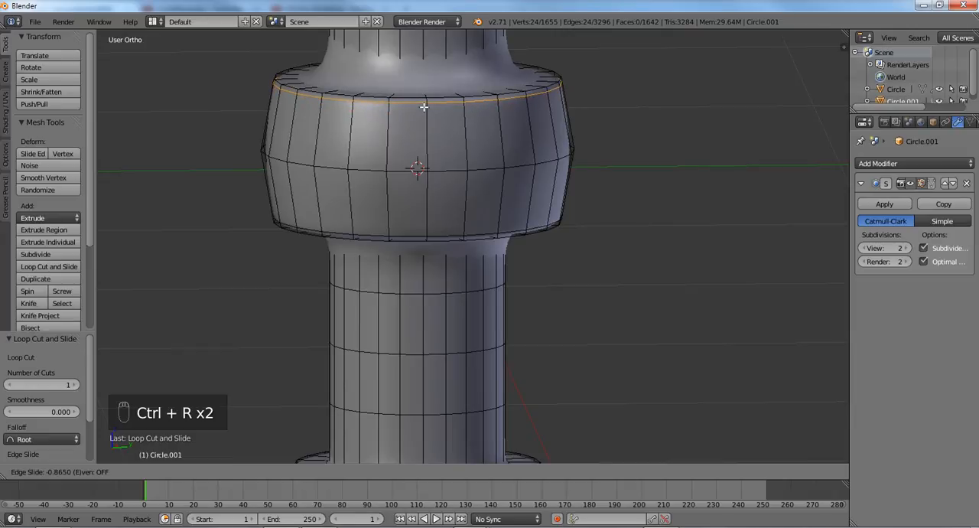
{"action": "left_click", "coordinate": [424, 107]}
{"action": "middle_click_drag", "start_coordinate": [419, 196], "coordinate": [419, 222]}
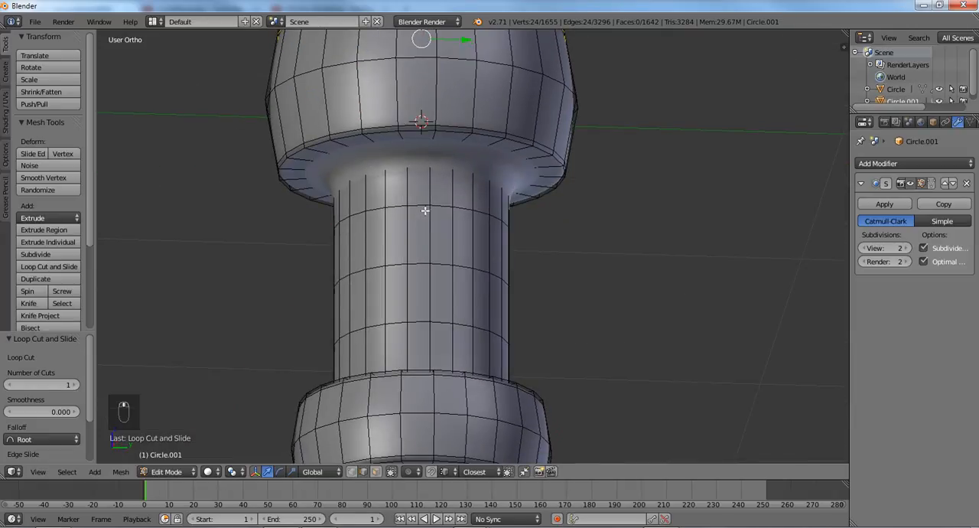
{"action": "middle_click_drag", "start_coordinate": [450, 147], "coordinate": [449, 124]}
{"action": "key", "text": "ctrl+r"}
{"action": "left_click", "coordinate": [430, 98]}
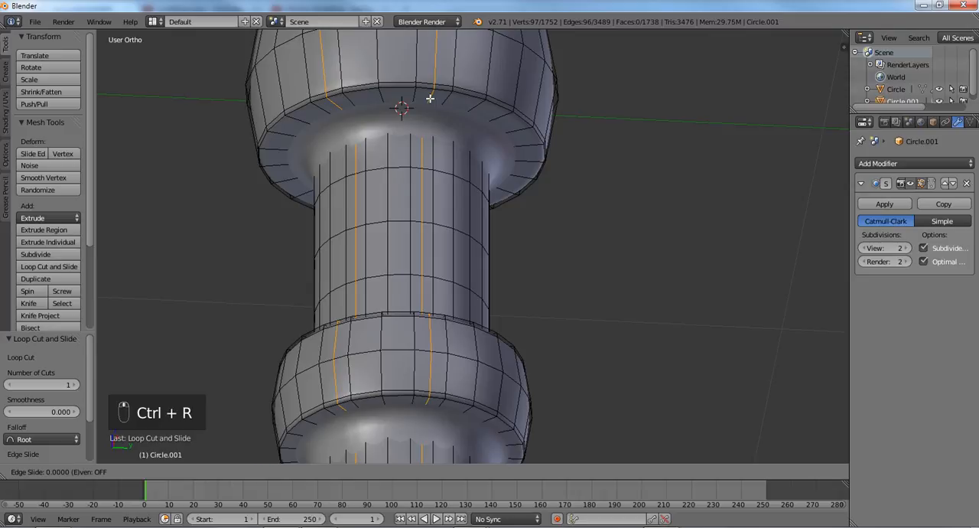
{"action": "left_click", "coordinate": [430, 99]}
{"action": "key", "text": "ctrl+z"}
- Add a loop cut on the upper collar's underside, slid toward the neck, and one around the neck just below it
{"action": "key", "text": "ctrl+r"}
{"action": "left_click", "coordinate": [431, 100]}
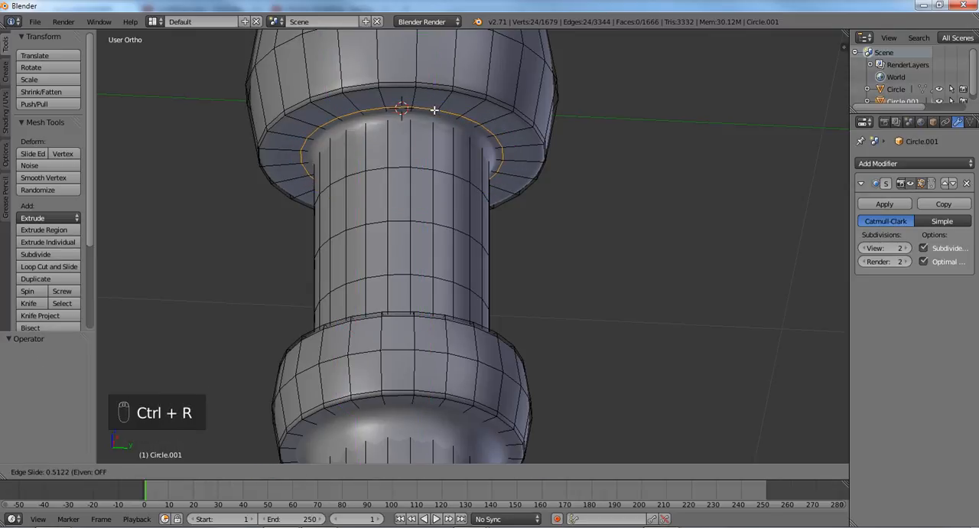
{"action": "left_click", "coordinate": [432, 108]}
{"action": "key", "text": "ctrl+r"}
{"action": "double_click", "coordinate": [423, 131]}
- Add a loop cut on the upper collar's top face, slid close to the stub, and a centred one around the stub
{"action": "middle_click_drag", "start_coordinate": [426, 132], "coordinate": [430, 231]}
{"action": "key", "text": "ctrl+r"}
{"action": "left_click", "coordinate": [437, 224]}
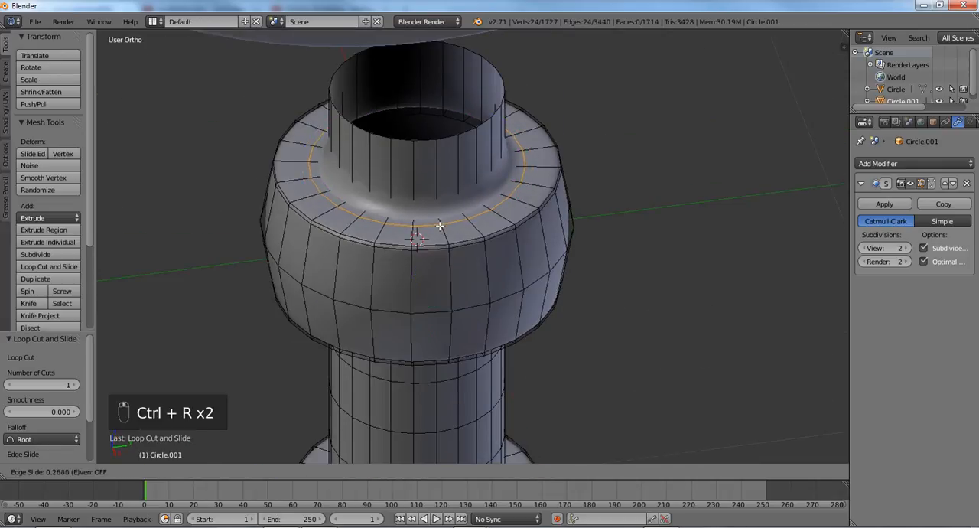
{"action": "left_click", "coordinate": [437, 218]}
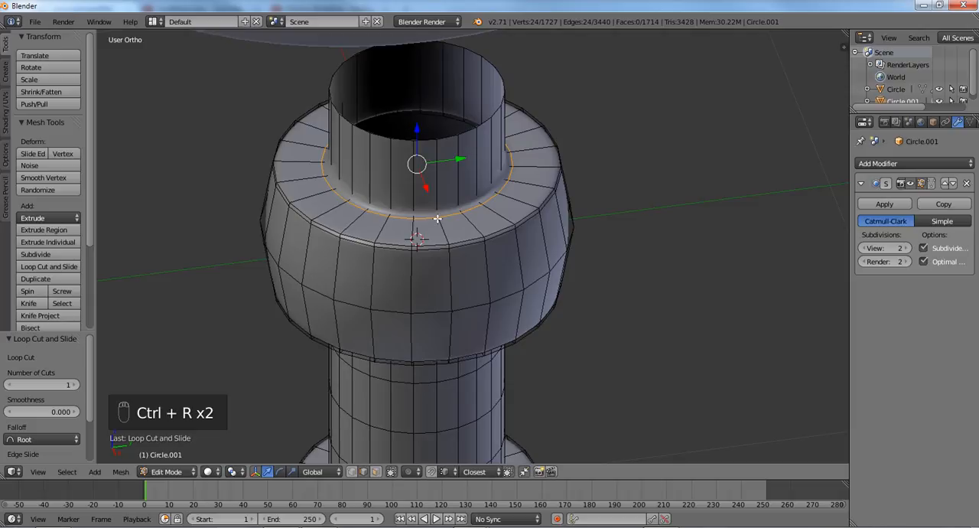
{"action": "key", "text": "ctrl+r"}
{"action": "double_click", "coordinate": [430, 196]}
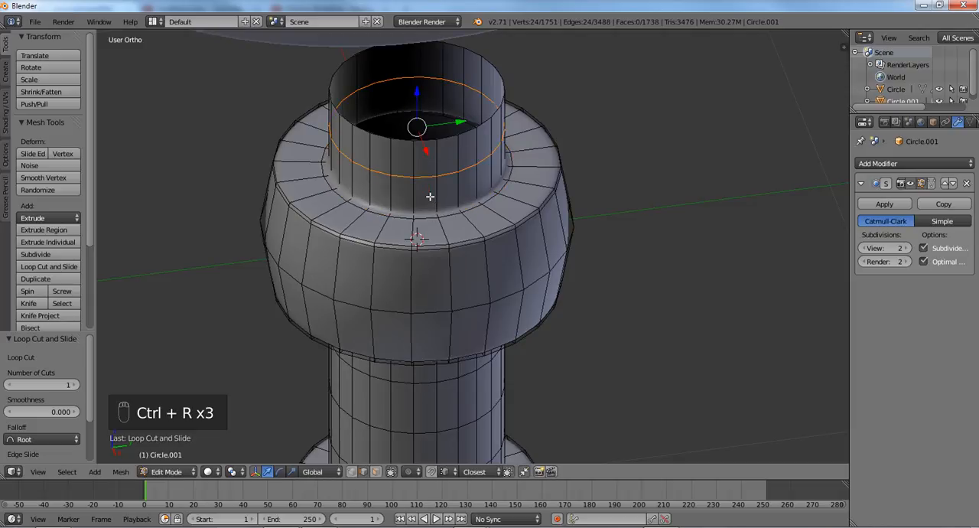
- In the right side view, switch to vertex selection and select the open top ring of the stub above the upper collar
{"action": "key", "text": "KP_1"}
{"action": "key", "text": "KP_3"}
{"action": "scroll", "coordinate": [430, 196], "scroll_direction": "down", "scroll_amount": 7}
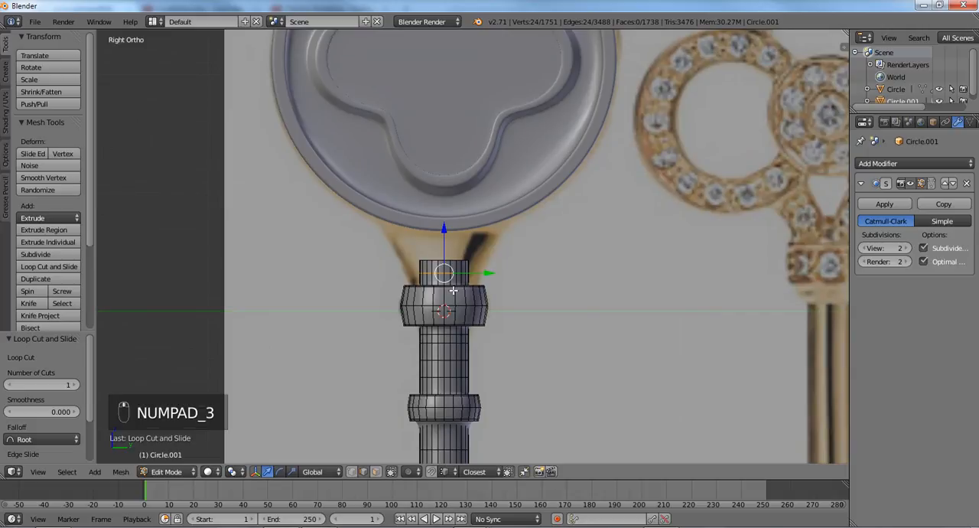
{"action": "scroll", "coordinate": [453, 290], "scroll_direction": "up", "scroll_amount": 3}
{"action": "key", "text": "ctrl+Tab"}
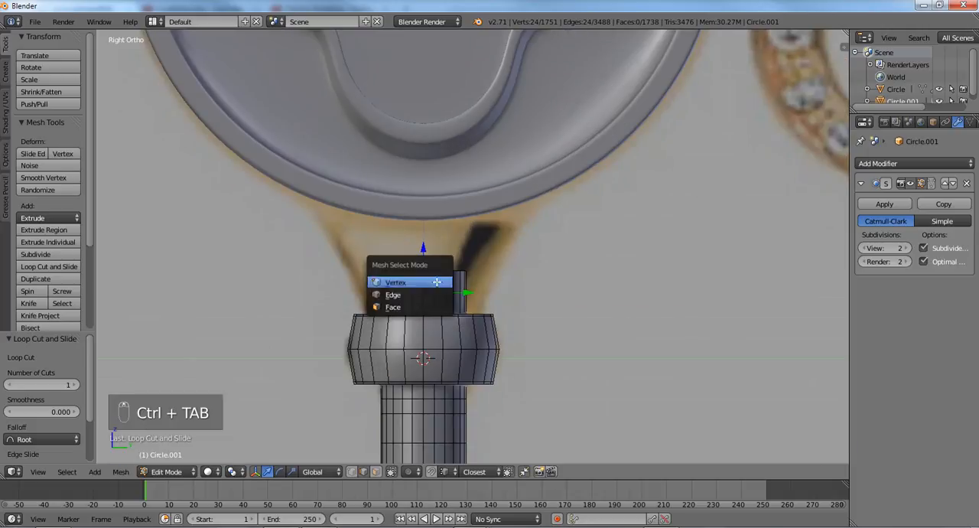
{"action": "left_click", "coordinate": [437, 280]}
{"action": "left_click", "coordinate": [438, 270], "text": "alt"}
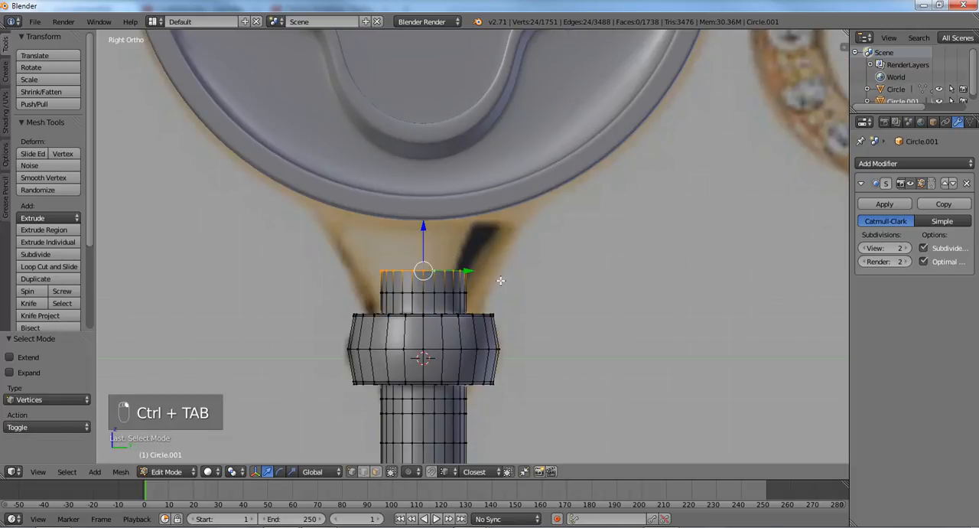
{"action": "key", "text": "s"}
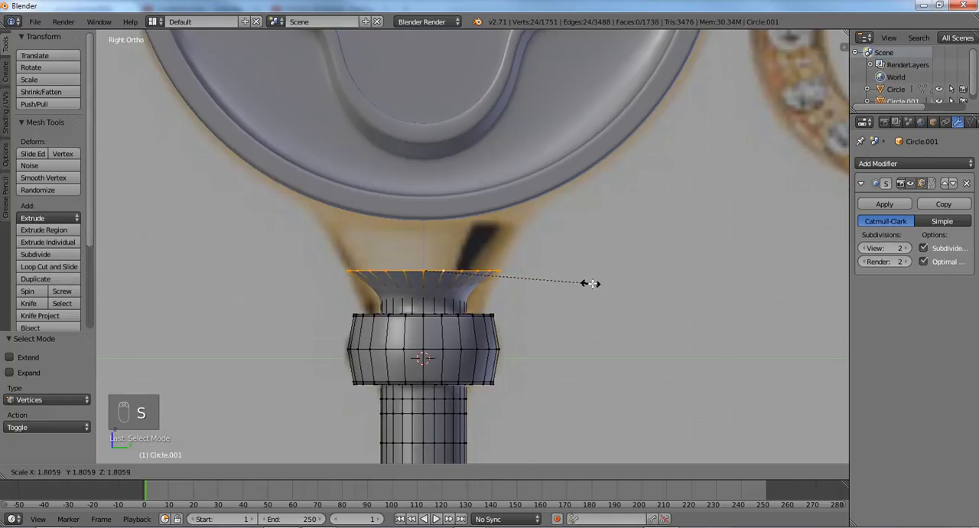
{"action": "right_click", "coordinate": [591, 282]}
{"action": "key", "text": "s"}
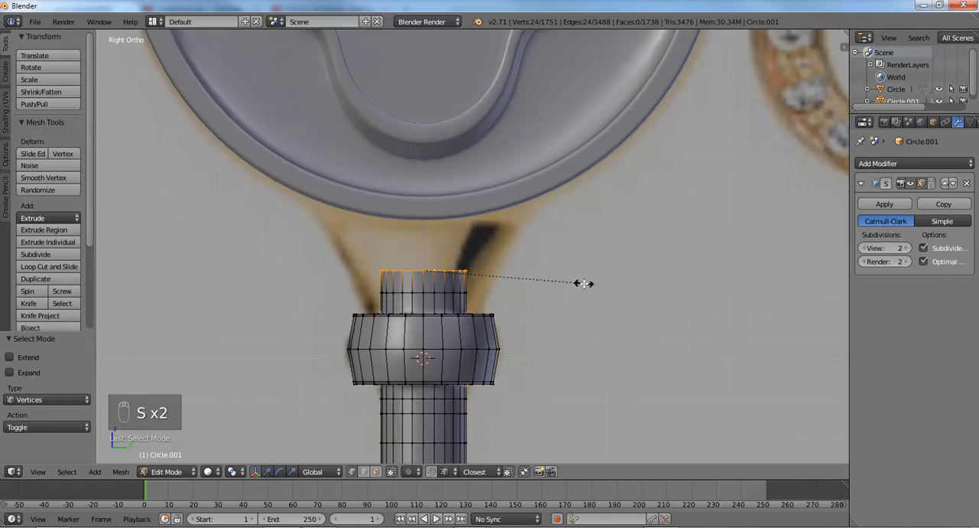
{"action": "right_click", "coordinate": [654, 286]}
- Flare the stub to match the reference by scaling its top ring 1.793 and its middle ring 1.463 along Y
{"action": "key", "text": "s"}
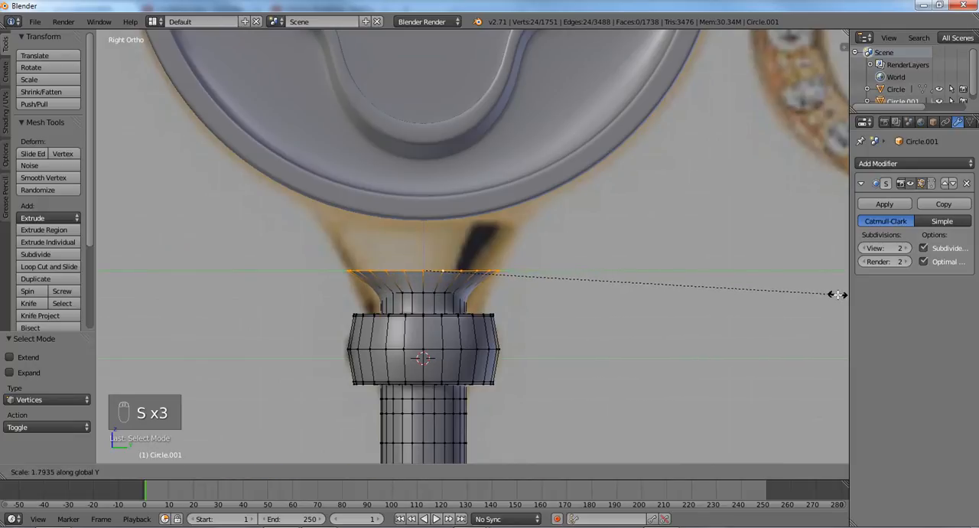
{"action": "left_click", "coordinate": [837, 296]}
{"action": "right_click", "coordinate": [434, 297], "text": "alt"}
{"action": "right_click", "coordinate": [432, 296], "text": "alt"}
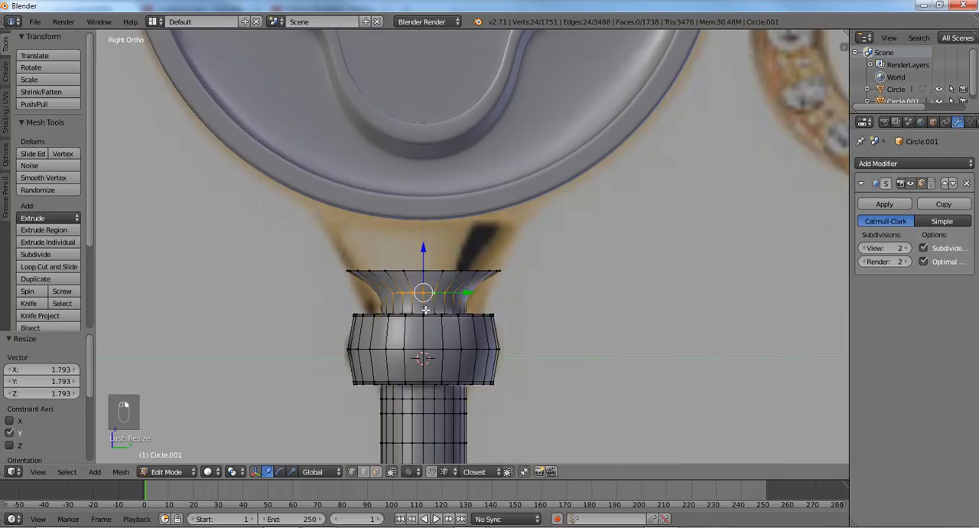
{"action": "scroll", "coordinate": [436, 294], "scroll_direction": "down", "scroll_amount": 1, "text": "shift"}
{"action": "key", "text": "s"}
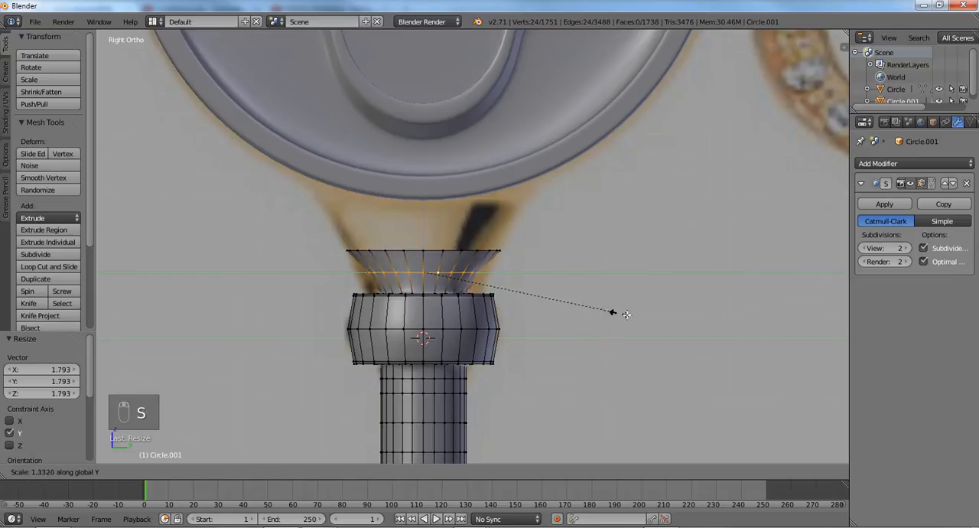
{"action": "left_click", "coordinate": [635, 317]}
- Select the ring on the collar's top face around the stub's base and scale it 1.222 along Y
{"action": "middle_click_drag", "start_coordinate": [574, 308], "coordinate": [451, 329]}
{"action": "right_click", "coordinate": [449, 331], "text": "alt"}
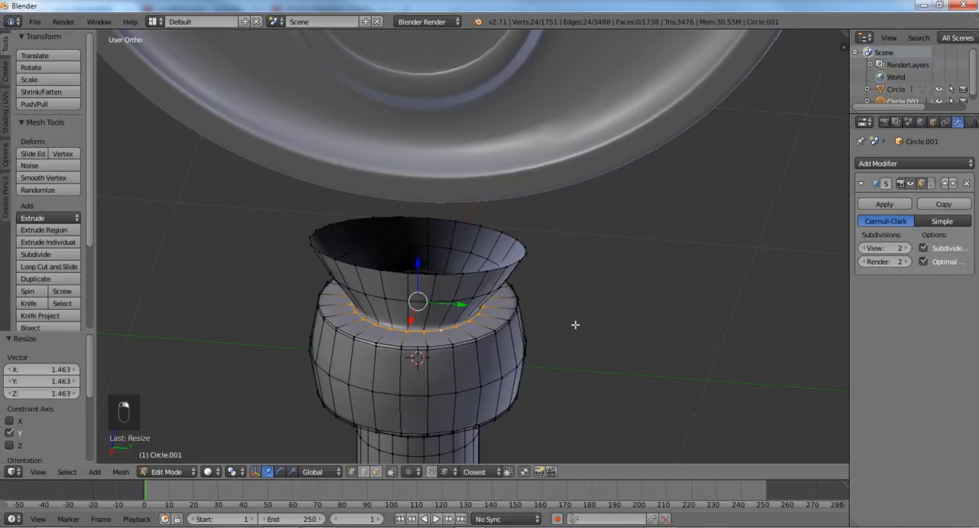
{"action": "key", "text": "s"}
{"action": "left_click", "coordinate": [610, 329]}
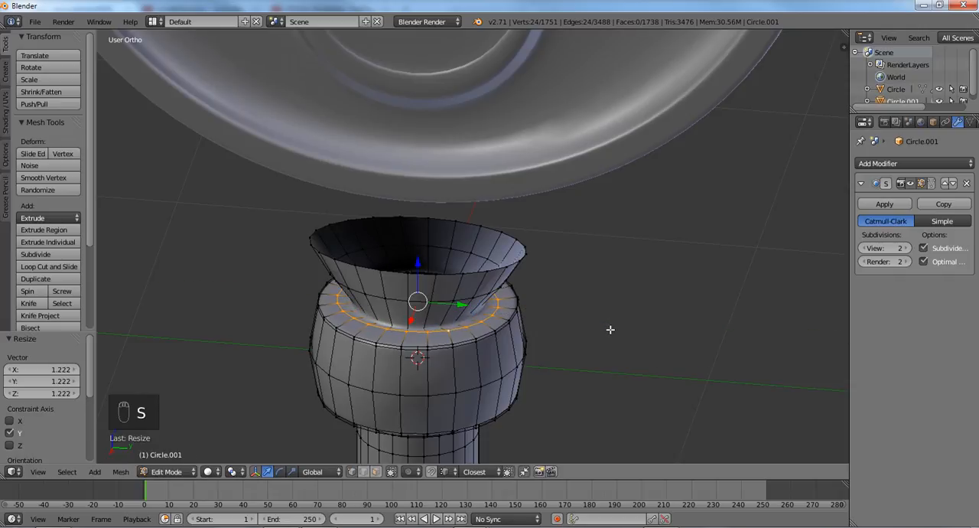
- In the right side view, add a centred loop cut around the lower part of the flared stub
{"action": "key", "text": "KP_3"}
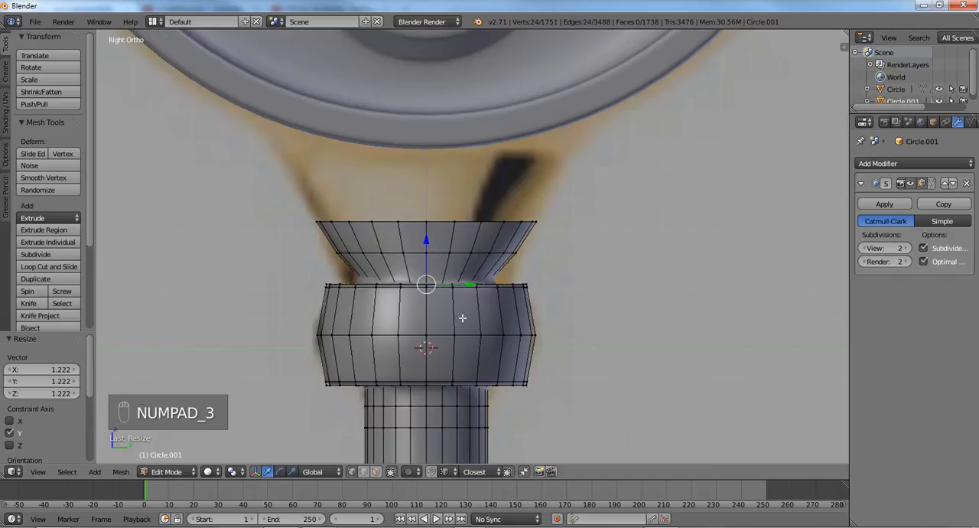
{"action": "scroll", "coordinate": [459, 316], "scroll_direction": "up", "scroll_amount": 2}
{"action": "middle_click_drag", "start_coordinate": [411, 316], "coordinate": [420, 341]}
{"action": "key", "text": "KP_3"}
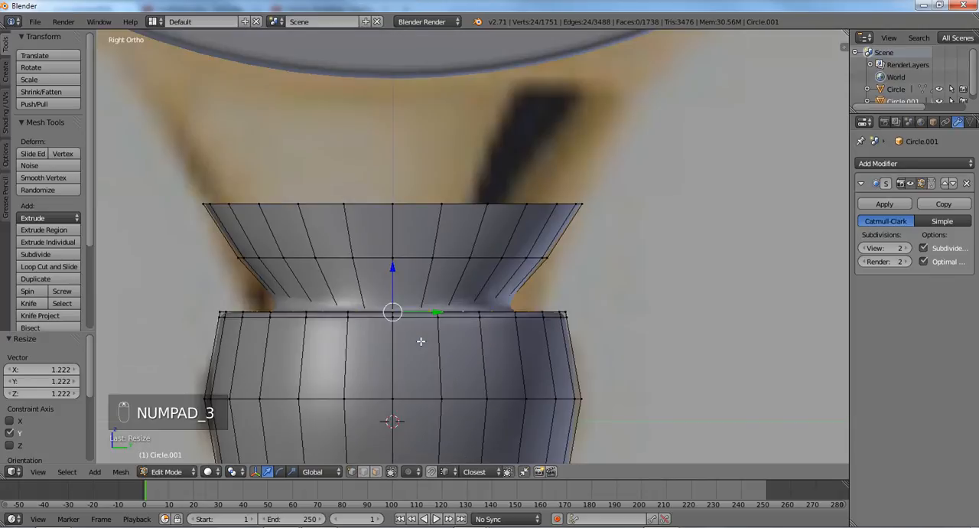
{"action": "key", "text": "ctrl+r"}
{"action": "left_click", "coordinate": [375, 288]}
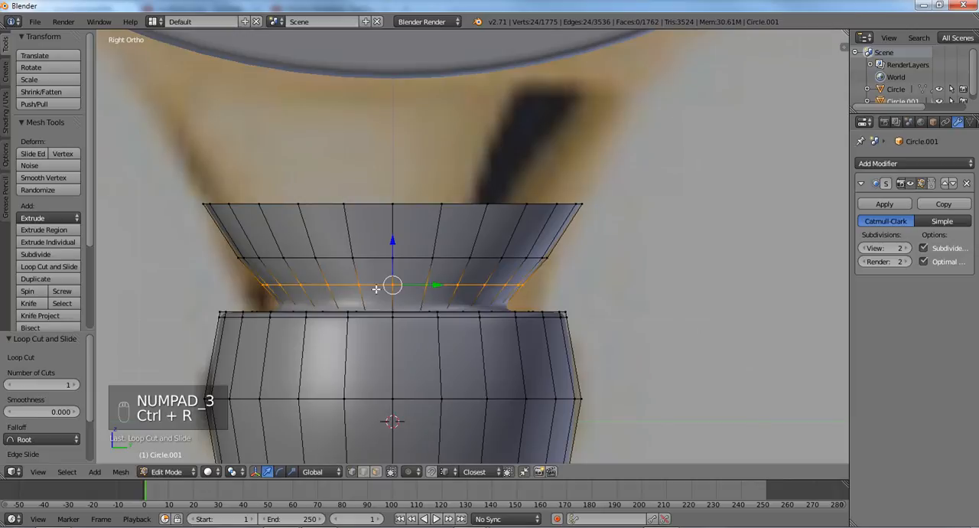
- Try lowering the new loop along Z toward the collar, preview it in Object Mode, and undo the move
{"action": "key", "text": "g"}
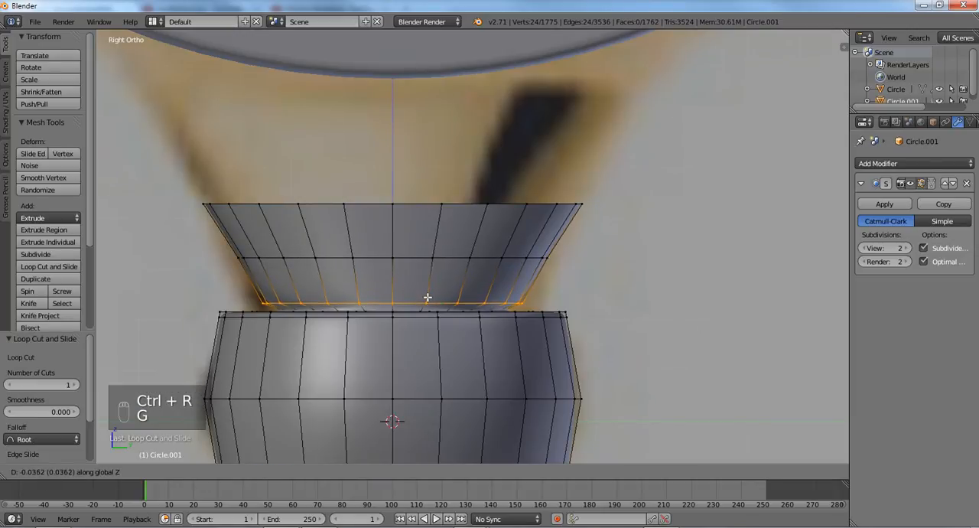
{"action": "left_click", "coordinate": [430, 298]}
{"action": "key", "text": "Tab"}
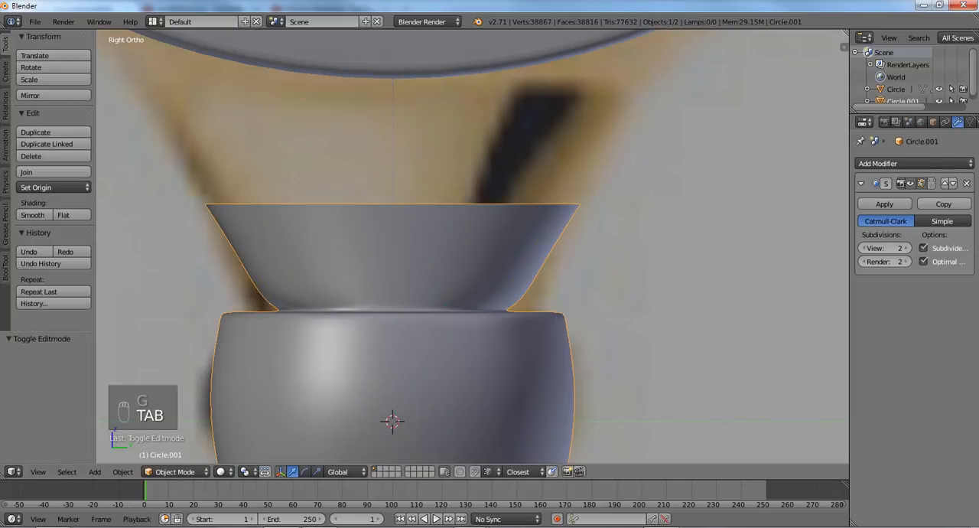
{"action": "key", "text": "Tab"}
{"action": "key", "text": "ctrl+z"}
{"action": "key", "text": "ctrl+z"}
{"action": "key", "text": "ctrl+z"}
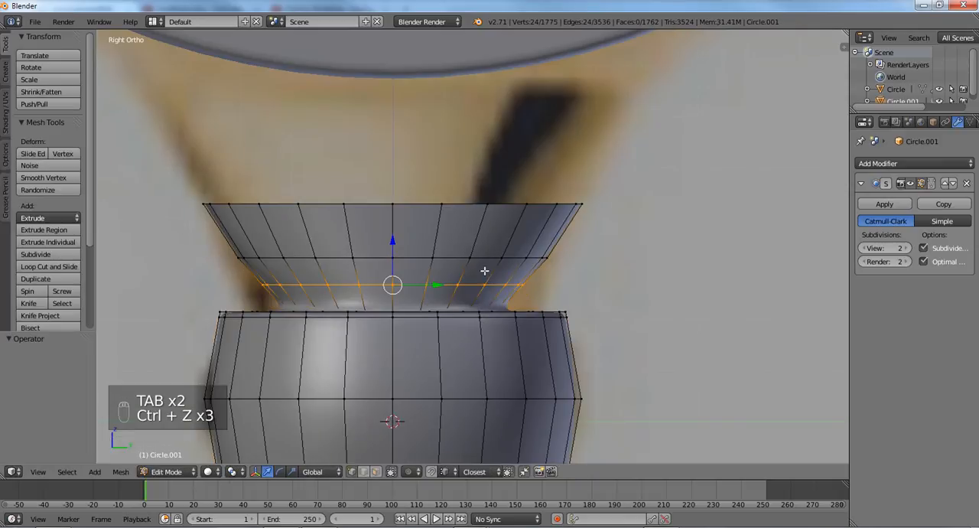
- Select the flared stub's middle ring and scale it 0.980 along Y
{"action": "right_click", "coordinate": [419, 259], "text": "alt"}
{"action": "key", "text": "s"}
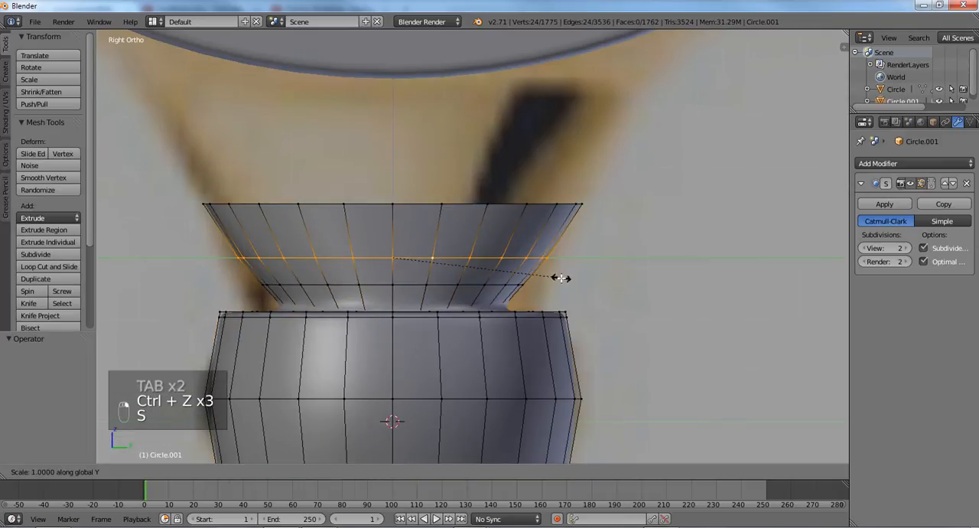
{"action": "left_click", "coordinate": [553, 278]}
{"action": "scroll", "coordinate": [425, 246], "scroll_direction": "down", "scroll_amount": 3}
{"action": "scroll", "coordinate": [426, 246], "scroll_direction": "down", "scroll_amount": 3}
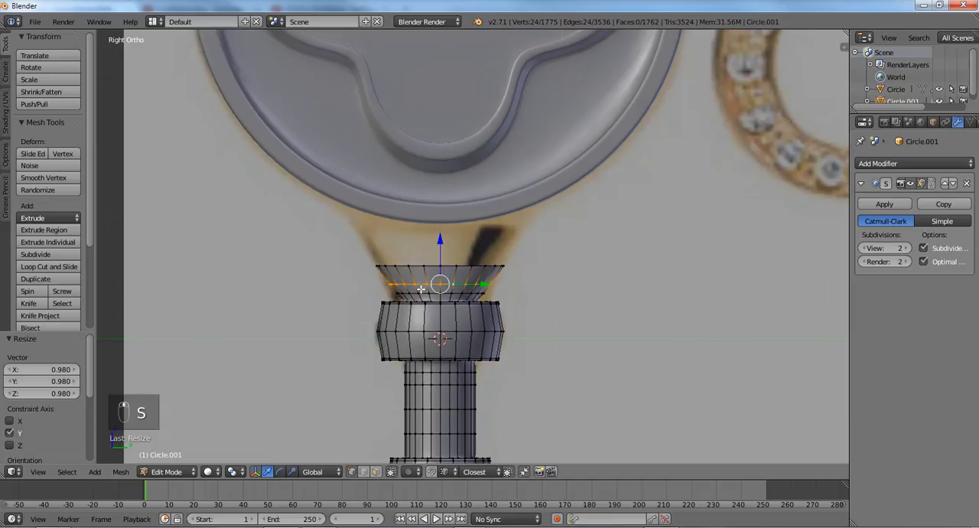
- Start editing the round key head and add a loop cut through its lower part, crossing the rim on both sides of the centre
{"action": "key", "text": "Tab"}
{"action": "right_click", "coordinate": [423, 205]}
{"action": "middle_click_drag", "start_coordinate": [424, 206], "coordinate": [434, 249]}
{"action": "key", "text": "Tab"}
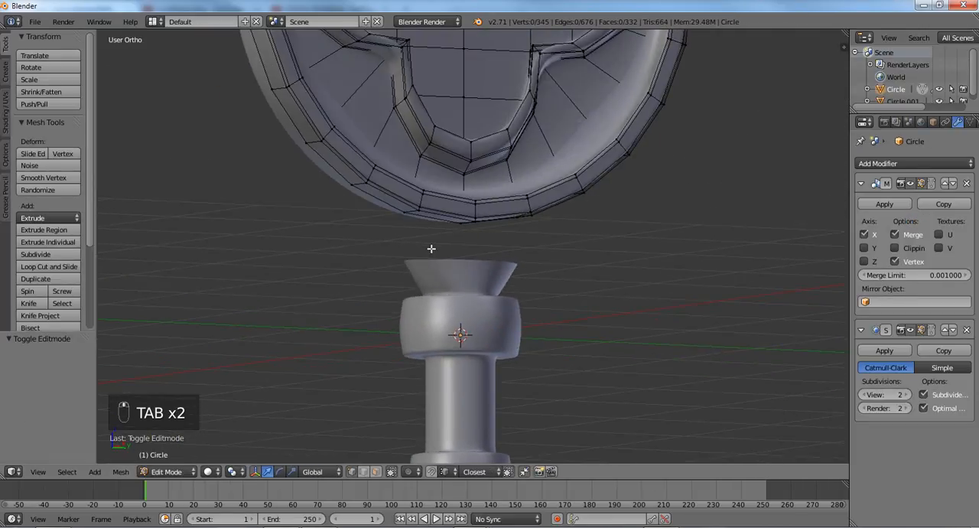
{"action": "key", "text": "KP_3"}
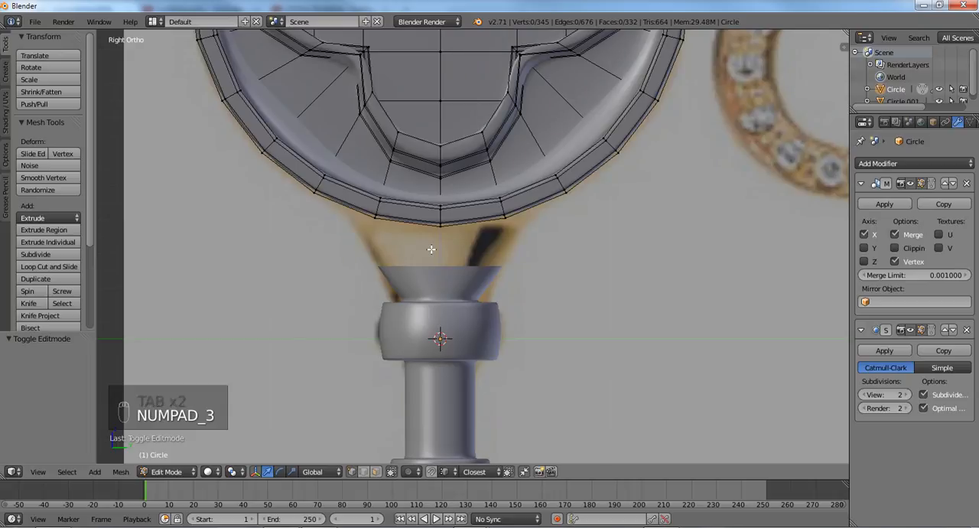
{"action": "key", "text": "ctrl+r"}
{"action": "left_click", "coordinate": [363, 199]}
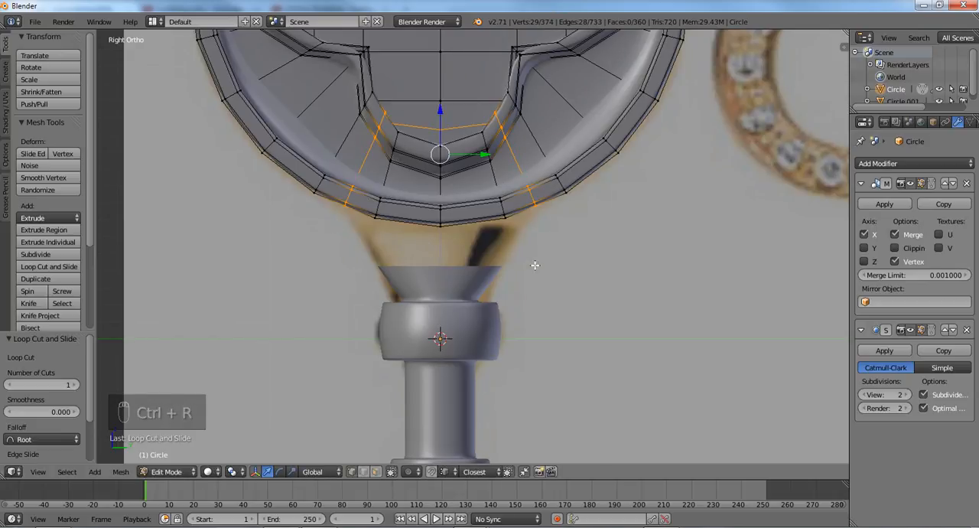
- Switch to face selection and select the four outer rim faces at the head's bottom above the flared stub, returning to the right side view
{"action": "key", "text": "ctrl+Tab"}
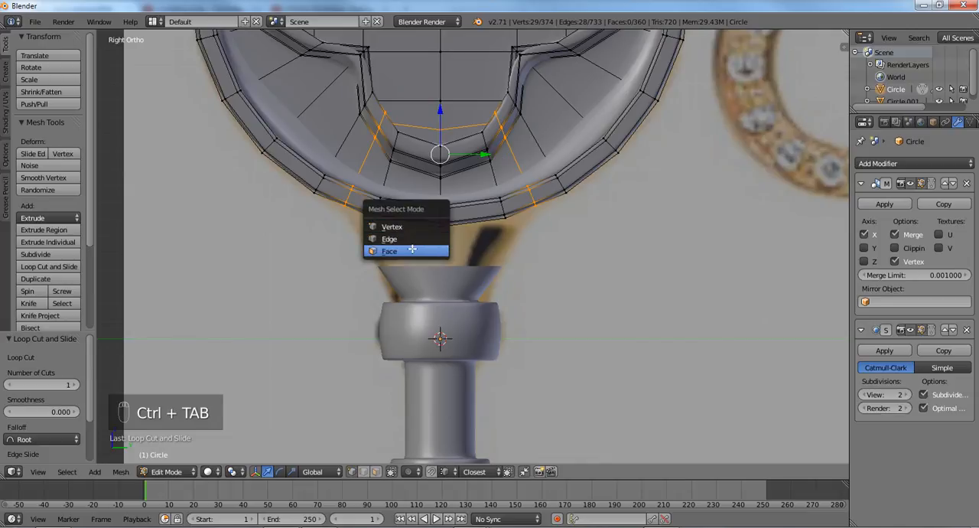
{"action": "left_click", "coordinate": [413, 248]}
{"action": "middle_click_drag", "start_coordinate": [389, 255], "coordinate": [421, 235]}
{"action": "right_click", "coordinate": [345, 167]}
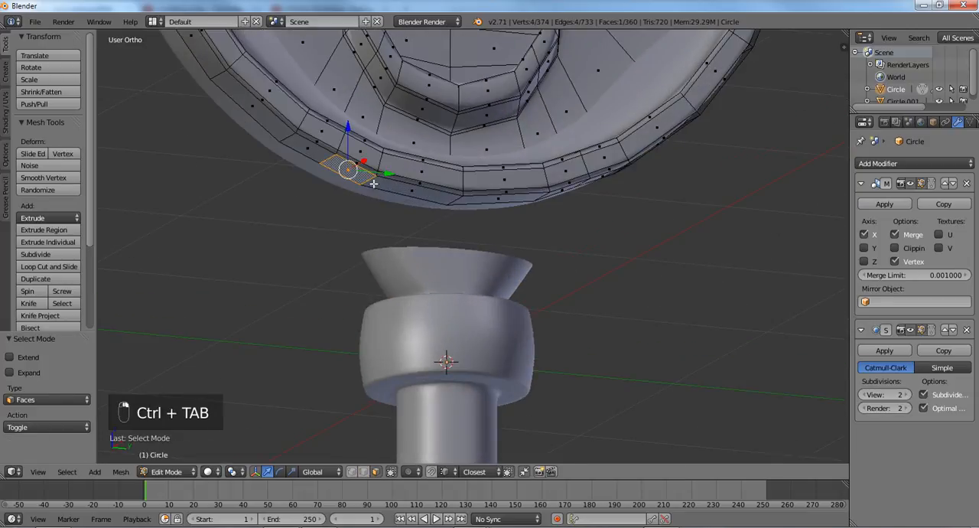
{"action": "right_click", "coordinate": [388, 186], "text": "shift"}
{"action": "right_click", "coordinate": [475, 198], "text": "shift"}
{"action": "middle_click_drag", "start_coordinate": [523, 220], "coordinate": [440, 227]}
{"action": "right_click", "coordinate": [477, 183], "text": "shift"}
{"action": "middle_click_drag", "start_coordinate": [479, 191], "coordinate": [381, 210]}
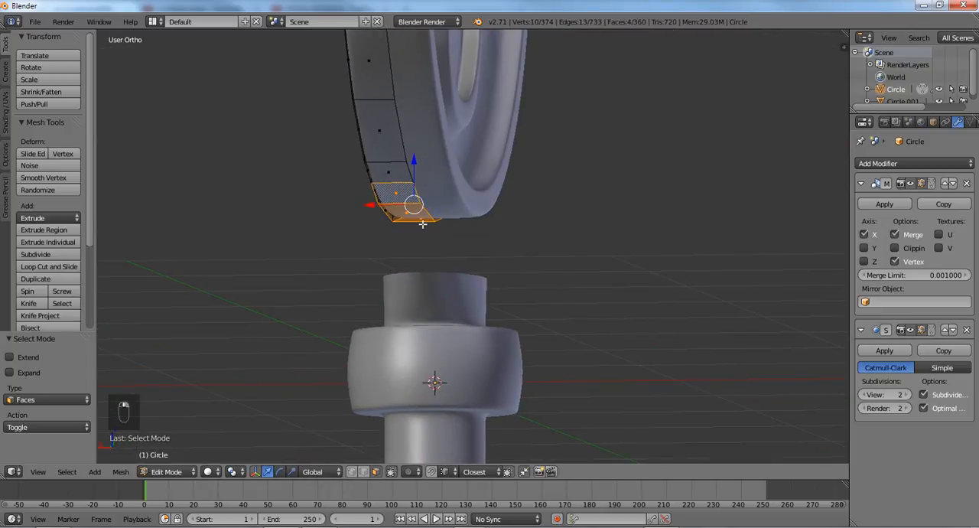
{"action": "key", "text": "KP_3"}
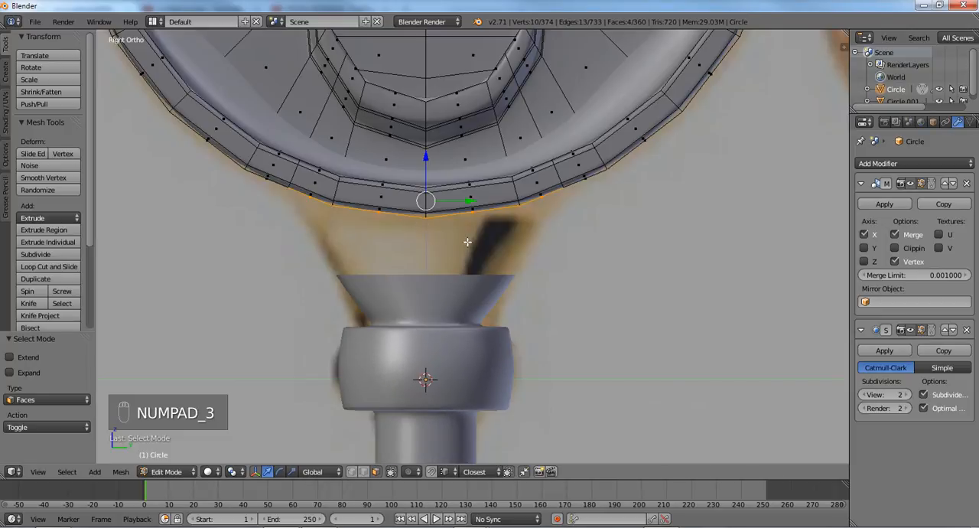
{"action": "key", "text": "e"}
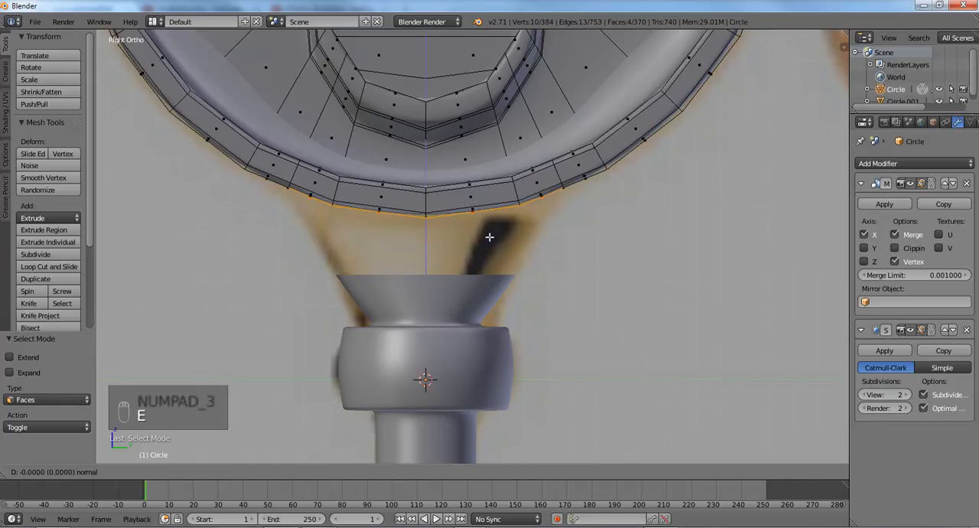
{"action": "right_click", "coordinate": [493, 267]}
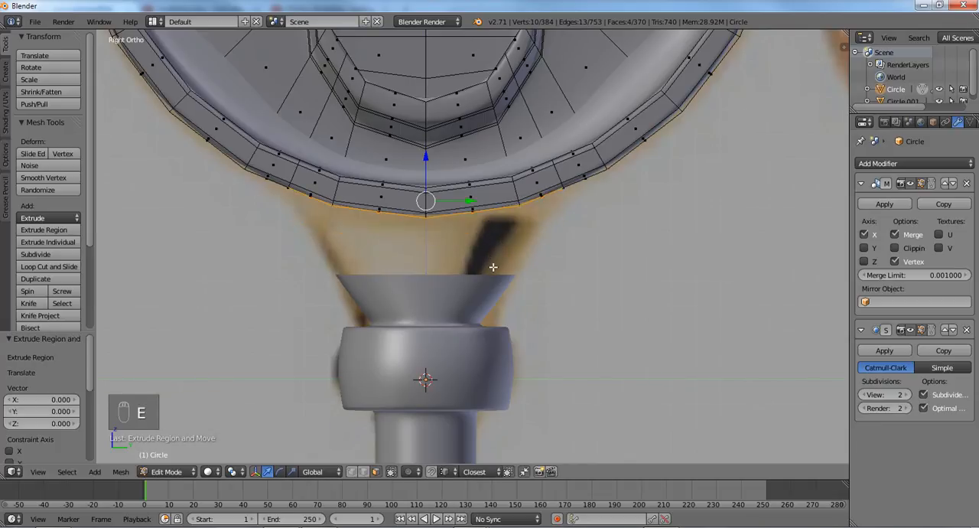
{"action": "key", "text": "ctrl+z"}
{"action": "key", "text": "ctrl+z"}
{"action": "middle_click_drag", "start_coordinate": [493, 267], "coordinate": [289, 219]}
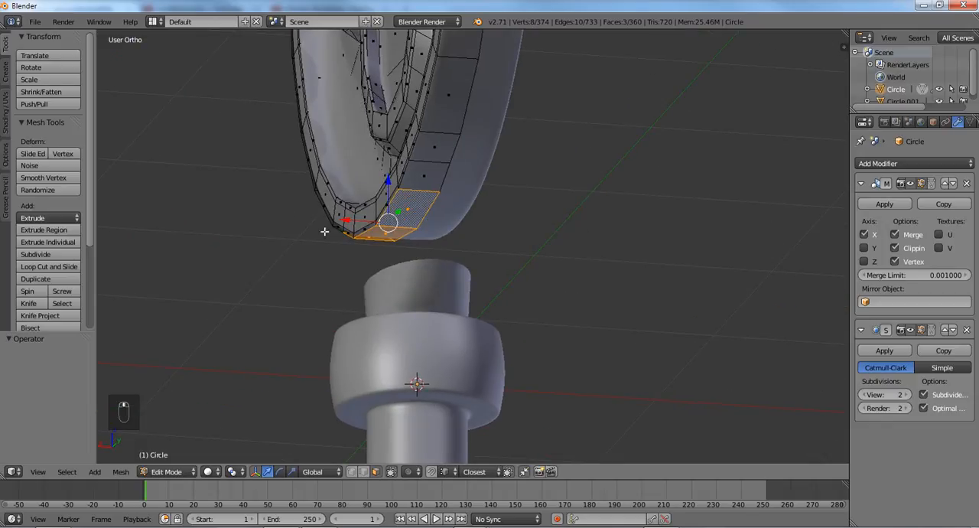
{"action": "key", "text": "KP_3"}
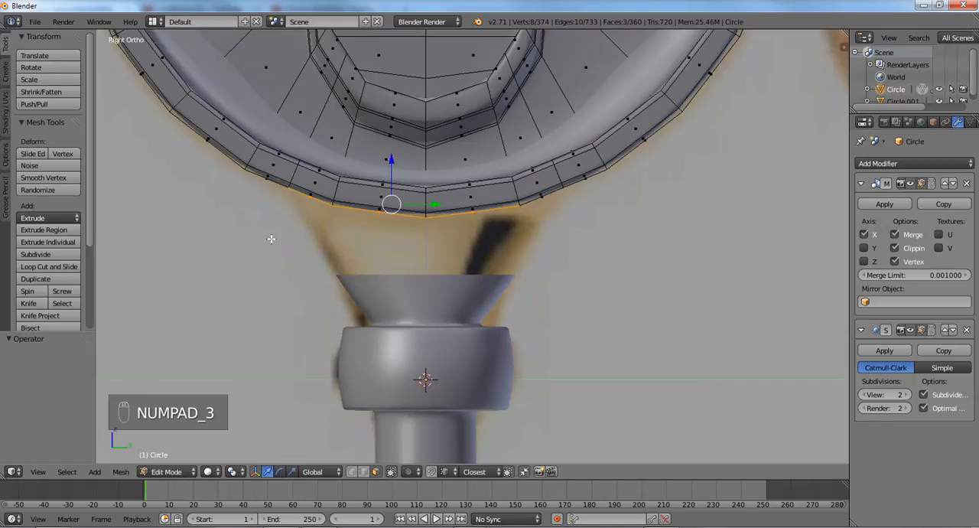
{"action": "key", "text": "e"}
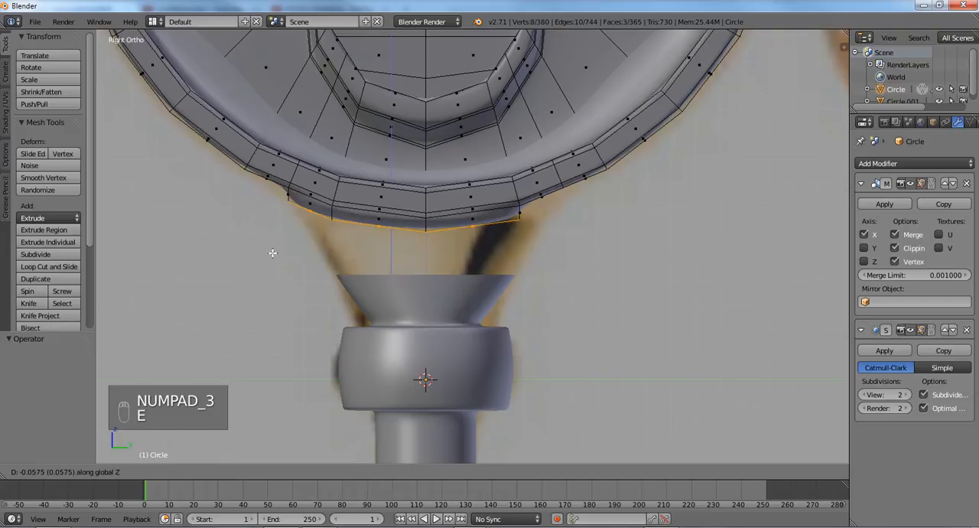
{"action": "right_click", "coordinate": [275, 273]}
{"action": "key", "text": "ctrl+z"}
{"action": "key", "text": "ctrl+z"}
- Extrude the head's four bottom rim faces about 0.18 down along global Z and flatten the new end with a Z scale of 0
{"action": "middle_click_drag", "start_coordinate": [310, 274], "coordinate": [285, 251]}
{"action": "right_click", "coordinate": [530, 182], "text": "shift"}
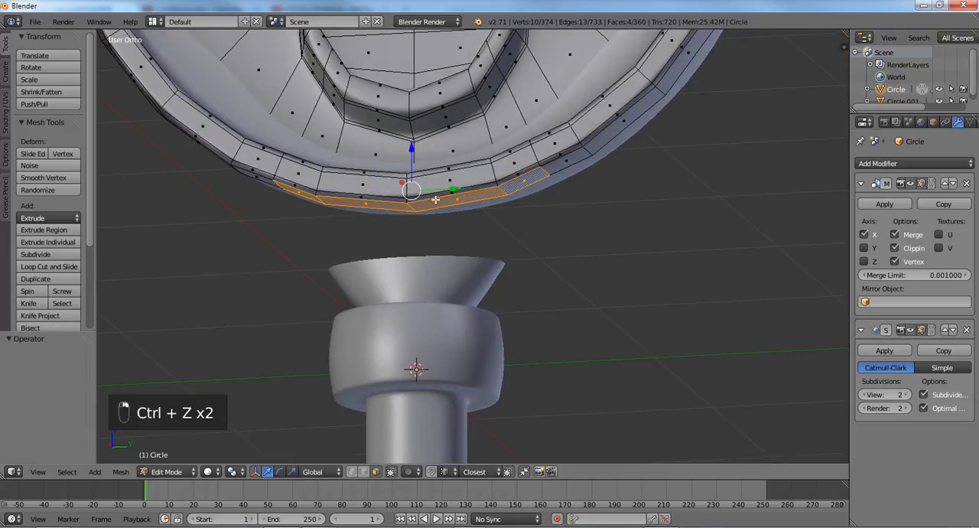
{"action": "key", "text": "KP_3"}
{"action": "key", "text": "e"}
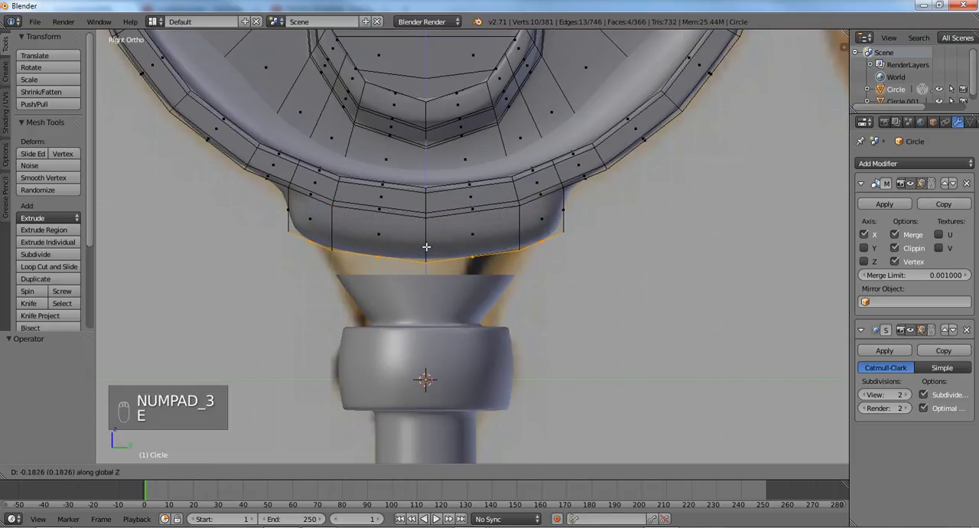
{"action": "left_click", "coordinate": [426, 246]}
{"action": "key", "text": "s"}
{"action": "key", "text": "z"}
{"action": "key", "text": "0"}
{"action": "left_click", "coordinate": [426, 248]}
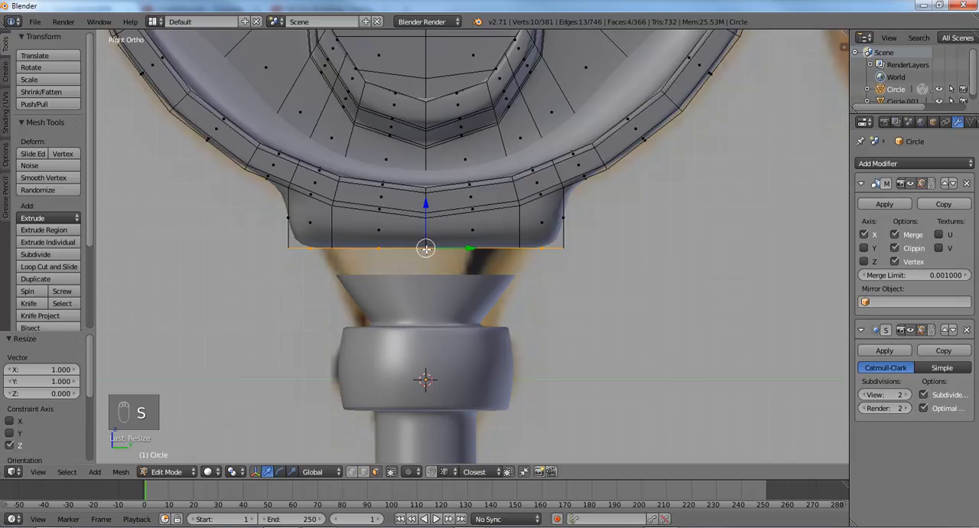
- Narrow the extruded end to a scale of 0.708 along Y, lower it about 0.07 along Z, and preview the neck in Object Mode
{"action": "key", "text": "s"}
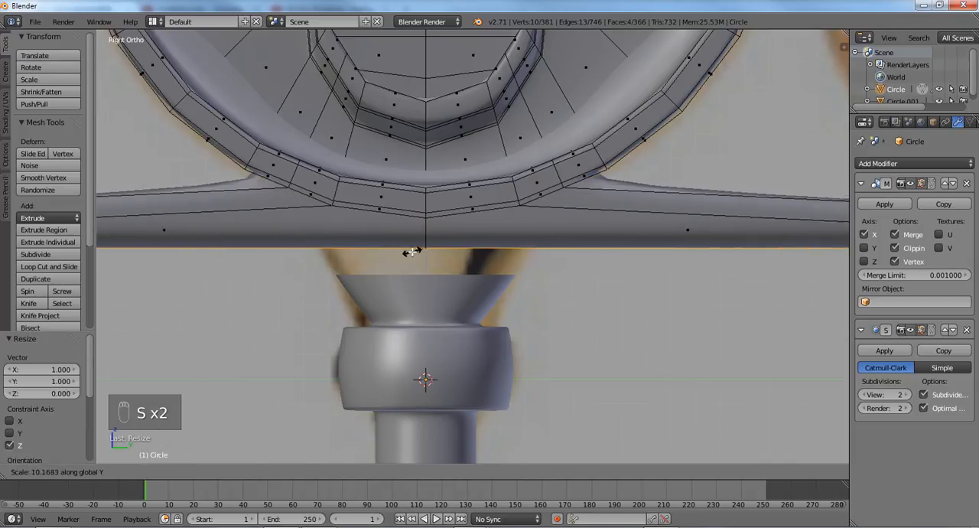
{"action": "right_click", "coordinate": [481, 269]}
{"action": "key", "text": "s"}
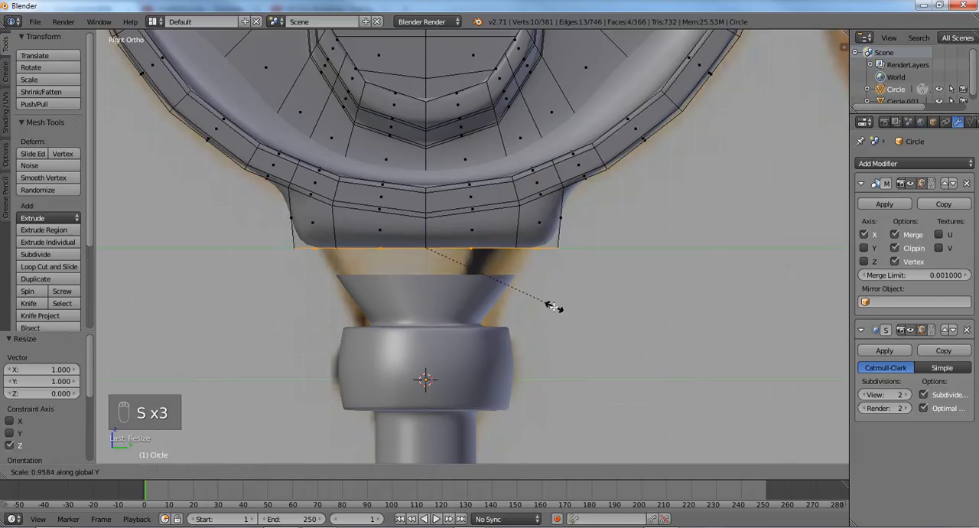
{"action": "left_click", "coordinate": [517, 297]}
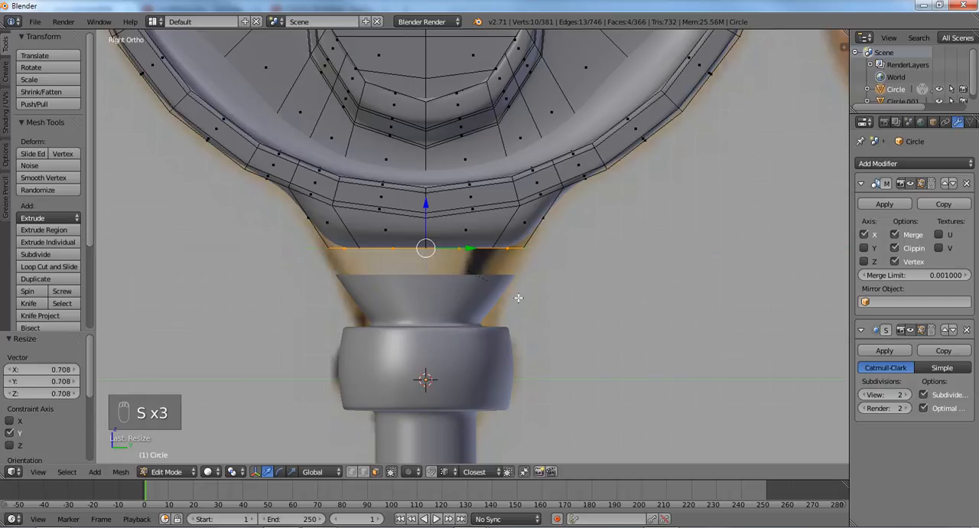
{"action": "key", "text": "g"}
{"action": "key", "text": "z"}
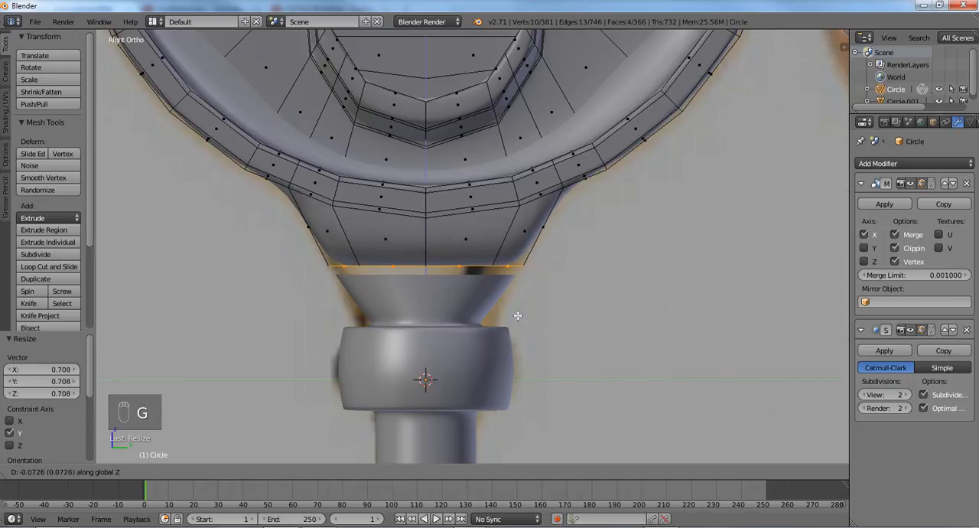
{"action": "left_click", "coordinate": [517, 315]}
{"action": "key", "text": "Tab"}
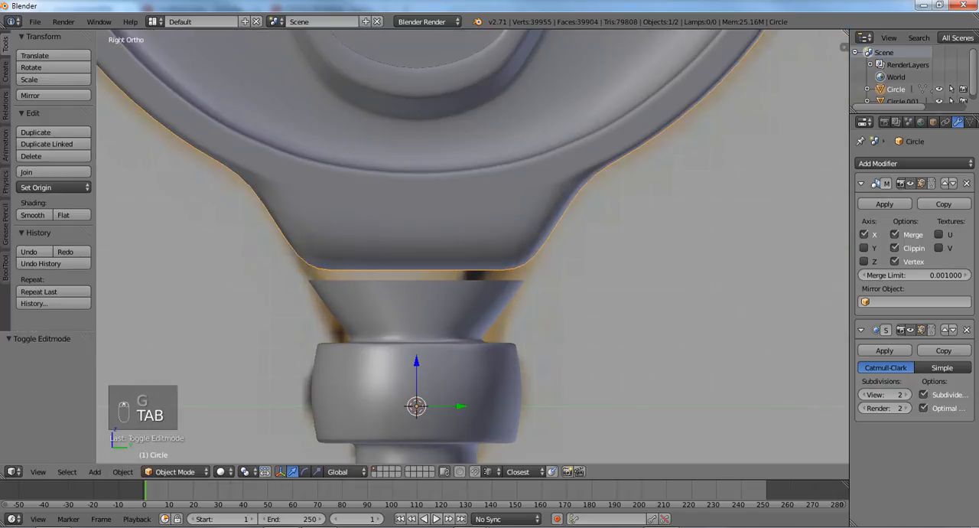
{"action": "key", "text": "Tab"}
- Delete the faces closing the neck's lower end, switch to vertex selection, and leave Edit Mode
{"action": "middle_click_drag", "start_coordinate": [518, 320], "coordinate": [592, 265]}
{"action": "key", "text": "x"}
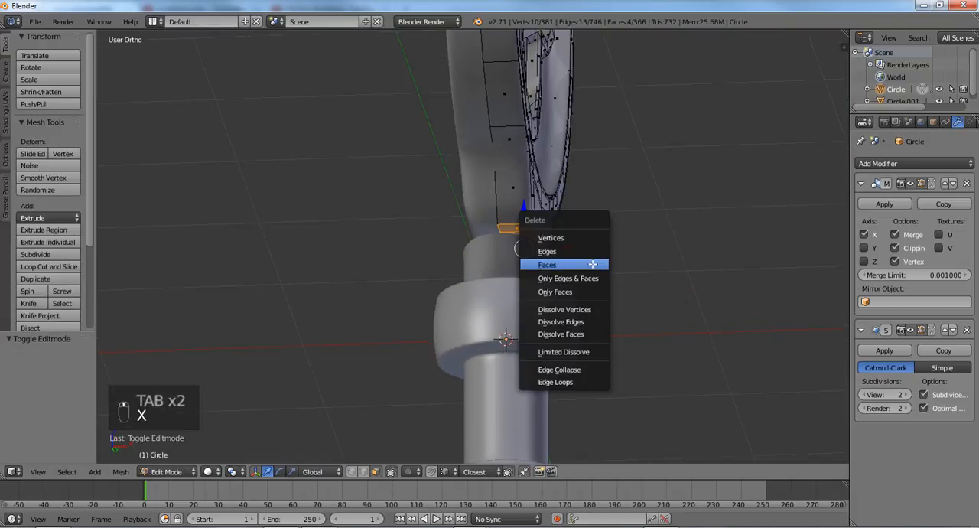
{"action": "left_click", "coordinate": [592, 263]}
{"action": "key", "text": "ctrl+Tab"}
{"action": "left_click", "coordinate": [567, 239]}
{"action": "middle_click_drag", "start_coordinate": [567, 248], "coordinate": [507, 291]}
{"action": "key", "text": "Tab"}
- Select the key head, apply its Mirror modifier, and remove its subdivision surface modifier
{"action": "right_click", "coordinate": [512, 301]}
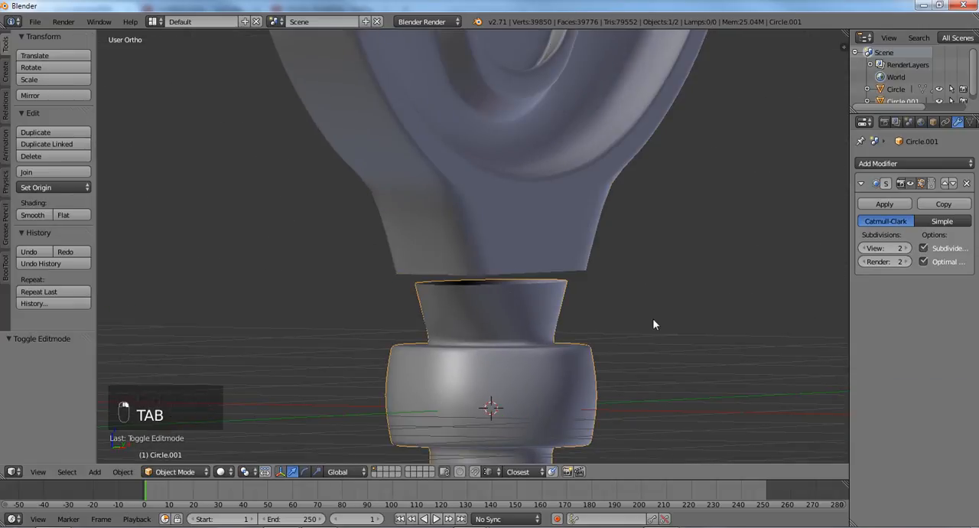
{"action": "right_click", "coordinate": [531, 211]}
{"action": "middle_click_drag", "start_coordinate": [622, 222], "coordinate": [801, 236]}
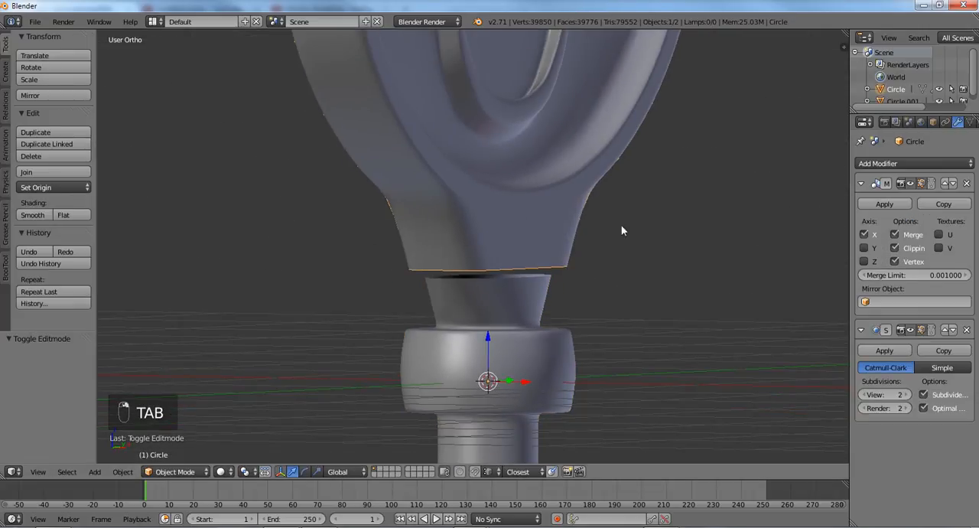
{"action": "left_click", "coordinate": [876, 205]}
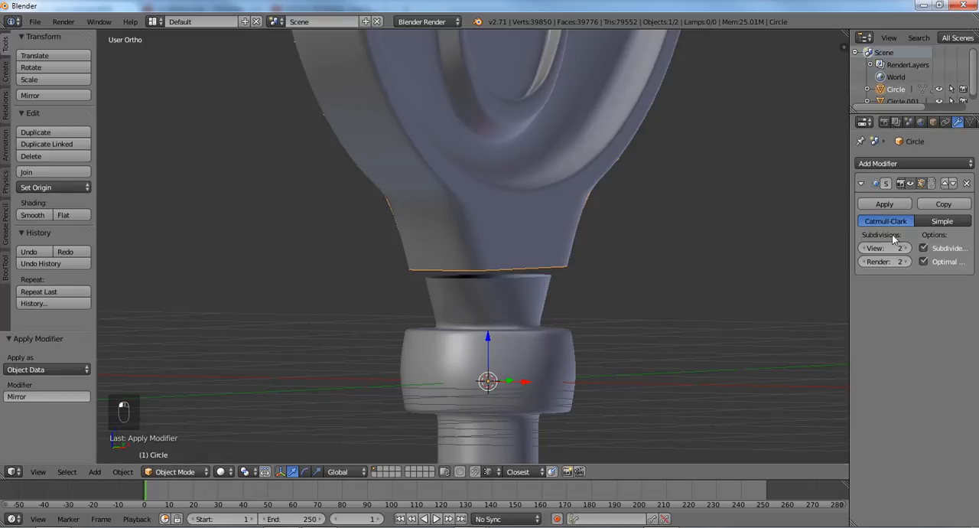
{"action": "left_click", "coordinate": [967, 184]}
- Remove the shaft's subdivision surface modifier and join the head and shaft into one object
{"action": "right_click", "coordinate": [523, 319]}
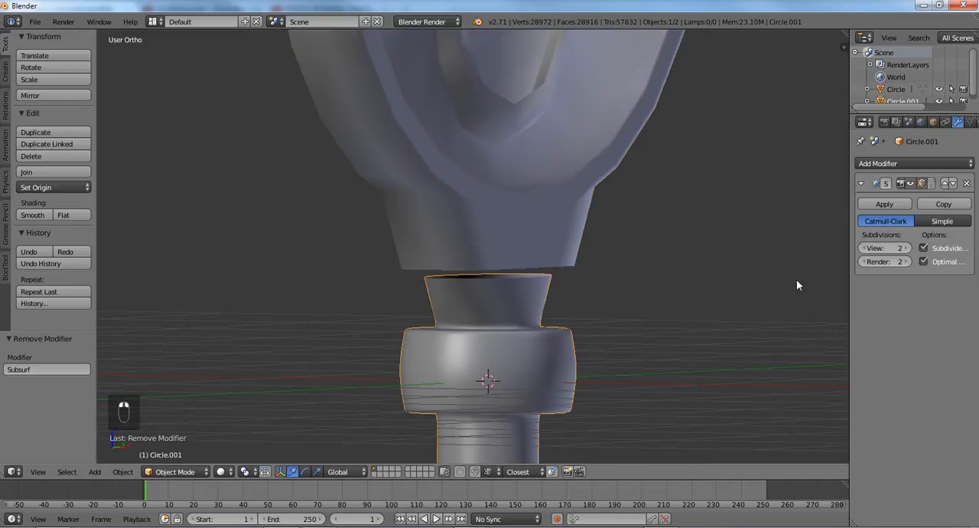
{"action": "left_click", "coordinate": [966, 184]}
{"action": "right_click", "coordinate": [514, 252]}
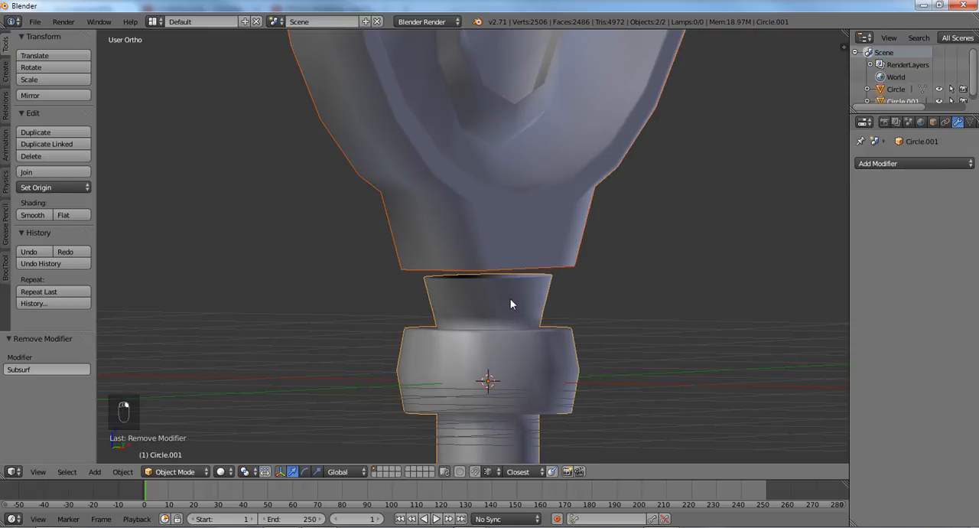
{"action": "key", "text": "ctrl+j"}
- Start editing the joined mesh and select the neck's open edge loop, then the shaft's top rim loop, to compare their vertex counts
{"action": "key", "text": "Tab"}
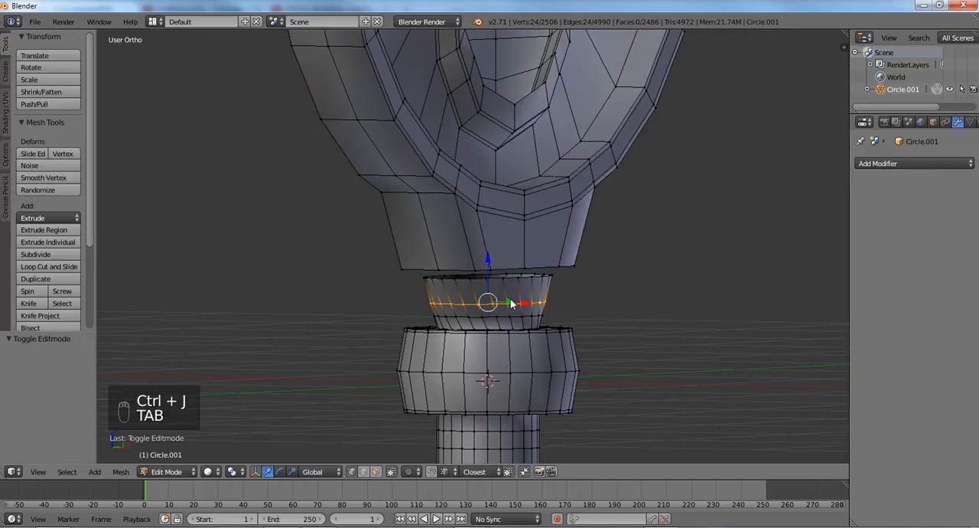
{"action": "scroll", "coordinate": [510, 298], "scroll_direction": "up", "scroll_amount": 3}
{"action": "middle_click_drag", "start_coordinate": [511, 298], "coordinate": [455, 232]}
{"action": "left_click", "coordinate": [456, 234], "text": "alt"}
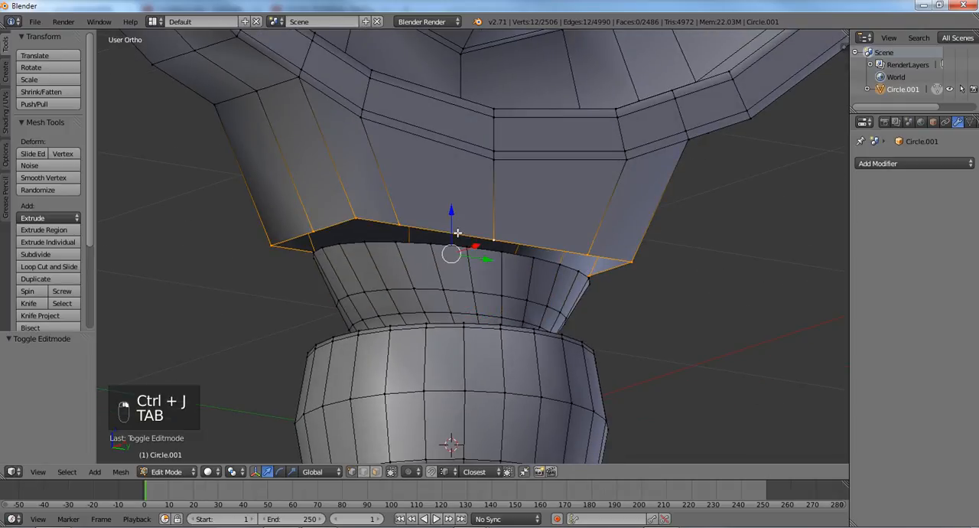
{"action": "left_click", "coordinate": [447, 244], "text": "alt"}
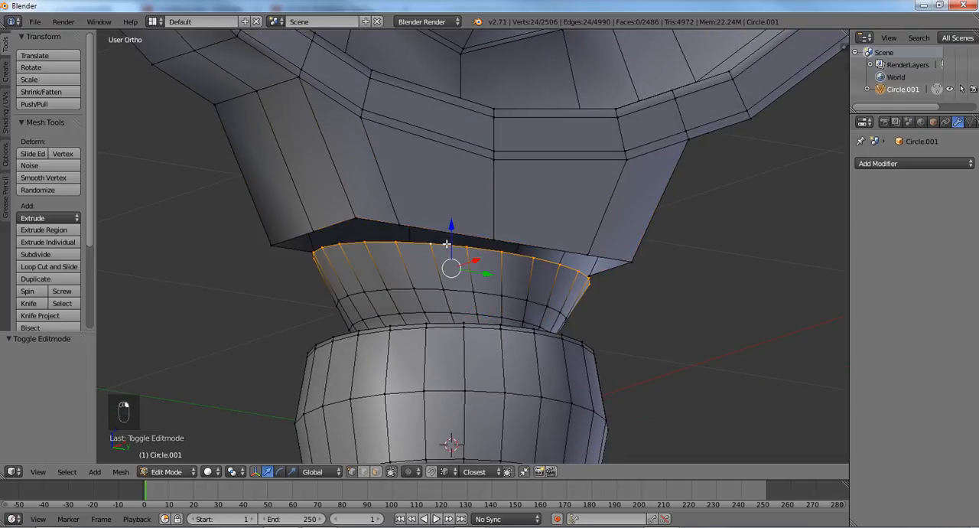
- Merge two pairs of adjacent vertices at center on one narrow end of the flared shaft's top rim
{"action": "middle_click_drag", "start_coordinate": [423, 266], "coordinate": [515, 263], "text": "shift"}
{"action": "right_click", "coordinate": [564, 237]}
{"action": "right_click", "coordinate": [585, 241]}
{"action": "middle_click_drag", "start_coordinate": [582, 274], "coordinate": [525, 211]}
{"action": "key", "text": "alt+m"}
{"action": "left_click", "coordinate": [528, 279]}
{"action": "right_click", "coordinate": [524, 212]}
{"action": "right_click", "coordinate": [498, 216], "text": "shift"}
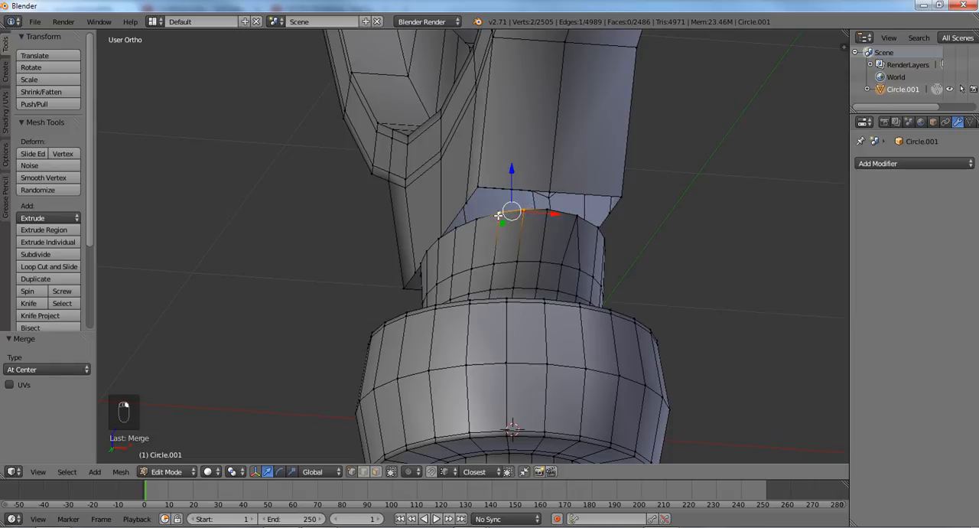
{"action": "key", "text": "alt+m"}
{"action": "left_click", "coordinate": [498, 216]}
- Merge one adjacent vertex pair at center on each side of the middle along one broad side of the shaft's top rim
{"action": "middle_click_drag", "start_coordinate": [498, 215], "coordinate": [607, 240]}
{"action": "right_click", "coordinate": [572, 277]}
{"action": "right_click", "coordinate": [599, 277], "text": "shift"}
{"action": "key", "text": "alt+m"}
{"action": "left_click", "coordinate": [599, 277]}
{"action": "mouse_move", "coordinate": [599, 277]}
{"action": "middle_mouse_down"}
{"action": "mouse_move", "coordinate": [544, 271]}
{"action": "mouse_move", "coordinate": [612, 283]}
{"action": "middle_mouse_up"}
{"action": "right_click", "coordinate": [497, 278]}
{"action": "right_click", "coordinate": [467, 278], "text": "shift"}
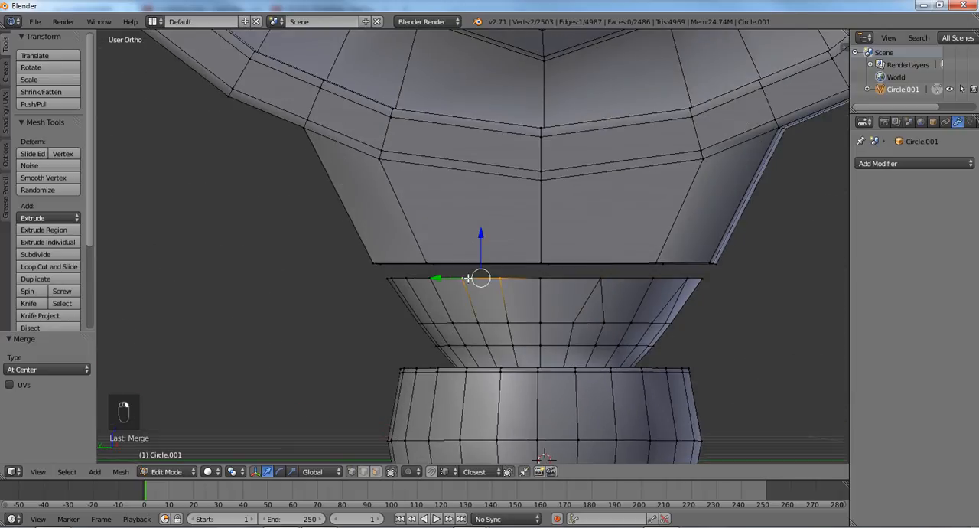
{"action": "key", "text": "alt+m"}
{"action": "left_click", "coordinate": [468, 278]}
- Merge one pair of adjacent vertices at center on the opposite narrow end of the shaft's top rim
{"action": "middle_click_drag", "start_coordinate": [467, 279], "coordinate": [555, 278]}
{"action": "right_click", "coordinate": [459, 277]}
{"action": "right_click", "coordinate": [489, 279], "text": "shift"}
{"action": "key", "text": "alt+m"}
{"action": "left_click", "coordinate": [484, 278]}
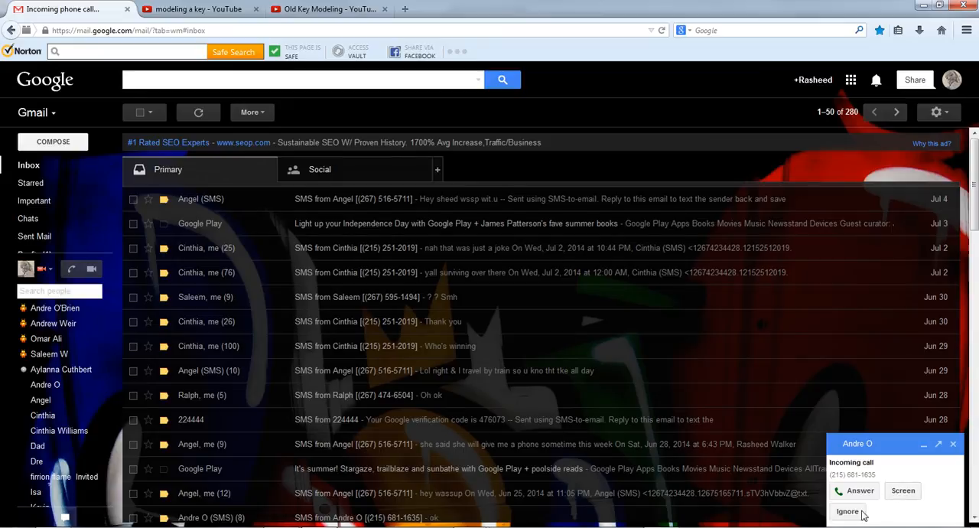
- Close the Gmail inbox page in the browser and confirm leaving it
{"action": "left_click", "coordinate": [127, 9]}
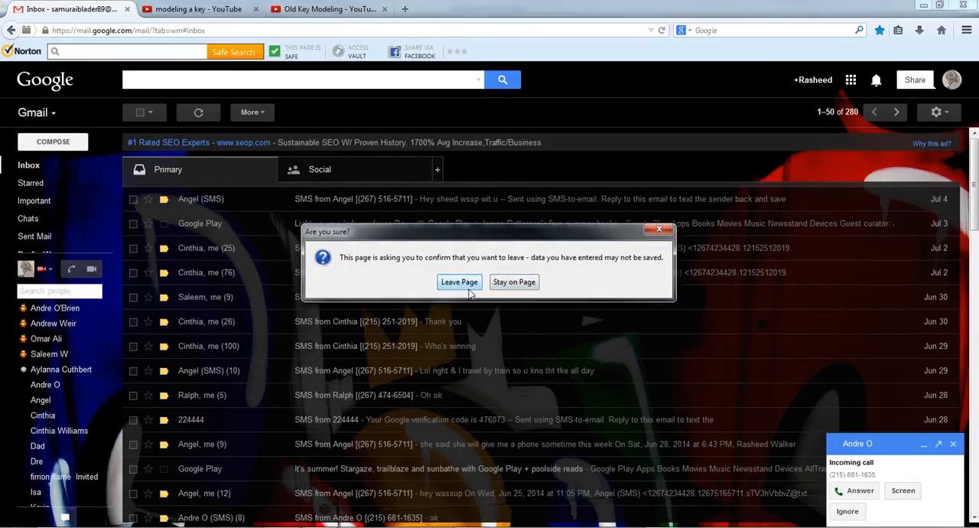
{"action": "left_click", "coordinate": [459, 282]}
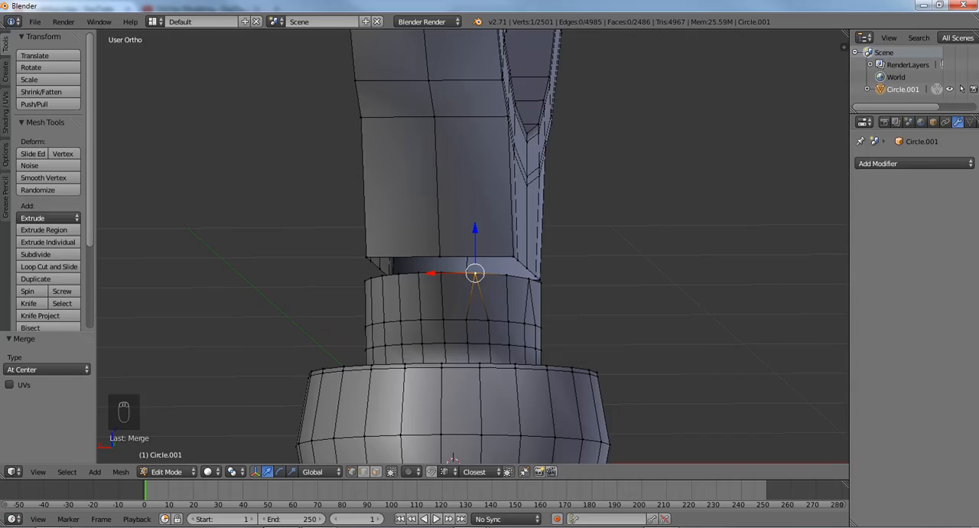
- Switch back to Blender and merge the second vertex pair at center on that narrow end of the shaft's top rim
{"action": "scroll", "coordinate": [413, 288], "scroll_direction": "up", "scroll_amount": 2}
{"action": "middle_click_drag", "start_coordinate": [405, 286], "coordinate": [459, 289]}
{"action": "right_click", "coordinate": [431, 283]}
{"action": "key", "text": "alt+m"}
{"action": "left_click", "coordinate": [406, 281]}
- Merge one adjacent vertex pair at center on each side of the middle along the remaining broad side of the shaft's top rim
{"action": "scroll", "coordinate": [406, 283], "scroll_direction": "up", "scroll_amount": 2}
{"action": "right_click", "coordinate": [352, 283]}
{"action": "right_click", "coordinate": [417, 284], "text": "shift"}
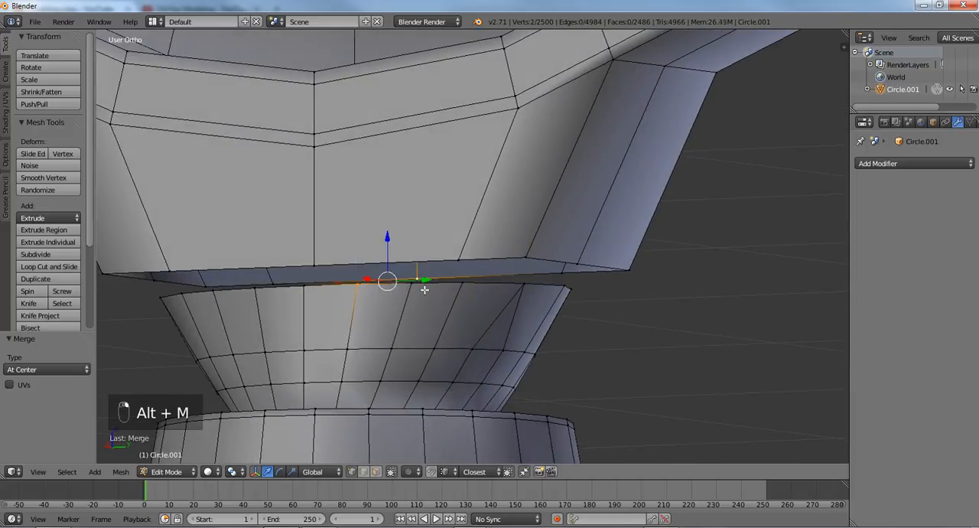
{"action": "key", "text": "alt+m"}
{"action": "left_click", "coordinate": [317, 284]}
{"action": "middle_click_drag", "start_coordinate": [317, 285], "coordinate": [389, 306]}
{"action": "right_click", "coordinate": [273, 303]}
{"action": "right_click", "coordinate": [328, 305], "text": "shift"}
{"action": "key", "text": "alt+m"}
{"action": "left_click", "coordinate": [317, 309]}
- Select the reduced shaft rim loop and then the neck's open loop to compare their vertex counts, and clear the selection
{"action": "right_click", "coordinate": [426, 279], "text": "alt"}
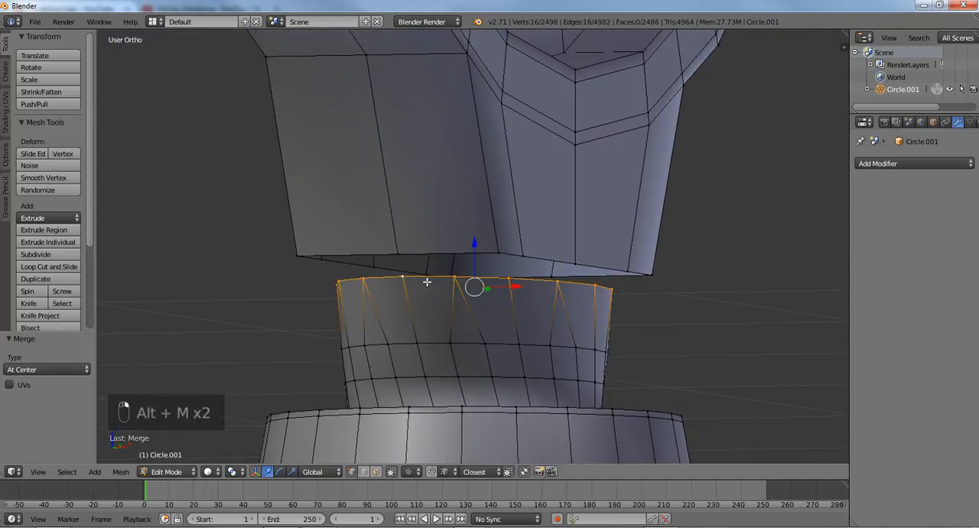
{"action": "middle_click_drag", "start_coordinate": [428, 280], "coordinate": [489, 276]}
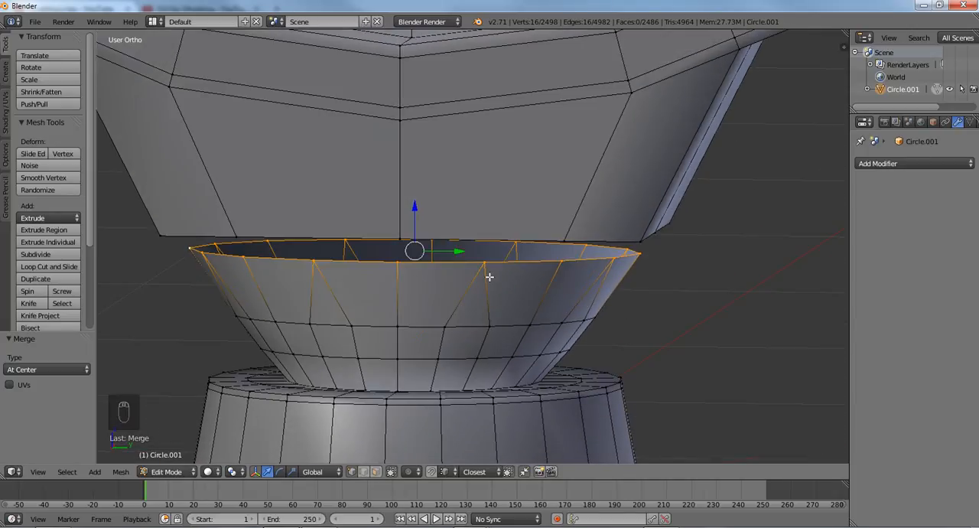
{"action": "scroll", "coordinate": [489, 276], "scroll_direction": "down", "scroll_amount": 7}
{"action": "scroll", "coordinate": [490, 277], "scroll_direction": "down", "scroll_amount": 6}
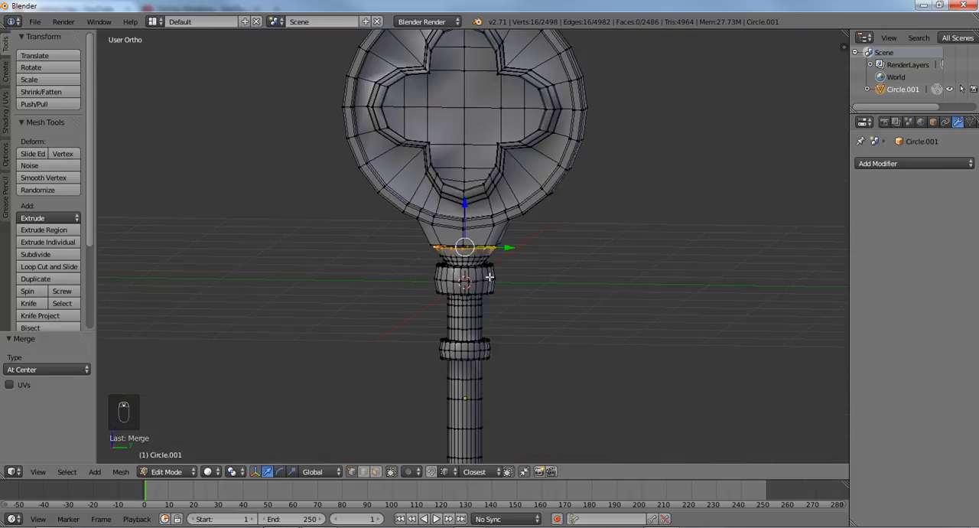
{"action": "scroll", "coordinate": [484, 250], "scroll_direction": "up", "scroll_amount": 7}
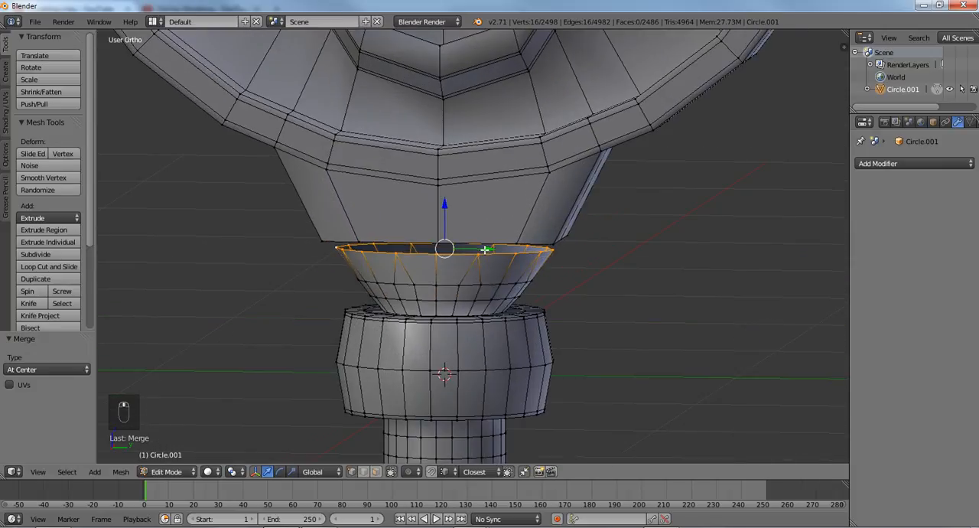
{"action": "middle_click_drag", "start_coordinate": [484, 250], "coordinate": [469, 225]}
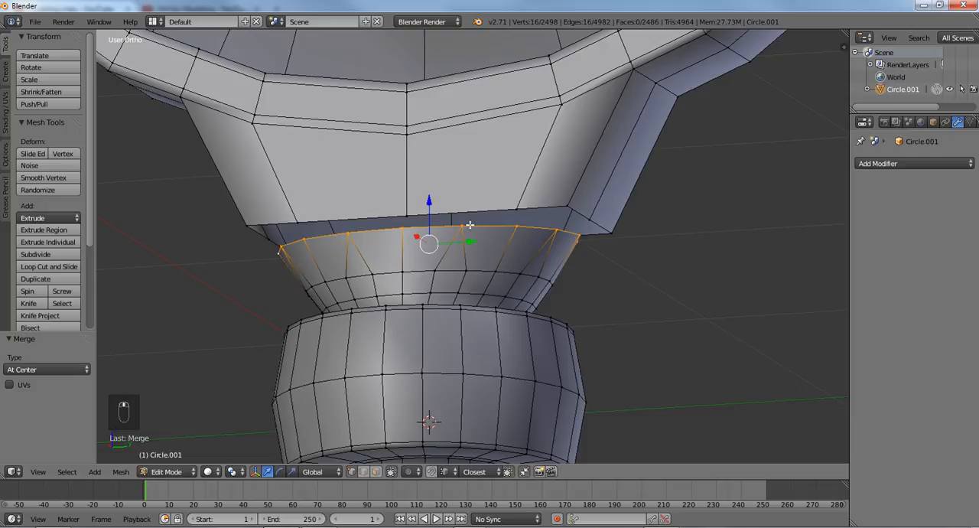
{"action": "right_click", "coordinate": [488, 210], "text": "alt"}
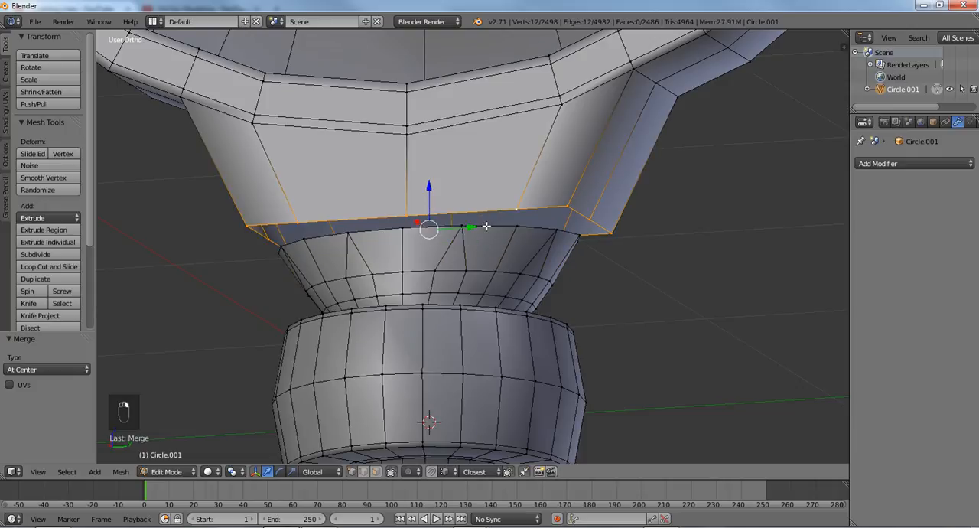
{"action": "key", "text": "a"}
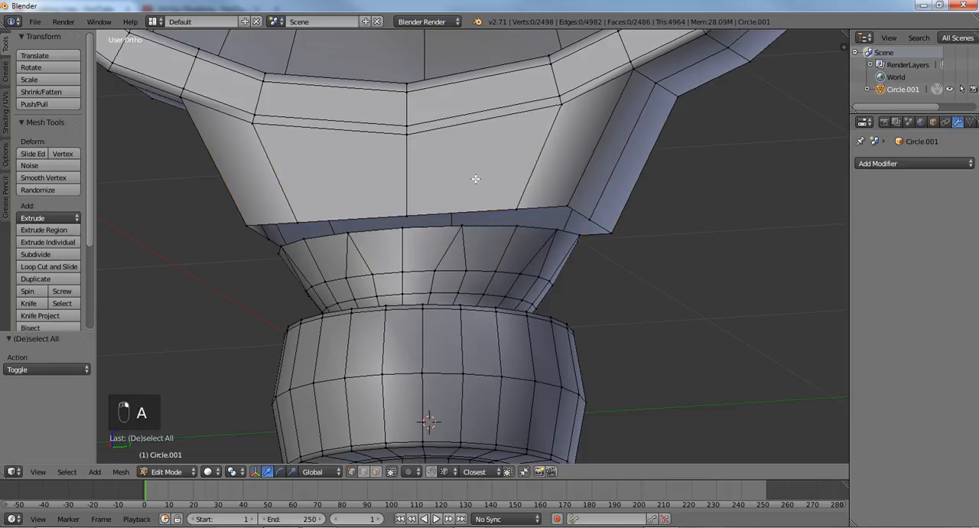
- Add one centred loop cut on each side of the head's middle line, running down the front face to its open bottom edge
{"action": "key", "text": "ctrl+r"}
{"action": "left_click", "coordinate": [471, 122]}
{"action": "right_click", "coordinate": [471, 122]}
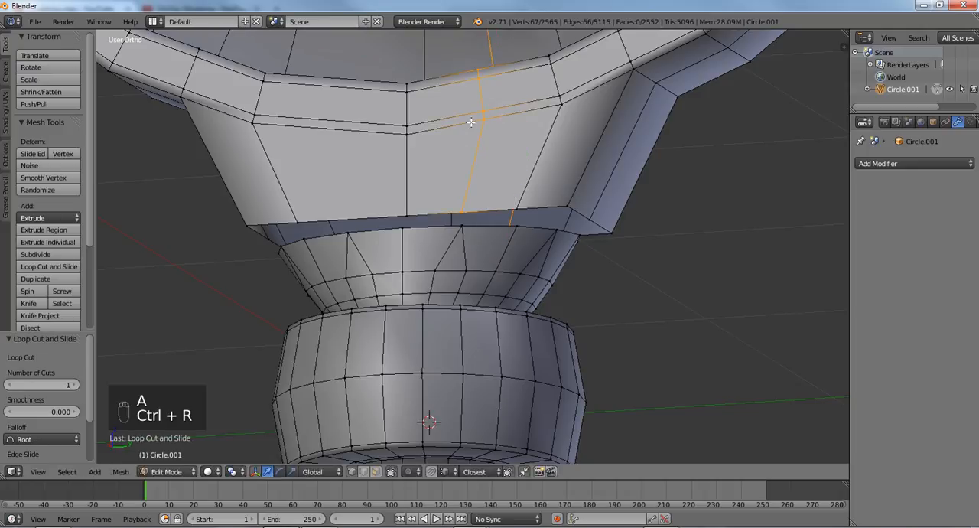
{"action": "key", "text": "a"}
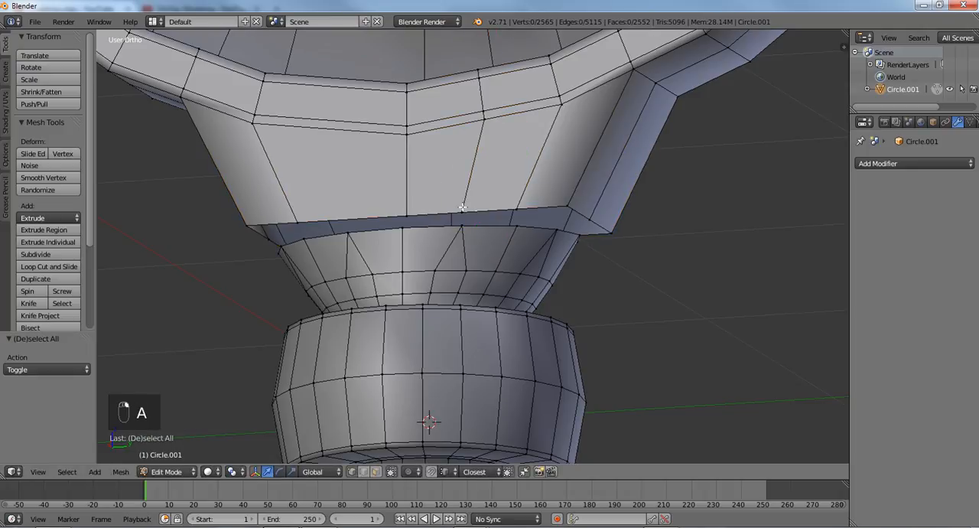
{"action": "key", "text": "ctrl+r"}
{"action": "left_click", "coordinate": [373, 200]}
{"action": "right_click", "coordinate": [373, 201]}
- Select the head's open bottom loop together with the shaft's top rim and compare them in the right view
{"action": "right_click", "coordinate": [439, 214], "text": "alt"}
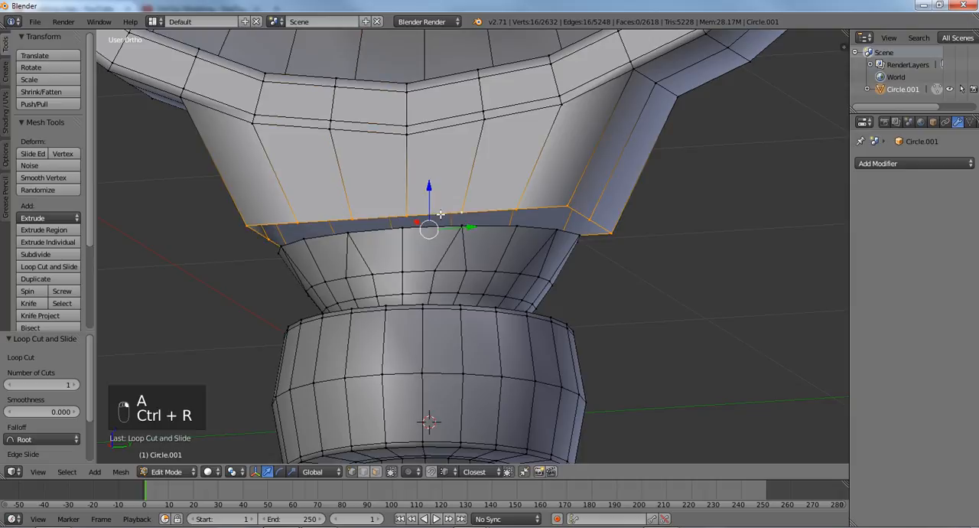
{"action": "middle_click_drag", "start_coordinate": [442, 219], "coordinate": [448, 238]}
{"action": "scroll", "coordinate": [451, 250], "scroll_direction": "up", "scroll_amount": 1}
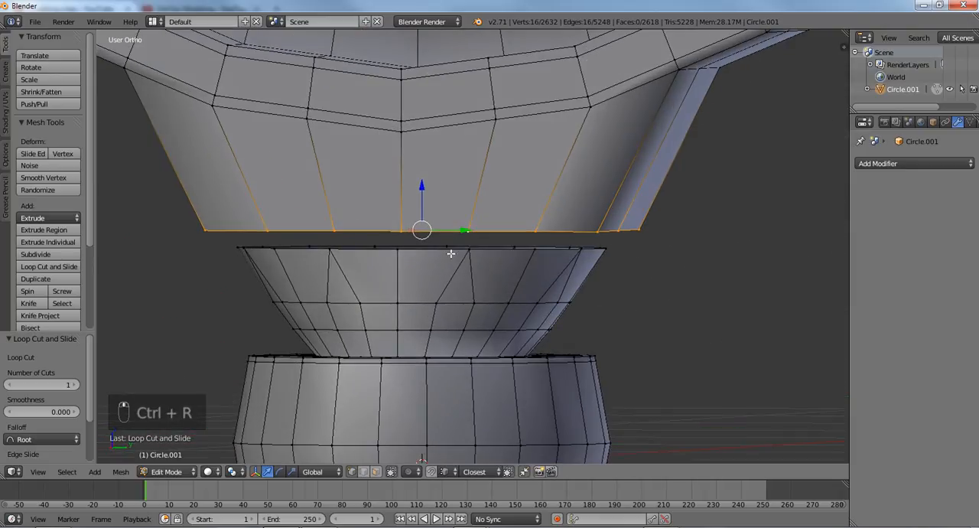
{"action": "right_click", "coordinate": [450, 253], "text": "alt"}
{"action": "right_click", "coordinate": [455, 229], "text": "alt+shift"}
{"action": "middle_click_drag", "start_coordinate": [457, 232], "coordinate": [489, 236]}
{"action": "key", "text": "KP_3"}
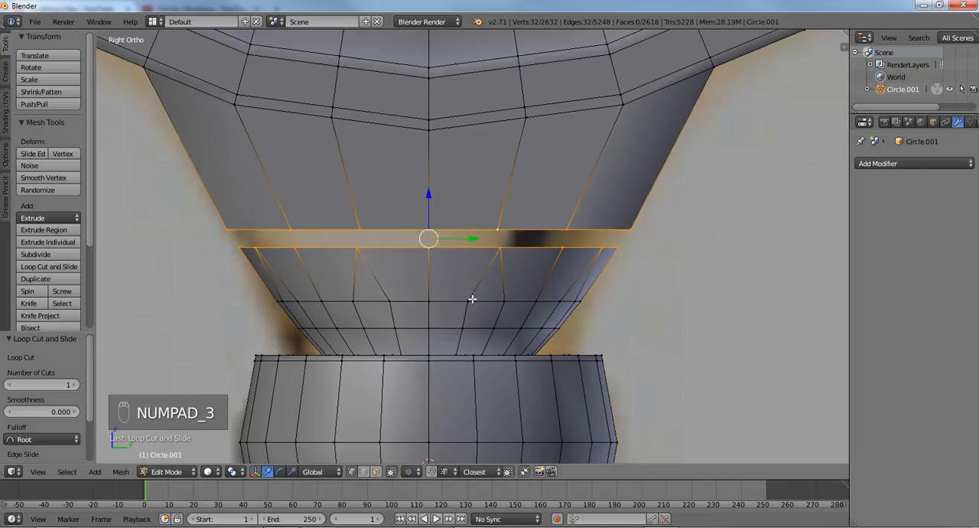
- Enable snapping and snap three shaft rim vertices, from beside the middle to the corner, onto the head's matching front edge vertices
{"action": "key", "text": "shift+Tab"}
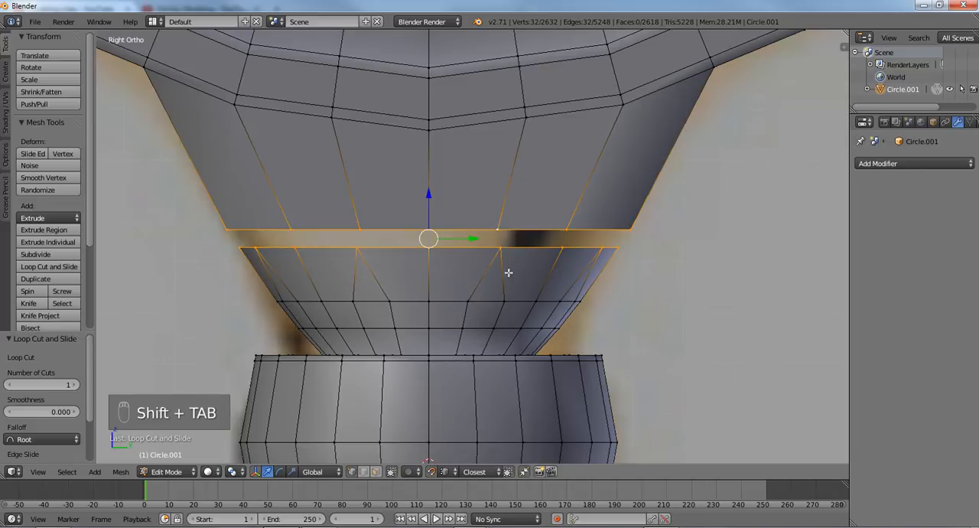
{"action": "right_click", "coordinate": [499, 248]}
{"action": "middle_click_drag", "start_coordinate": [499, 248], "coordinate": [508, 222]}
{"action": "key", "text": "g"}
{"action": "left_click", "coordinate": [518, 194]}
{"action": "right_click", "coordinate": [569, 202]}
{"action": "key", "text": "g"}
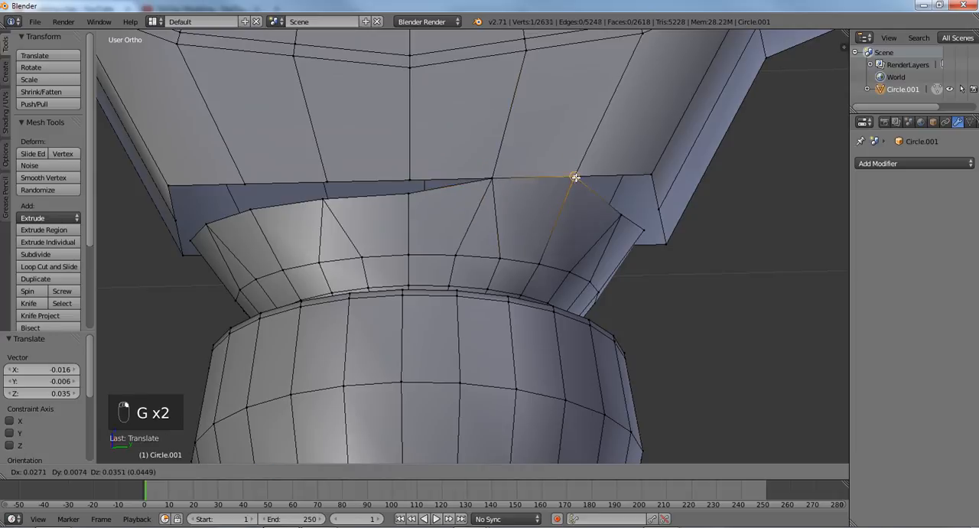
{"action": "left_click", "coordinate": [574, 177]}
{"action": "right_click", "coordinate": [620, 215]}
{"action": "key", "text": "g"}
{"action": "left_click", "coordinate": [650, 174]}
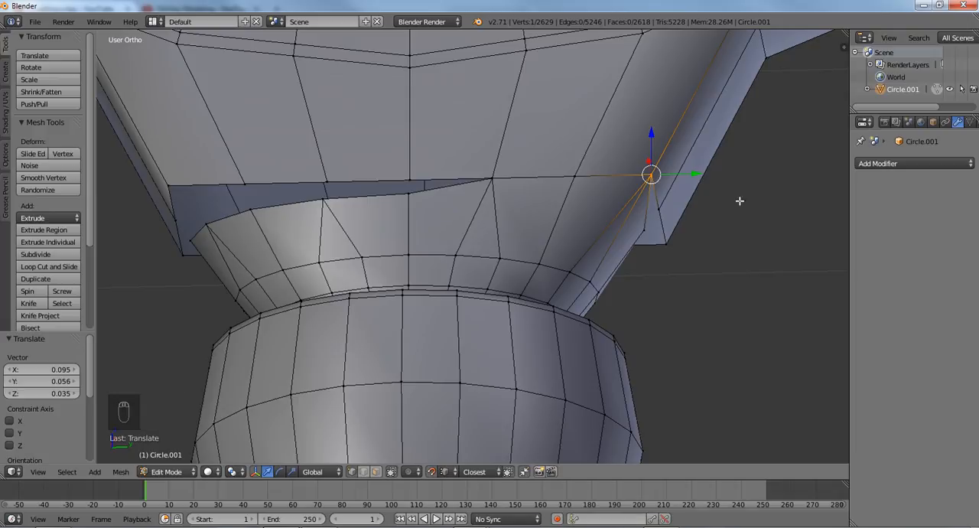
- Snap the middle rim vertex on the adjoining narrow side and the corner vertex after it onto the head's matching vertices
{"action": "middle_click_drag", "start_coordinate": [739, 201], "coordinate": [635, 223]}
{"action": "right_click", "coordinate": [537, 248]}
{"action": "key", "text": "g"}
{"action": "left_click", "coordinate": [553, 220]}
{"action": "middle_click_drag", "start_coordinate": [610, 278], "coordinate": [550, 255]}
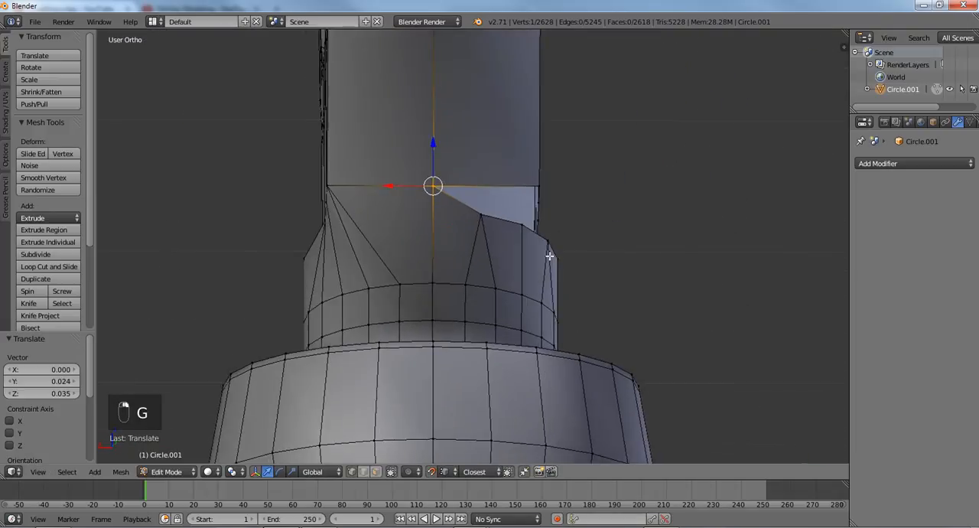
{"action": "middle_click_drag", "start_coordinate": [483, 212], "coordinate": [468, 218]}
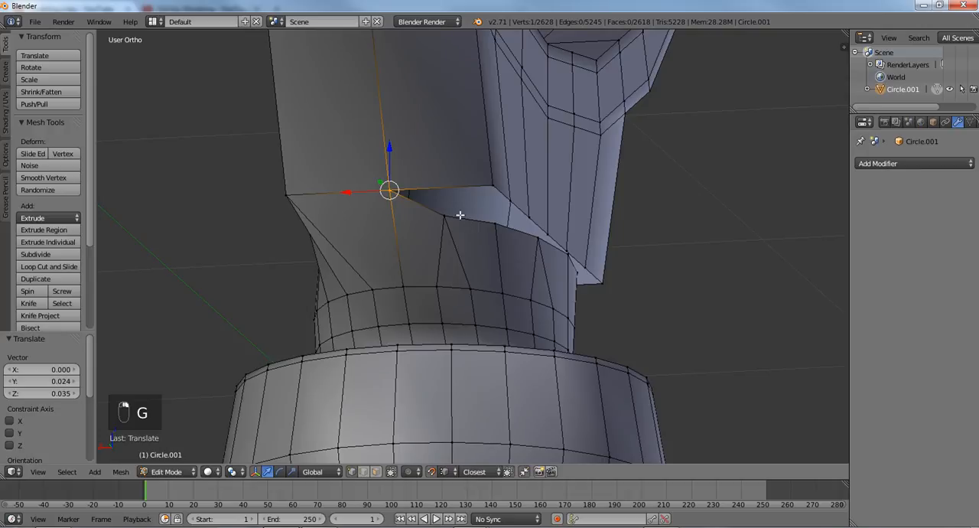
{"action": "key", "text": "g"}
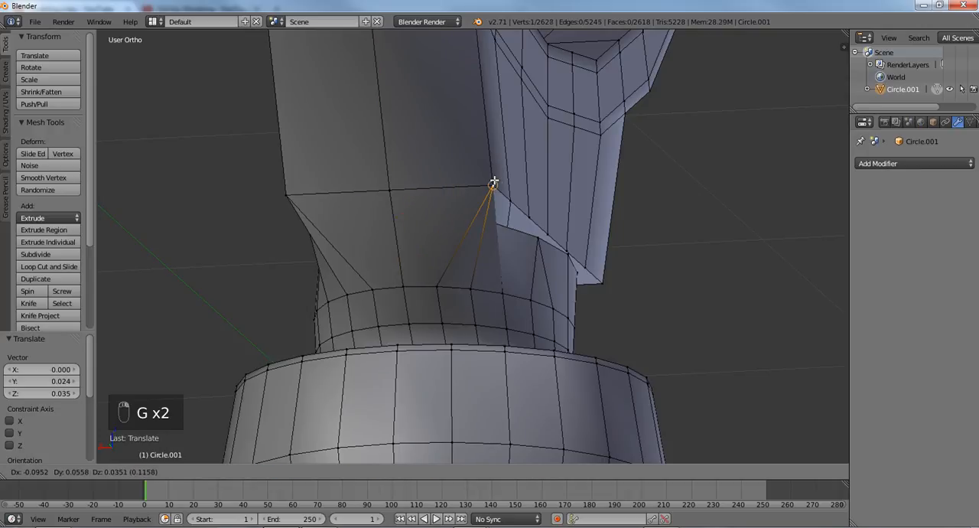
{"action": "left_click", "coordinate": [493, 182]}
- Snap the three rim vertices from that corner to the middle of the opposite broad side onto the head's bottom edge
{"action": "middle_click_drag", "start_coordinate": [529, 211], "coordinate": [482, 219]}
{"action": "right_click", "coordinate": [447, 231]}
{"action": "key", "text": "g"}
{"action": "left_click", "coordinate": [454, 204]}
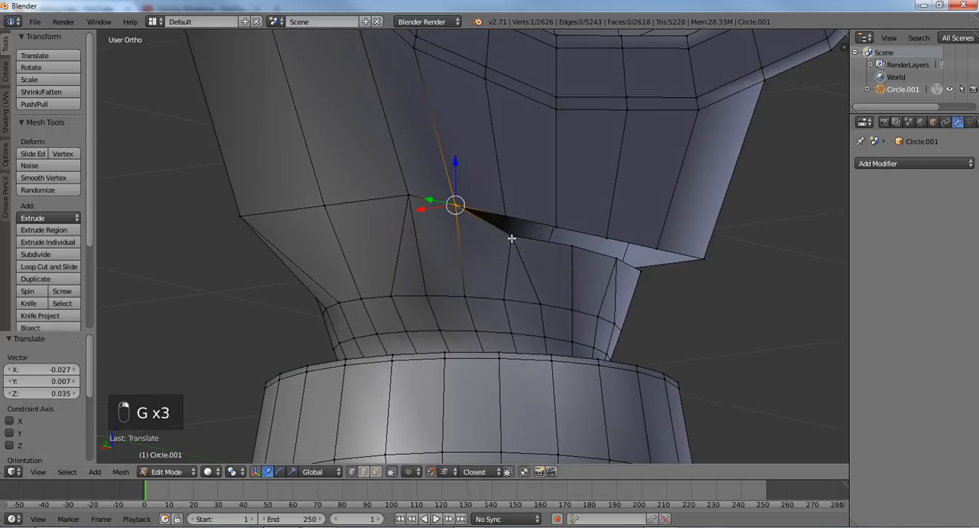
{"action": "right_click", "coordinate": [511, 237]}
{"action": "key", "text": "g"}
{"action": "left_click", "coordinate": [510, 215]}
{"action": "right_click", "coordinate": [578, 250]}
{"action": "key", "text": "g"}
{"action": "left_click", "coordinate": [559, 224]}
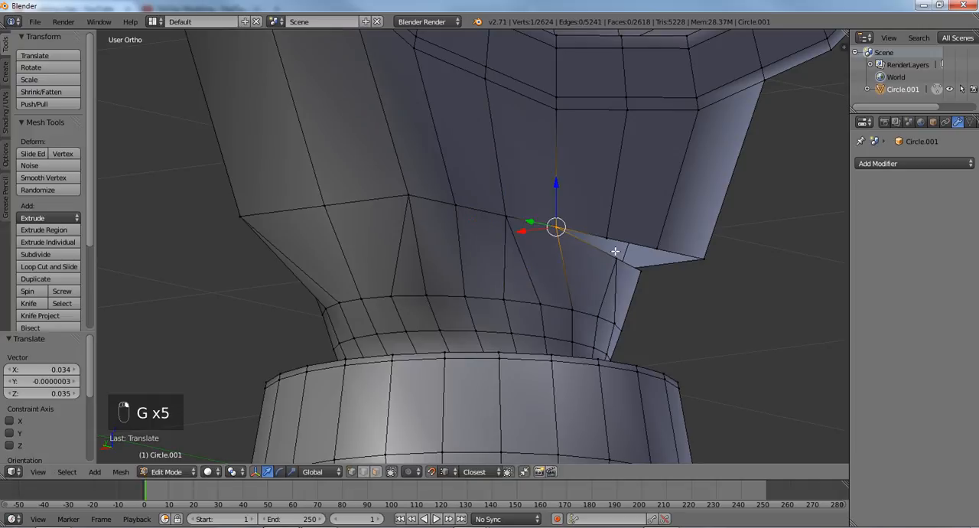
- Snap the last three rim vertices of this broad side, including its far corner, onto the head's matching vertices
{"action": "middle_click_drag", "start_coordinate": [614, 251], "coordinate": [565, 258]}
{"action": "right_click", "coordinate": [608, 240]}
{"action": "key", "text": "g"}
{"action": "left_click", "coordinate": [603, 223]}
{"action": "right_click", "coordinate": [677, 246]}
{"action": "key", "text": "g"}
{"action": "left_click", "coordinate": [691, 220]}
{"action": "middle_click_drag", "start_coordinate": [712, 260], "coordinate": [679, 264]}
{"action": "right_click", "coordinate": [700, 254]}
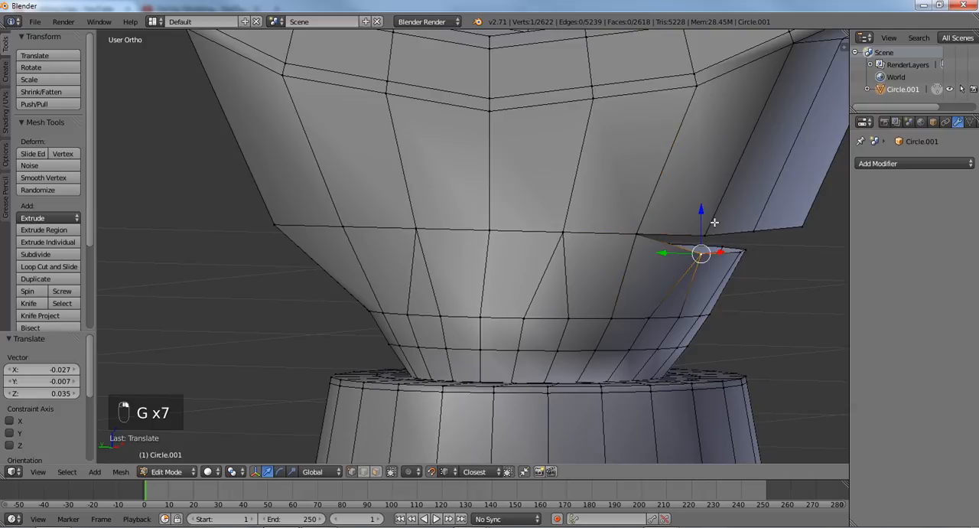
{"action": "key", "text": "g"}
{"action": "left_click", "coordinate": [711, 230]}
- Snap the middle rim vertex of the other narrow side and its remaining corner vertex onto the head's matching vertices
{"action": "middle_click_drag", "start_coordinate": [755, 283], "coordinate": [497, 217]}
{"action": "right_click", "coordinate": [530, 220]}
{"action": "key", "text": "g"}
{"action": "left_click", "coordinate": [533, 199]}
{"action": "middle_click_drag", "start_coordinate": [578, 227], "coordinate": [539, 239]}
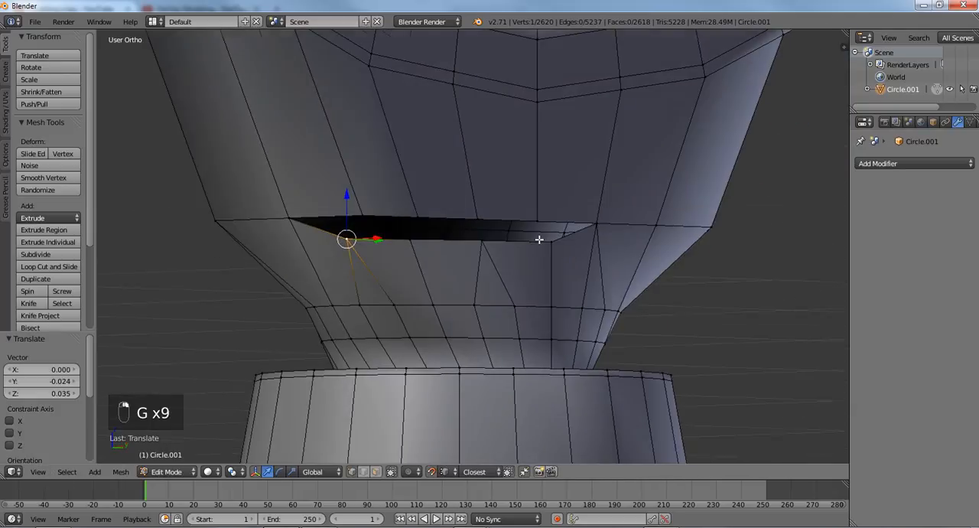
{"action": "key", "text": "g"}
{"action": "left_click", "coordinate": [368, 214]}
- Close the remaining gap by snapping the last three rim vertices on the first broad side onto the head's bottom edge
{"action": "right_click", "coordinate": [403, 221]}
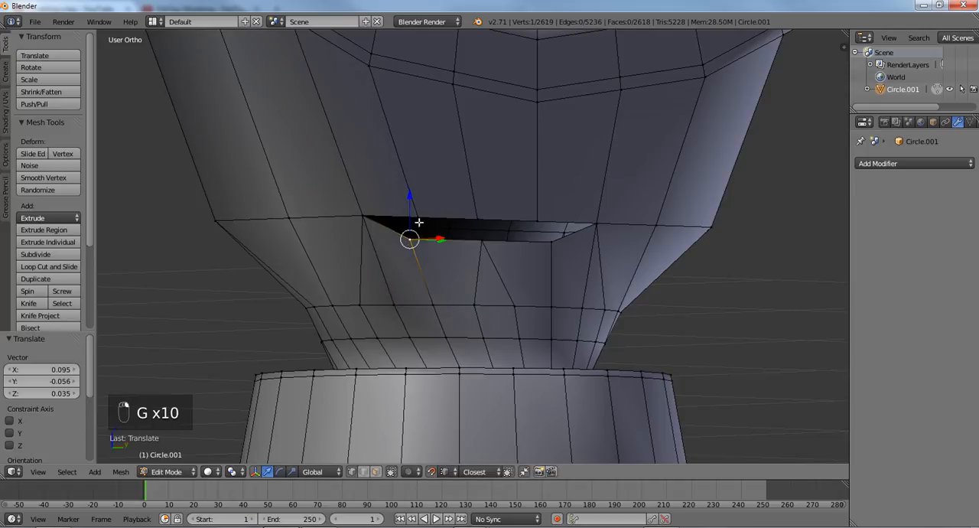
{"action": "key", "text": "g"}
{"action": "left_click", "coordinate": [418, 219]}
{"action": "right_click", "coordinate": [491, 245]}
{"action": "key", "text": "g"}
{"action": "left_click", "coordinate": [487, 224]}
{"action": "right_click", "coordinate": [551, 242]}
{"action": "key", "text": "g"}
{"action": "left_click", "coordinate": [537, 221]}
- Add a Subdivision Surface to the joined key and raise its view level to 3
{"action": "middle_click_drag", "start_coordinate": [537, 221], "coordinate": [539, 302]}
{"action": "scroll", "coordinate": [467, 254], "scroll_direction": "down", "scroll_amount": 3}
{"action": "scroll", "coordinate": [467, 254], "scroll_direction": "up", "scroll_amount": 2}
{"action": "scroll", "coordinate": [467, 267], "scroll_direction": "down", "scroll_amount": 2}
{"action": "scroll", "coordinate": [520, 257], "scroll_direction": "up", "scroll_amount": 1}
{"action": "key", "text": "Tab"}
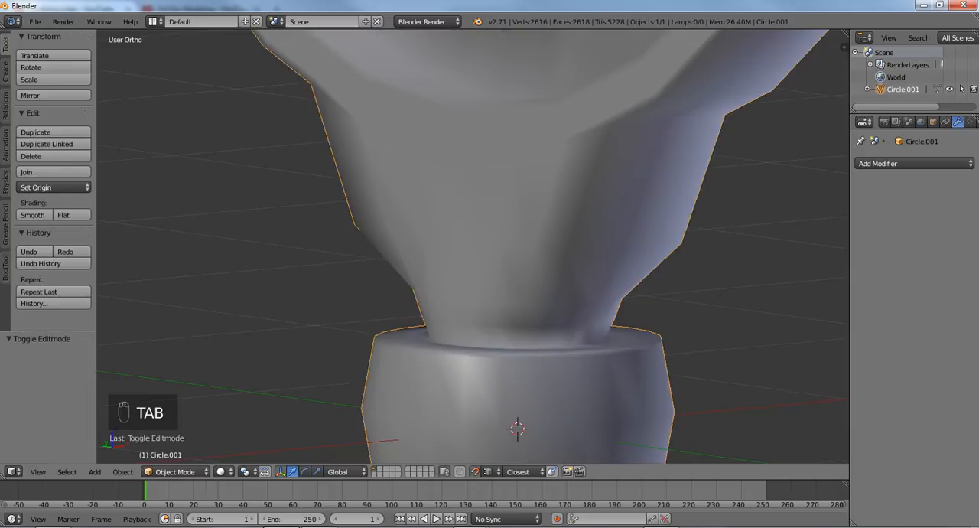
{"action": "key", "text": "ctrl+1"}
{"action": "key", "text": "ctrl+2"}
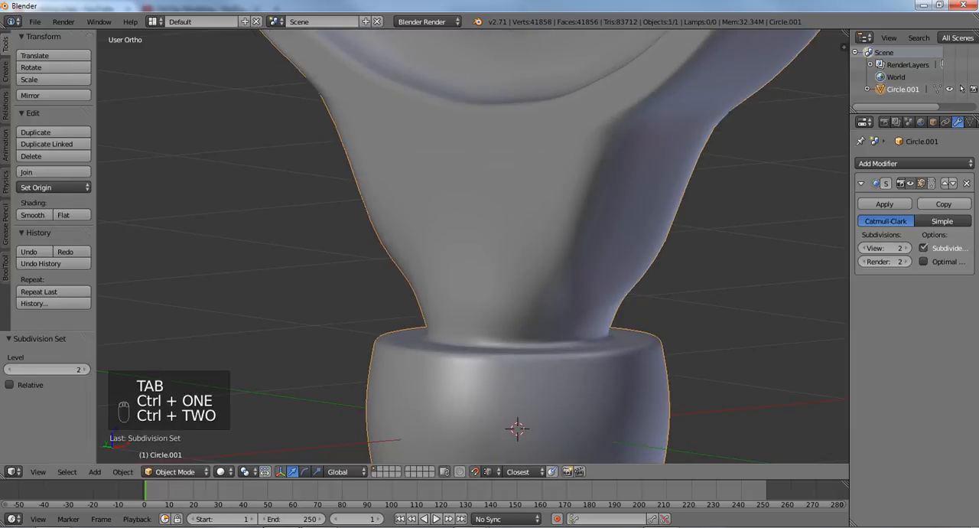
{"action": "key", "text": "Tab"}
{"action": "middle_click_drag", "start_coordinate": [428, 305], "coordinate": [461, 280]}
{"action": "key", "text": "ctrl+3"}
{"action": "key", "text": "Tab"}
{"action": "scroll", "coordinate": [356, 288], "scroll_direction": "up", "scroll_amount": 2}
{"action": "scroll", "coordinate": [422, 291], "scroll_direction": "down", "scroll_amount": 2}
{"action": "scroll", "coordinate": [462, 280], "scroll_direction": "up", "scroll_amount": 2}
- Select the four corner vertices of the loop where the head meets the shaft's neck
{"action": "key", "text": "Tab"}
{"action": "right_click", "coordinate": [463, 231]}
{"action": "right_click", "coordinate": [350, 232], "text": "shift"}
{"action": "right_click", "coordinate": [574, 236], "text": "shift"}
{"action": "middle_click_drag", "start_coordinate": [357, 290], "coordinate": [480, 311]}
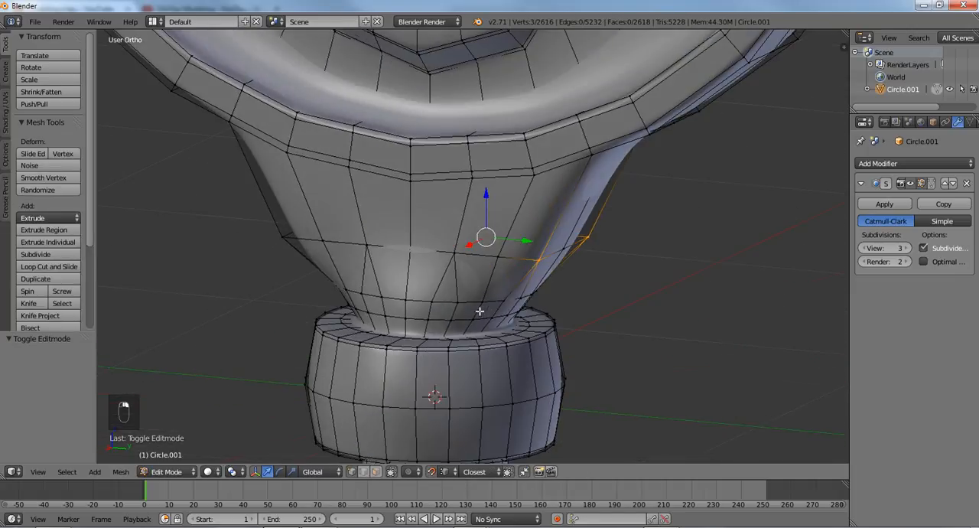
{"action": "right_click", "coordinate": [285, 247], "text": "shift"}
{"action": "middle_click_drag", "start_coordinate": [285, 247], "coordinate": [360, 268]}
{"action": "key", "text": "s"}
{"action": "key", "text": "y"}
{"action": "right_click", "coordinate": [470, 294]}
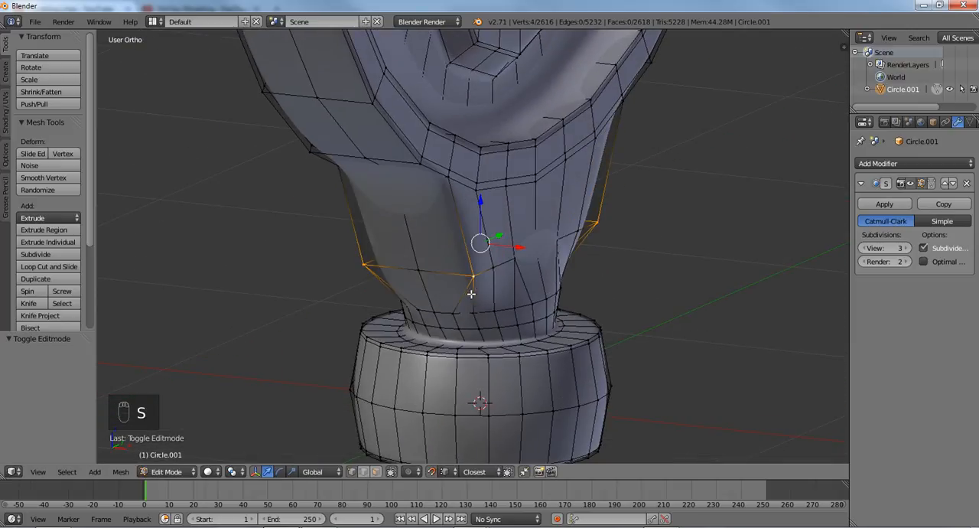
{"action": "key", "text": "s"}
{"action": "right_click", "coordinate": [560, 307]}
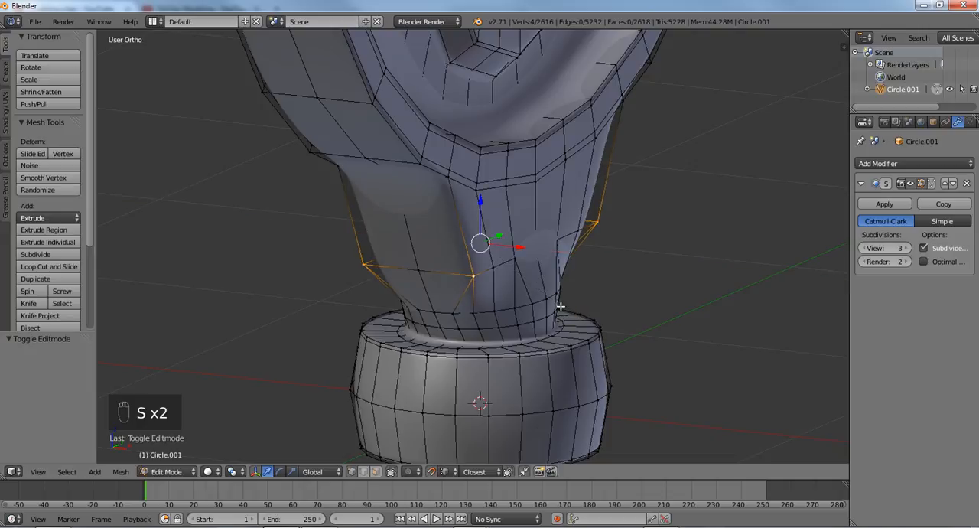
- Turn off snapping and scale the four corner vertices along X to about 0.6 to narrow the junction
{"action": "key", "text": "shift+Tab"}
{"action": "key", "text": "s"}
{"action": "key", "text": "x"}
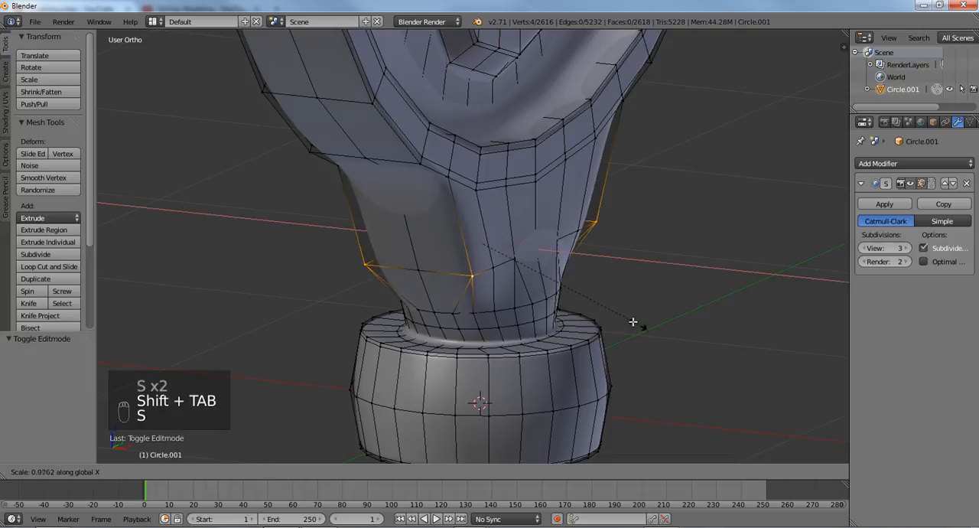
{"action": "left_click", "coordinate": [584, 310]}
{"action": "middle_click_drag", "start_coordinate": [584, 310], "coordinate": [622, 286]}
- Leave edit mode and examine the smoothed neck and the reference picture's small ring above the head in the right view
{"action": "key", "text": "Tab"}
{"action": "scroll", "coordinate": [479, 318], "scroll_direction": "down", "scroll_amount": 5}
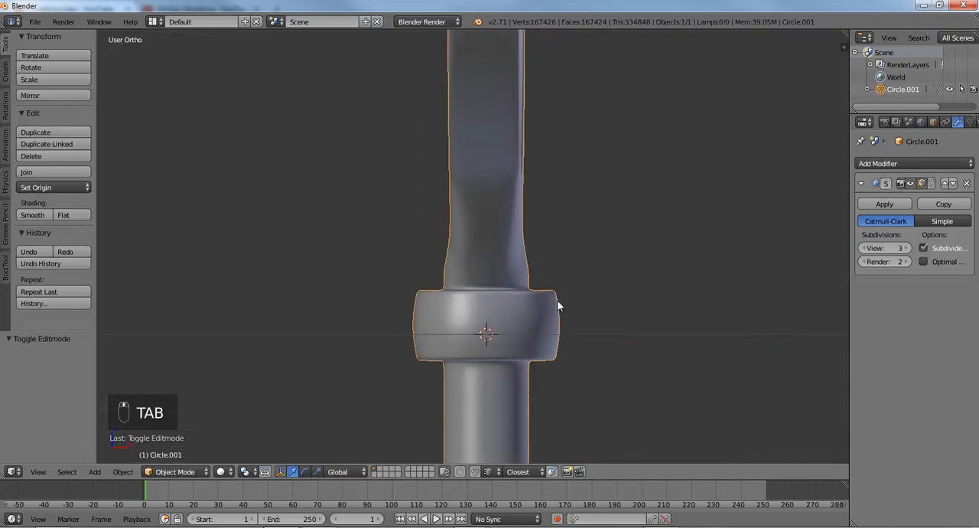
{"action": "key", "text": "KP_3"}
{"action": "scroll", "coordinate": [479, 319], "scroll_direction": "down", "scroll_amount": 8}
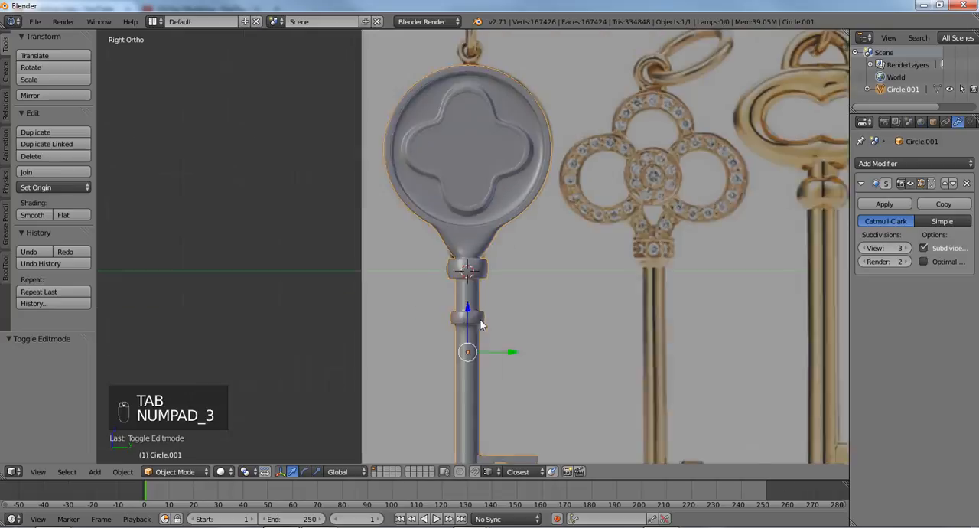
{"action": "middle_click_drag", "start_coordinate": [453, 204], "coordinate": [446, 258], "text": "shift"}
{"action": "scroll", "coordinate": [446, 259], "scroll_direction": "up", "scroll_amount": 4}
{"action": "scroll", "coordinate": [392, 338], "scroll_direction": "up", "scroll_amount": 6}
{"action": "middle_click_drag", "start_coordinate": [379, 234], "coordinate": [405, 294], "text": "shift"}
{"action": "scroll", "coordinate": [405, 294], "scroll_direction": "up", "scroll_amount": 1}
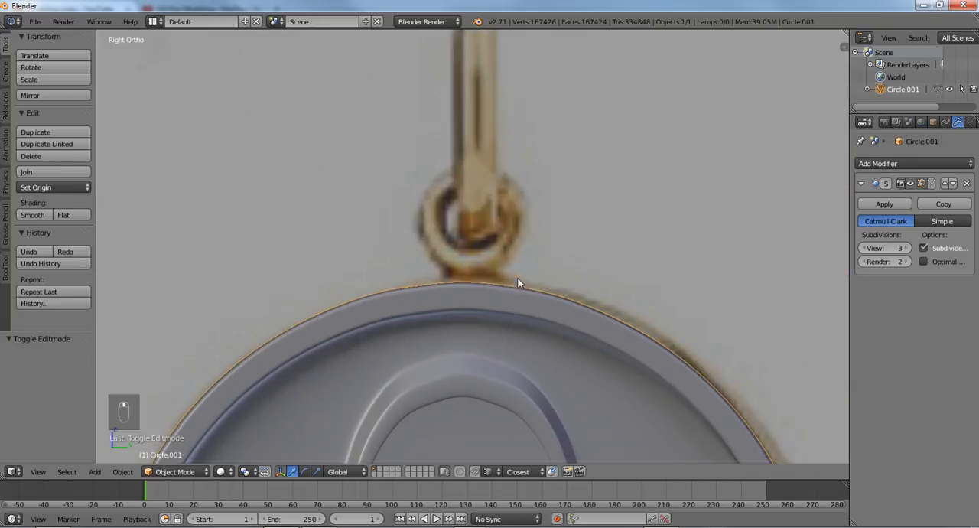
{"action": "scroll", "coordinate": [517, 282], "scroll_direction": "down", "scroll_amount": 1}
{"action": "scroll", "coordinate": [517, 282], "scroll_direction": "up", "scroll_amount": 2}
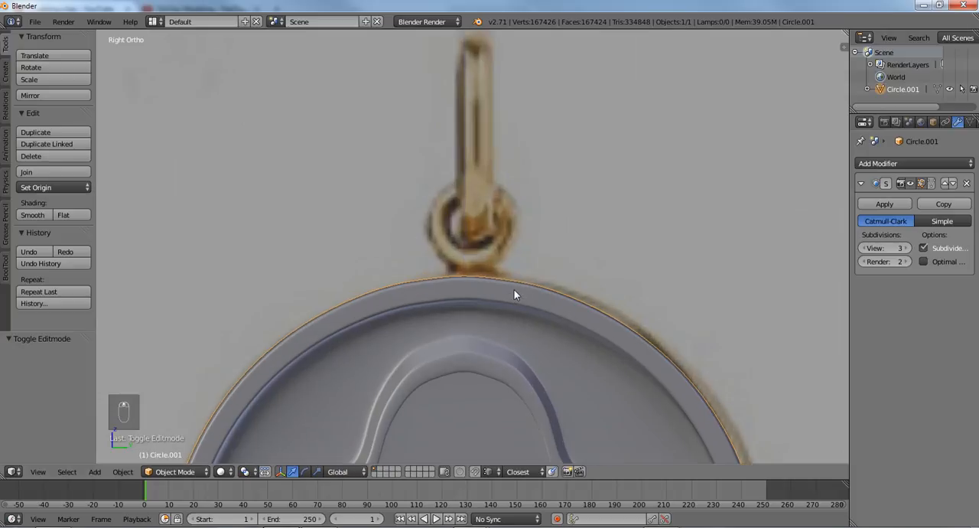
- Deselect the key, add a torus mesh at the 3D cursor and set its major segments to 12
{"action": "key", "text": "a"}
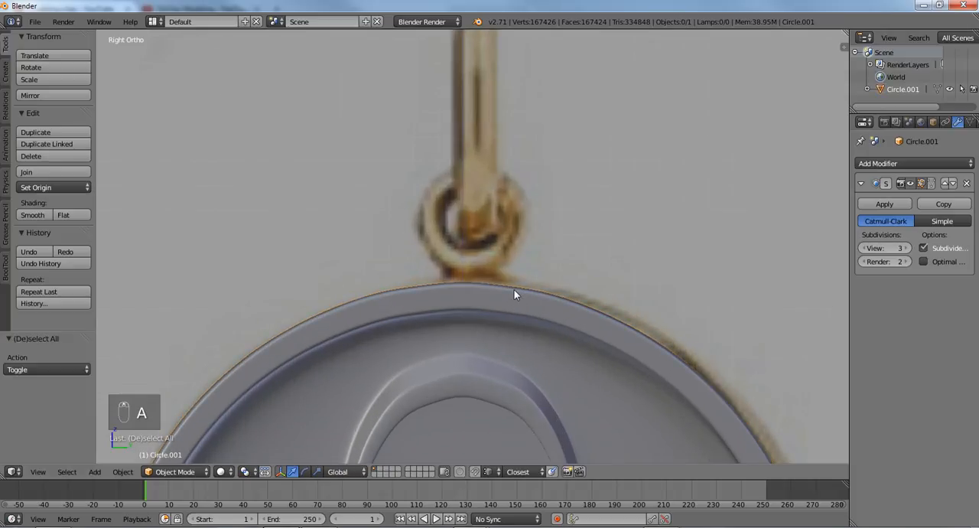
{"action": "key", "text": "shift+a"}
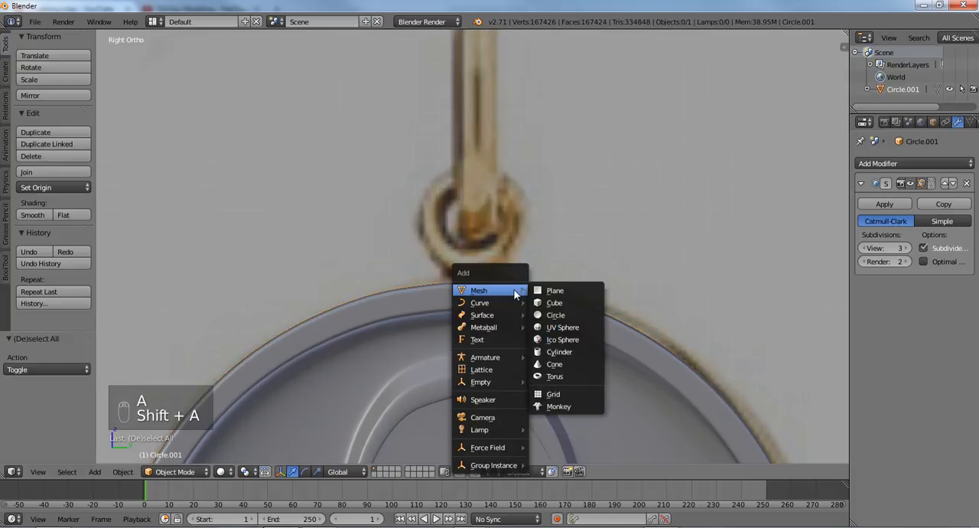
{"action": "left_click", "coordinate": [553, 377]}
{"action": "key", "text": "KP_Decimal"}
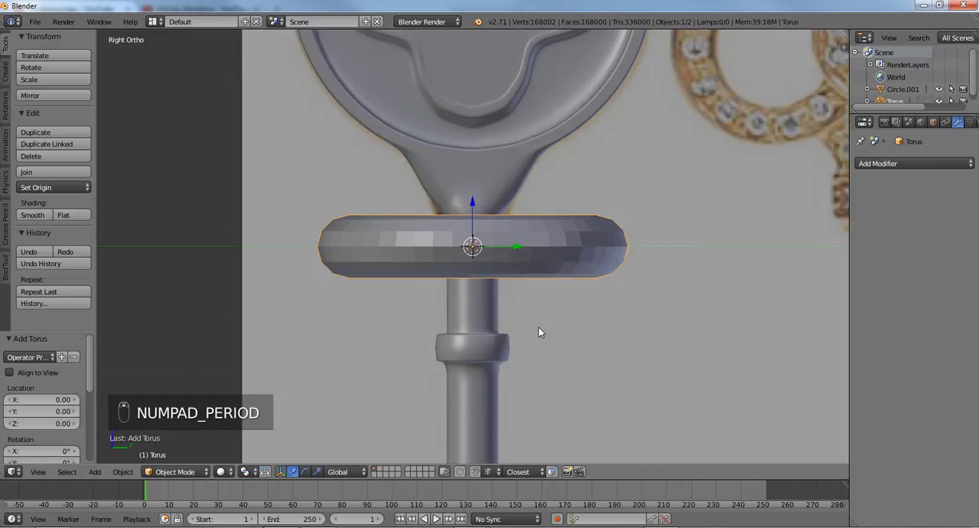
{"action": "key", "text": "F6"}
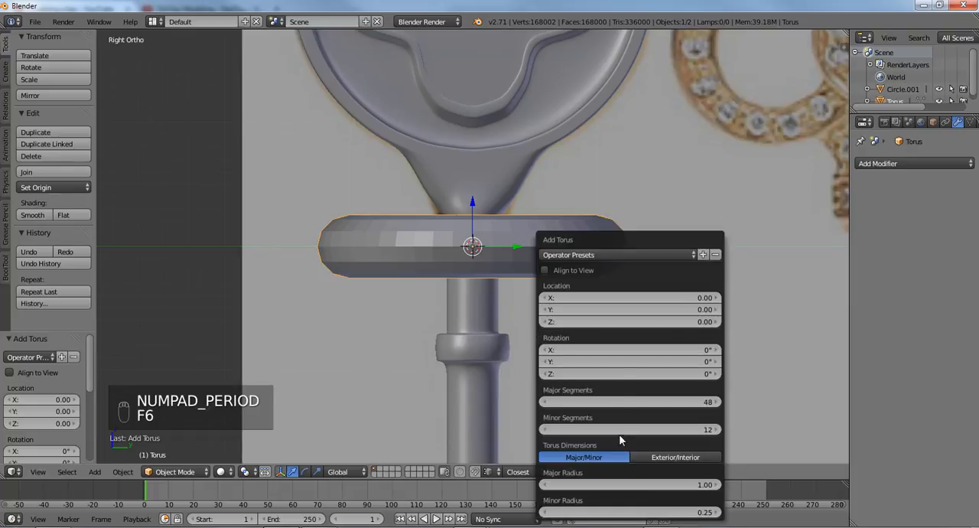
{"action": "left_click", "coordinate": [578, 402]}
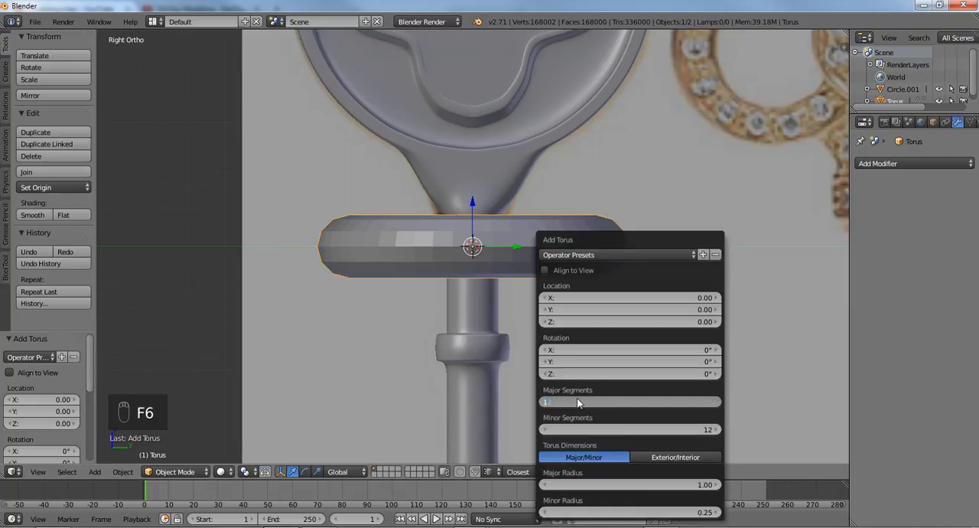
{"action": "type", "text": "12"}
{"action": "key", "text": "Return"}
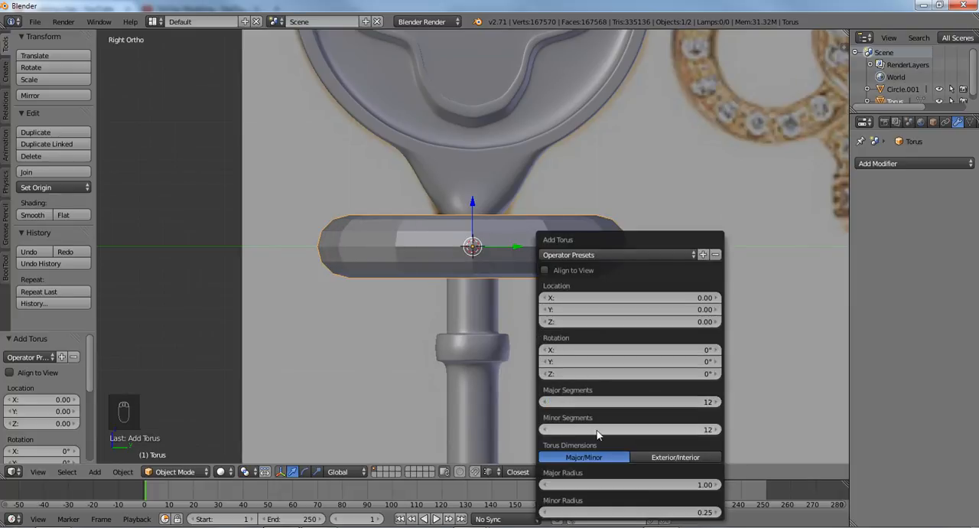
- Try 6 minor segments for the torus and set the minor segments back to 12
{"action": "left_click", "coordinate": [597, 429]}
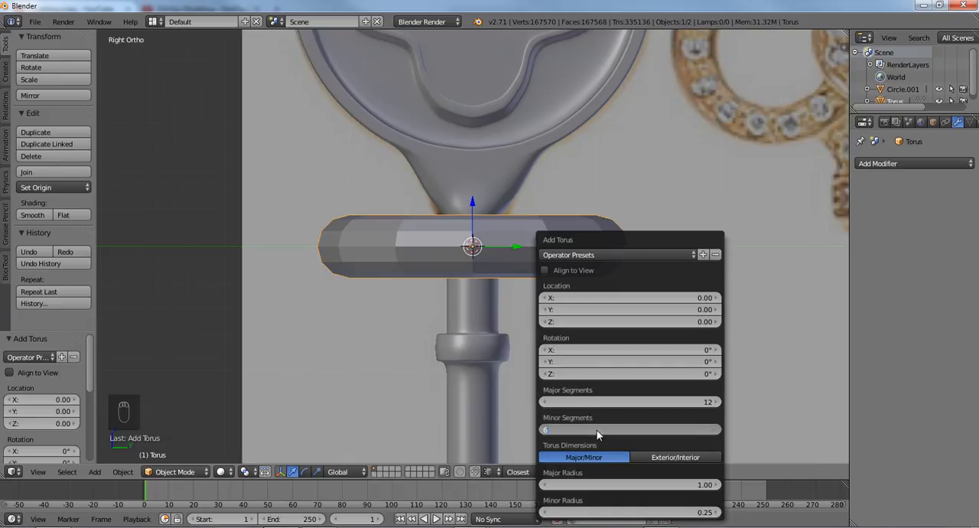
{"action": "key", "text": "Return"}
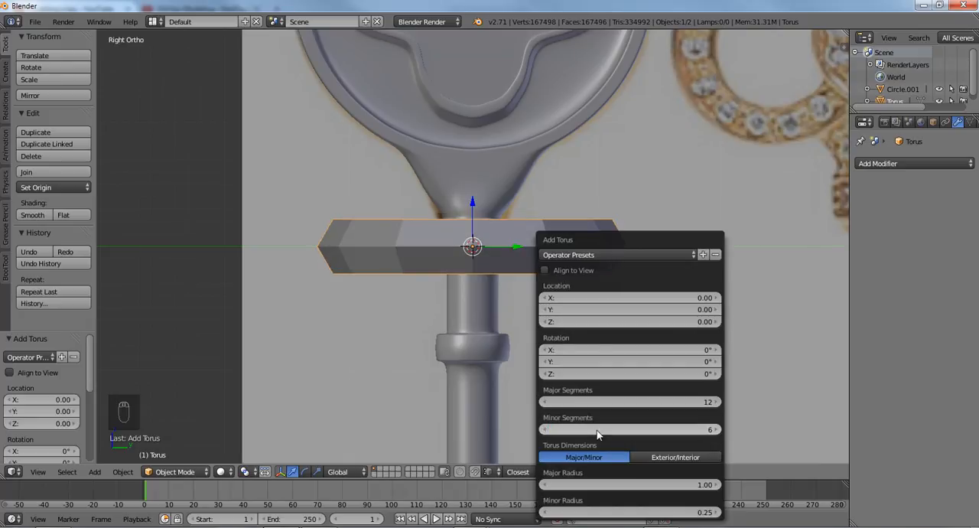
{"action": "left_click", "coordinate": [597, 429]}
{"action": "type", "text": "12"}
{"action": "key", "text": "Return"}
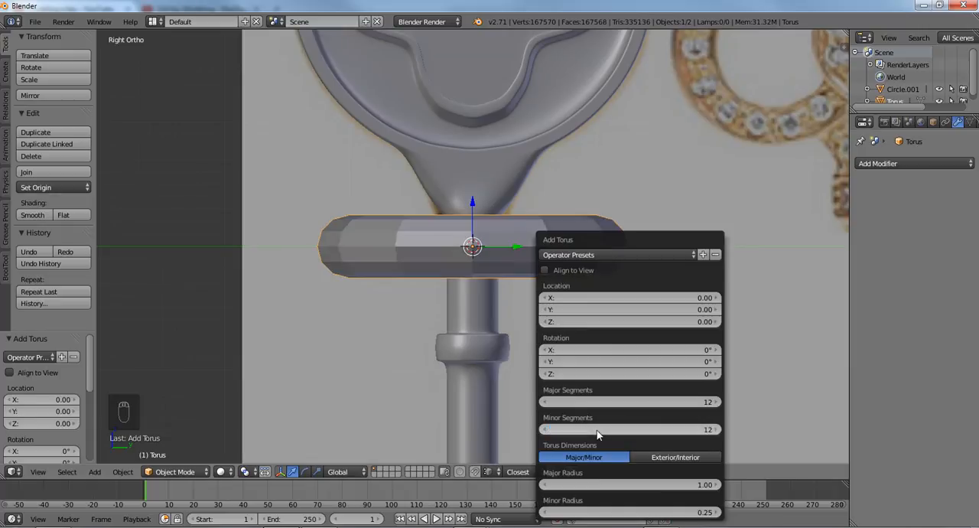
- Align the new torus to the view and move it up about 3.79 along Z to the top of the key head
{"action": "middle_click_drag", "start_coordinate": [499, 233], "coordinate": [490, 292], "text": "shift"}
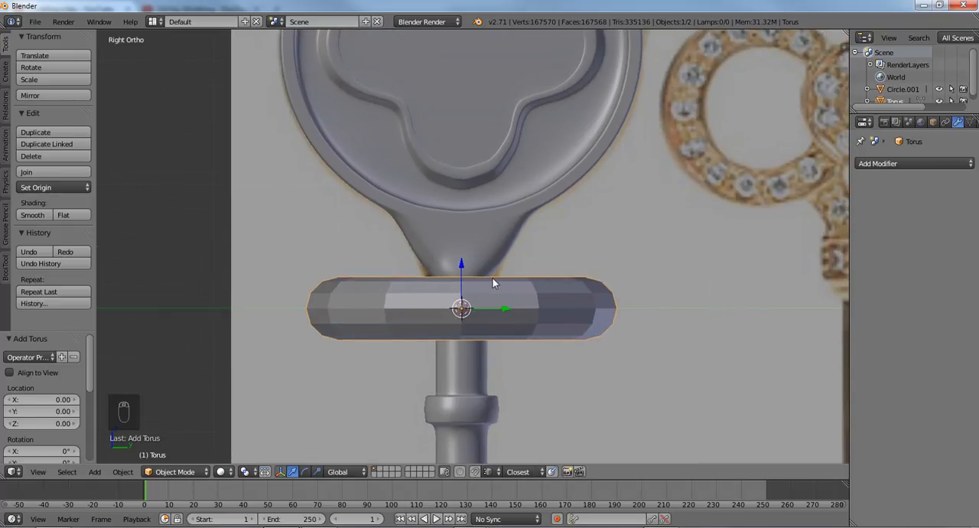
{"action": "scroll", "coordinate": [493, 282], "scroll_direction": "down", "scroll_amount": 5}
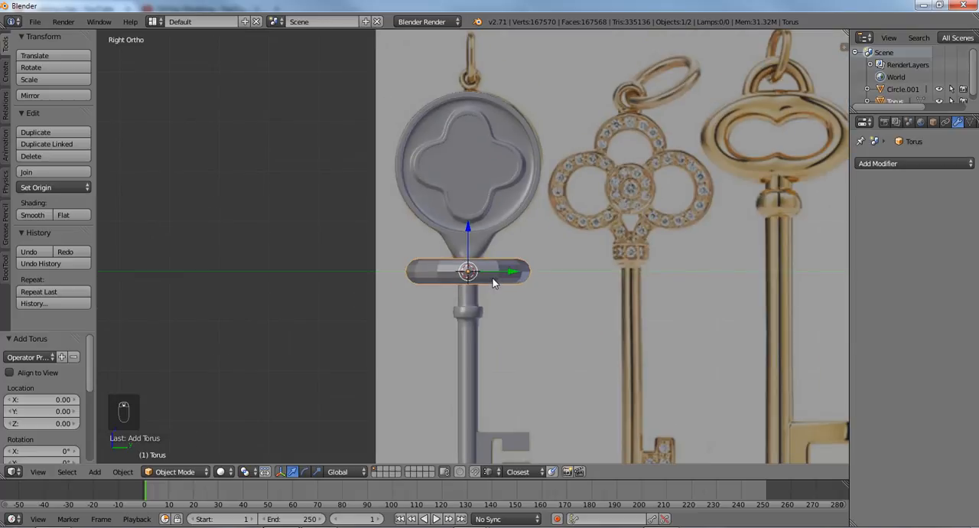
{"action": "key", "text": "F6"}
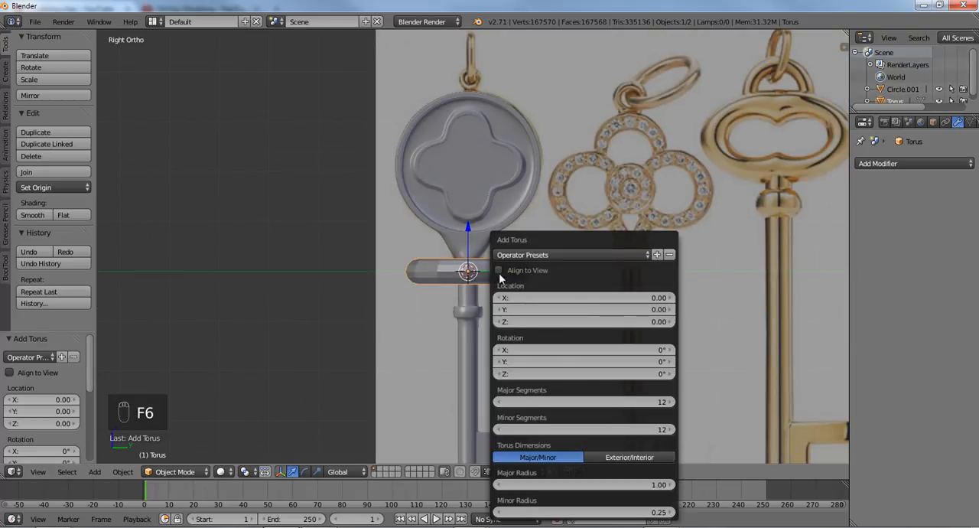
{"action": "left_click", "coordinate": [498, 272]}
{"action": "key", "text": "g"}
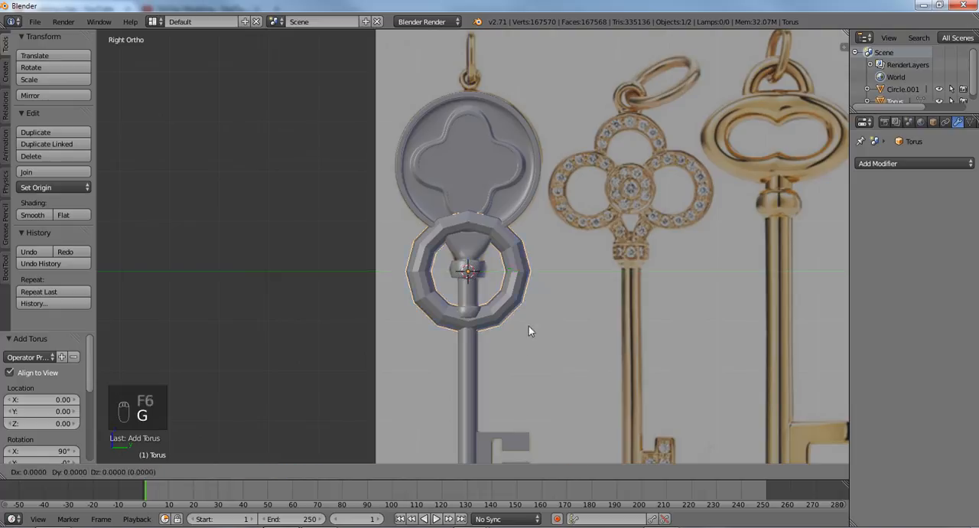
{"action": "left_click", "coordinate": [526, 145]}
- Fit the torus to the reference's small loop by scaling it to about 0.33, raising it 0.1 along Z and scaling it to about 0.7
{"action": "scroll", "coordinate": [524, 147], "scroll_direction": "up", "scroll_amount": 3}
{"action": "scroll", "coordinate": [520, 285], "scroll_direction": "up", "scroll_amount": 1}
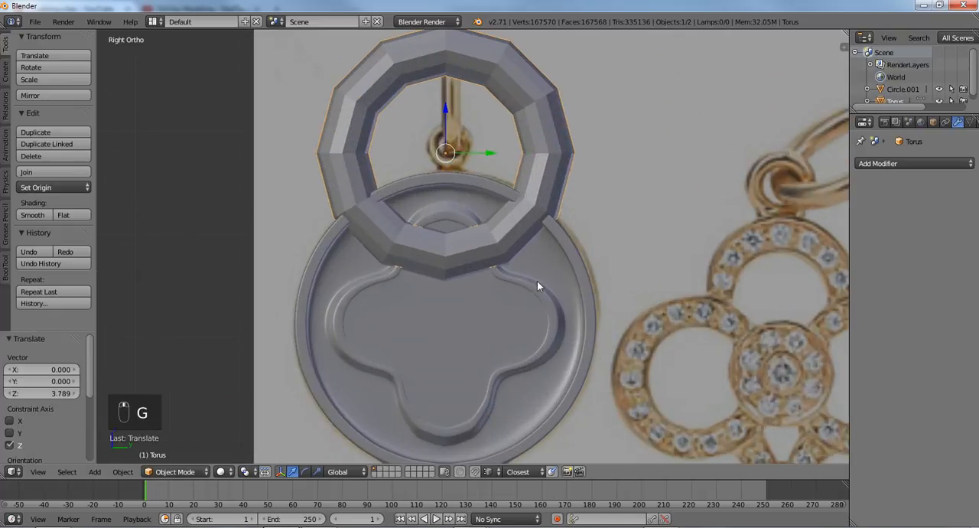
{"action": "key", "text": "s"}
{"action": "left_click", "coordinate": [465, 202]}
{"action": "scroll", "coordinate": [465, 202], "scroll_direction": "up", "scroll_amount": 4}
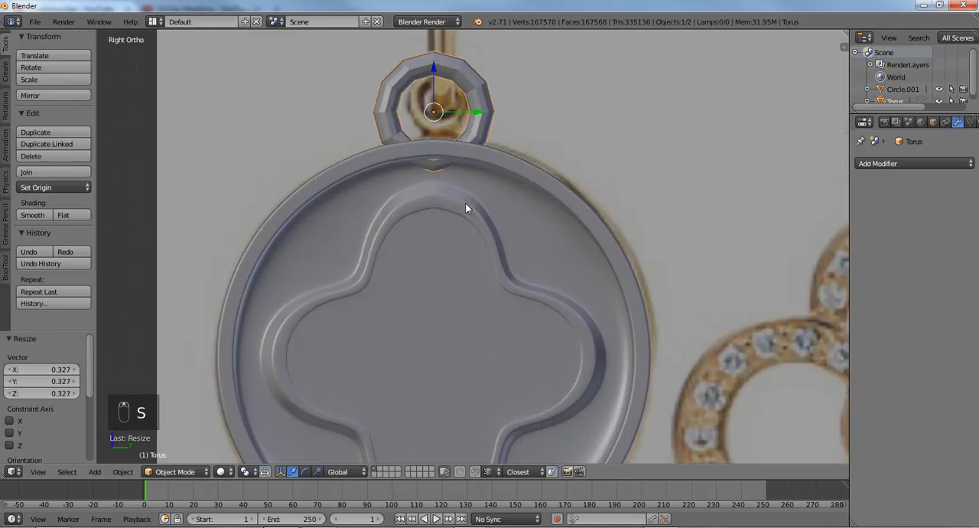
{"action": "key", "text": "g"}
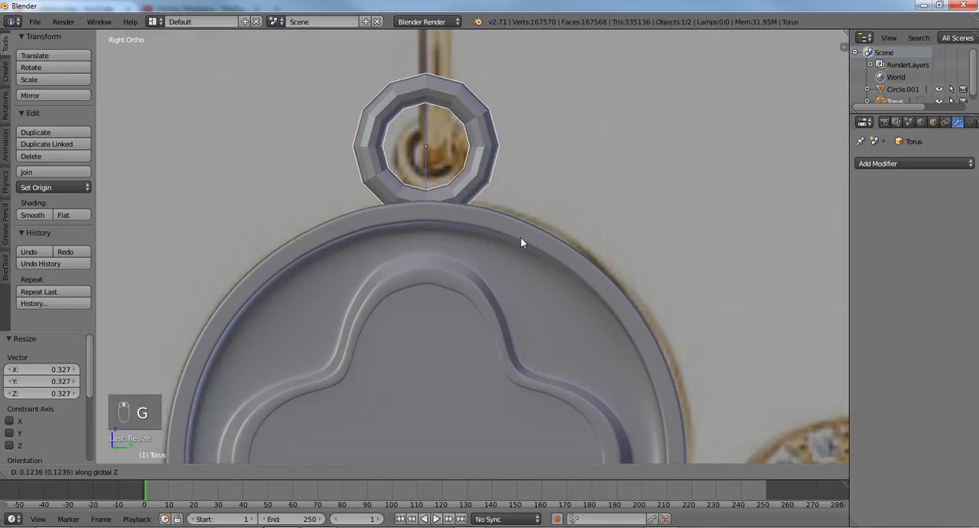
{"action": "left_click", "coordinate": [520, 237]}
{"action": "key", "text": "s"}
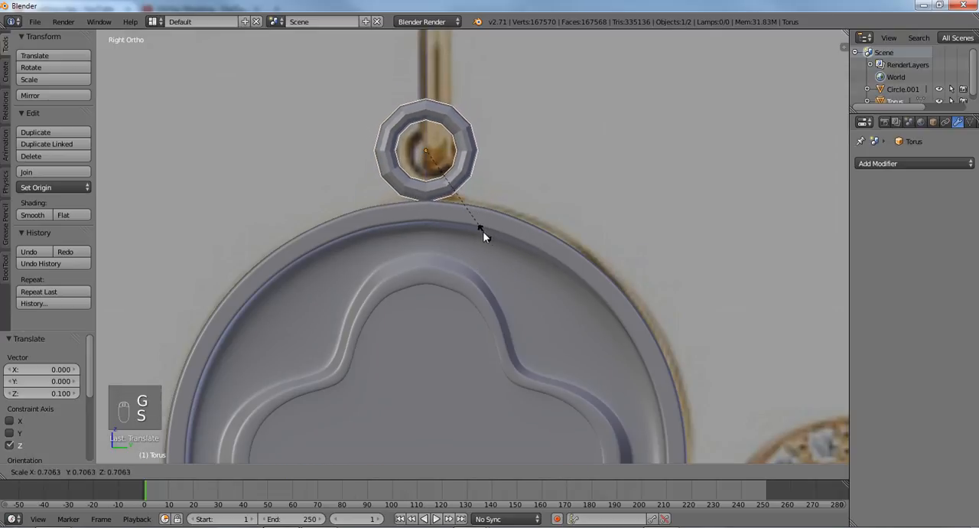
{"action": "left_click", "coordinate": [481, 229]}
- Give the small torus a level 1 Subdivision Surface modifier and smooth shading
{"action": "middle_click_drag", "start_coordinate": [450, 234], "coordinate": [503, 269]}
{"action": "scroll", "coordinate": [498, 269], "scroll_direction": "up", "scroll_amount": 2}
{"action": "key", "text": "ctrl+1"}
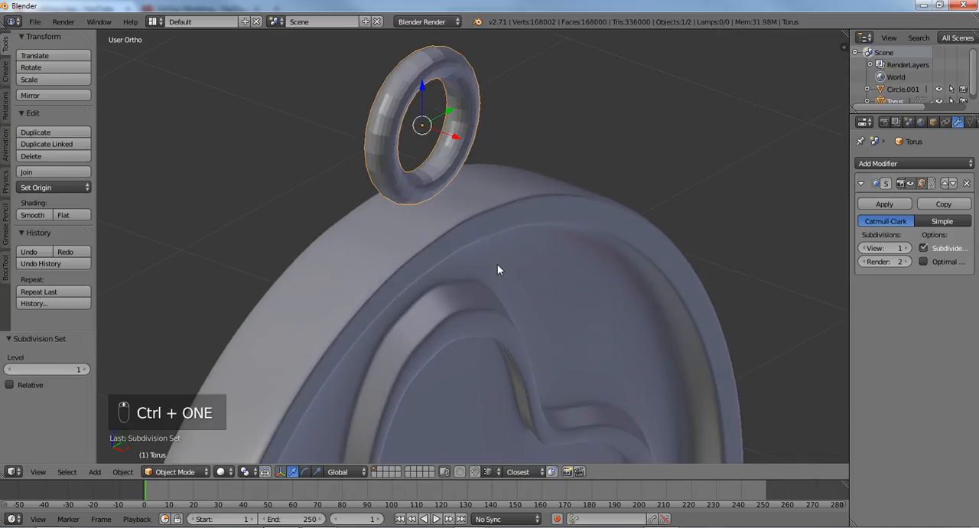
{"action": "left_click", "coordinate": [31, 215]}
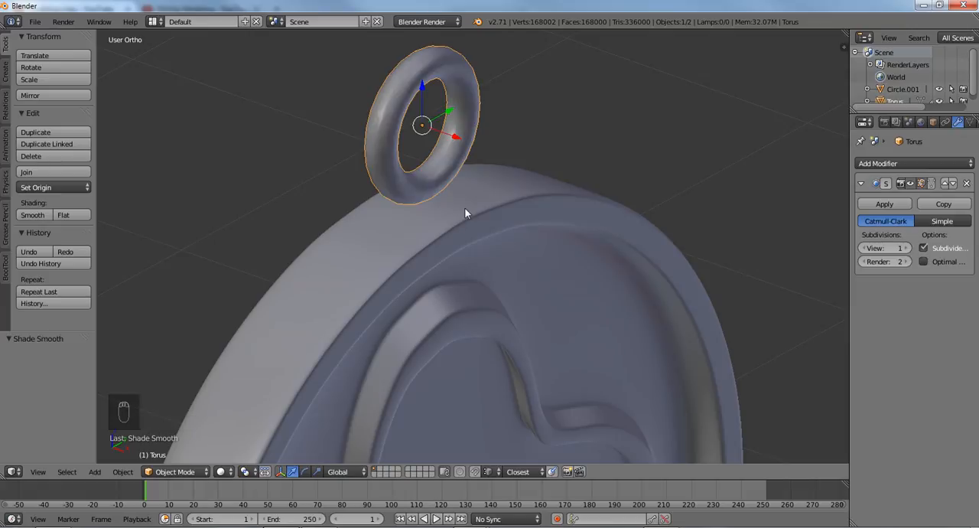
- Compare the small torus with the reference loop in the right view and scale it down slightly
{"action": "middle_click_drag", "start_coordinate": [474, 229], "coordinate": [389, 156]}
{"action": "scroll", "coordinate": [388, 156], "scroll_direction": "up", "scroll_amount": 2}
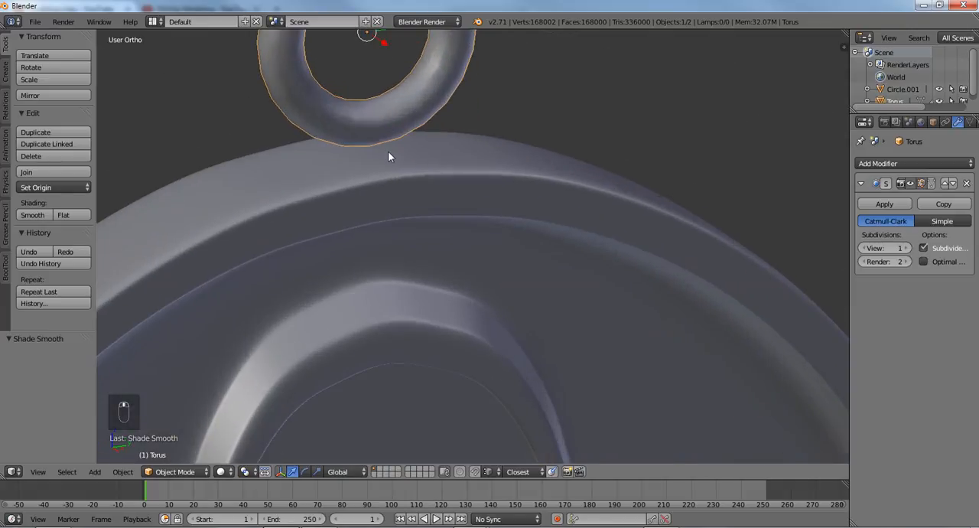
{"action": "key", "text": "KP_1"}
{"action": "key", "text": "KP_3"}
{"action": "scroll", "coordinate": [394, 145], "scroll_direction": "down", "scroll_amount": 2}
{"action": "scroll", "coordinate": [413, 183], "scroll_direction": "up", "scroll_amount": 3}
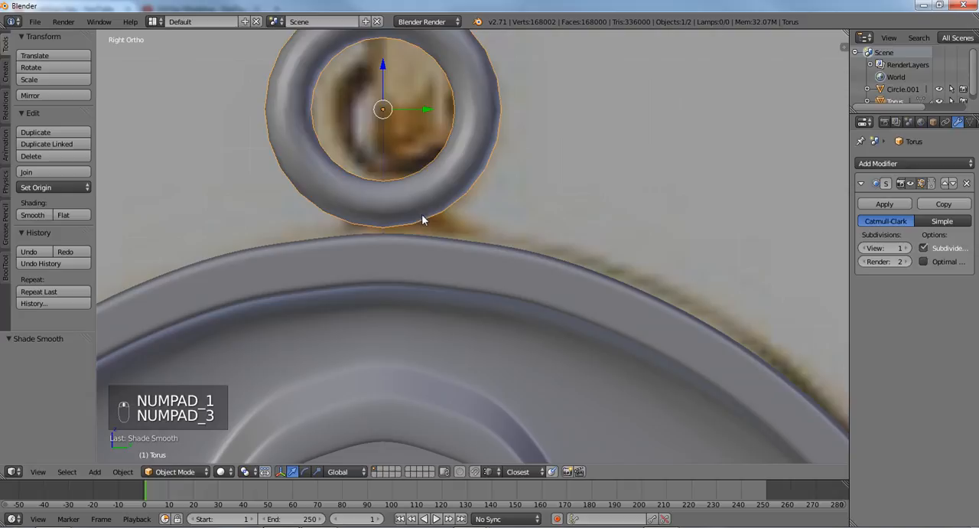
{"action": "key", "text": "s"}
- Isolate the torus in edit mode and select the four adjacent outer faces on its underside in face mode
{"action": "key", "text": "Tab"}
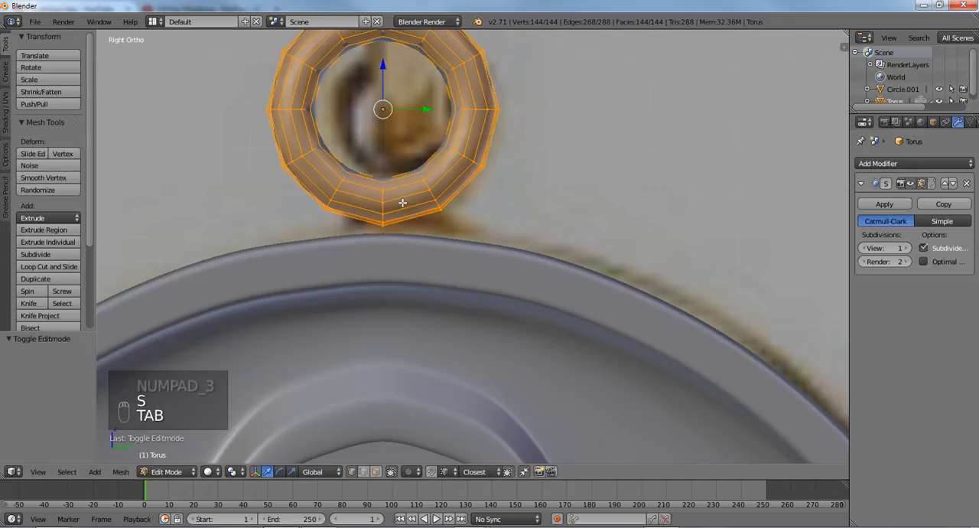
{"action": "key", "text": "ctrl+Tab"}
{"action": "left_click", "coordinate": [376, 228]}
{"action": "key", "text": "KP_Divide"}
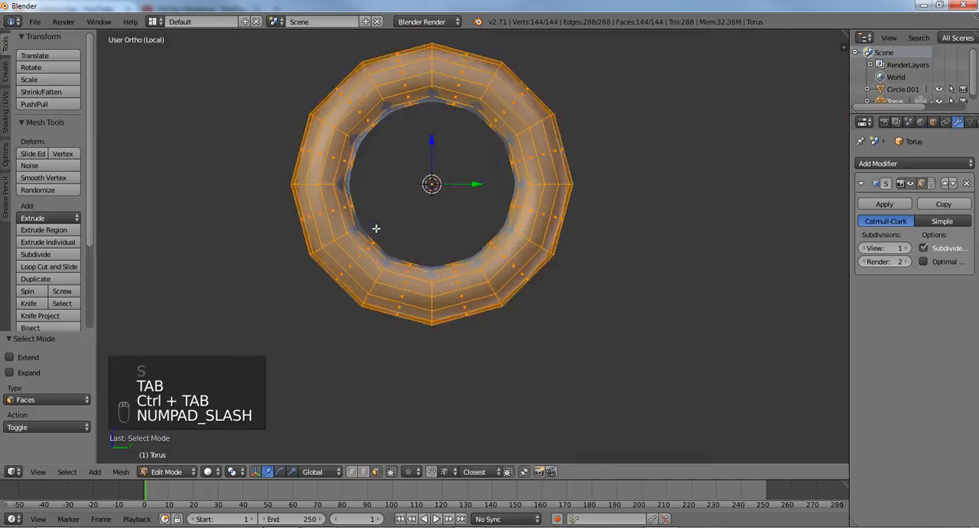
{"action": "middle_click_drag", "start_coordinate": [422, 363], "coordinate": [429, 323]}
{"action": "right_click", "coordinate": [433, 300]}
{"action": "right_click", "coordinate": [428, 317], "text": "shift"}
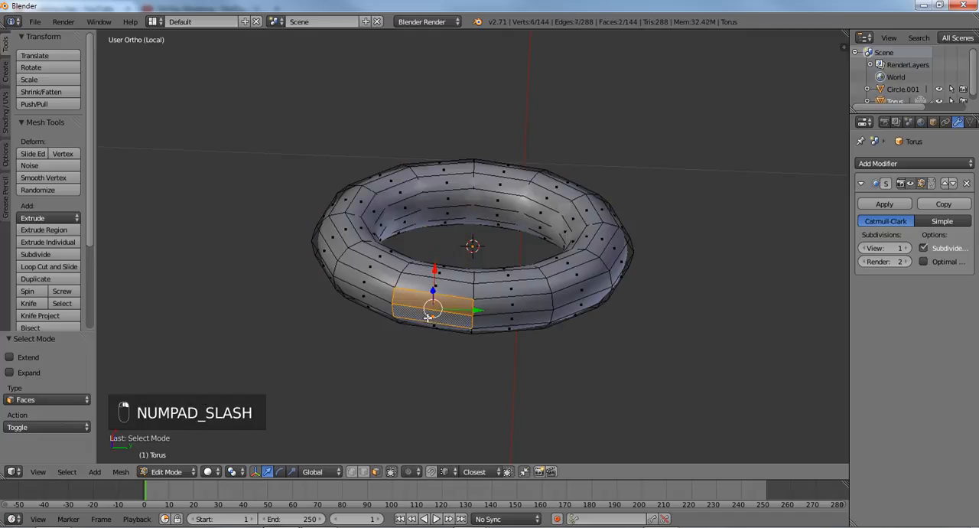
{"action": "right_click", "coordinate": [499, 324], "text": "shift"}
{"action": "right_click", "coordinate": [500, 307], "text": "shift"}
{"action": "middle_click_drag", "start_coordinate": [500, 305], "coordinate": [397, 308]}
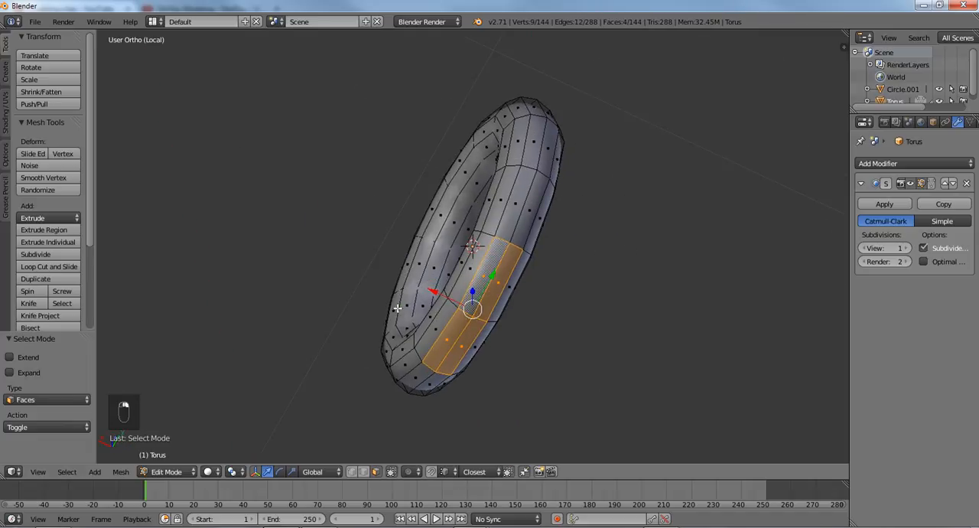
- Extrude the four faces down about 0.125 along Z and flatten them by scaling Z to 0
{"action": "key", "text": "KP_1"}
{"action": "key", "text": "KP_3"}
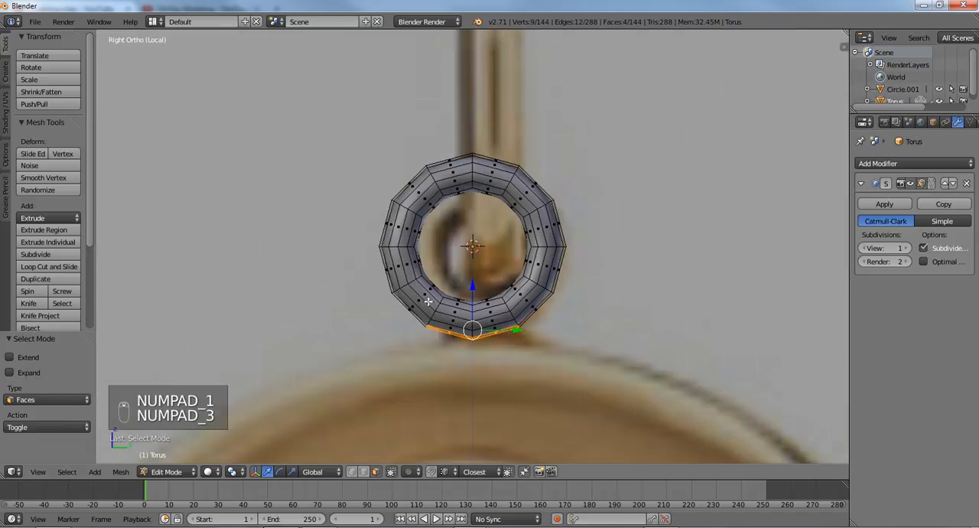
{"action": "scroll", "coordinate": [428, 301], "scroll_direction": "down", "scroll_amount": 3}
{"action": "key", "text": "e"}
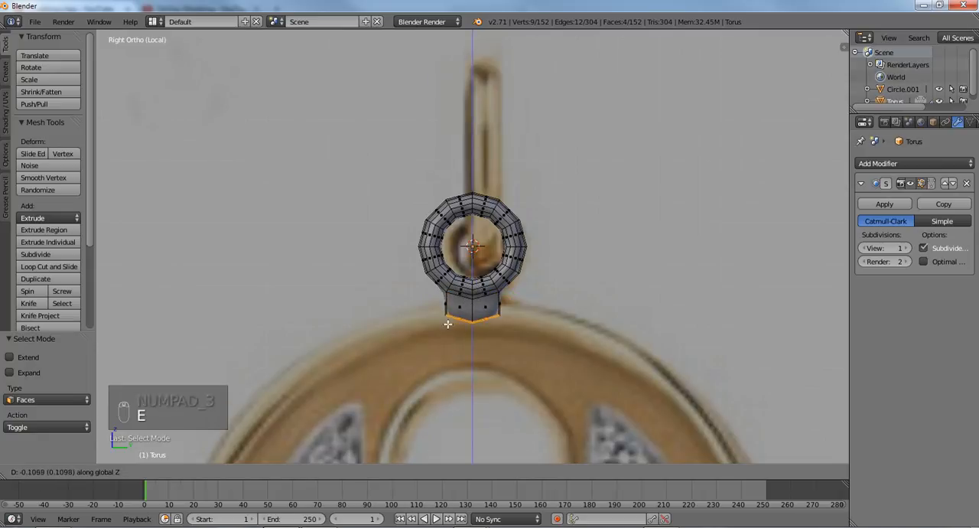
{"action": "left_click", "coordinate": [449, 325]}
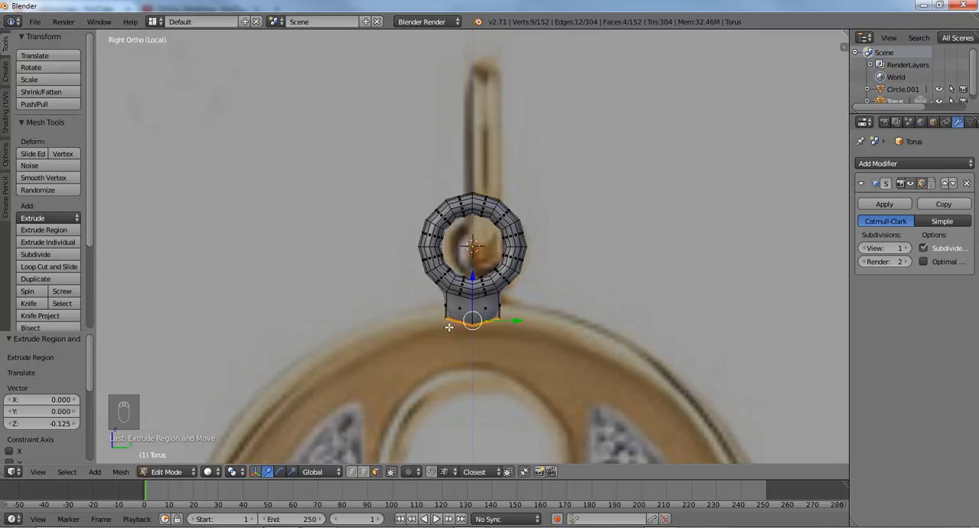
{"action": "key", "text": "s"}
{"action": "key", "text": "z"}
{"action": "key", "text": "0"}
{"action": "key", "text": "Return"}
- Add an edge loop close to the lower end of the extruded stem and flatten it with a Z scale of 0
{"action": "scroll", "coordinate": [449, 327], "scroll_direction": "up", "scroll_amount": 3}
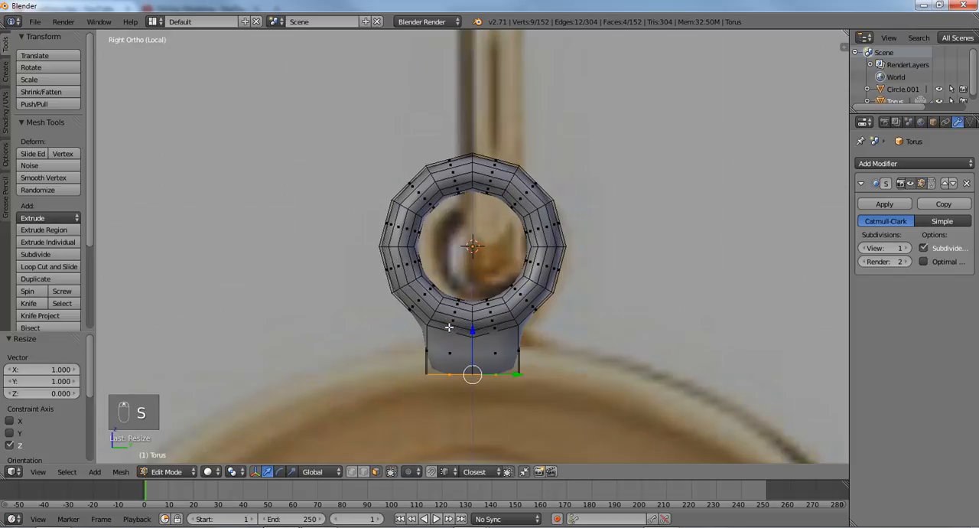
{"action": "scroll", "coordinate": [458, 414], "scroll_direction": "up", "scroll_amount": 4}
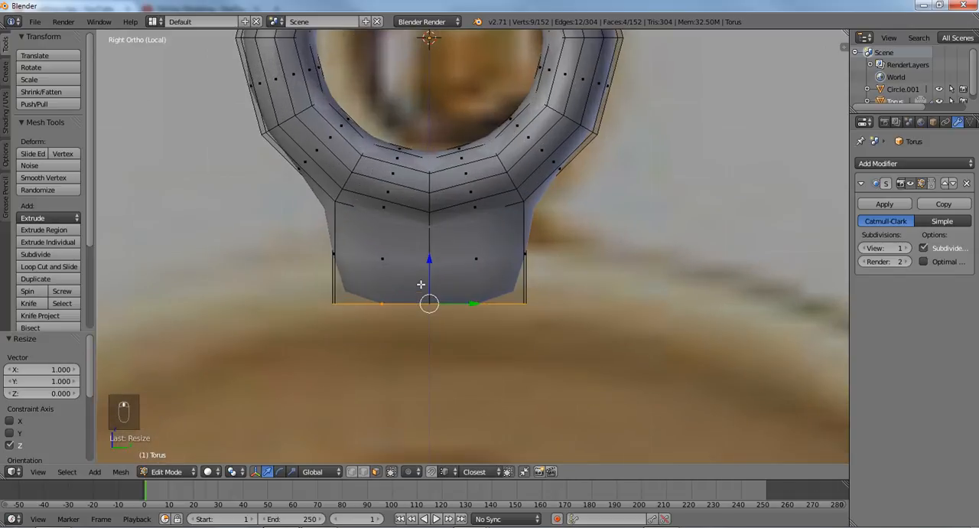
{"action": "key", "text": "ctrl+r"}
{"action": "left_click", "coordinate": [424, 262]}
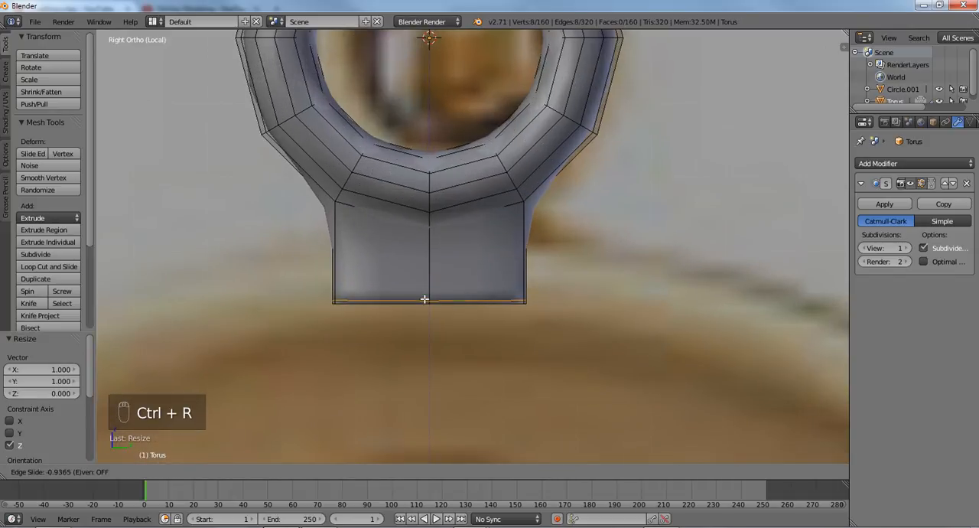
{"action": "left_click", "coordinate": [428, 299]}
{"action": "key", "text": "s"}
{"action": "key", "text": "z"}
{"action": "key", "text": "0"}
{"action": "key", "text": "Return"}
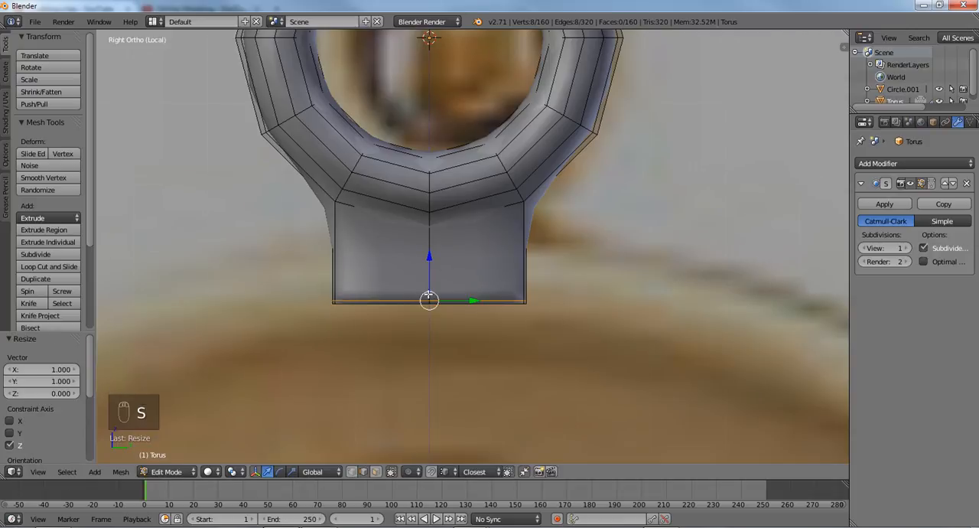
- Leave edit mode and local view to show the loop together with the key
{"action": "scroll", "coordinate": [454, 253], "scroll_direction": "down", "scroll_amount": 3}
{"action": "key", "text": "Tab"}
{"action": "scroll", "coordinate": [453, 252], "scroll_direction": "down", "scroll_amount": 2}
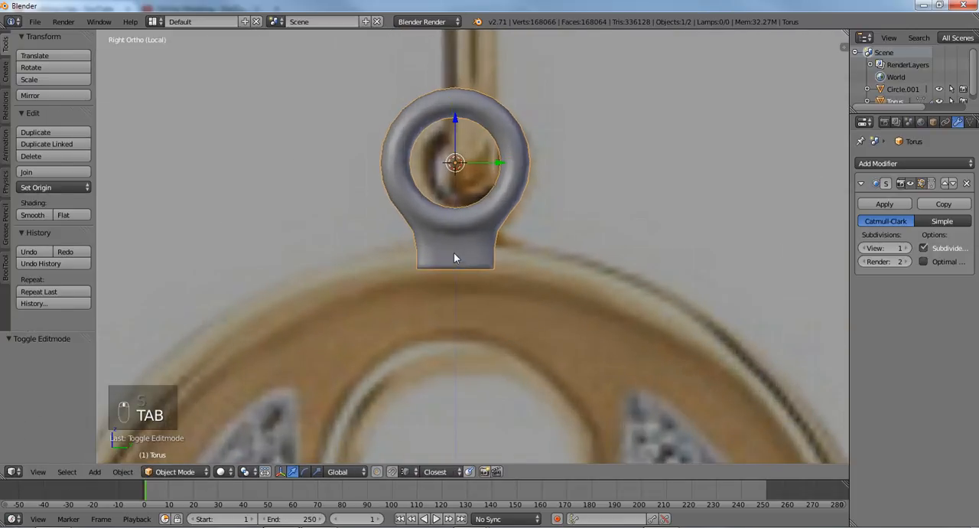
{"action": "scroll", "coordinate": [459, 227], "scroll_direction": "down", "scroll_amount": 3}
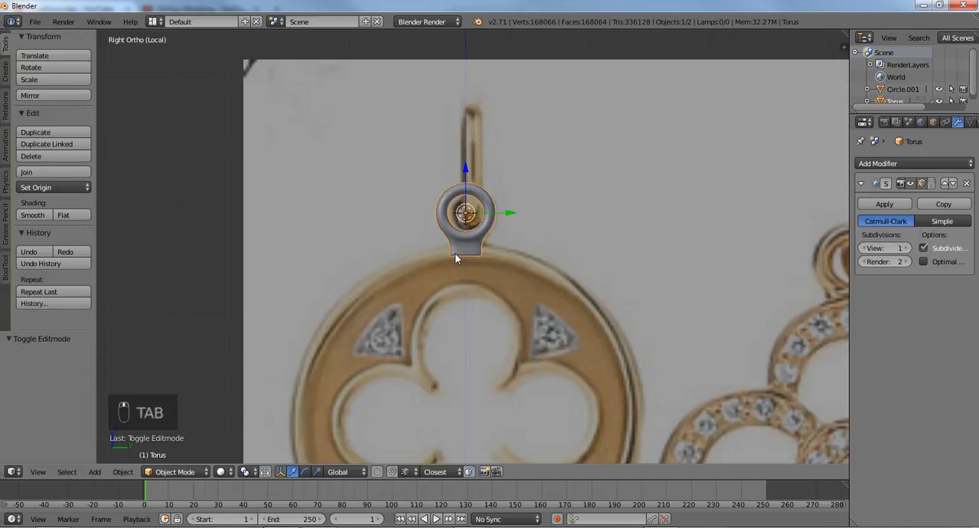
{"action": "key", "text": "KP_Divide"}
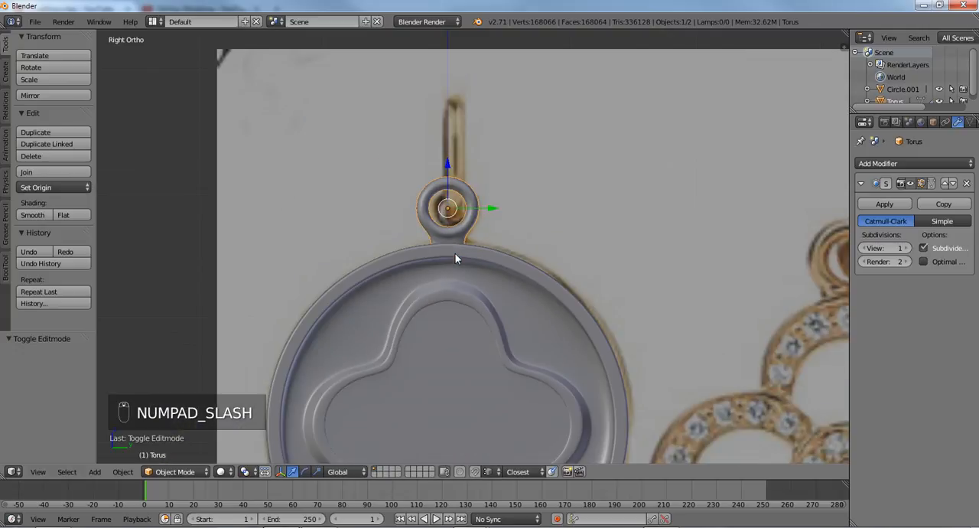
- Deselect everything, add a second torus mesh with 12 major and 12 minor segments, and align it to the view
{"action": "key", "text": "a"}
{"action": "key", "text": "a"}
{"action": "scroll", "coordinate": [455, 258], "scroll_direction": "down", "scroll_amount": 3}
{"action": "key", "text": "shift+a"}
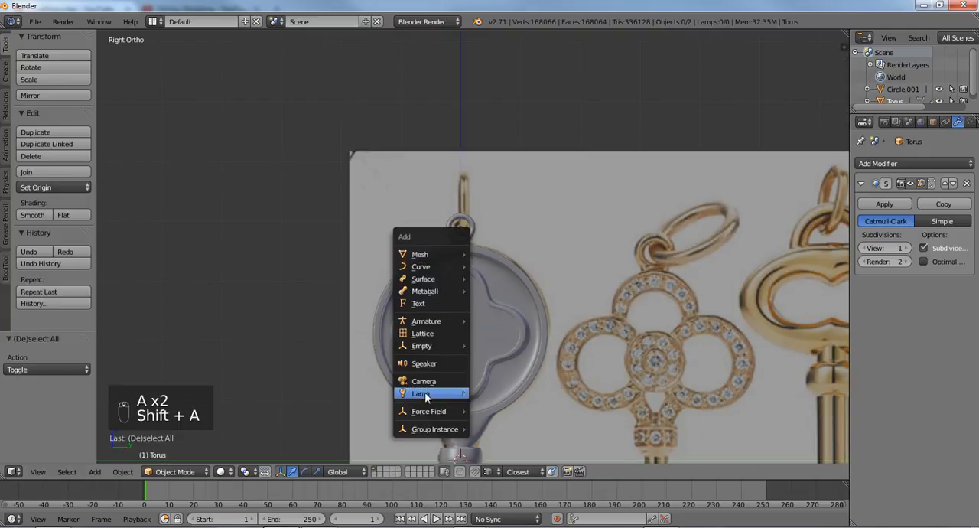
{"action": "mouse_move", "coordinate": [425, 253]}
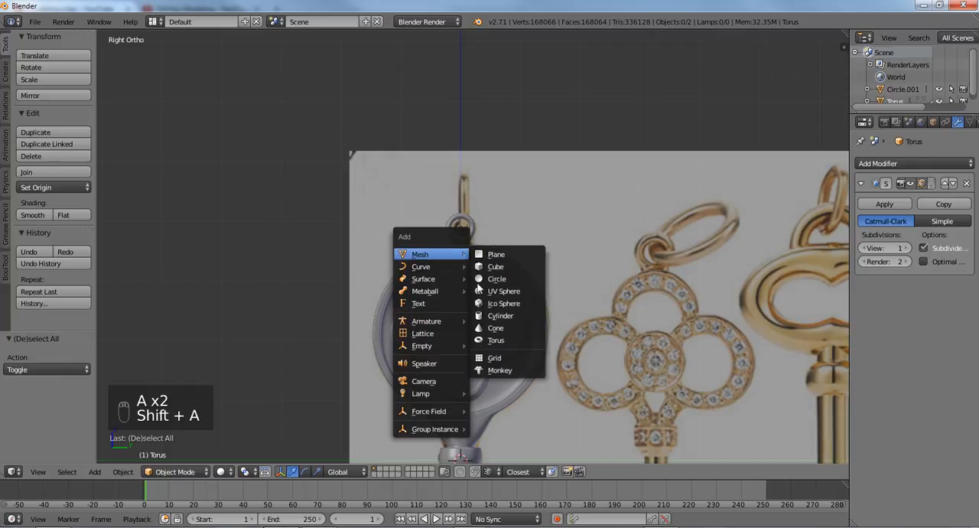
{"action": "left_click", "coordinate": [493, 340]}
{"action": "scroll", "coordinate": [459, 306], "scroll_direction": "down", "scroll_amount": 4}
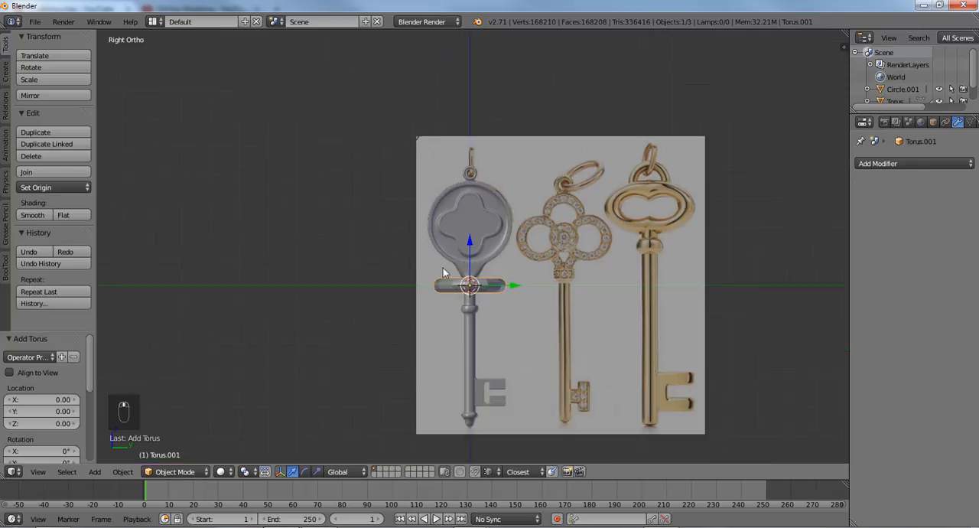
{"action": "scroll", "coordinate": [443, 269], "scroll_direction": "up", "scroll_amount": 3}
{"action": "key", "text": "F6"}
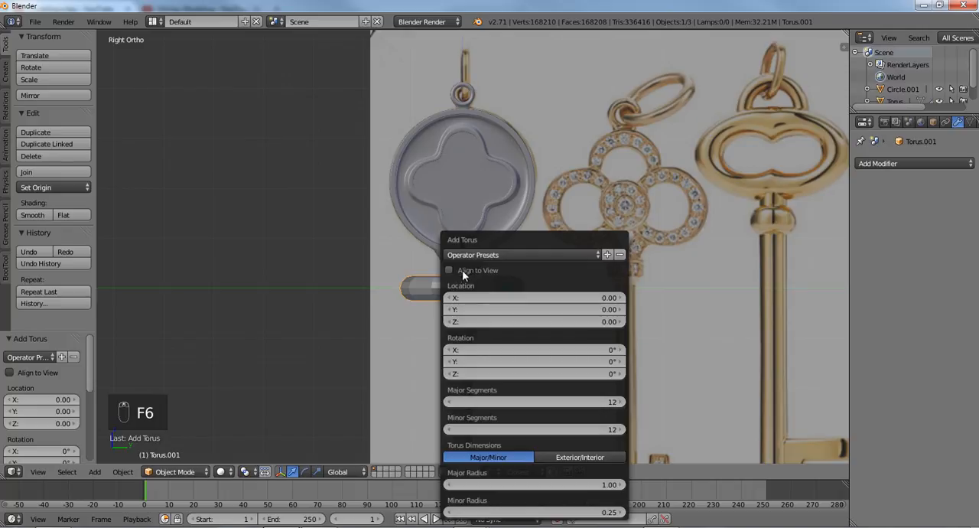
{"action": "left_click", "coordinate": [452, 270]}
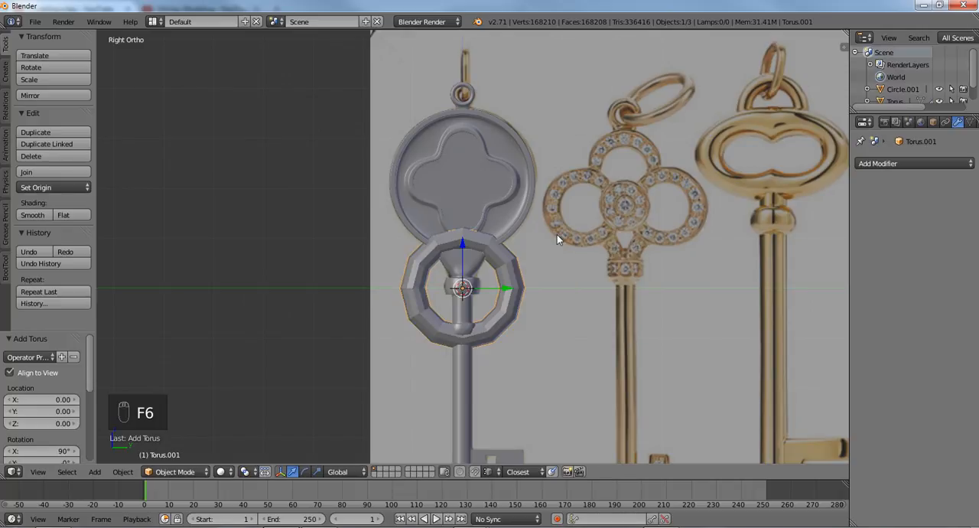
- Give the second torus a level 2 Subdivision Surface modifier and smooth shading
{"action": "key", "text": "ctrl+1"}
{"action": "key", "text": "ctrl+2"}
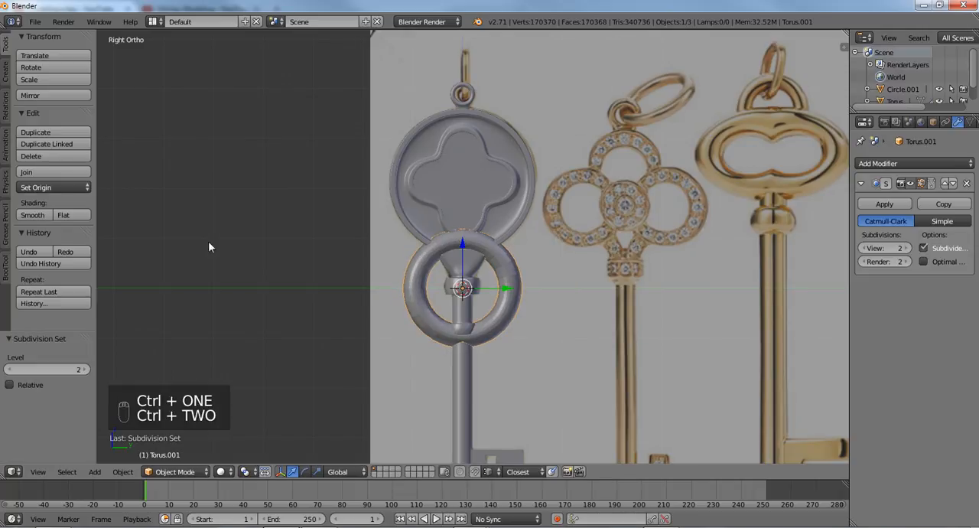
{"action": "left_click", "coordinate": [33, 214]}
- Move the second torus up about 4.58 along Z above the small loop and scale it to about 0.48
{"action": "key", "text": "g"}
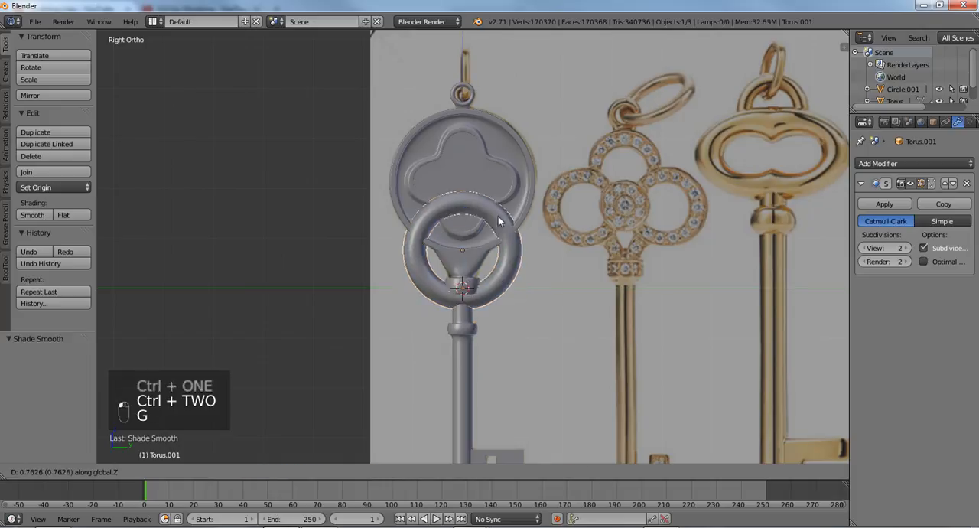
{"action": "left_click", "coordinate": [501, 87]}
{"action": "middle_click_drag", "start_coordinate": [500, 111], "coordinate": [497, 254], "text": "shift"}
{"action": "scroll", "coordinate": [497, 253], "scroll_direction": "up", "scroll_amount": 4}
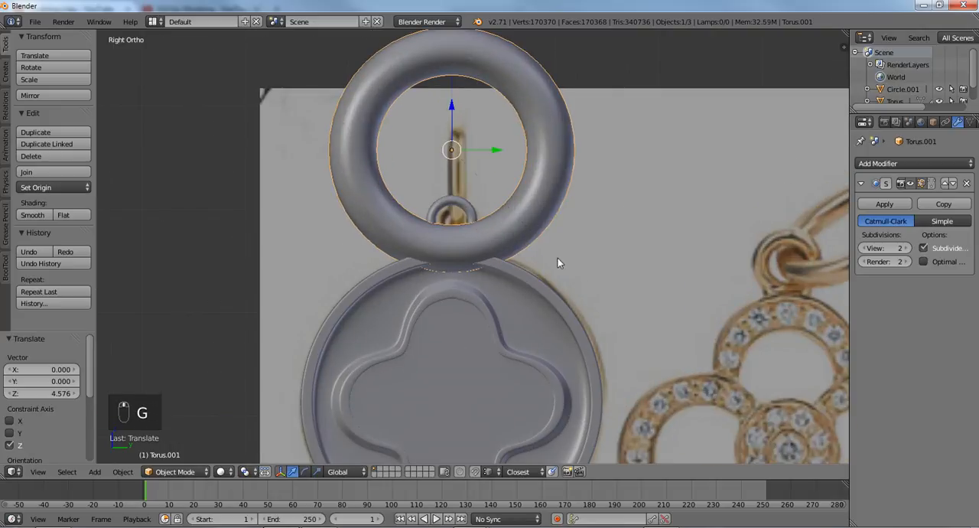
{"action": "key", "text": "s"}
{"action": "left_click", "coordinate": [475, 215]}
- Rotate the second torus 90° about the Z axis so it stands crosswise to the small loop
{"action": "key", "text": "s"}
{"action": "right_click", "coordinate": [477, 222]}
{"action": "key", "text": "r"}
{"action": "right_click", "coordinate": [477, 221]}
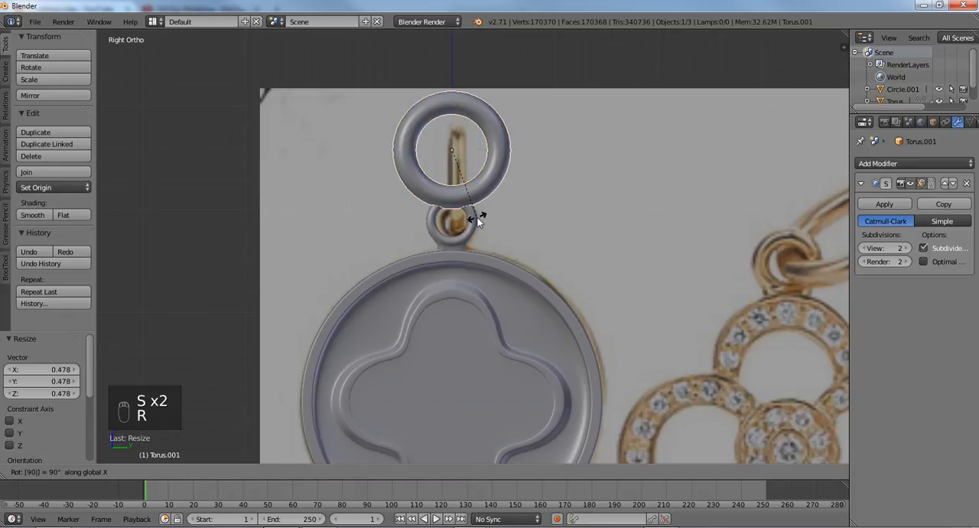
{"action": "type", "text": "rz"}
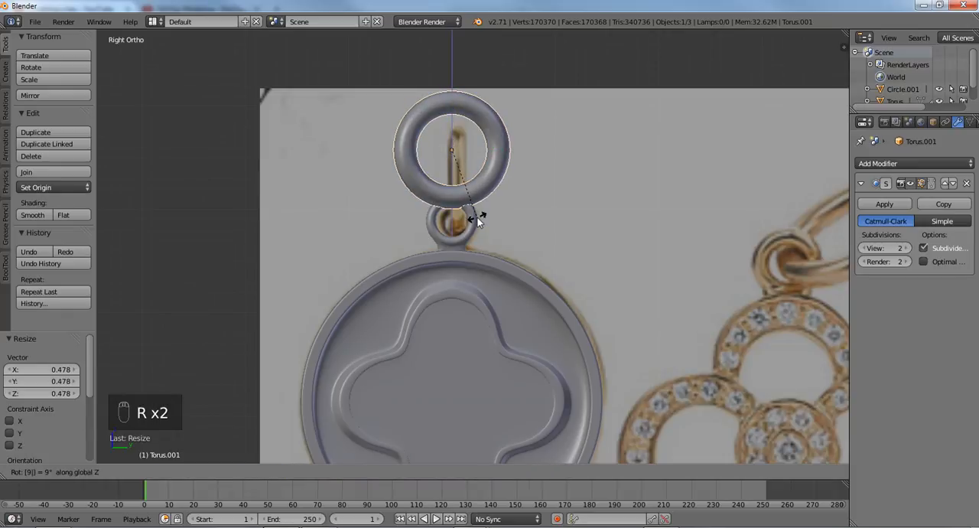
{"action": "type", "text": "90"}
{"action": "key", "text": "Return"}
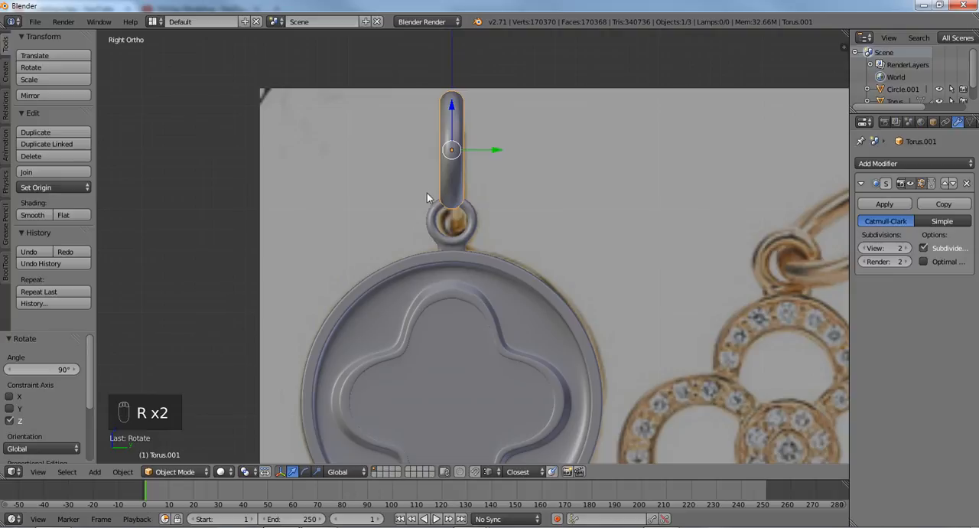
- Move the upper ring down about 0.27 along Z into the small loop and scale it to about 0.915
{"action": "scroll", "coordinate": [503, 209], "scroll_direction": "up", "scroll_amount": 2}
{"action": "key", "text": "g"}
{"action": "key", "text": "z"}
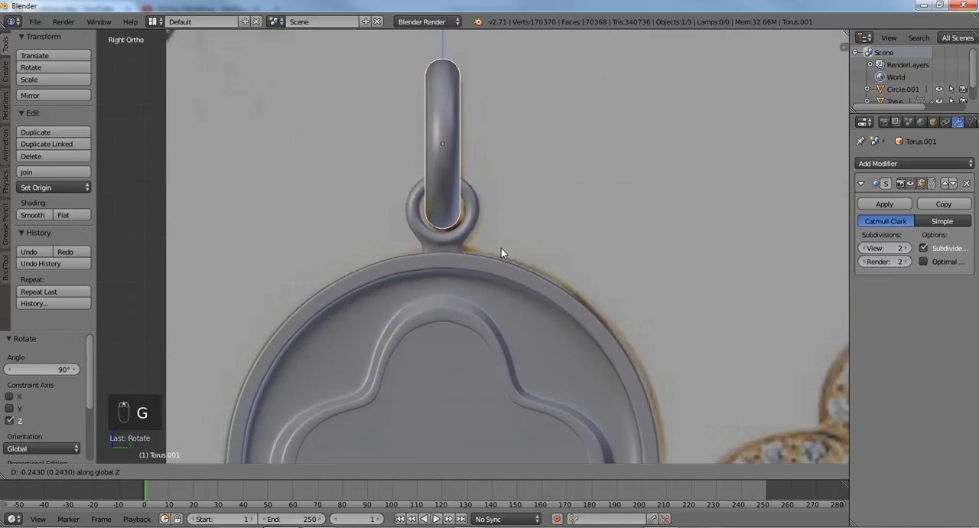
{"action": "left_click", "coordinate": [500, 249]}
{"action": "key", "text": "z"}
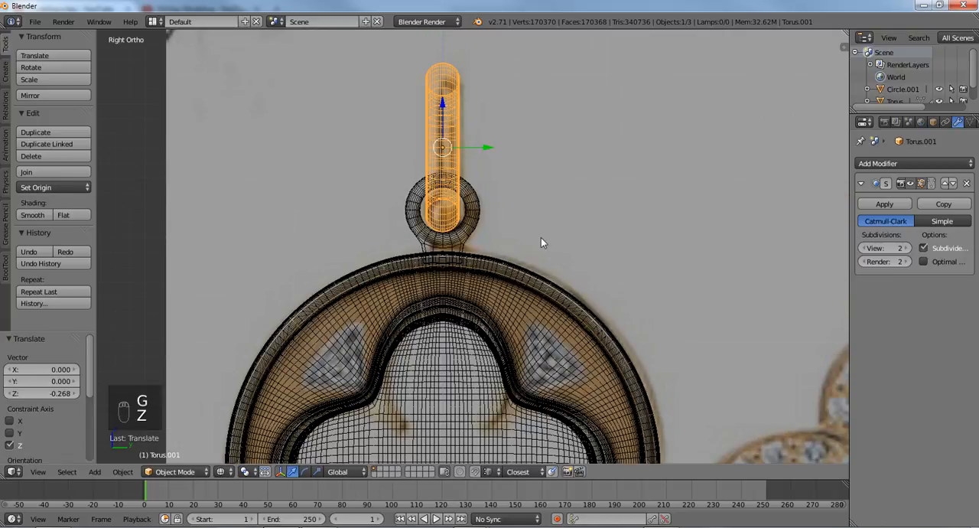
{"action": "key", "text": "s"}
{"action": "left_click", "coordinate": [528, 232]}
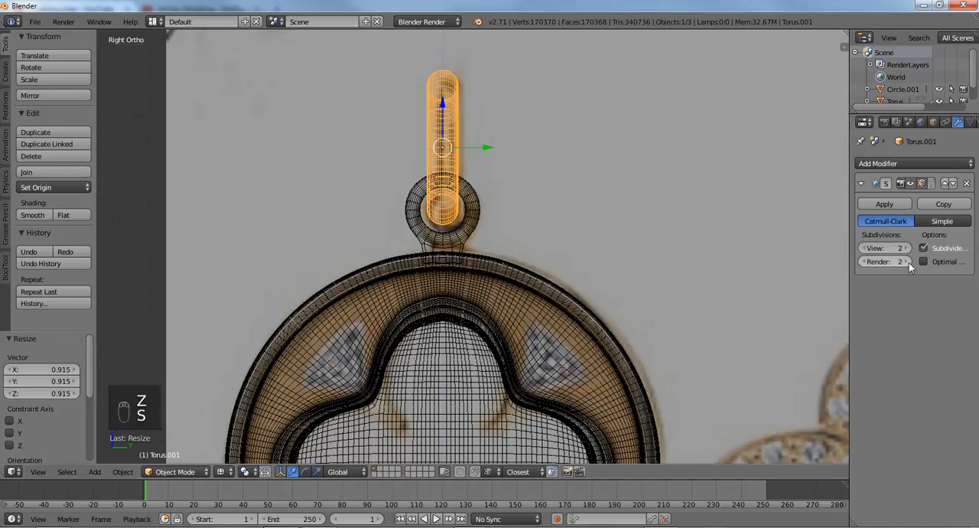
- Turn on Optimal Display in the Subdivision Surface modifiers of the ring, key body and small loop, then return to solid shading
{"action": "right_click", "coordinate": [479, 296]}
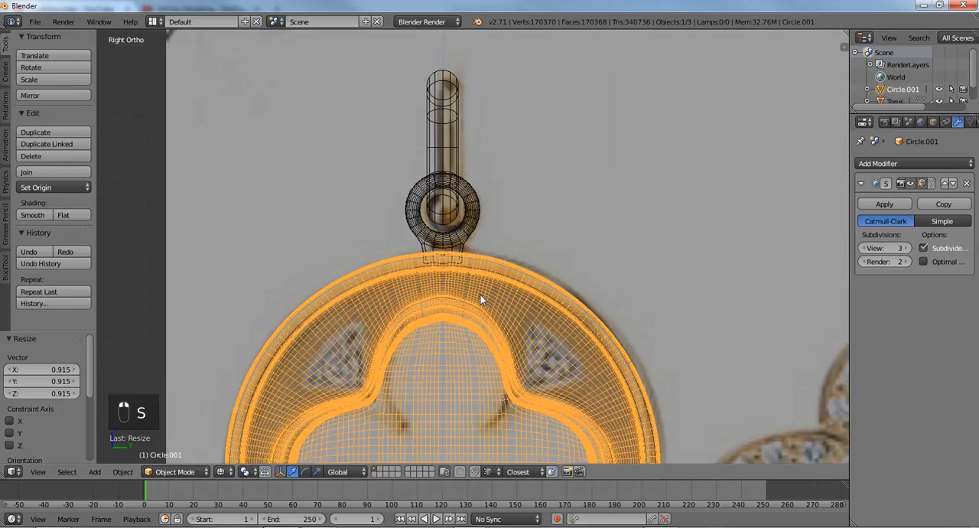
{"action": "left_click", "coordinate": [922, 260]}
{"action": "scroll", "coordinate": [526, 321], "scroll_direction": "down", "scroll_amount": 2}
{"action": "middle_click_drag", "start_coordinate": [525, 339], "coordinate": [528, 131], "text": "shift"}
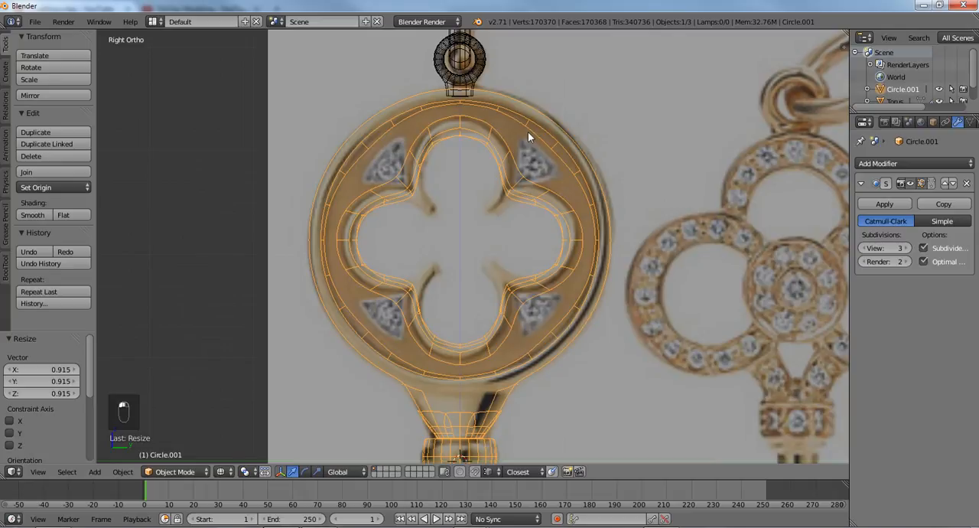
{"action": "right_click", "coordinate": [478, 66]}
{"action": "scroll", "coordinate": [477, 338], "scroll_direction": "down", "scroll_amount": 2}
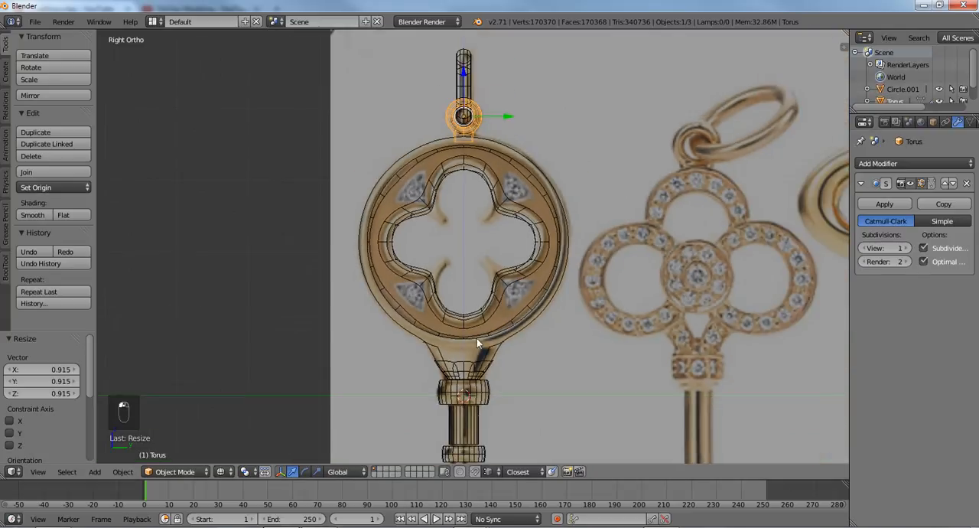
{"action": "middle_click_drag", "start_coordinate": [477, 338], "coordinate": [486, 128], "text": "shift"}
{"action": "scroll", "coordinate": [487, 128], "scroll_direction": "down", "scroll_amount": 3}
{"action": "scroll", "coordinate": [495, 198], "scroll_direction": "up", "scroll_amount": 5}
{"action": "middle_click_drag", "start_coordinate": [508, 86], "coordinate": [488, 254], "text": "shift"}
{"action": "scroll", "coordinate": [488, 254], "scroll_direction": "up", "scroll_amount": 2}
{"action": "scroll", "coordinate": [487, 271], "scroll_direction": "up", "scroll_amount": 3}
{"action": "key", "text": "z"}
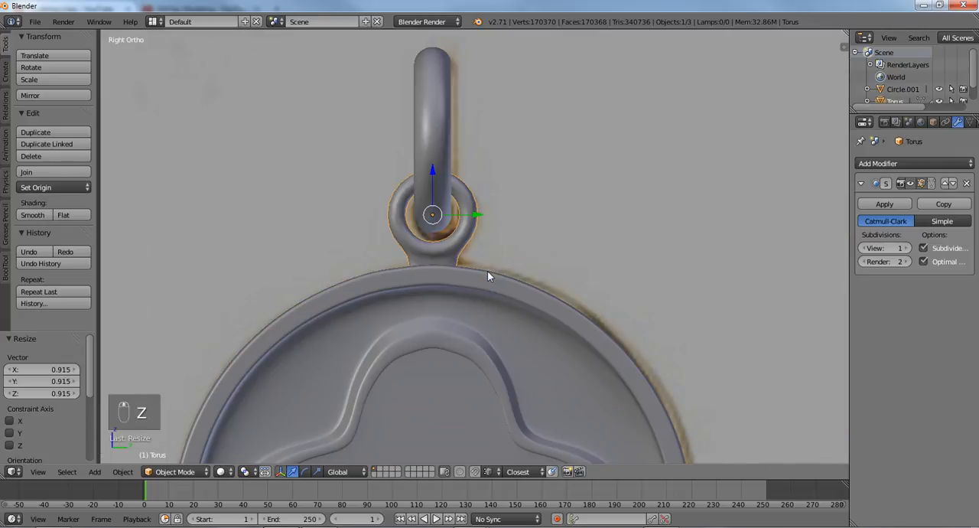
- Select only the upper ring and scale it up by about 1.064
{"action": "key", "text": "a"}
{"action": "right_click", "coordinate": [435, 184]}
{"action": "key", "text": "s"}
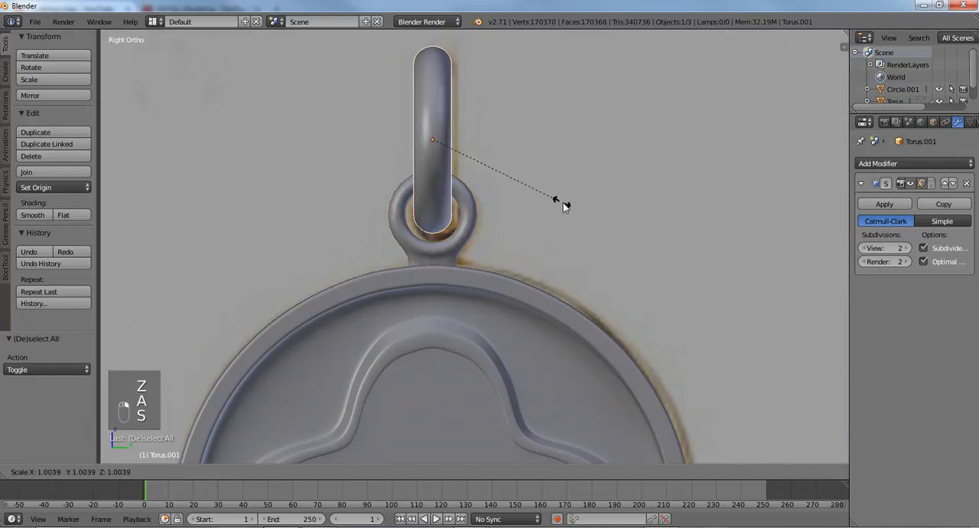
{"action": "left_click", "coordinate": [569, 206]}
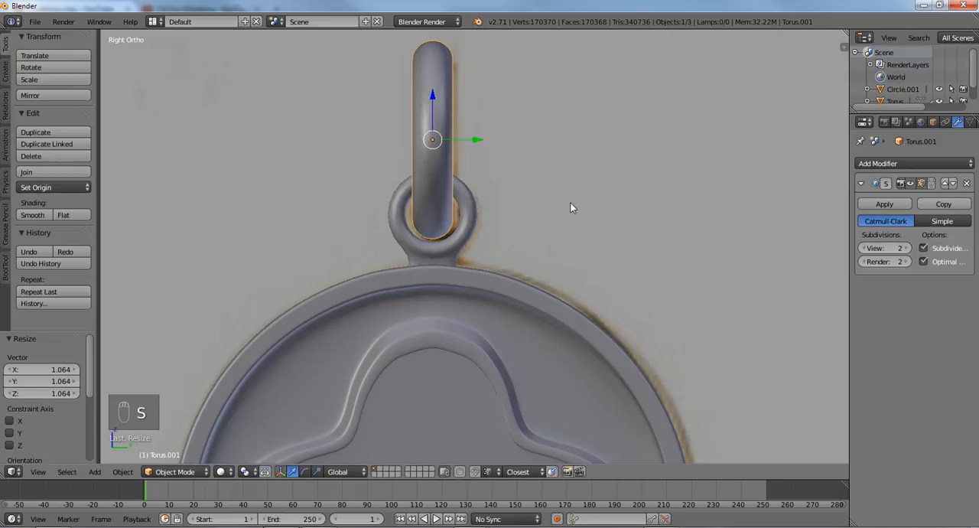
- Thicken the small loop in edit mode by scaling its whole mesh about 1.34 along X
{"action": "scroll", "coordinate": [563, 208], "scroll_direction": "down", "scroll_amount": 3}
{"action": "middle_click_drag", "start_coordinate": [457, 189], "coordinate": [559, 219]}
{"action": "scroll", "coordinate": [558, 217], "scroll_direction": "up", "scroll_amount": 8}
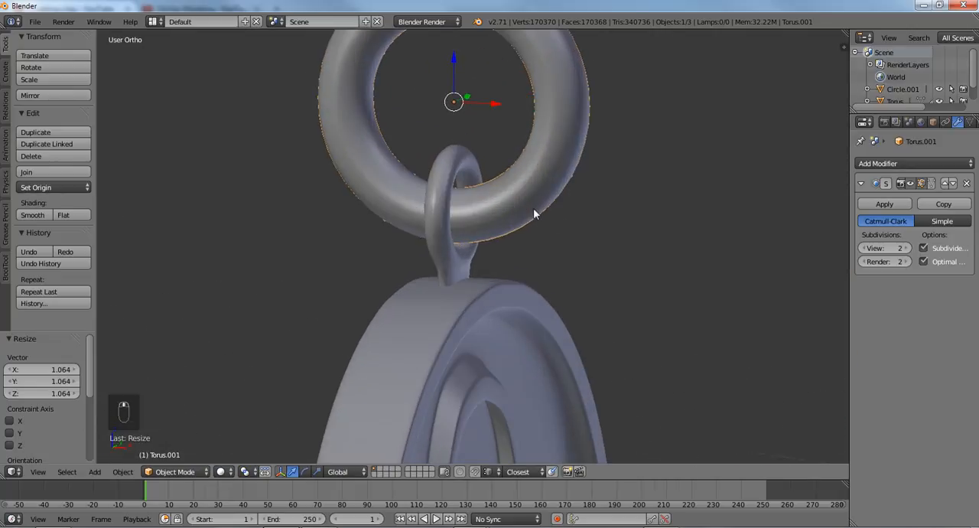
{"action": "right_click", "coordinate": [421, 136]}
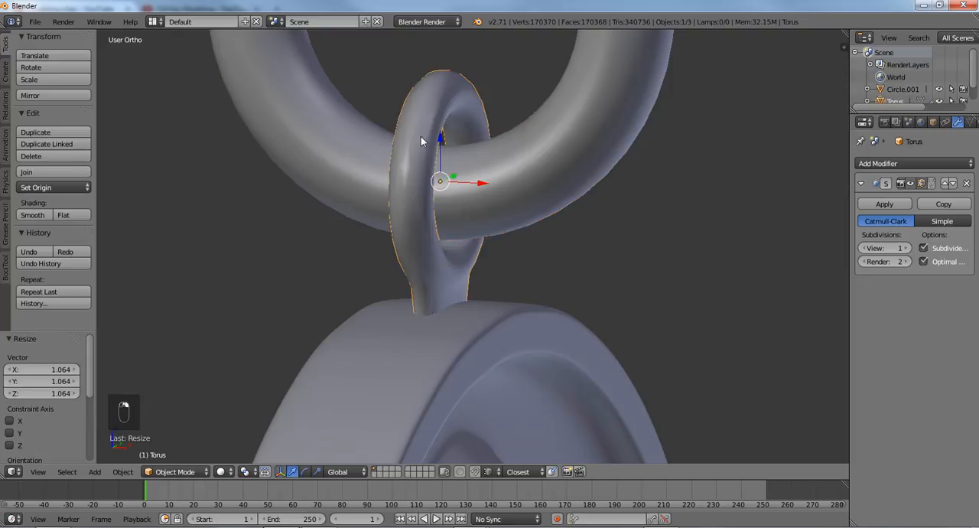
{"action": "key", "text": "Tab"}
{"action": "middle_click_drag", "start_coordinate": [442, 147], "coordinate": [454, 158]}
{"action": "key", "text": "a"}
{"action": "key", "text": "a"}
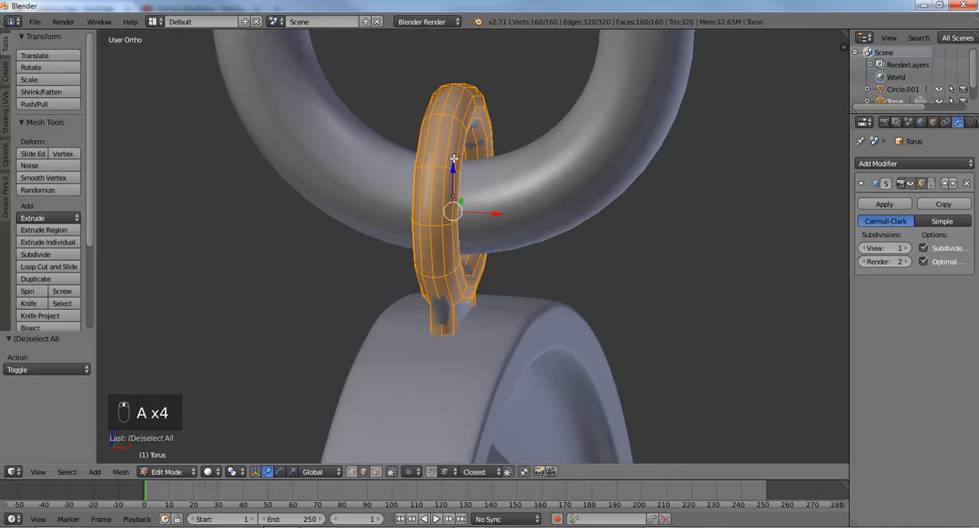
{"action": "key", "text": "s"}
{"action": "key", "text": "y"}
{"action": "right_click", "coordinate": [508, 168]}
{"action": "key", "text": "s"}
{"action": "key", "text": "x"}
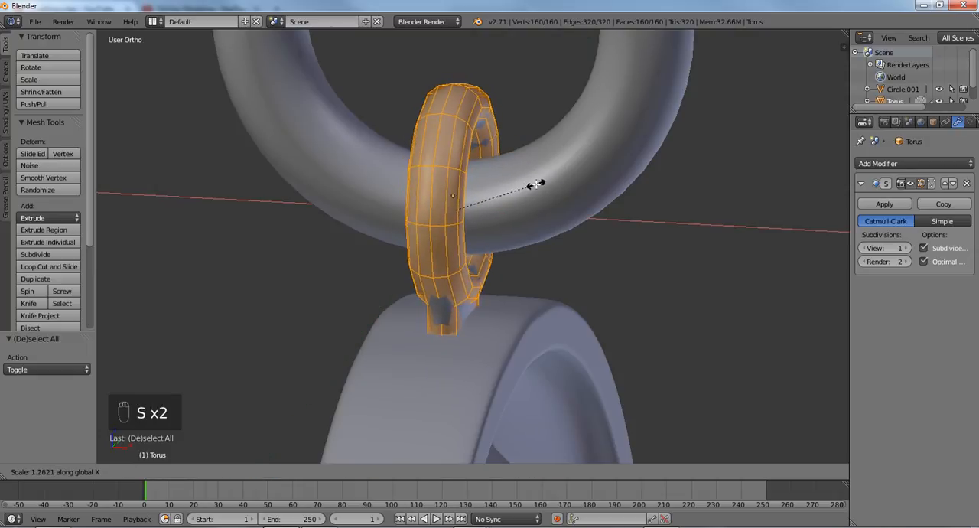
{"action": "left_click", "coordinate": [536, 185]}
{"action": "scroll", "coordinate": [539, 184], "scroll_direction": "down", "scroll_amount": 2}
{"action": "middle_click_drag", "start_coordinate": [530, 191], "coordinate": [462, 190]}
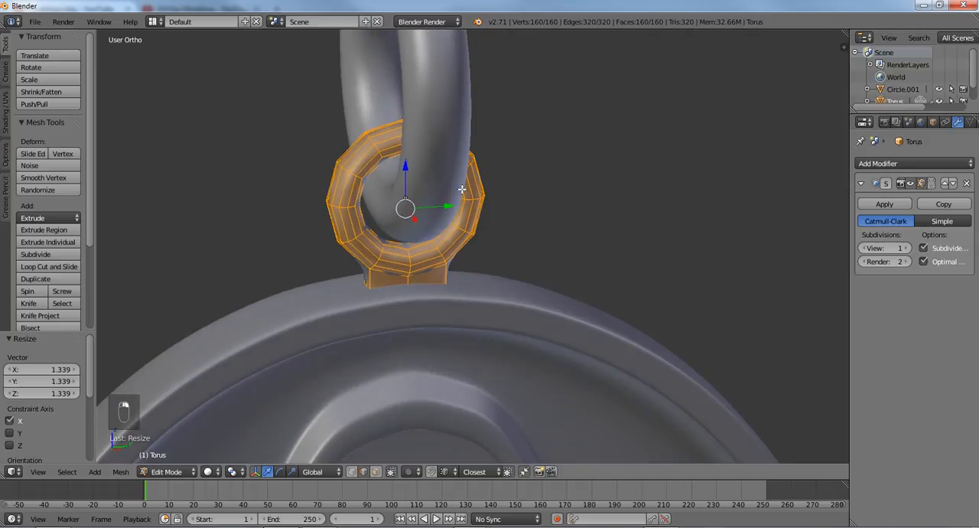
{"action": "key", "text": "Tab"}
- Thin the upper ring by scaling it to about 0.79 along Y in the right view
{"action": "right_click", "coordinate": [447, 122]}
{"action": "key", "text": "KP_3"}
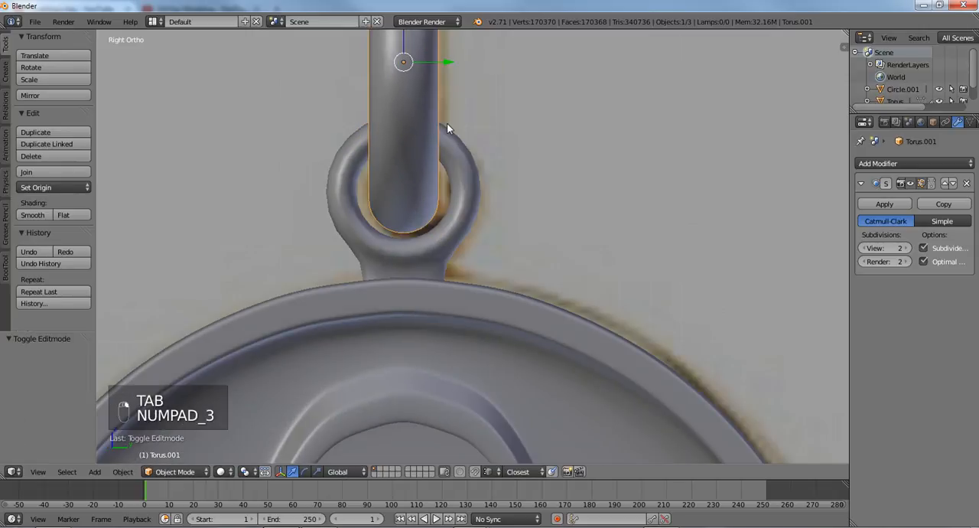
{"action": "scroll", "coordinate": [446, 126], "scroll_direction": "down", "scroll_amount": 1}
{"action": "key", "text": "a"}
{"action": "key", "text": "a"}
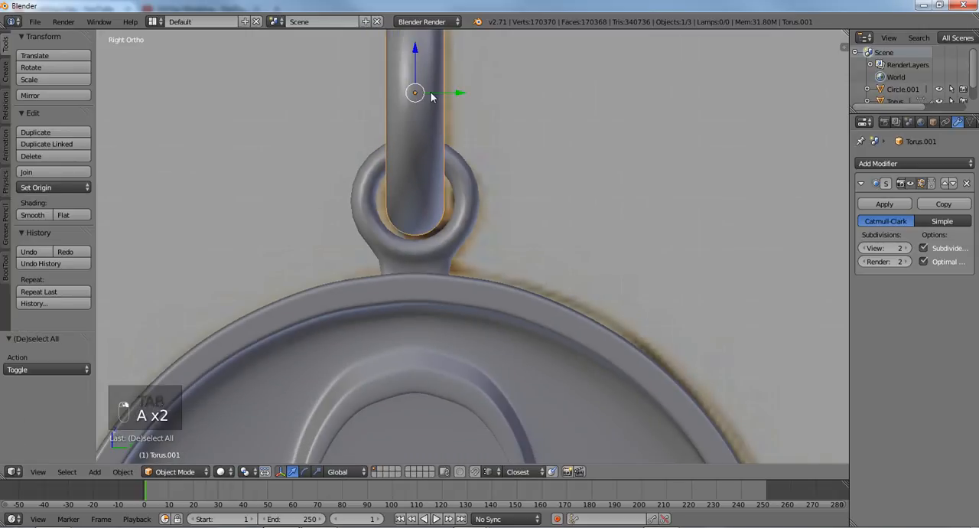
{"action": "key", "text": "s"}
{"action": "right_click", "coordinate": [482, 129]}
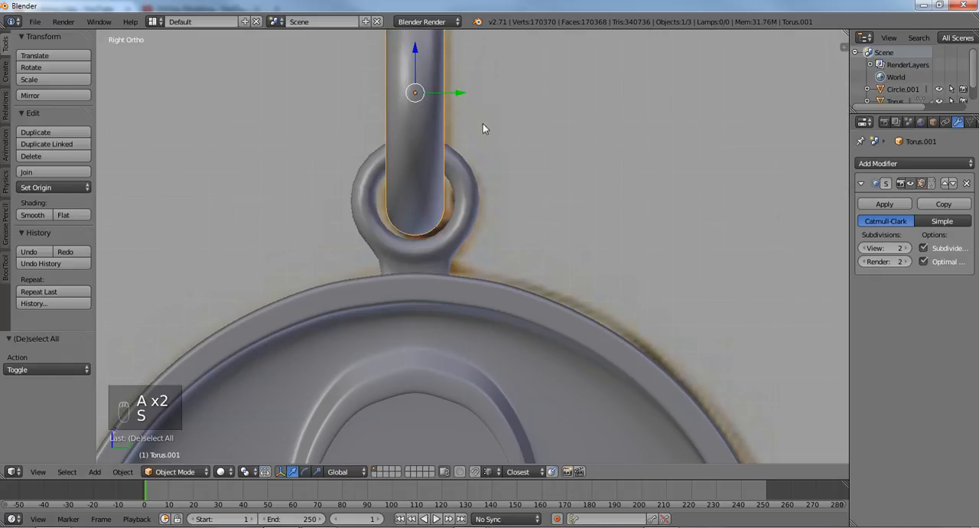
{"action": "key", "text": "s"}
{"action": "key", "text": "y"}
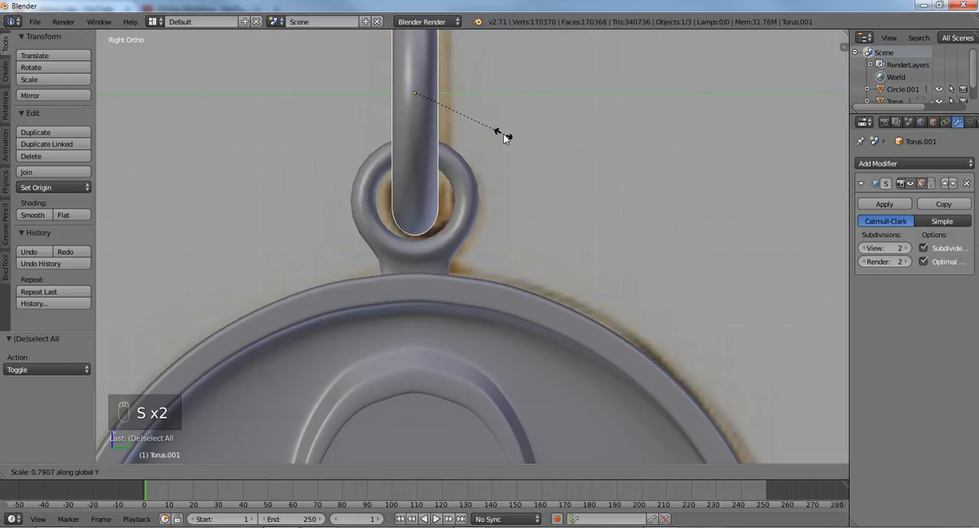
{"action": "left_click", "coordinate": [503, 134]}
- Set the small loop's Subdivision Surface modifier to view level 2
{"action": "key", "text": "Tab"}
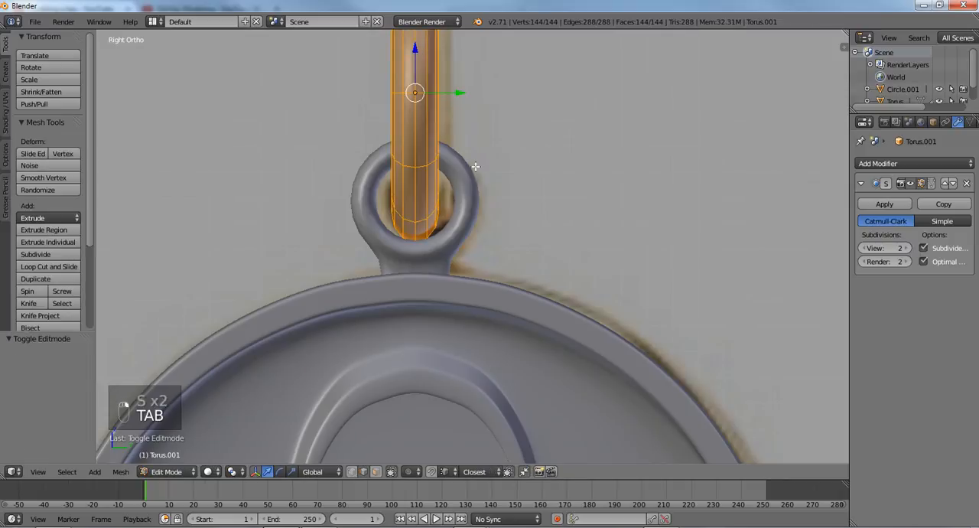
{"action": "key", "text": "Tab"}
{"action": "right_click", "coordinate": [470, 171]}
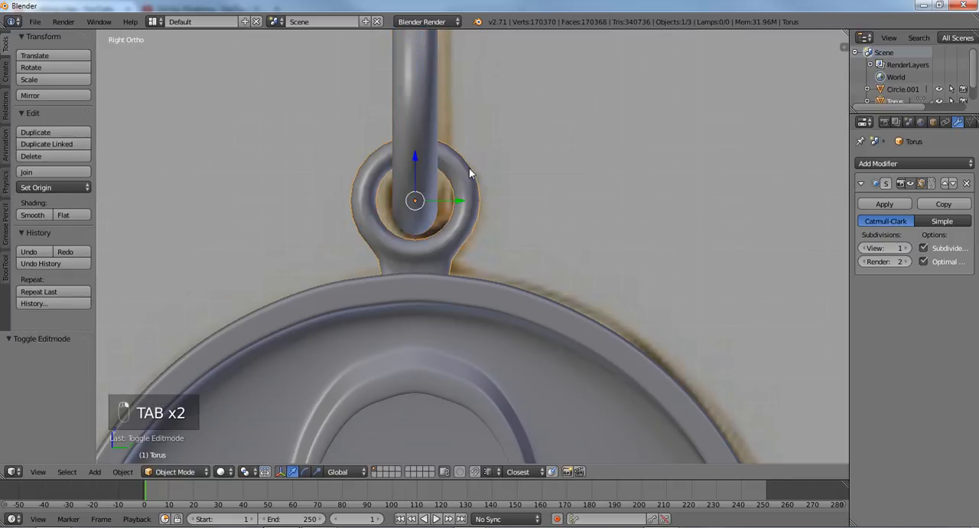
{"action": "key", "text": "ctrl+2"}
- Hide the tool shelf and examine the whole key from several angles, comparing its wireframe with the background picture in the right view
{"action": "scroll", "coordinate": [469, 167], "scroll_direction": "down", "scroll_amount": 5}
{"action": "scroll", "coordinate": [446, 189], "scroll_direction": "down", "scroll_amount": 1}
{"action": "middle_click_drag", "start_coordinate": [435, 214], "coordinate": [426, 78], "text": "shift"}
{"action": "scroll", "coordinate": [429, 142], "scroll_direction": "up", "scroll_amount": 2}
{"action": "scroll", "coordinate": [422, 166], "scroll_direction": "up", "scroll_amount": 2}
{"action": "middle_click_drag", "start_coordinate": [407, 159], "coordinate": [459, 160]}
{"action": "key", "text": "t"}
{"action": "scroll", "coordinate": [458, 160], "scroll_direction": "up", "scroll_amount": 2}
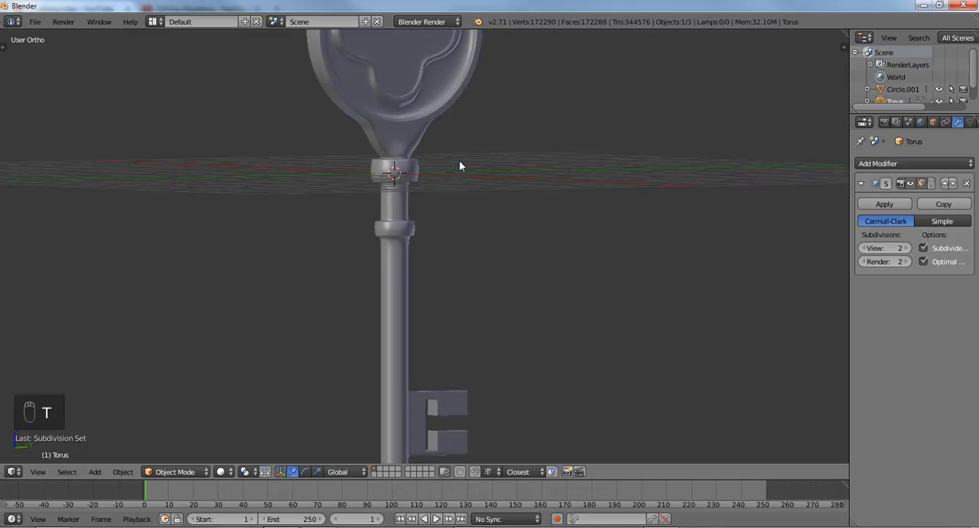
{"action": "scroll", "coordinate": [459, 160], "scroll_direction": "down", "scroll_amount": 3}
{"action": "scroll", "coordinate": [429, 186], "scroll_direction": "up", "scroll_amount": 3}
{"action": "scroll", "coordinate": [405, 203], "scroll_direction": "down", "scroll_amount": 2}
{"action": "middle_click_drag", "start_coordinate": [405, 203], "coordinate": [478, 205]}
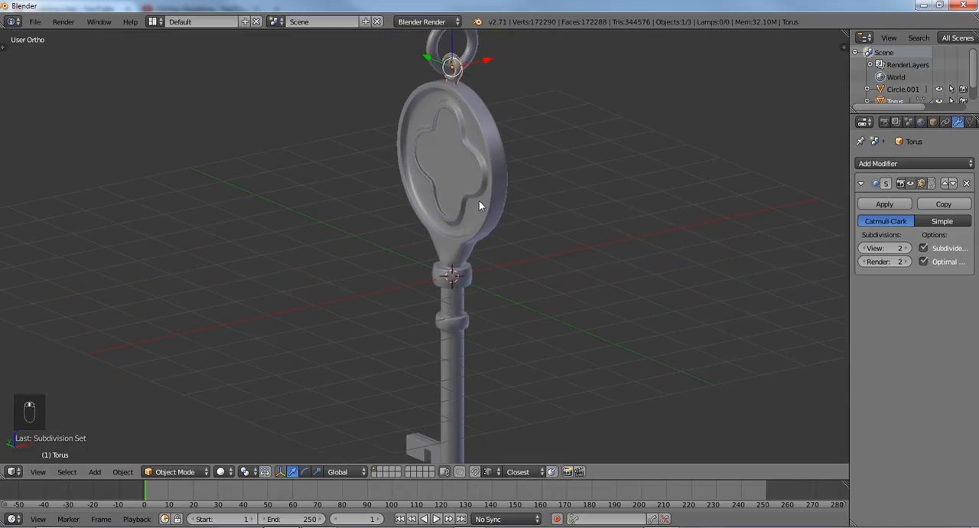
{"action": "key", "text": "KP_3"}
{"action": "scroll", "coordinate": [479, 200], "scroll_direction": "down", "scroll_amount": 2}
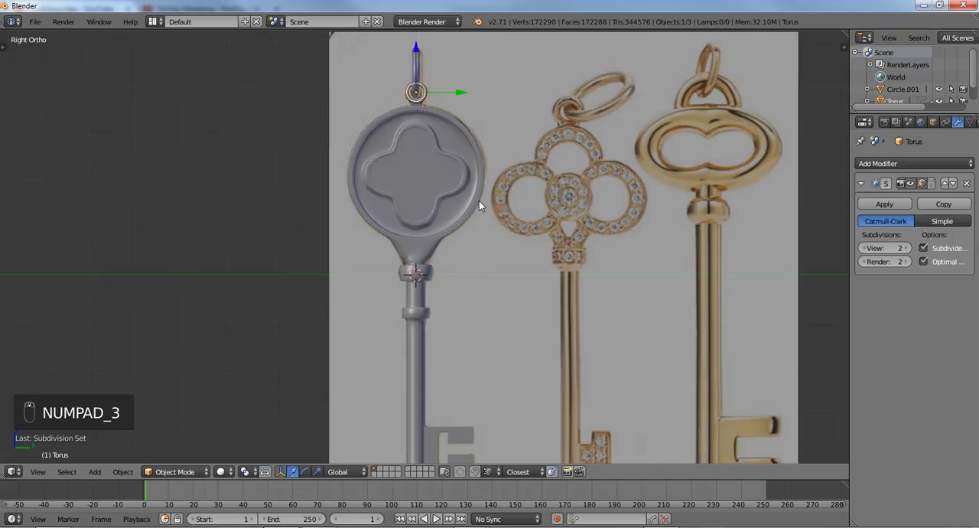
{"action": "key", "text": "z"}
{"action": "scroll", "coordinate": [479, 205], "scroll_direction": "down", "scroll_amount": 1}
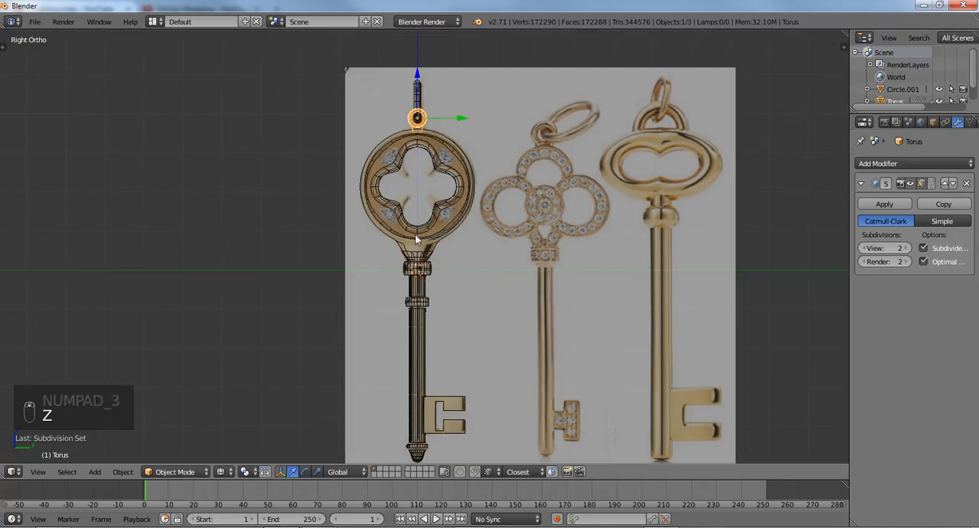
{"action": "scroll", "coordinate": [443, 237], "scroll_direction": "up", "scroll_amount": 1}
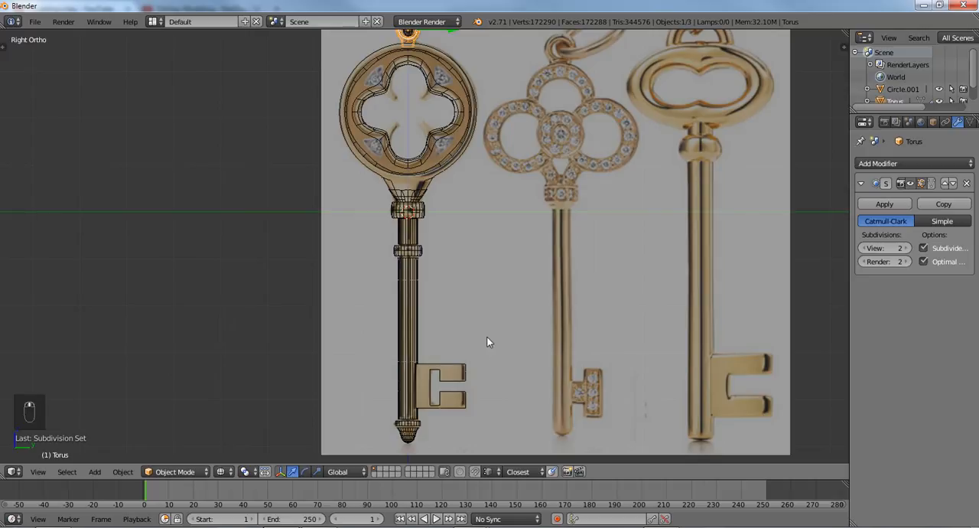